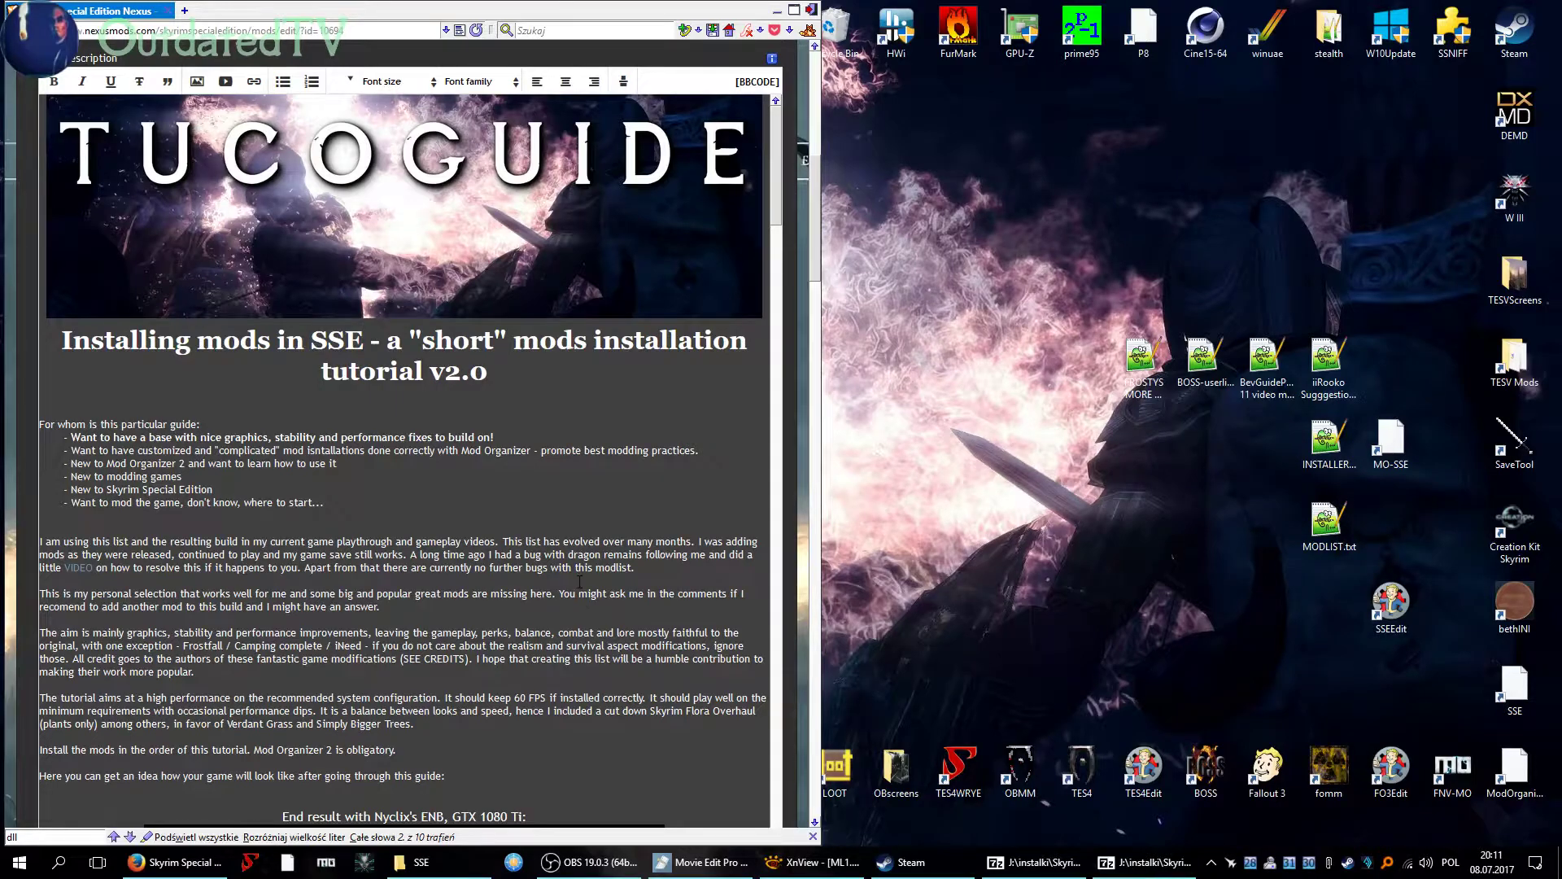
Go through the mod installation guide down to its BethINI and SkyrimTools sections.
scroll(579, 581, down, 20)
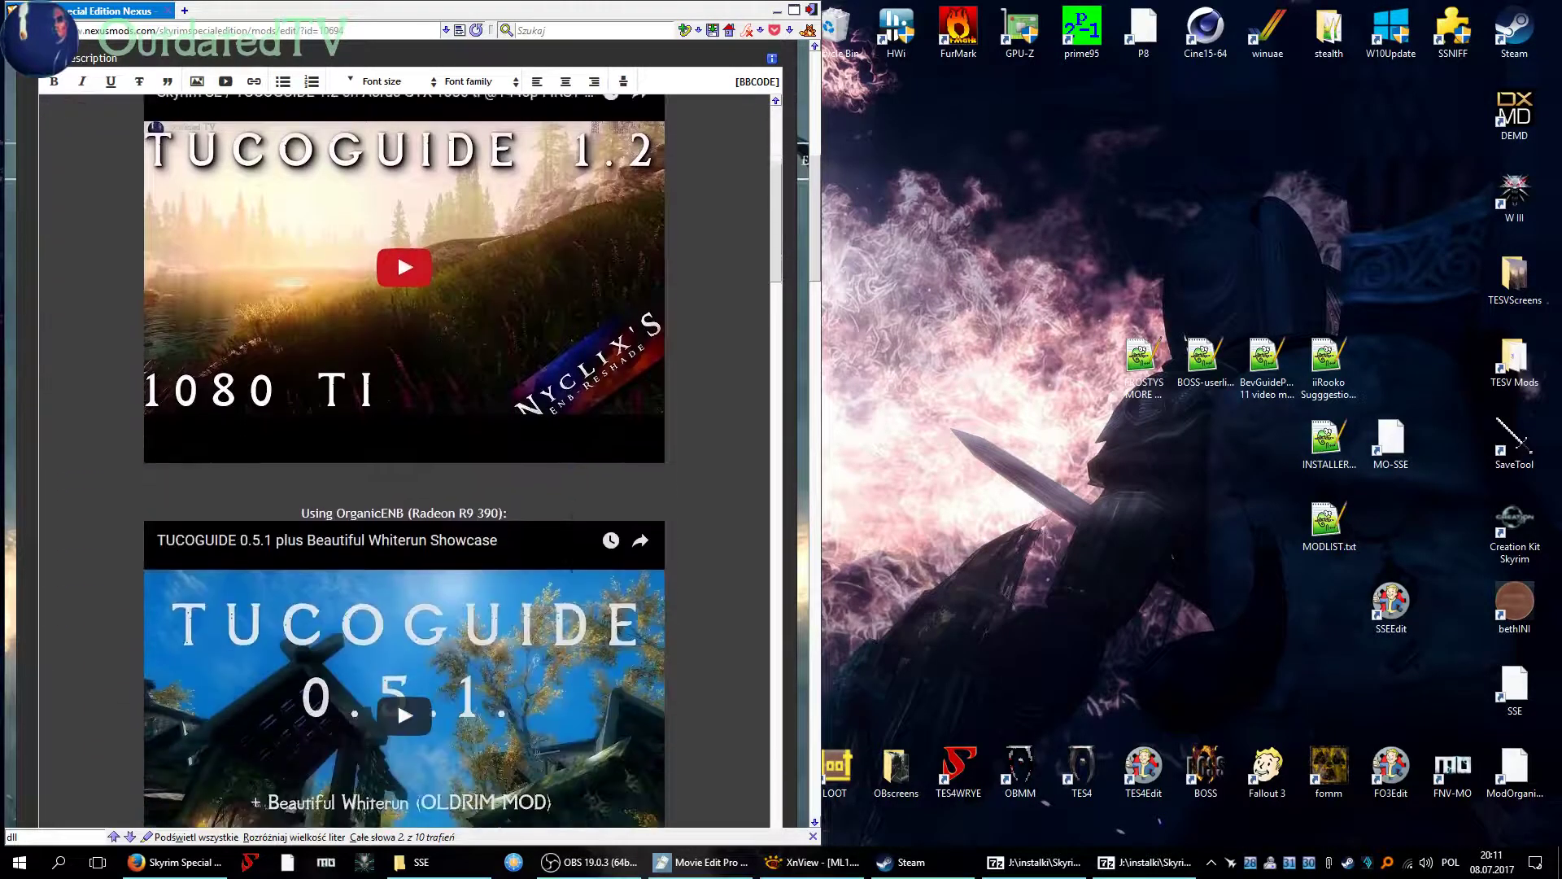
scroll(572, 575, down, 20)
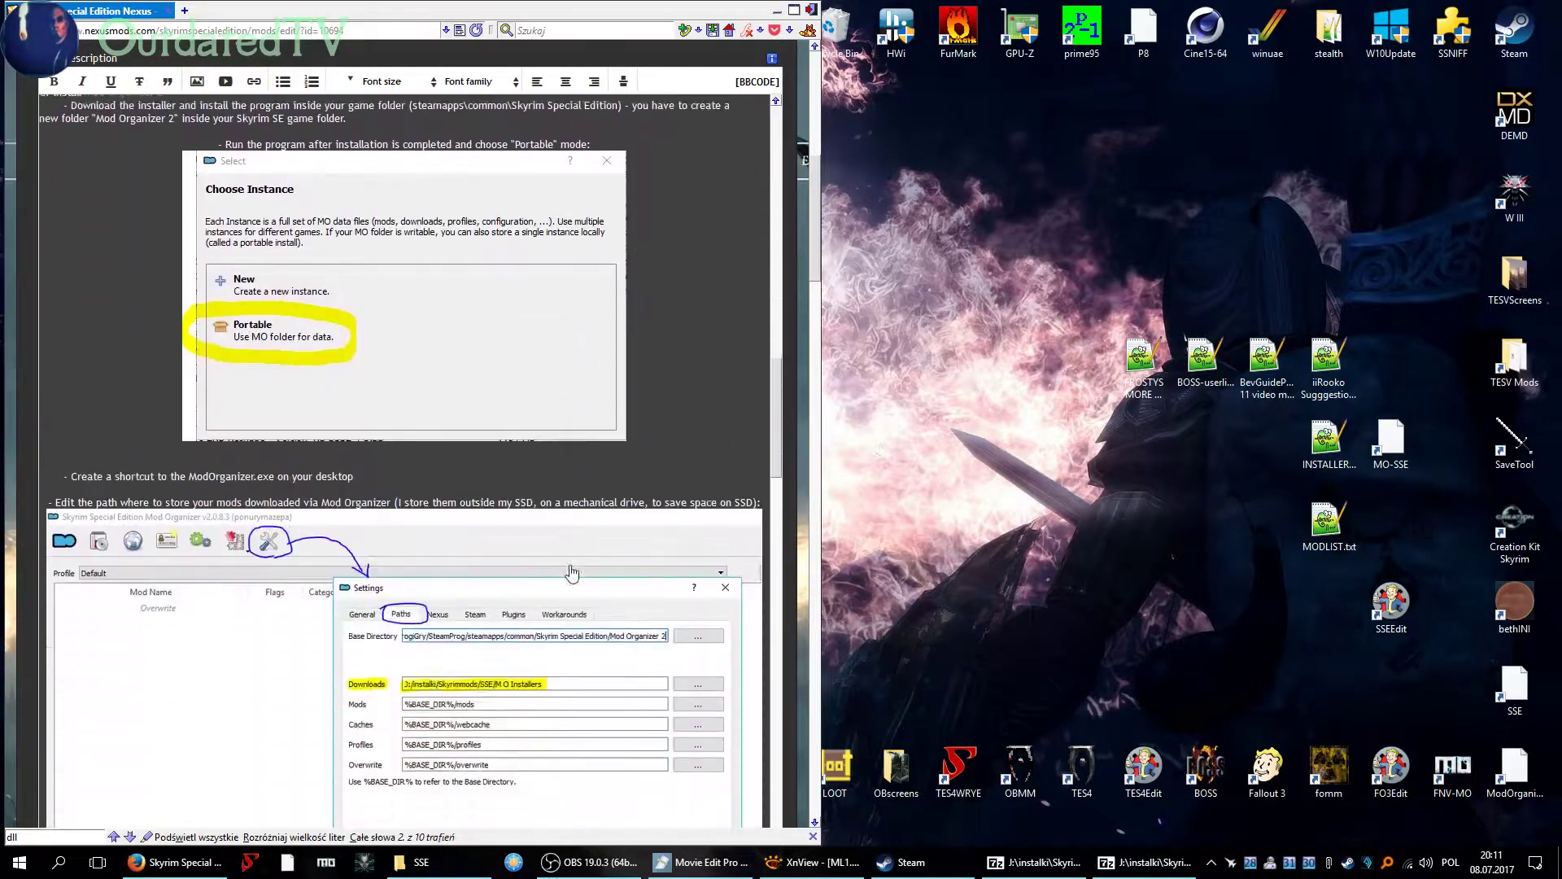
scroll(571, 572, down, 5)
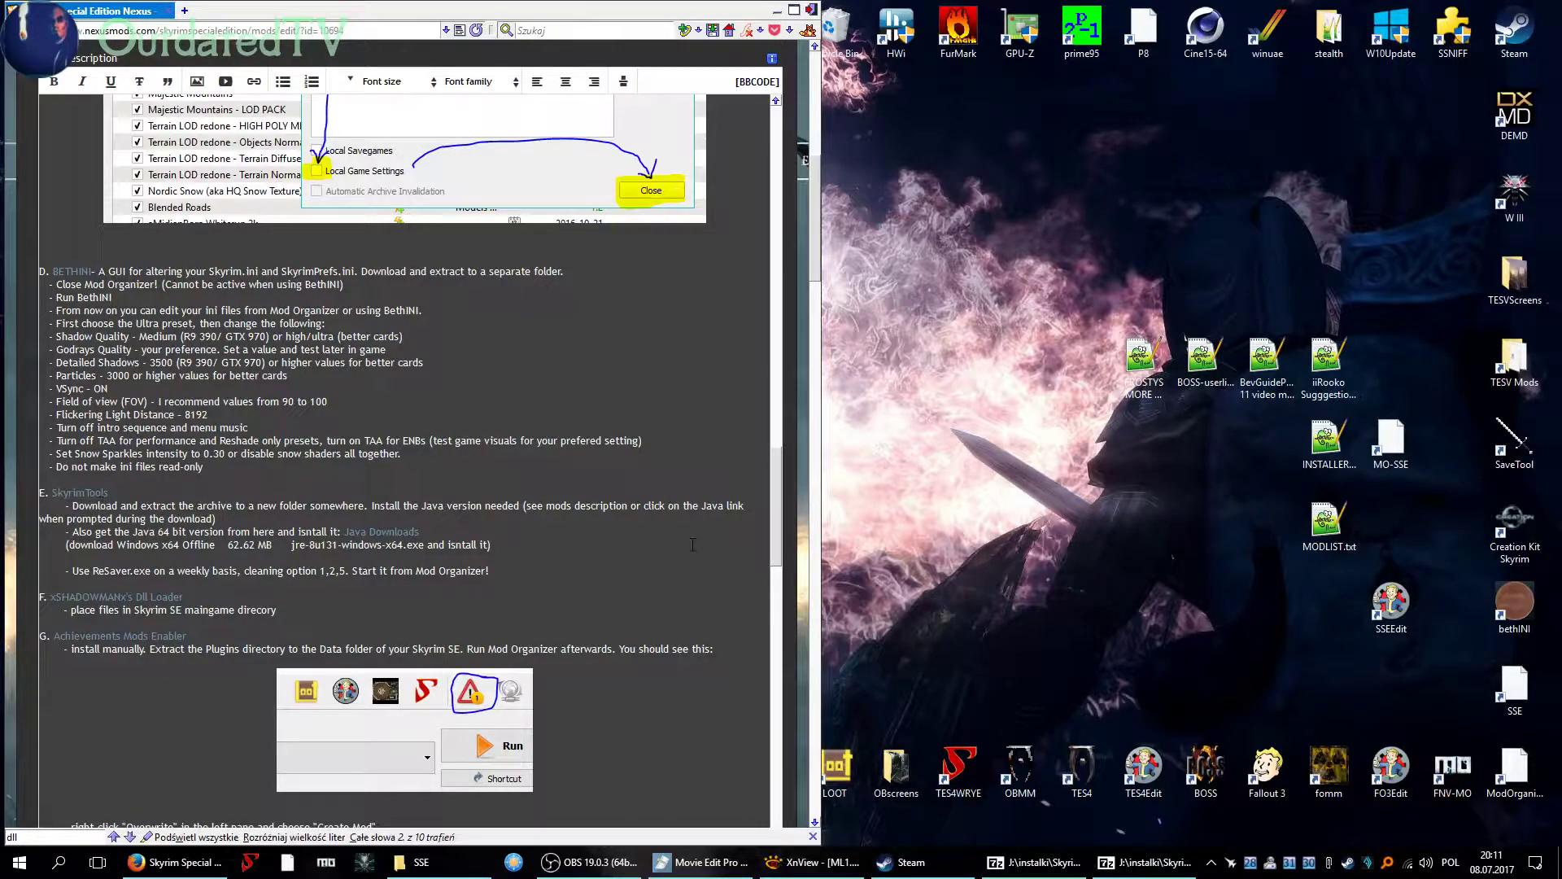
Open Mod Organizer from the desktop and check the list of programs it can launch.
click(1390, 444)
double_click(1390, 444)
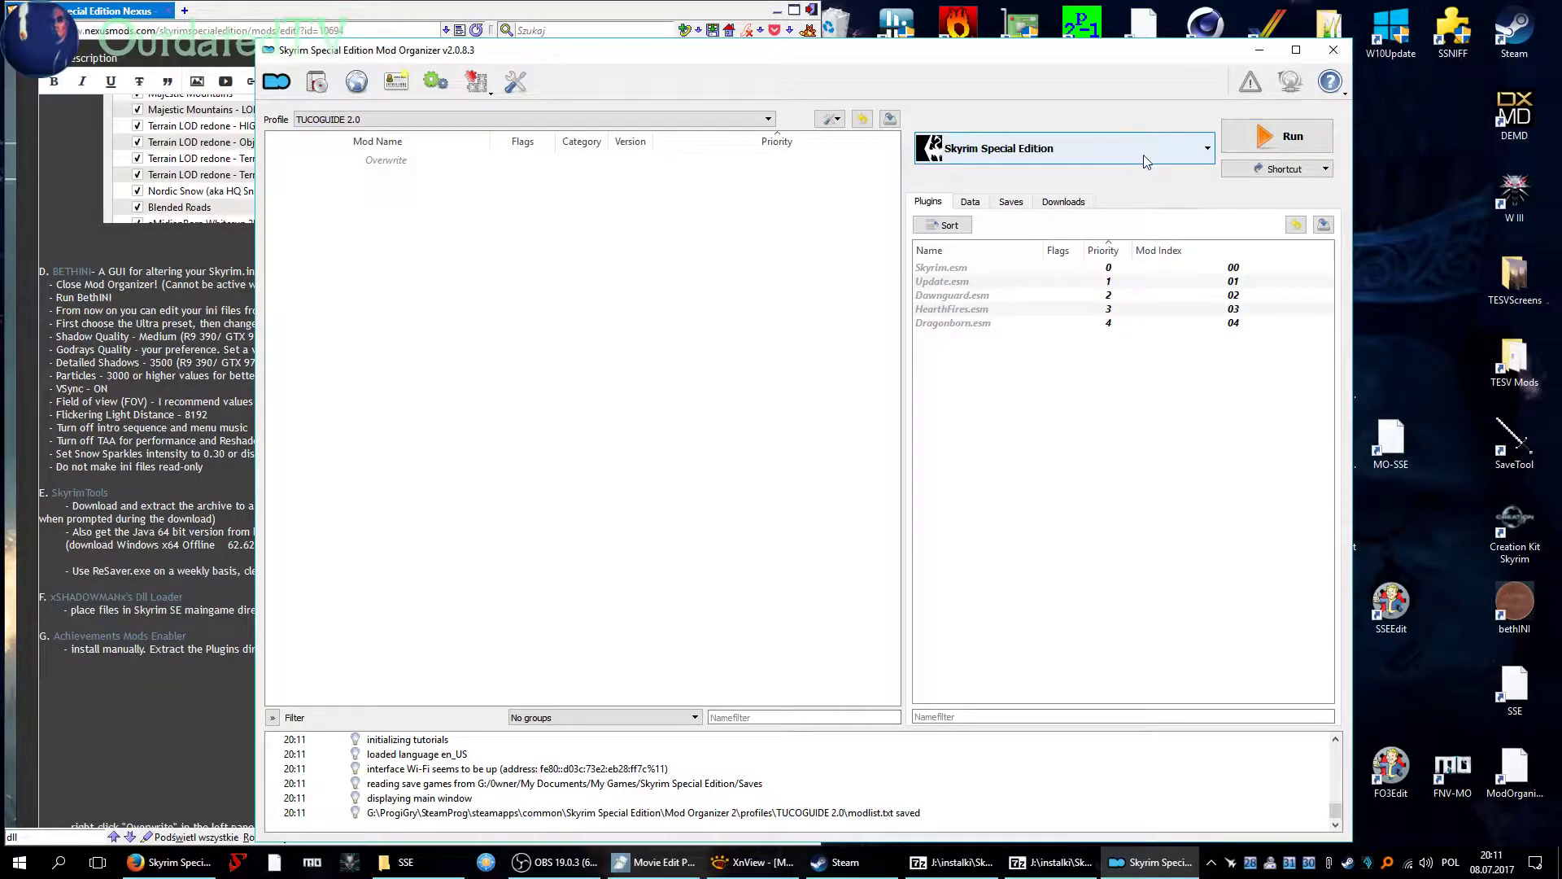
click(1094, 153)
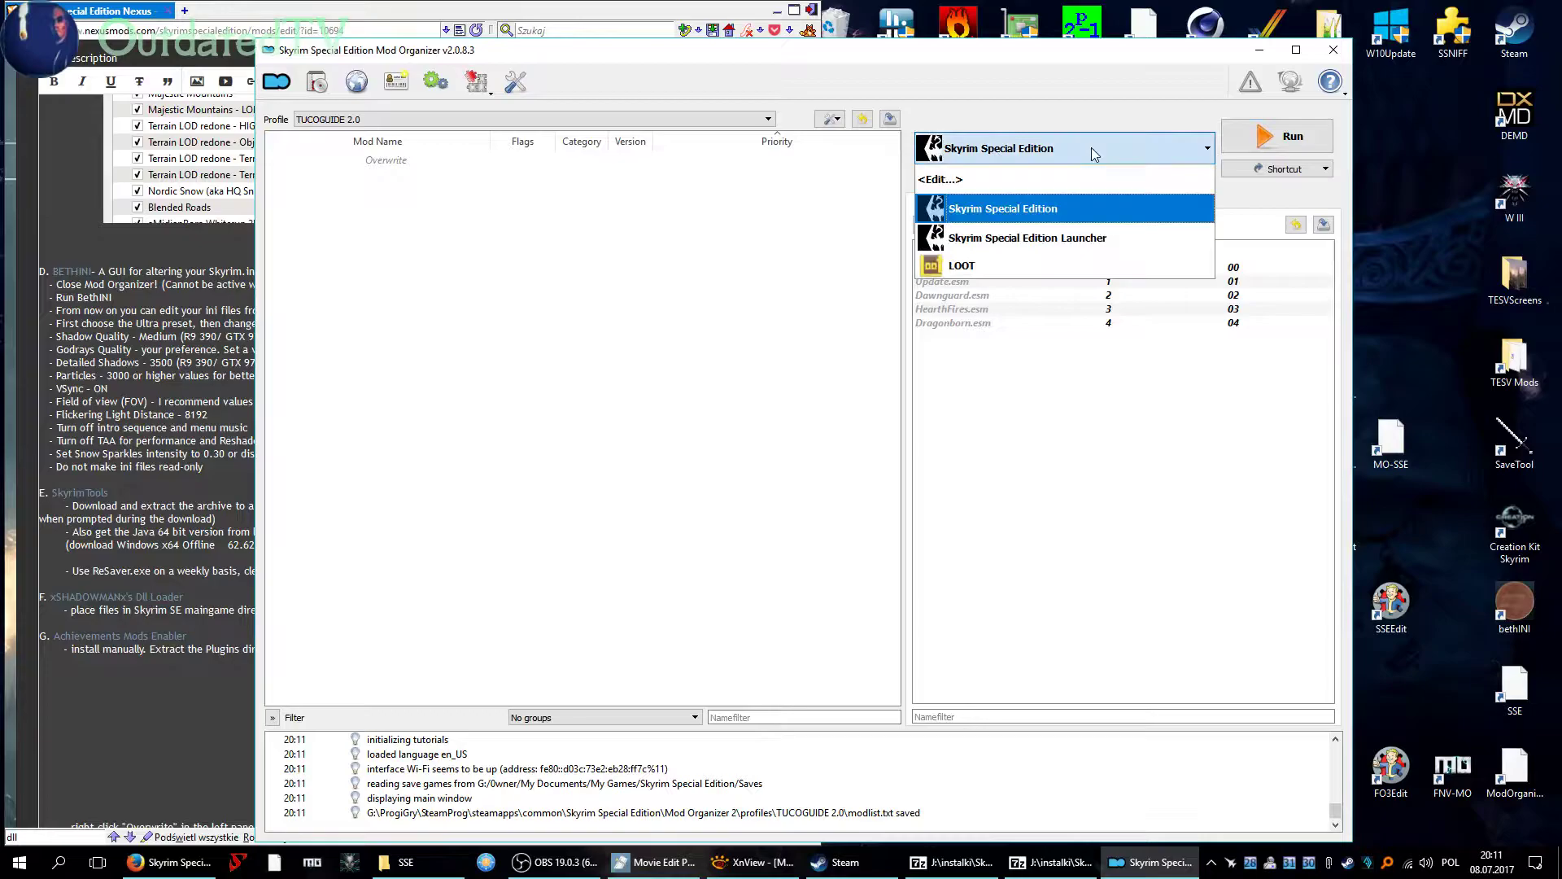
click(1094, 153)
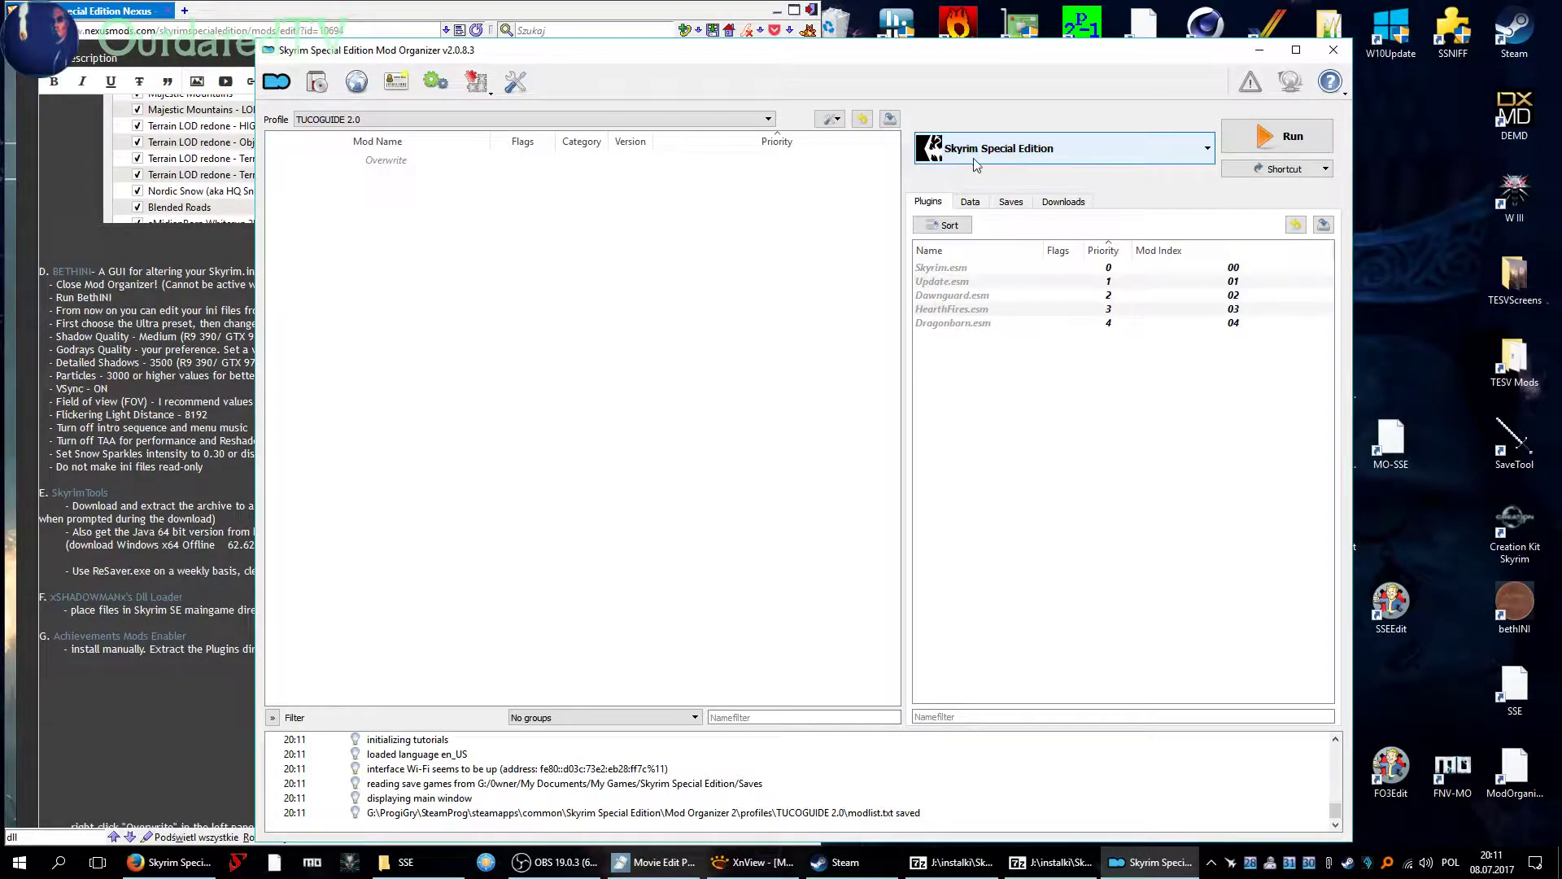
click(1280, 149)
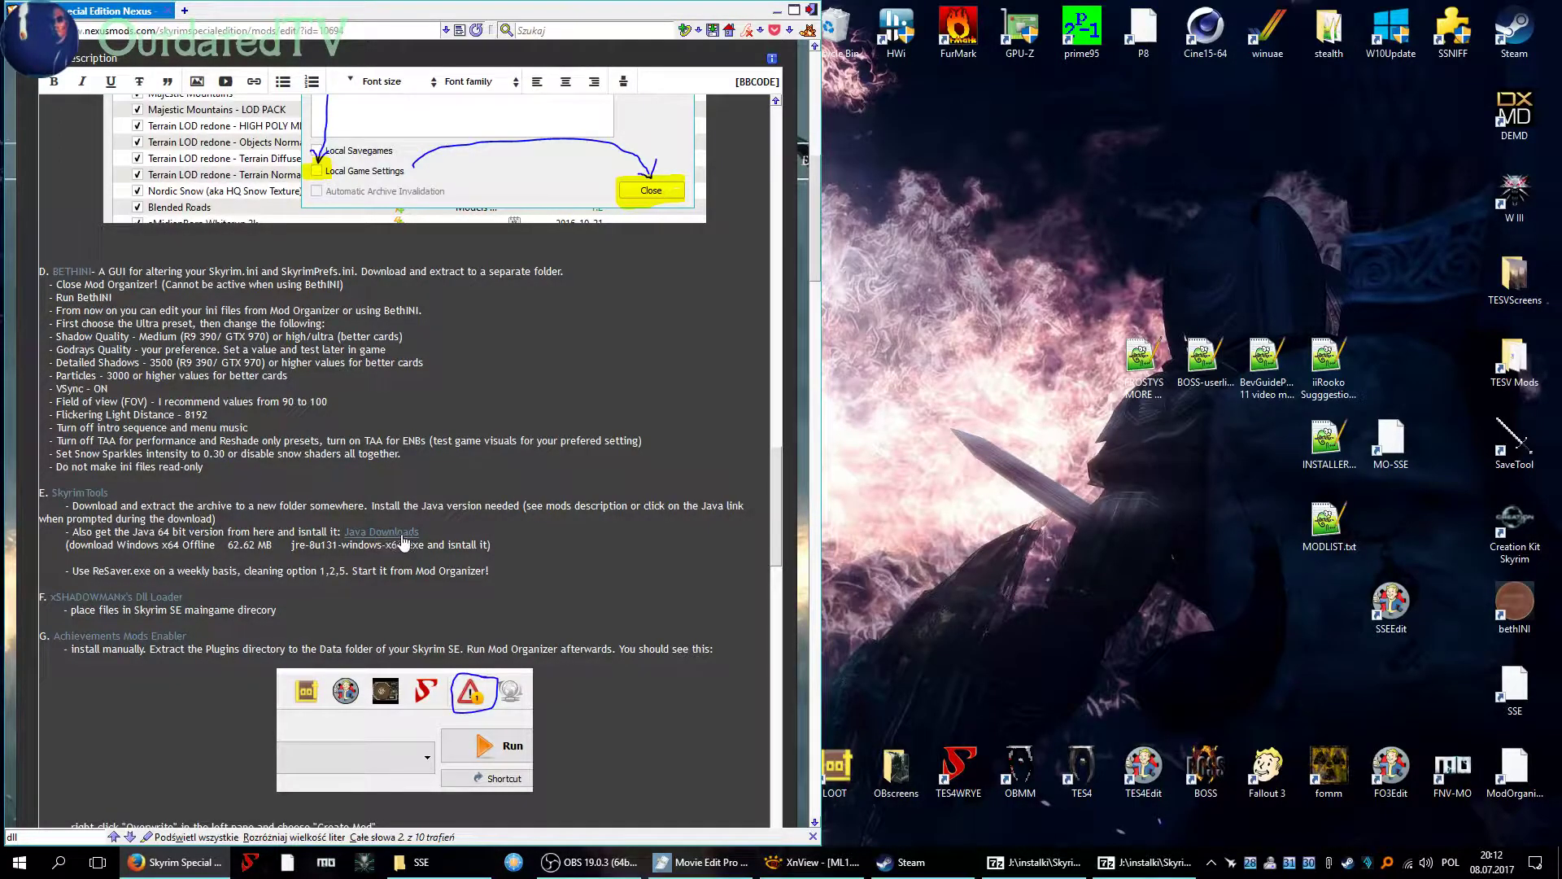
Open the guide's Java Downloads link in a separate tab, view the Java SE Runtime Environment downloads, and return to the guide.
middle_click(374, 537)
click(276, 11)
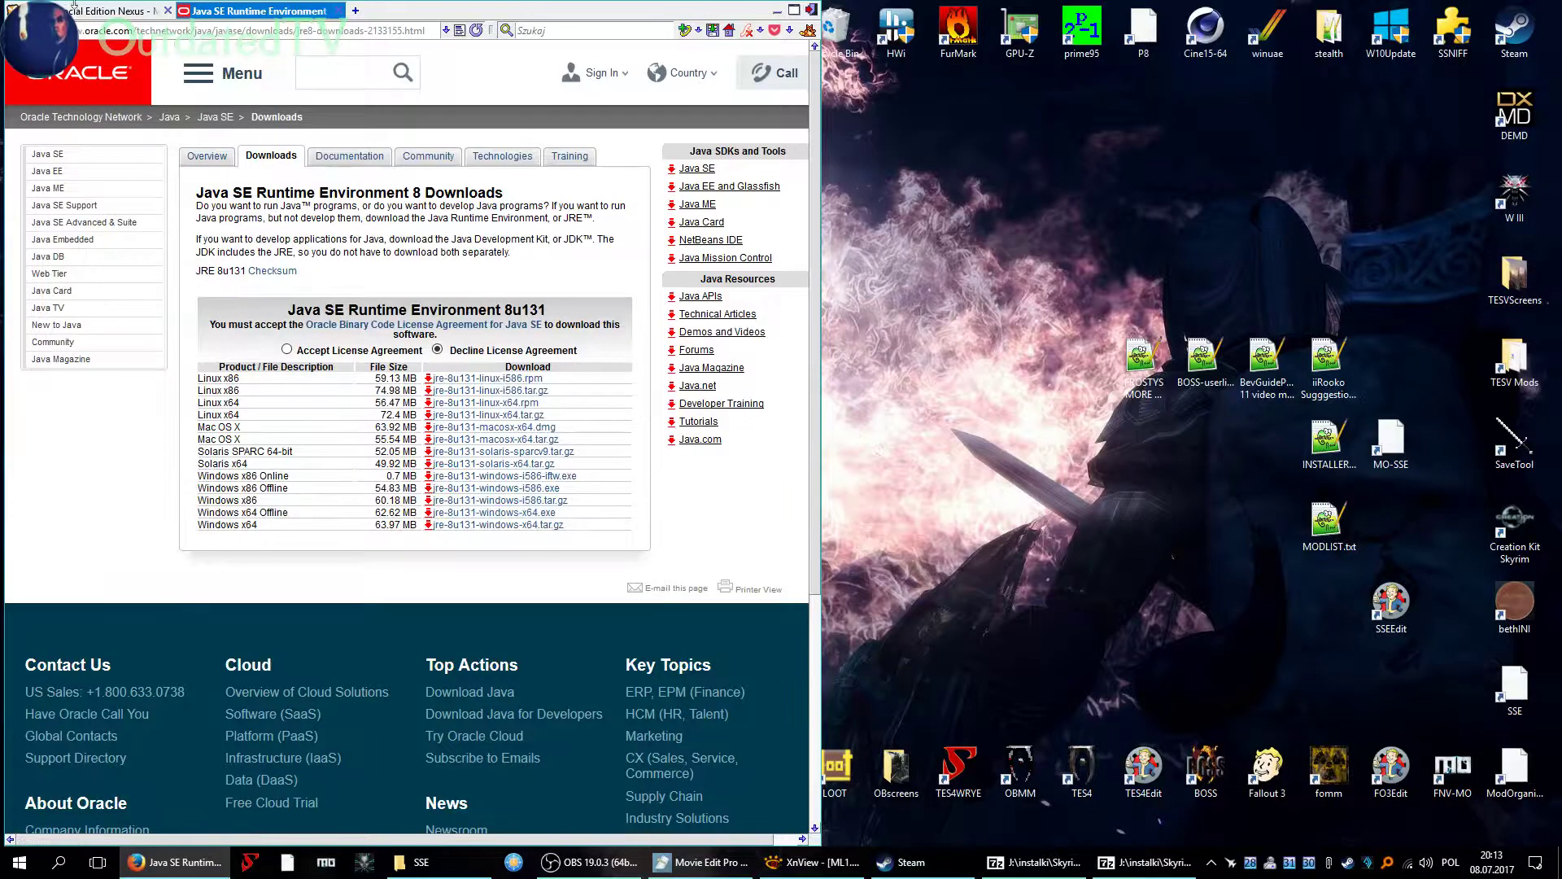
click(98, 18)
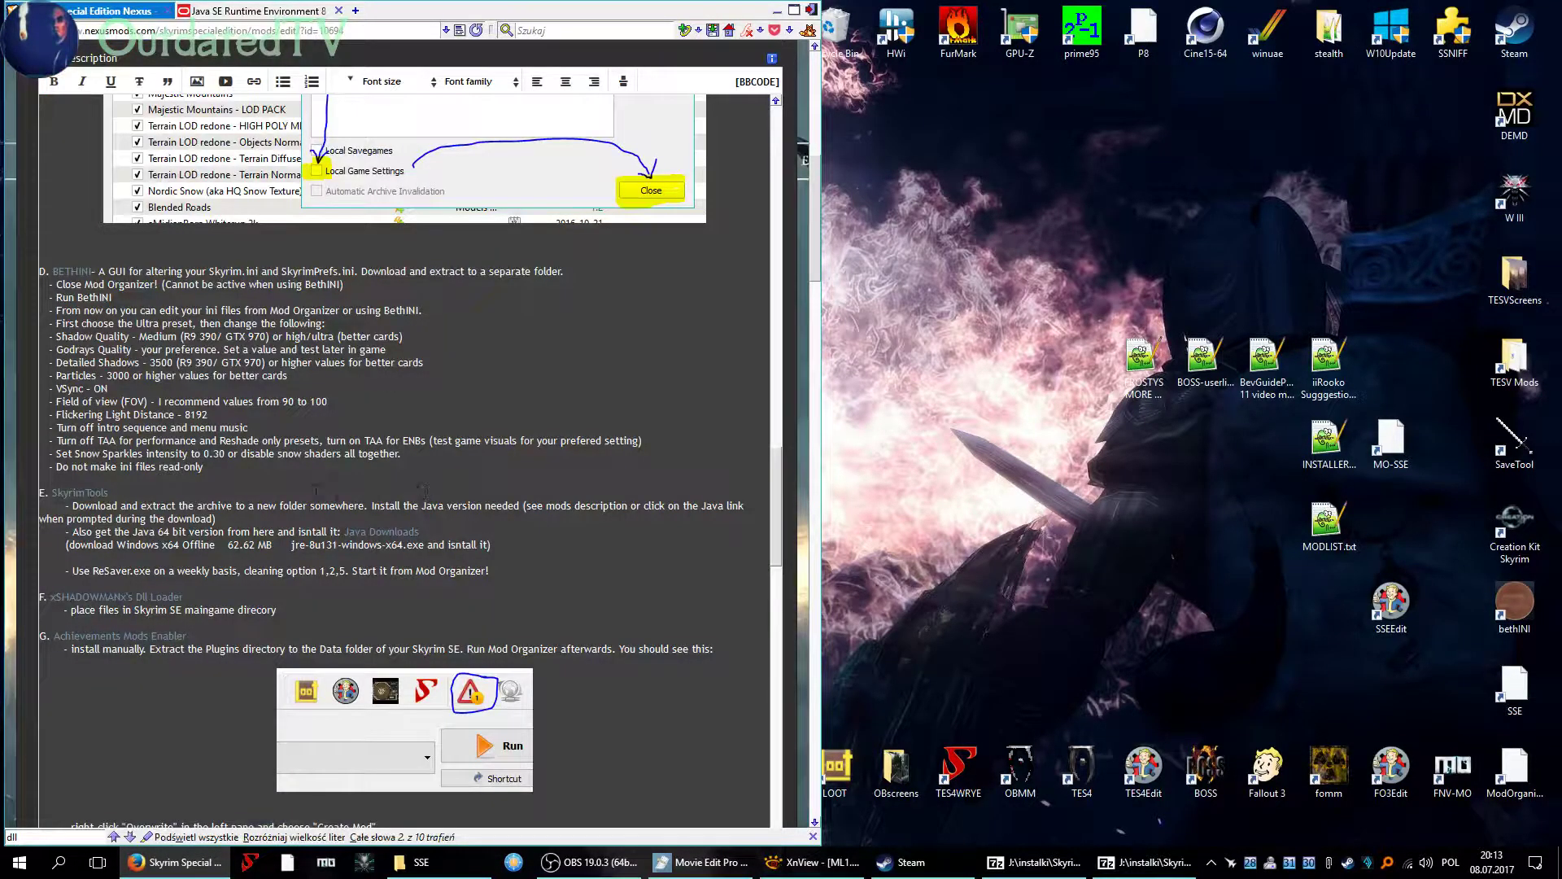
Open the guide's SkyrimTools link in a separate tab and show the main files offered on the mod page.
middle_click(81, 494)
click(258, 13)
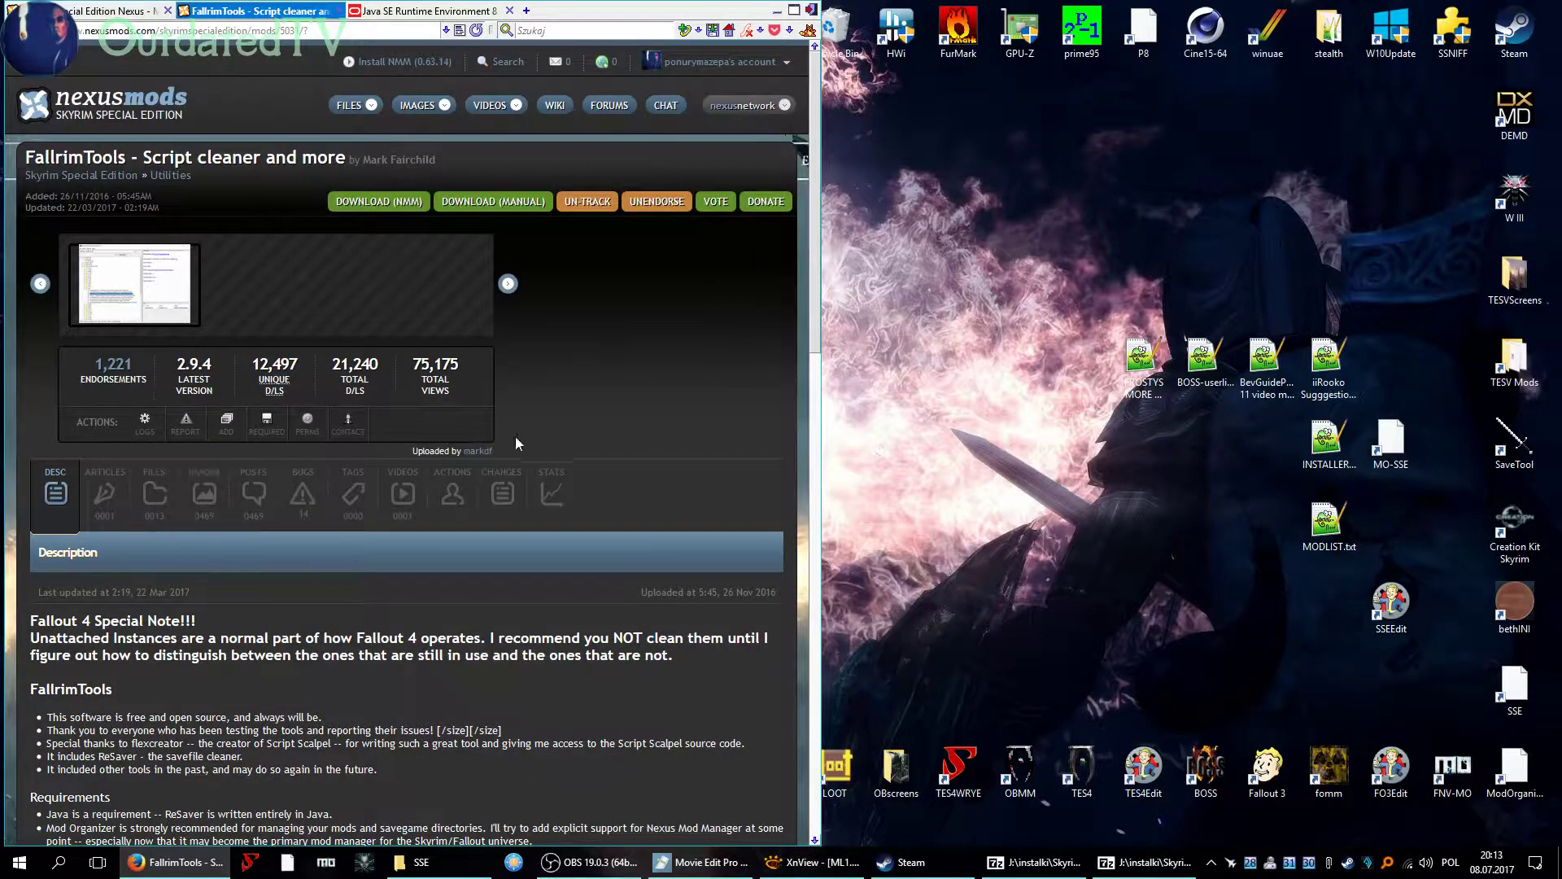
click(154, 493)
scroll(419, 489, down, 3)
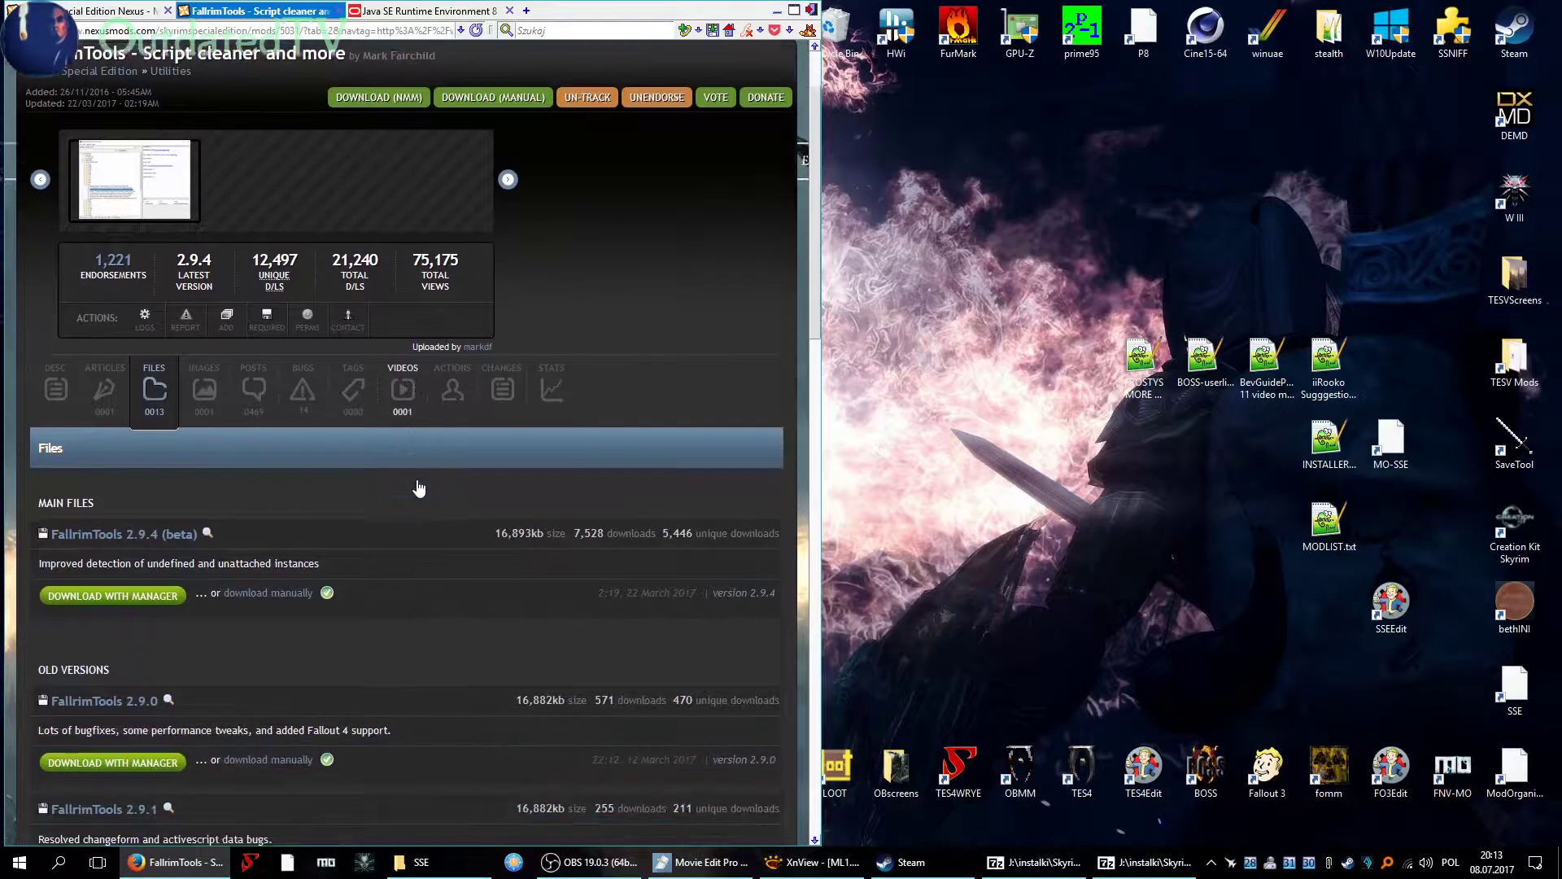
scroll(419, 489, down, 2)
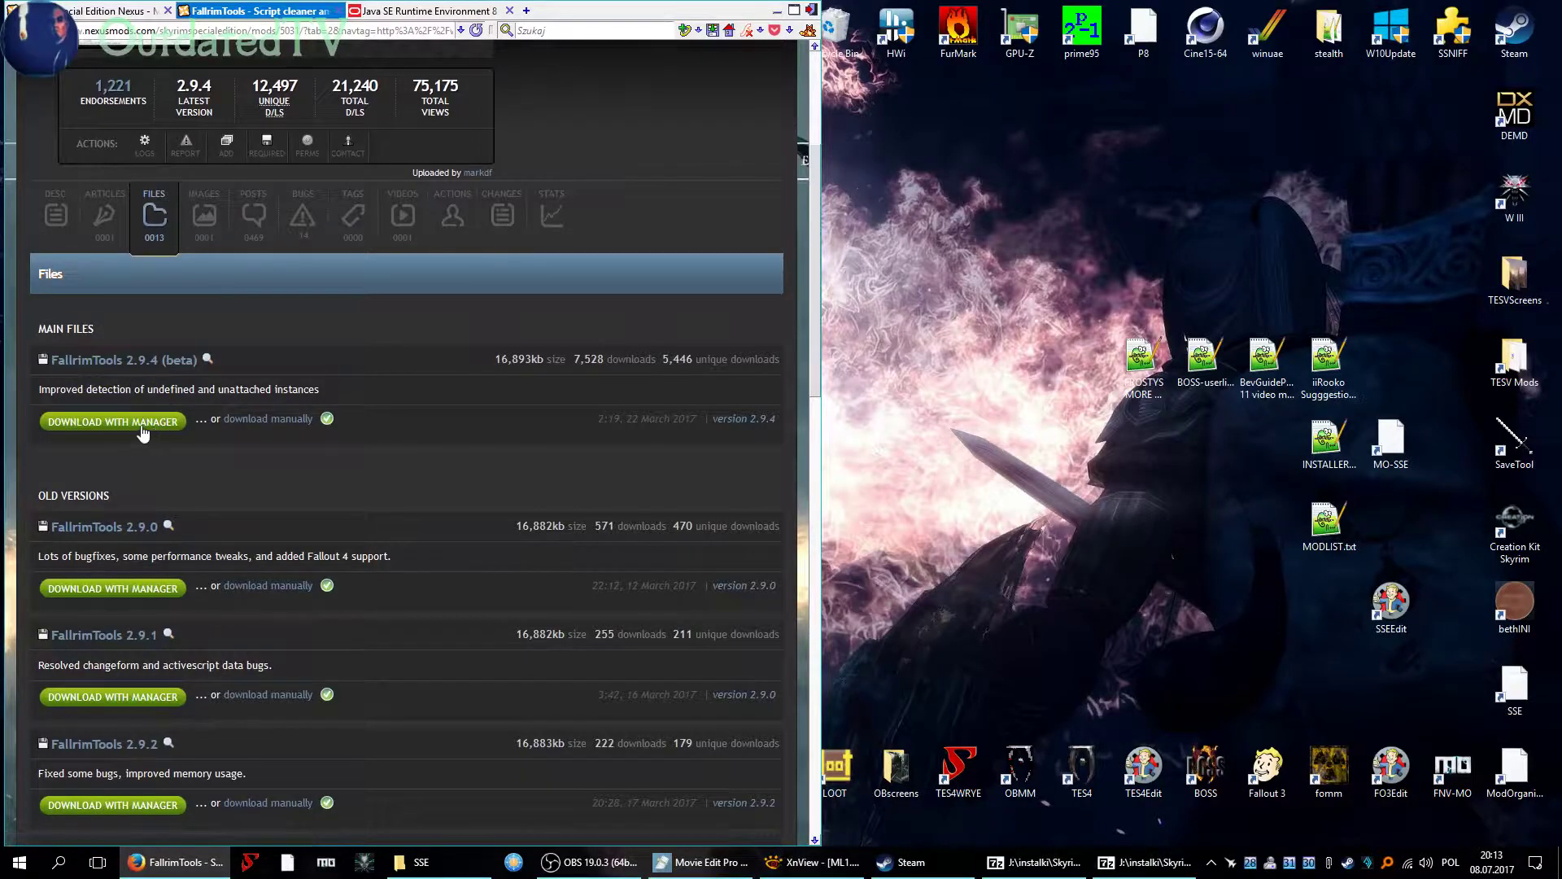
Request the manual download of FallrimTools 2.9.4 (beta), continuing past the requirements and donation notices.
click(247, 420)
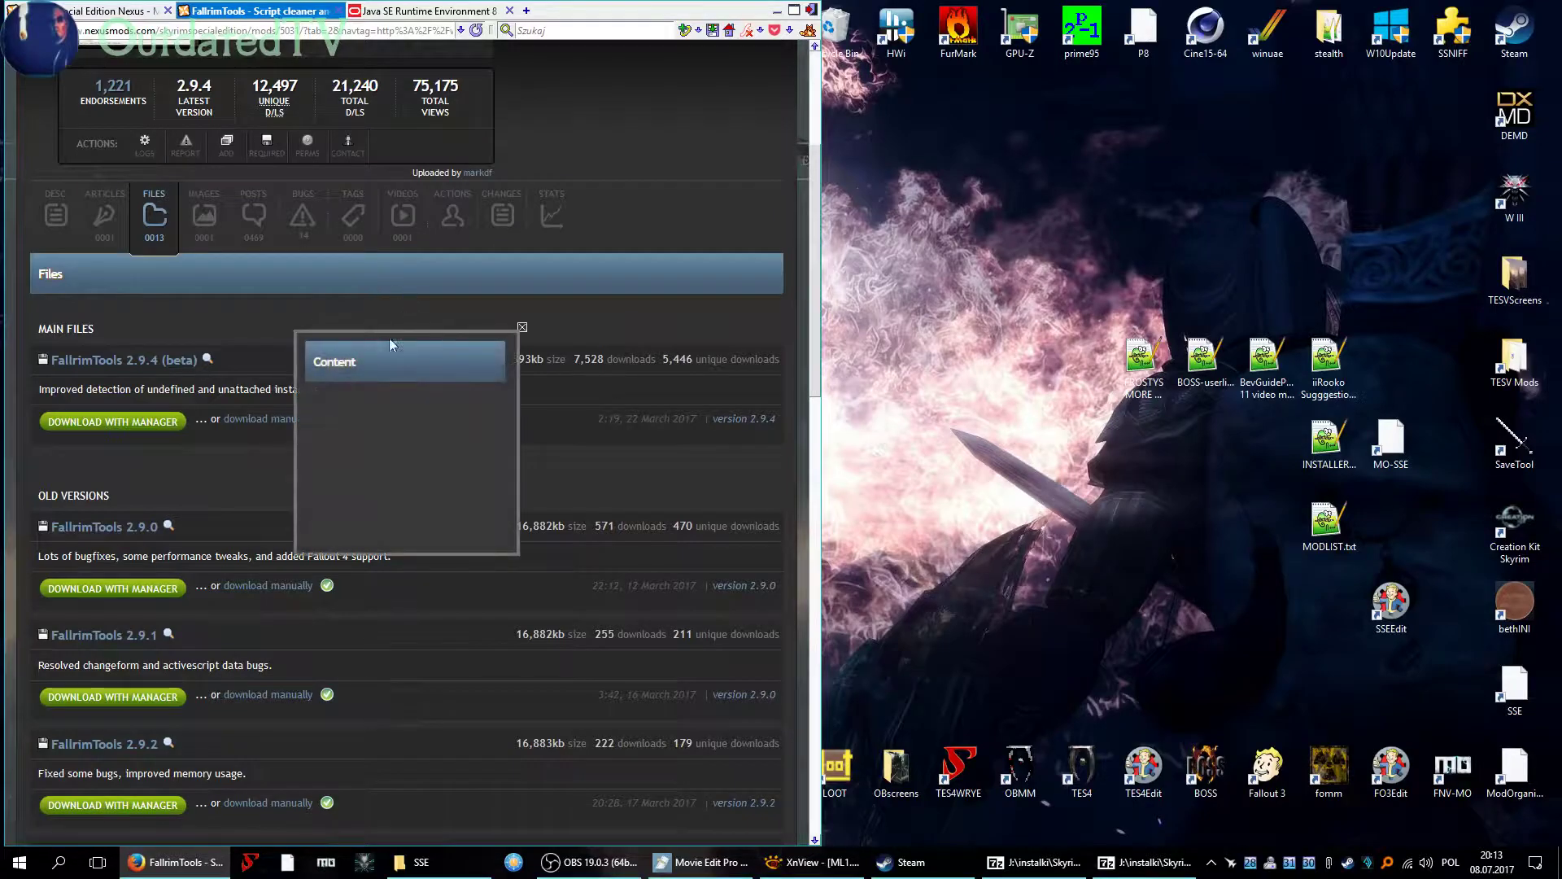
click(523, 327)
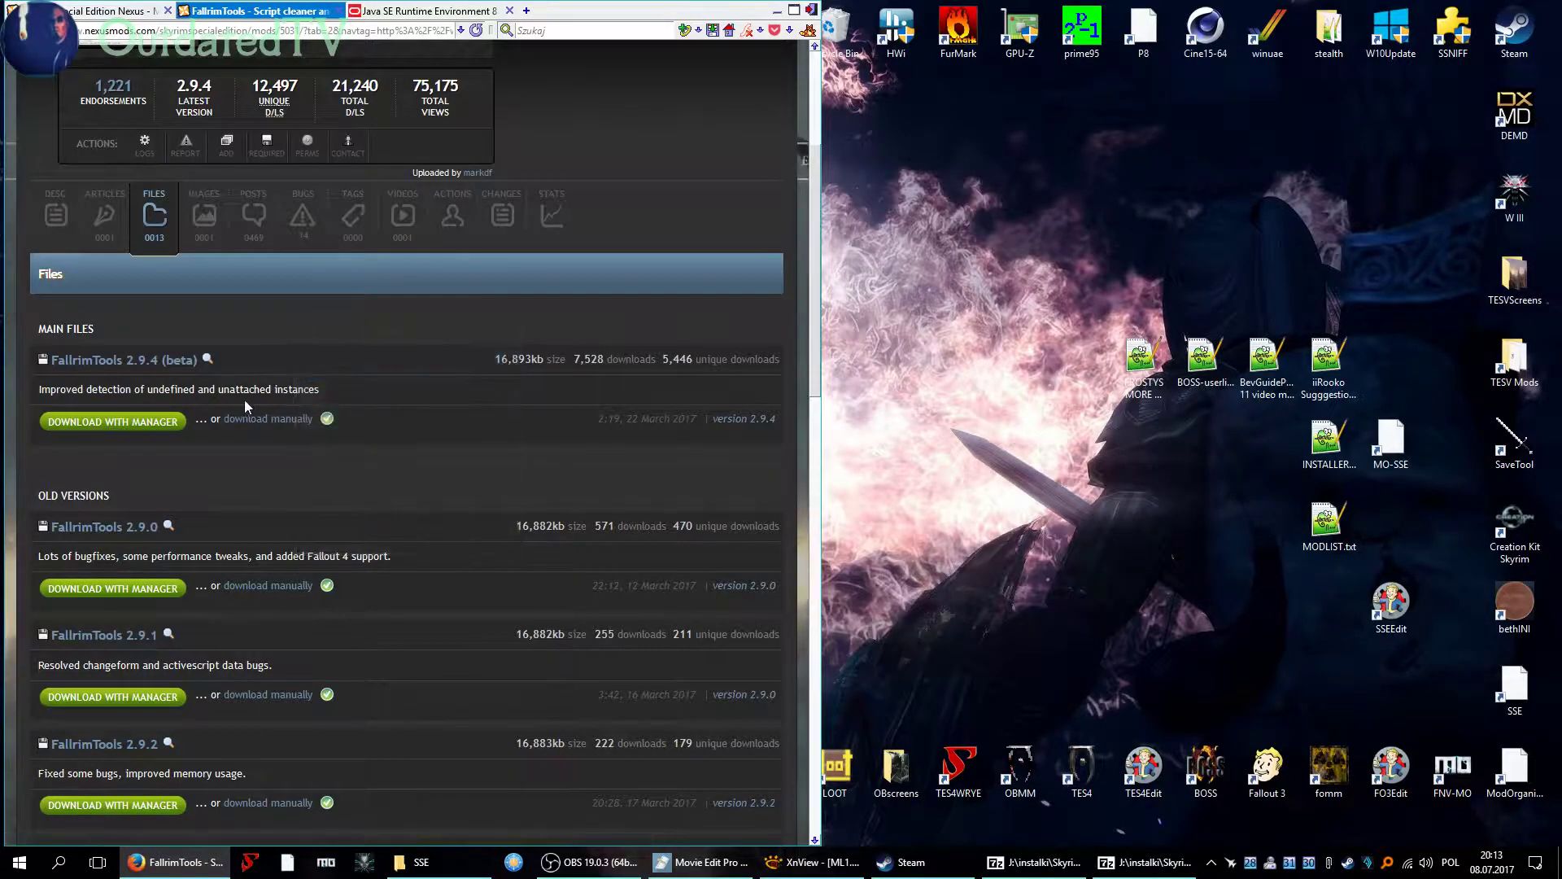
click(247, 419)
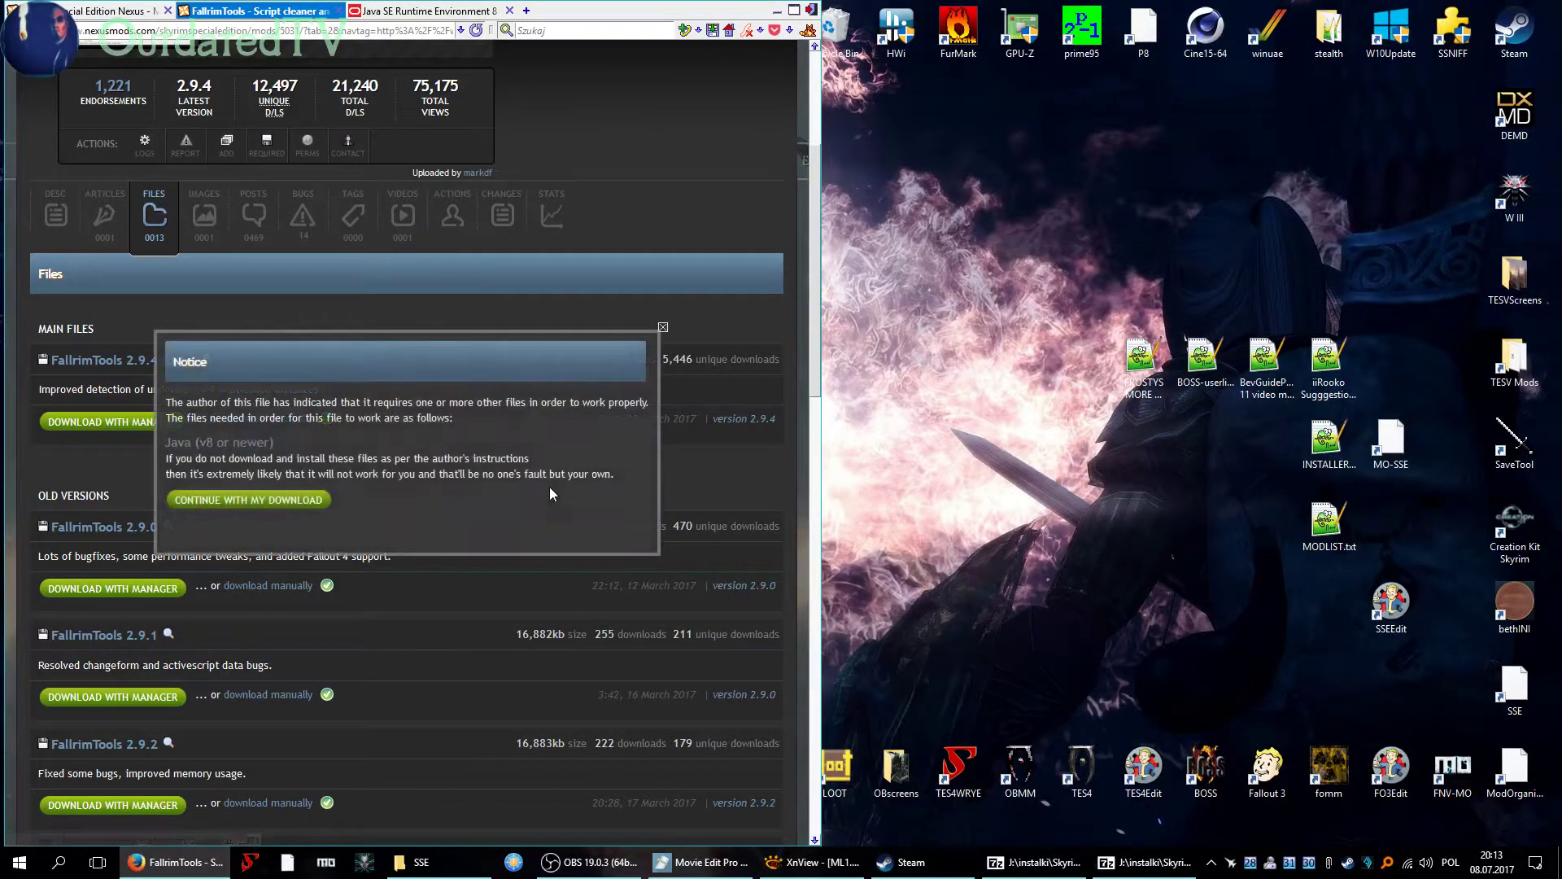
click(240, 503)
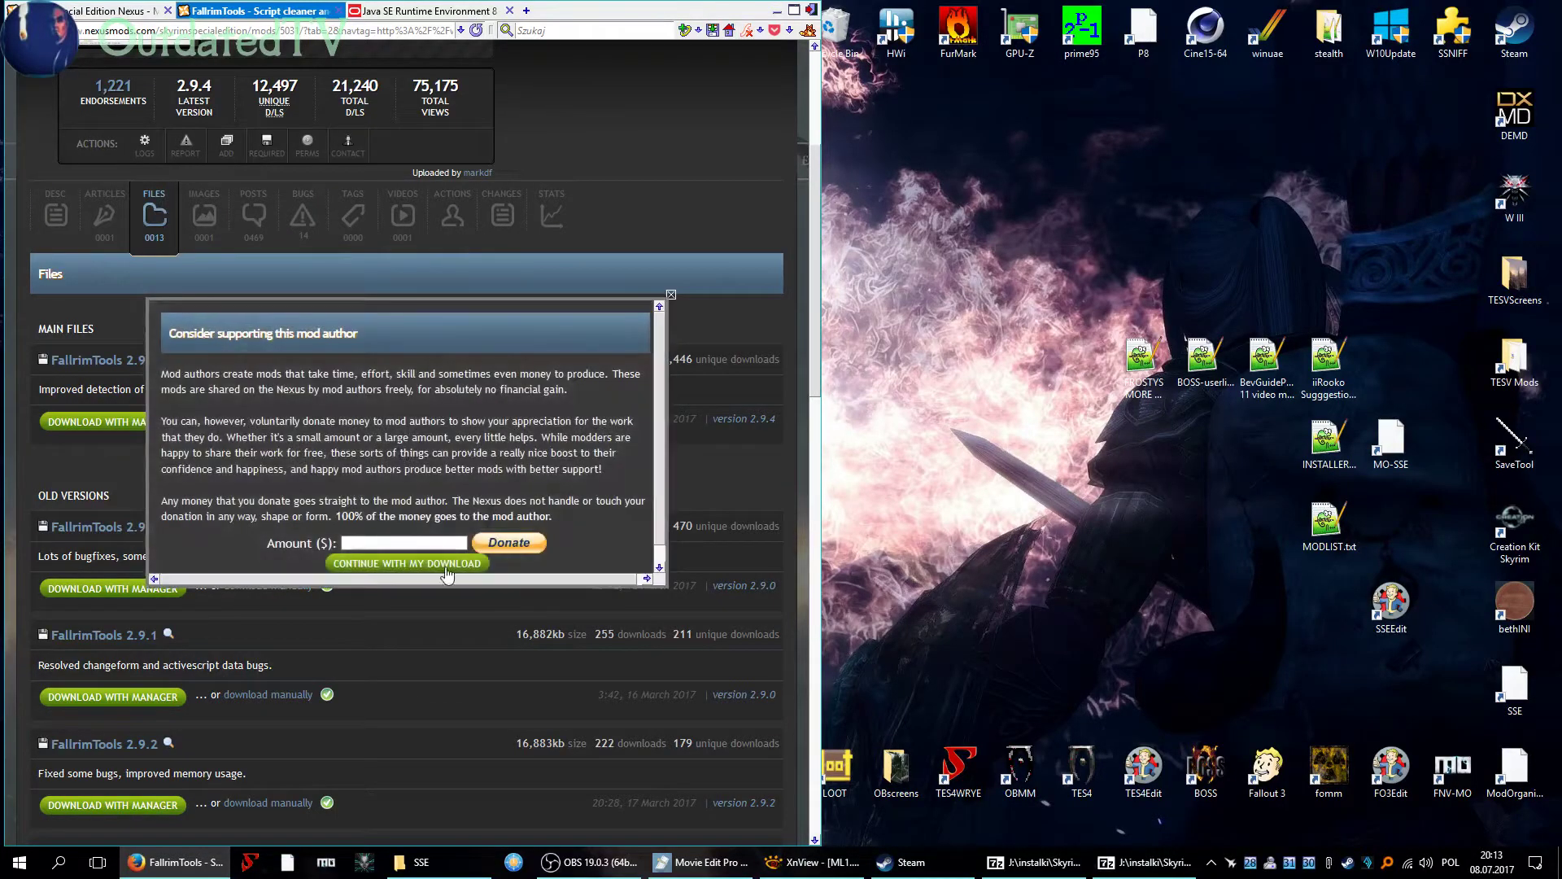
click(446, 570)
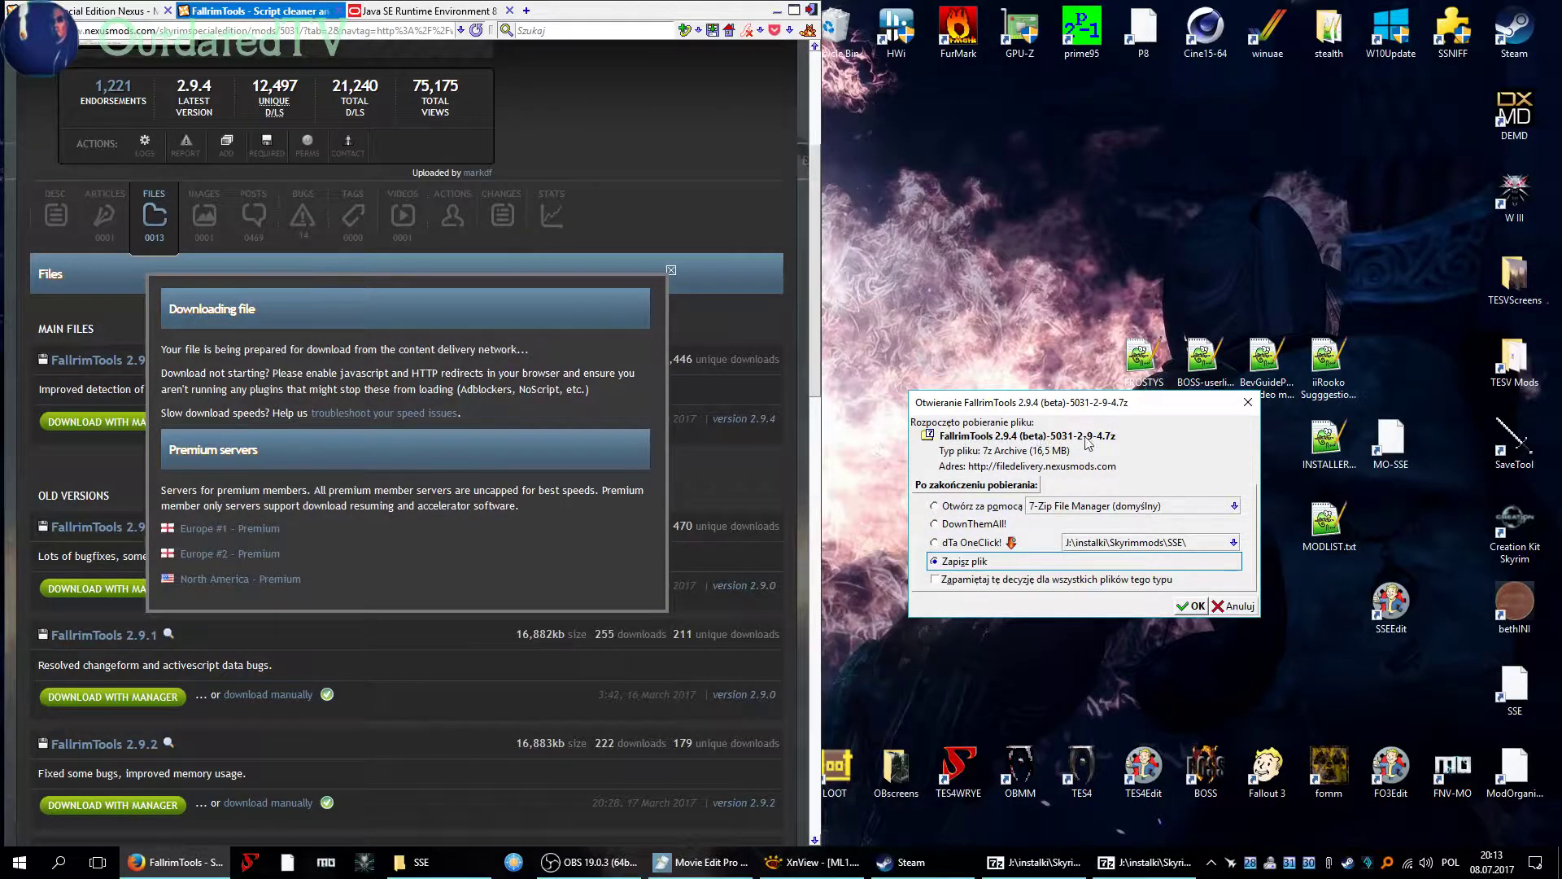
Check the SSE mods folder and download the FallrimTools archive into J:\instalki\Skyrimmods\SSE\ using dTa OneClick.
click(421, 862)
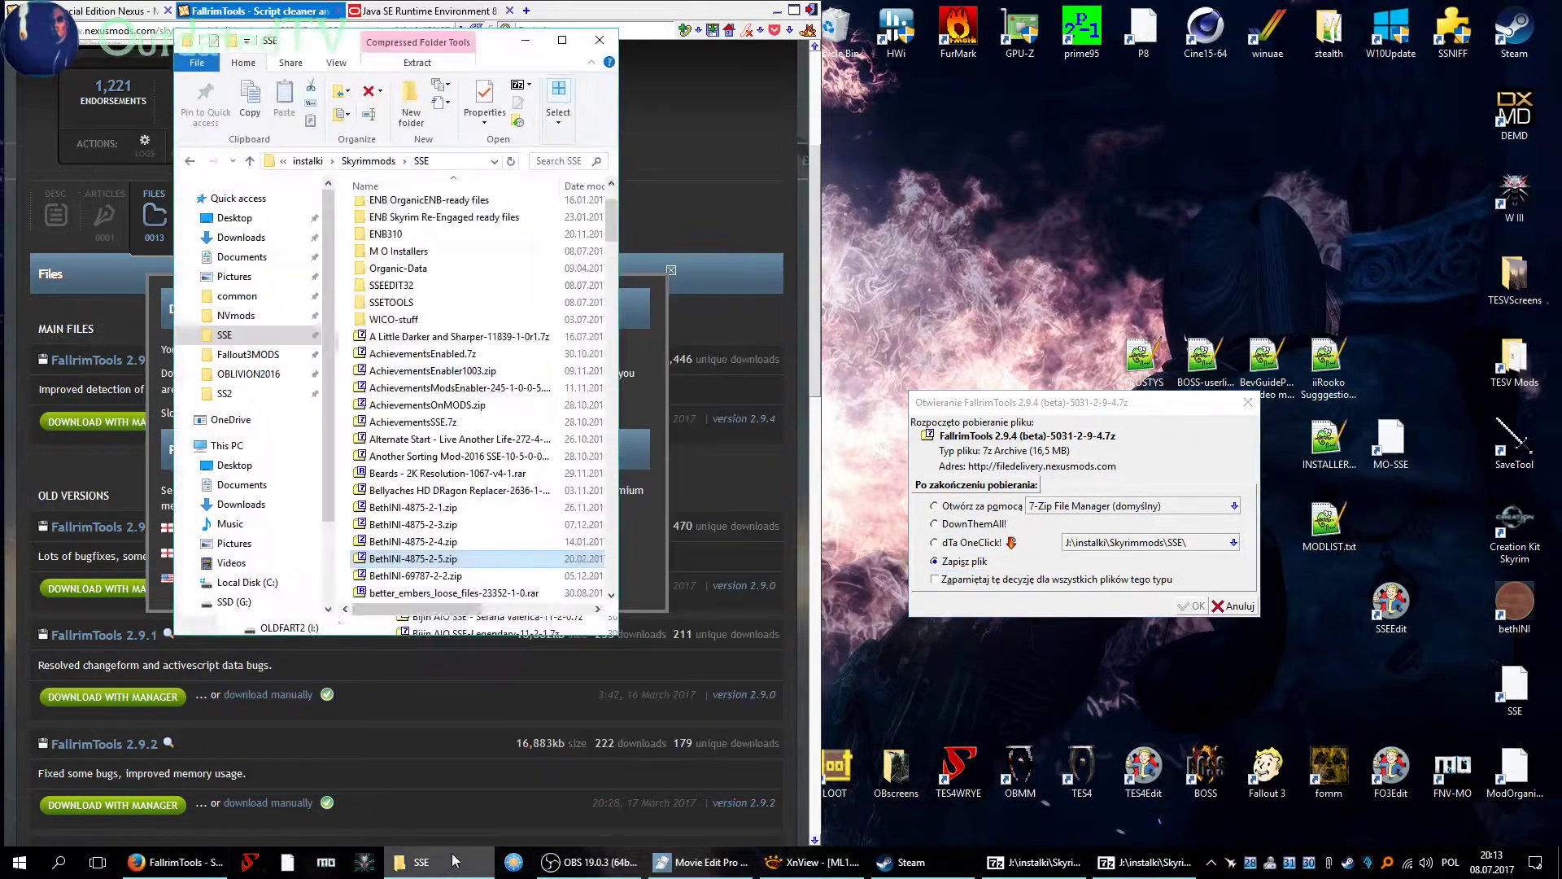
scroll(502, 472, down, 10)
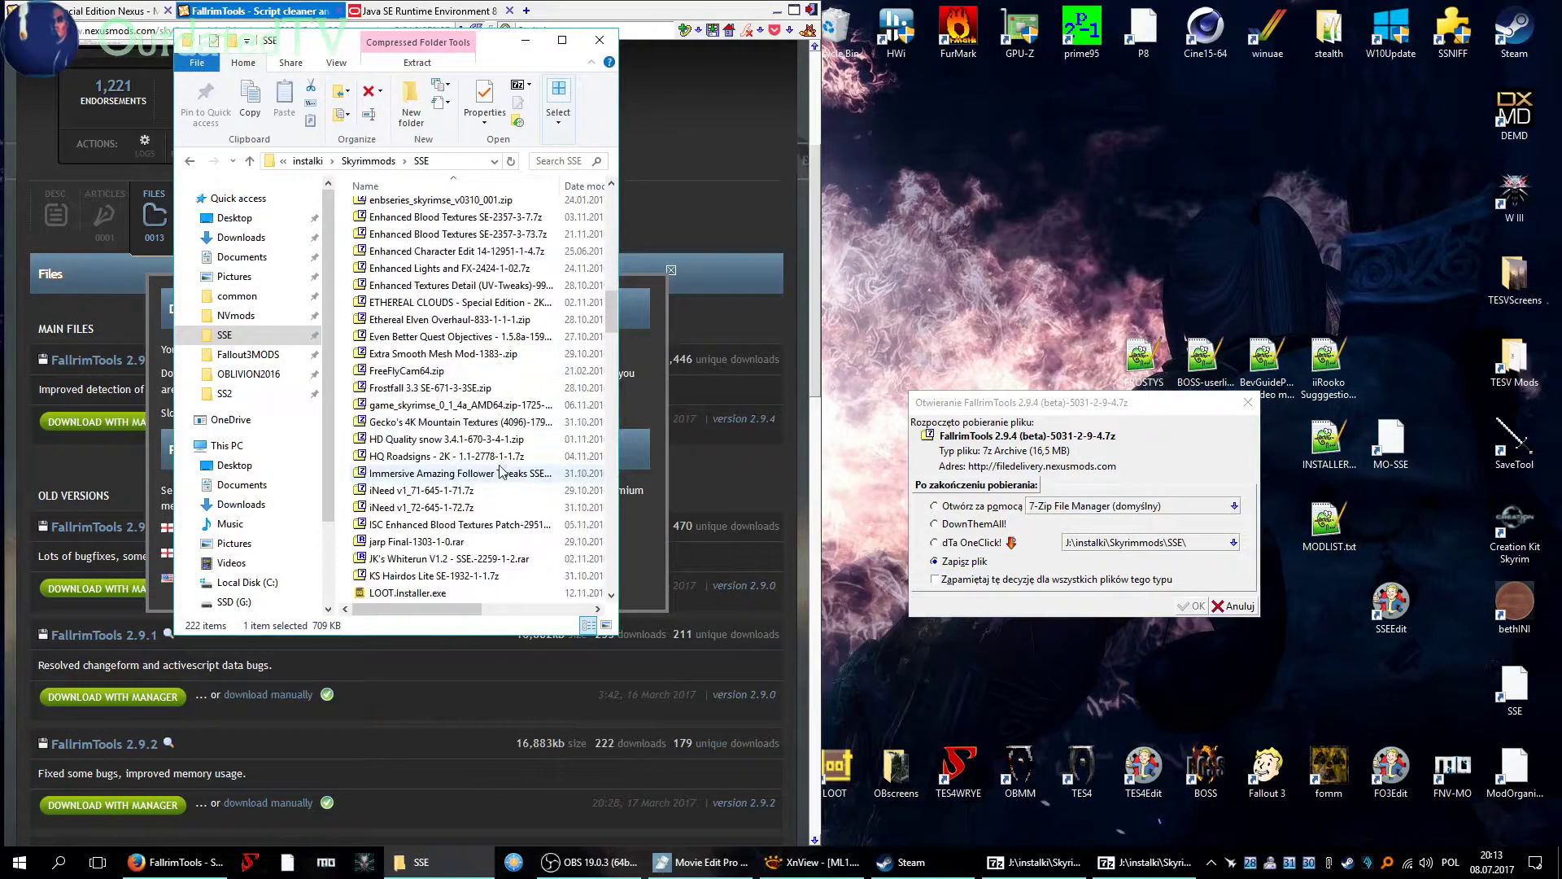
scroll(502, 472, up, 2)
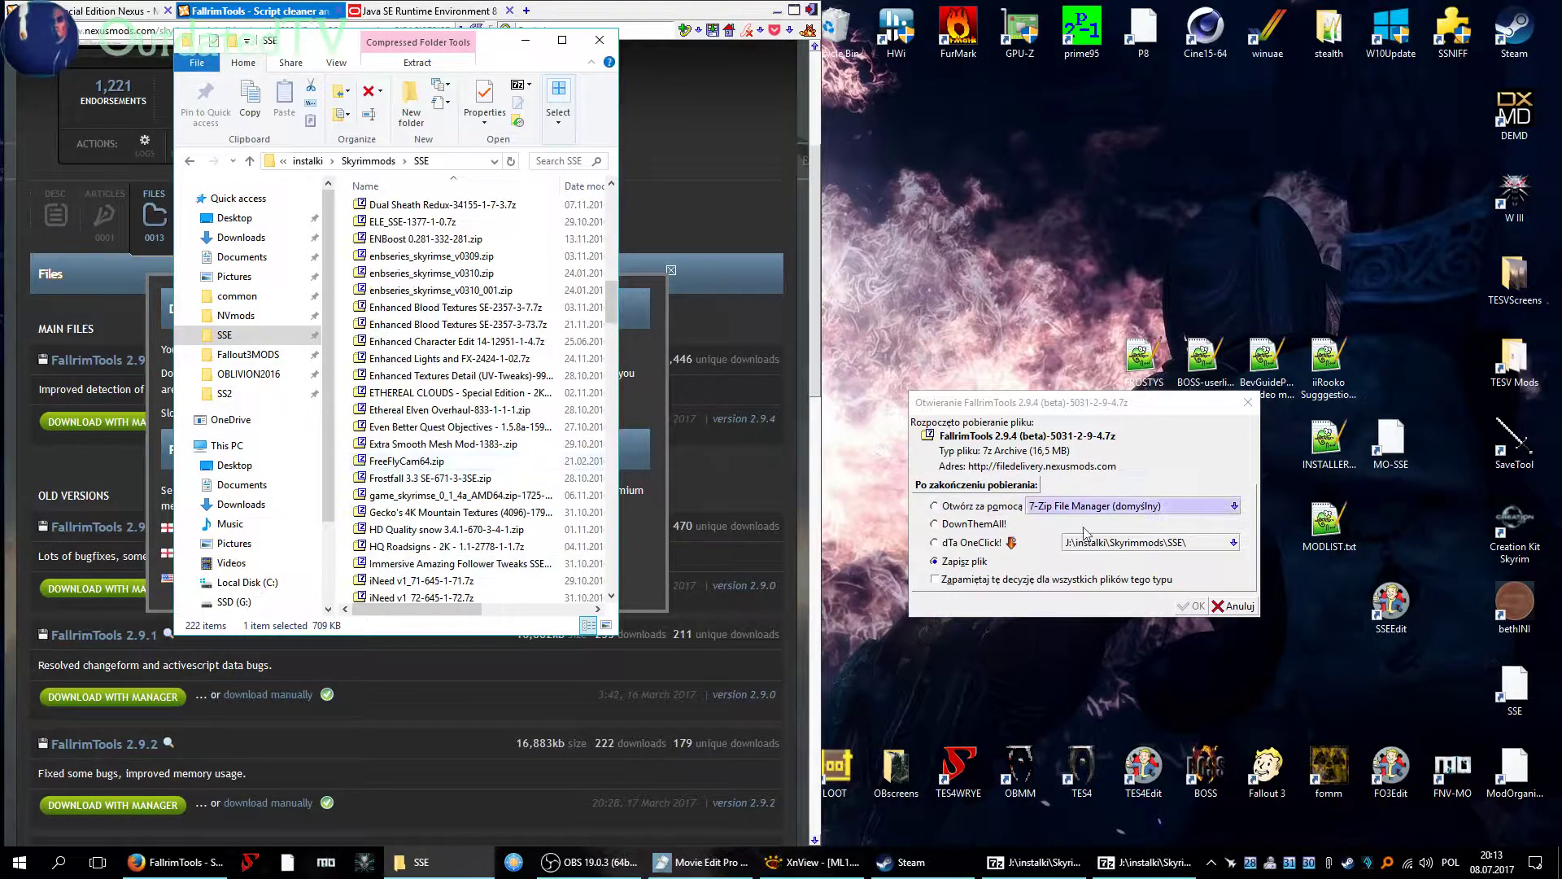
click(968, 543)
click(1194, 606)
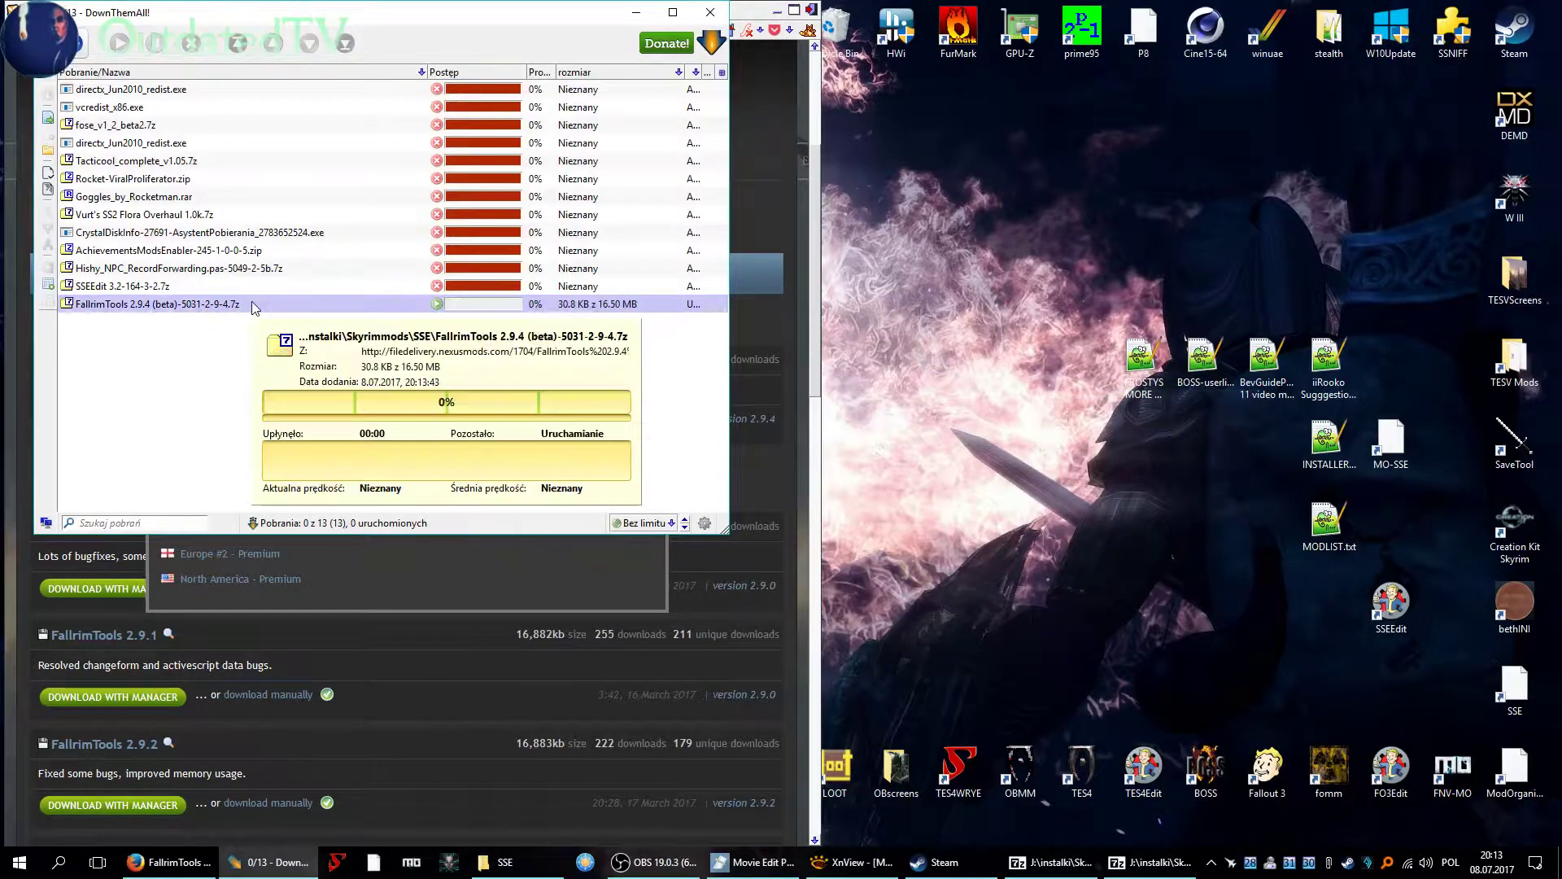
Open the downloaded FallrimTools archive and inspect the files inside its FallrimTools folder.
click(252, 305)
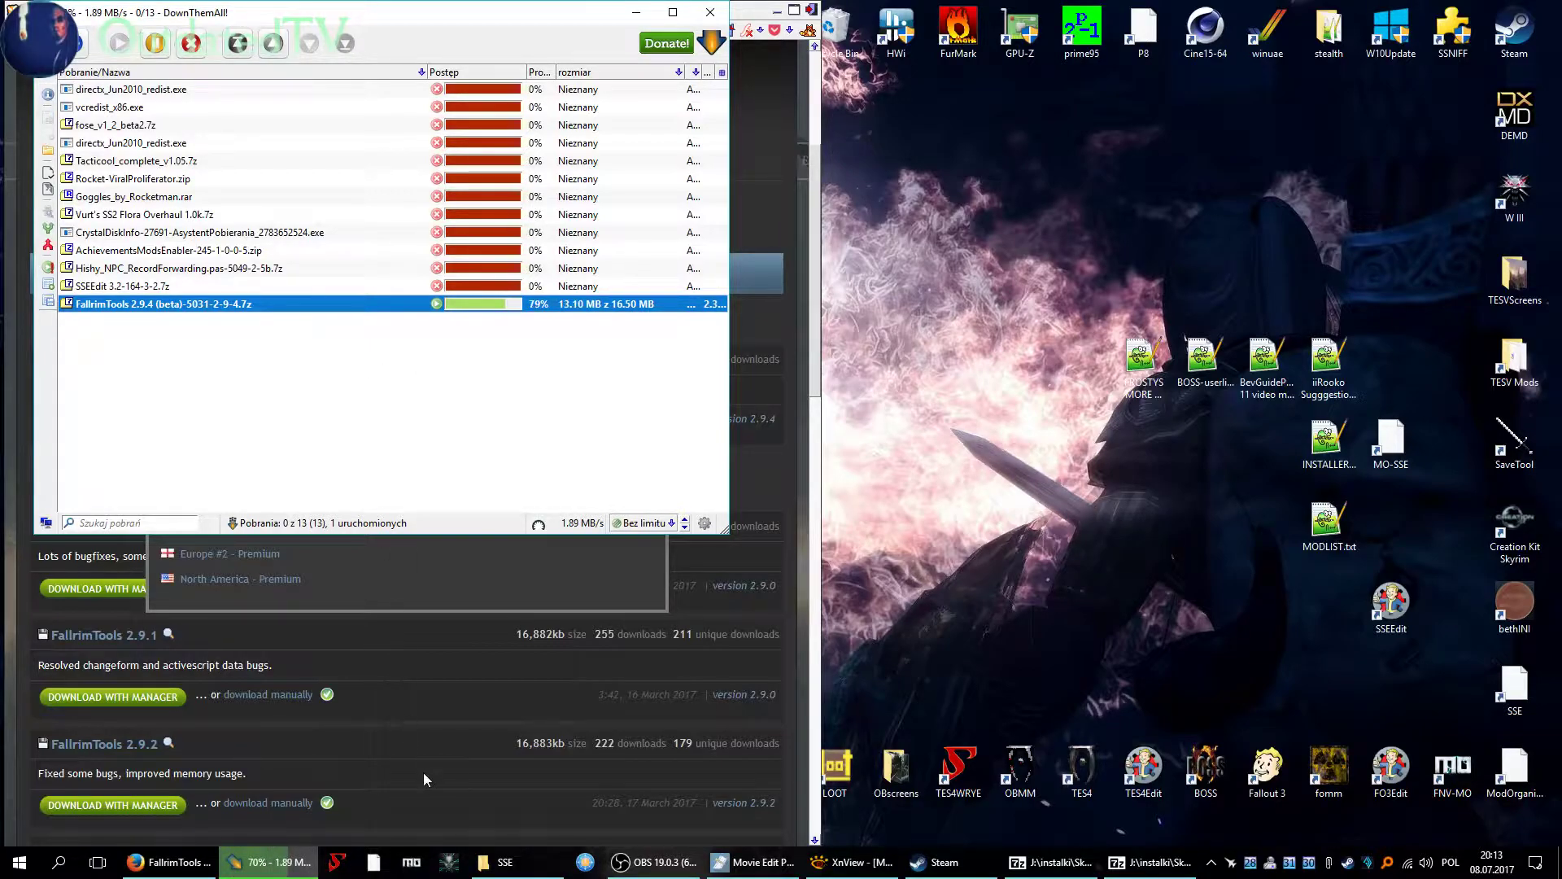
double_click(209, 306)
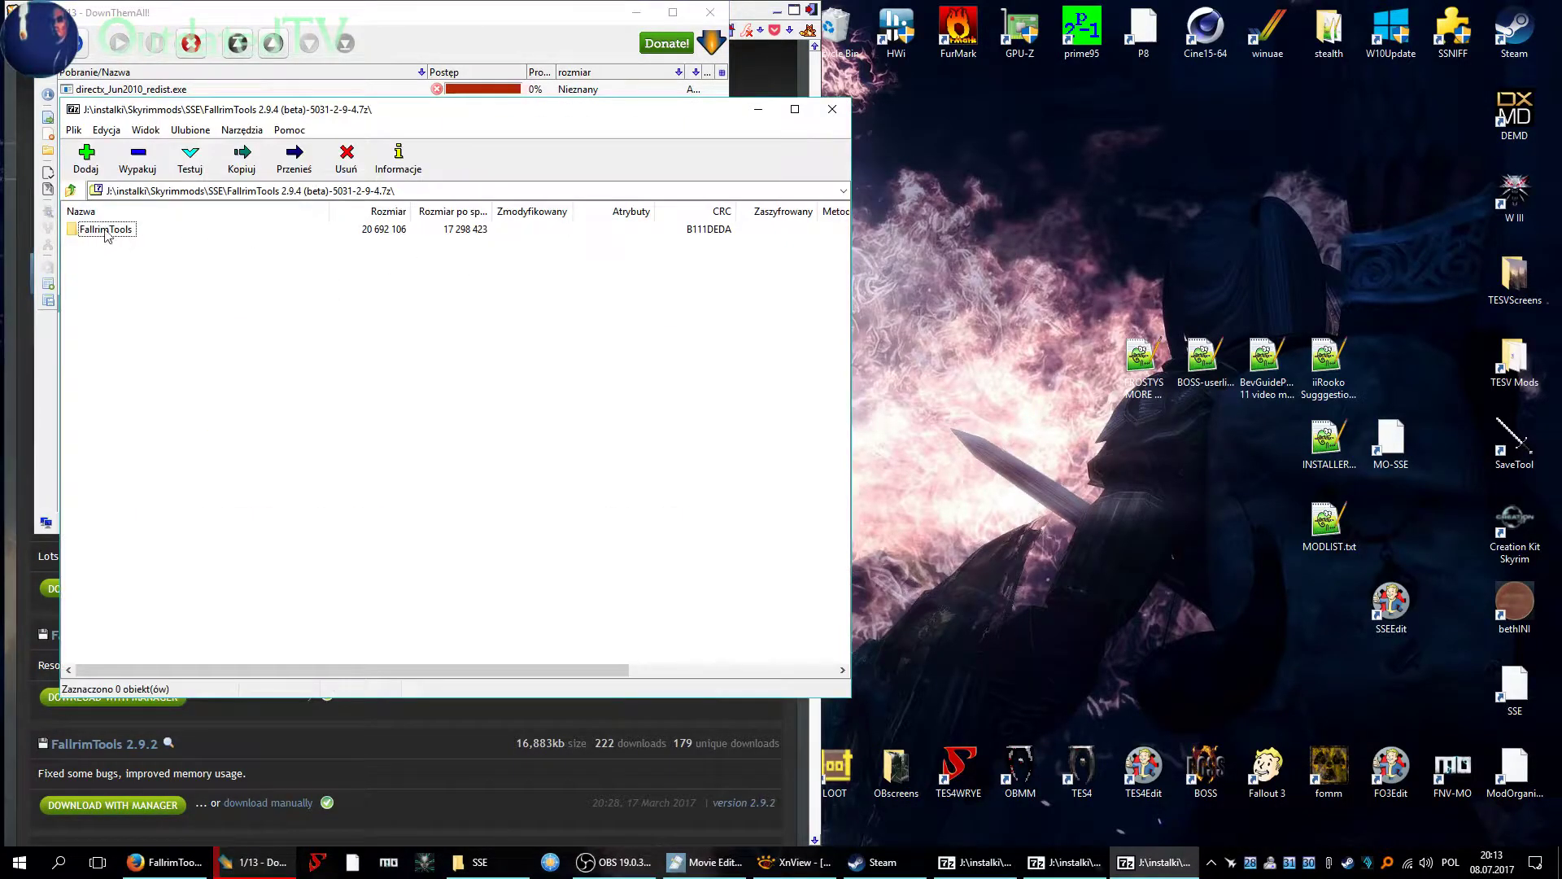
double_click(106, 231)
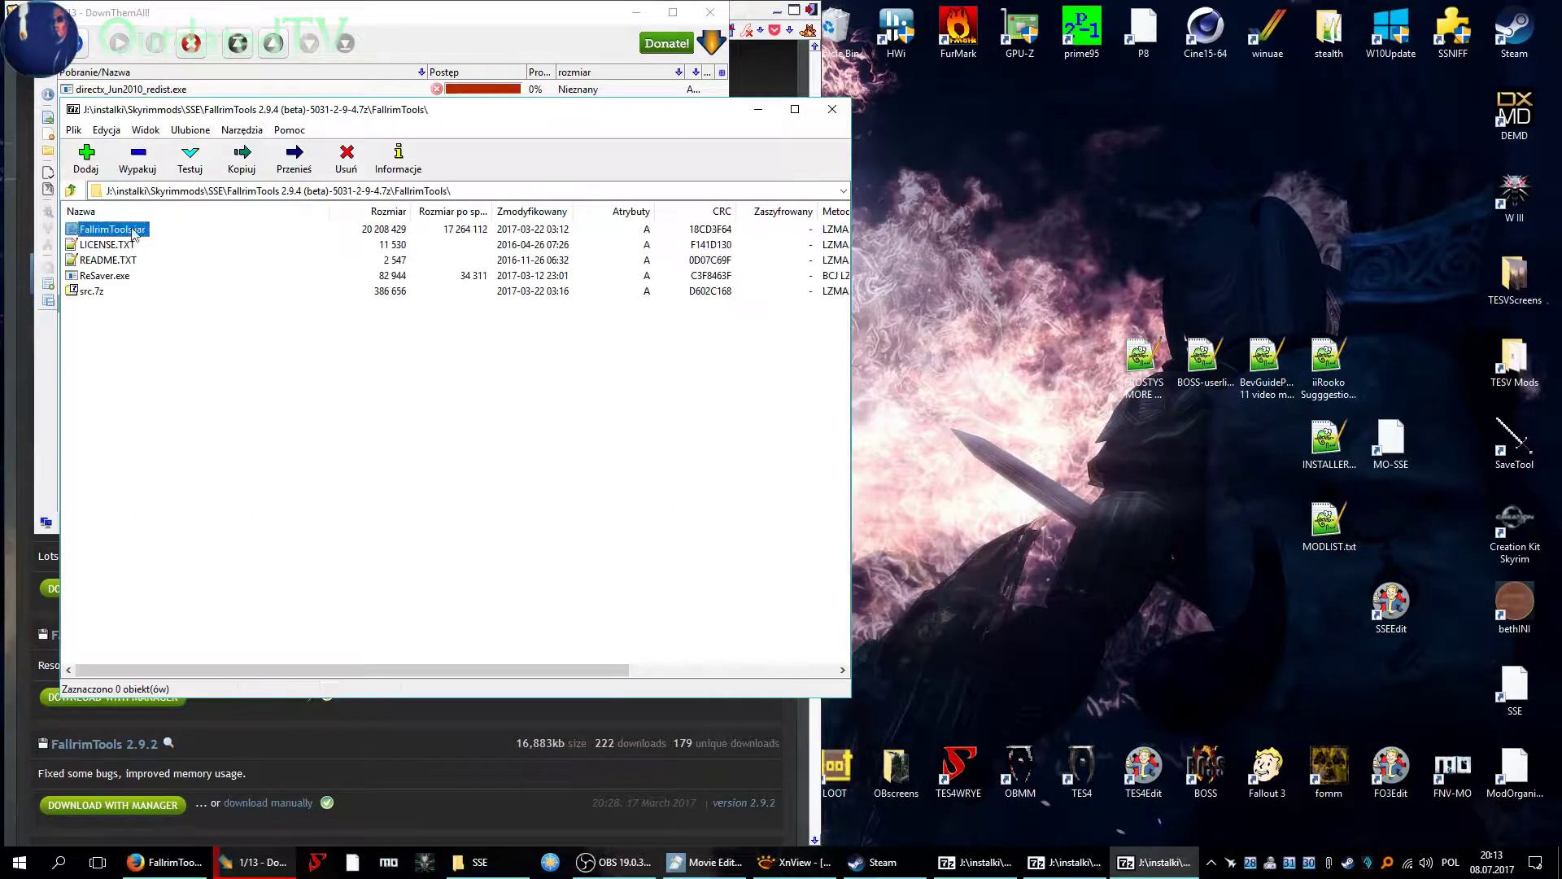
click(121, 276)
click(129, 304)
Return to the FallrimTools mod page, dismiss the download notice, and read the description's ReSaver features, cleaning options and instructions.
click(478, 824)
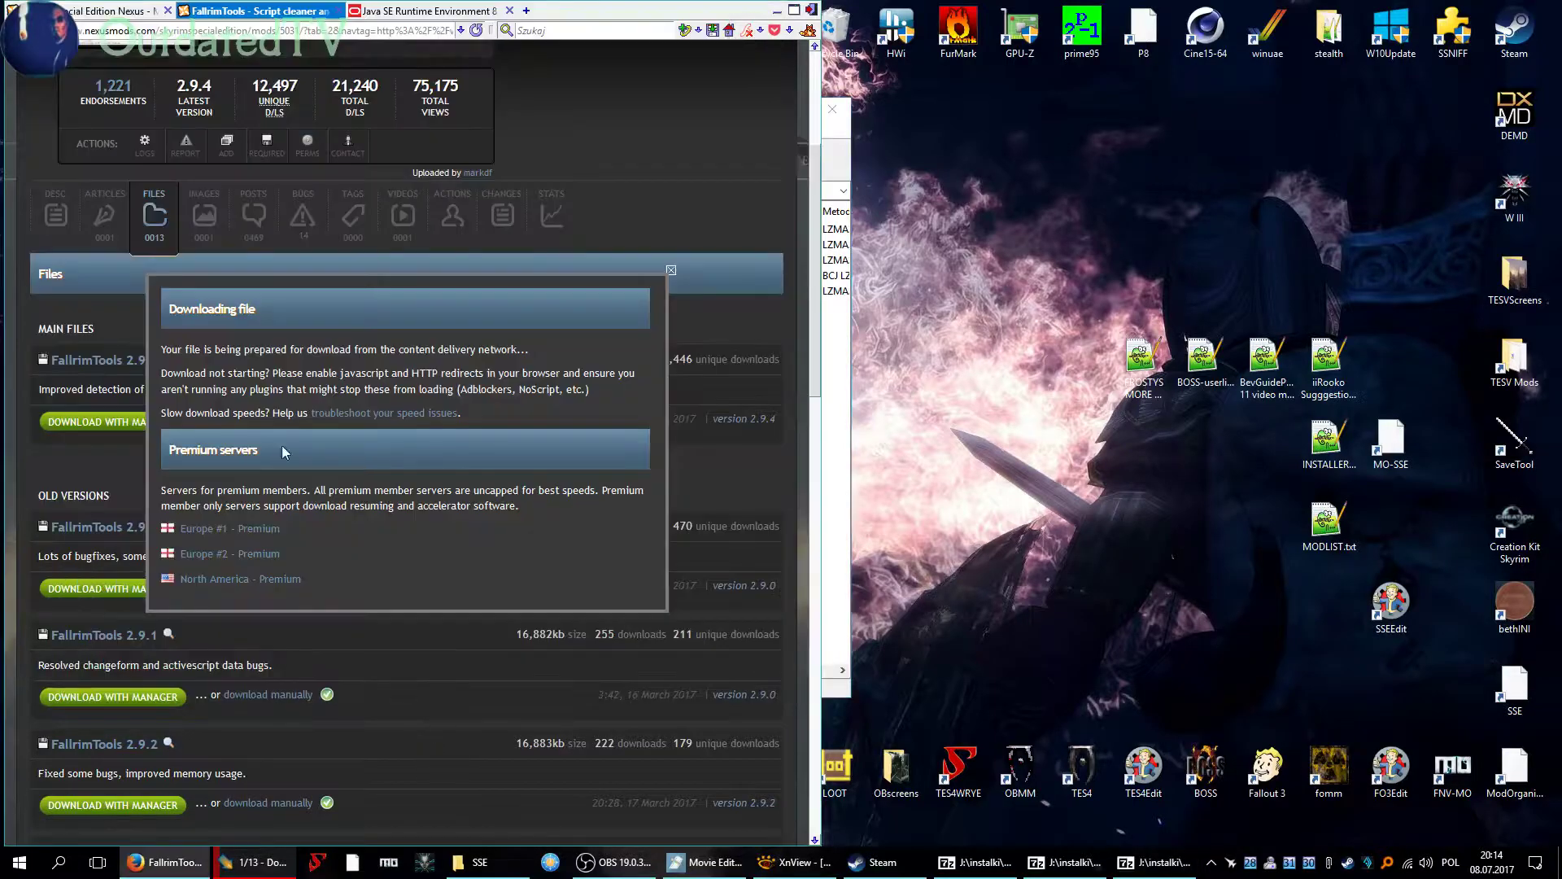
click(672, 276)
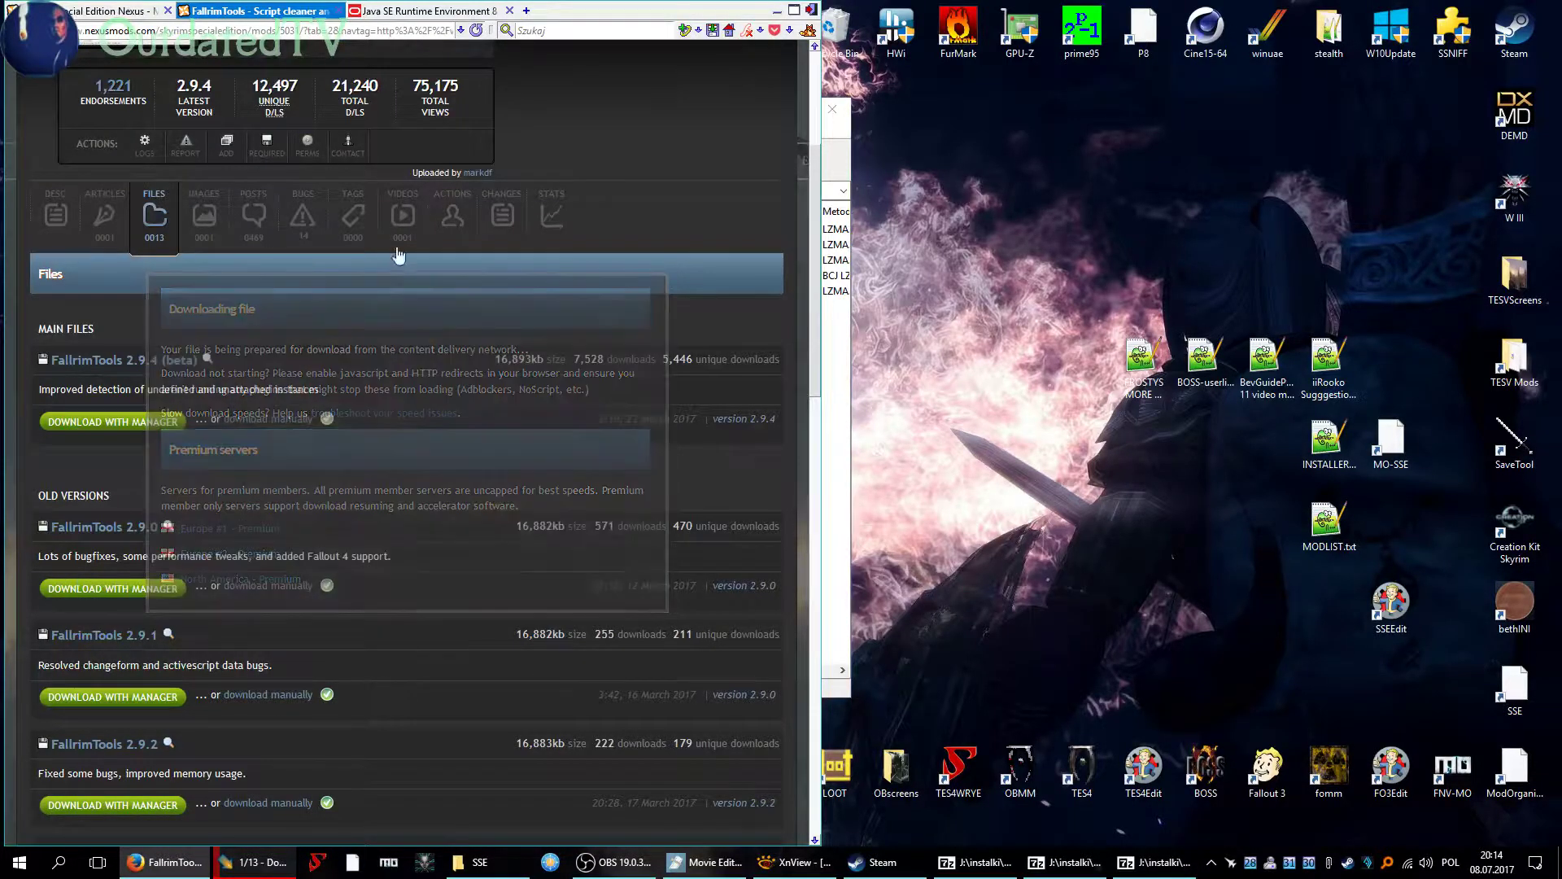
click(56, 216)
scroll(57, 217, up, 3)
scroll(558, 477, down, 3)
scroll(559, 477, down, 4)
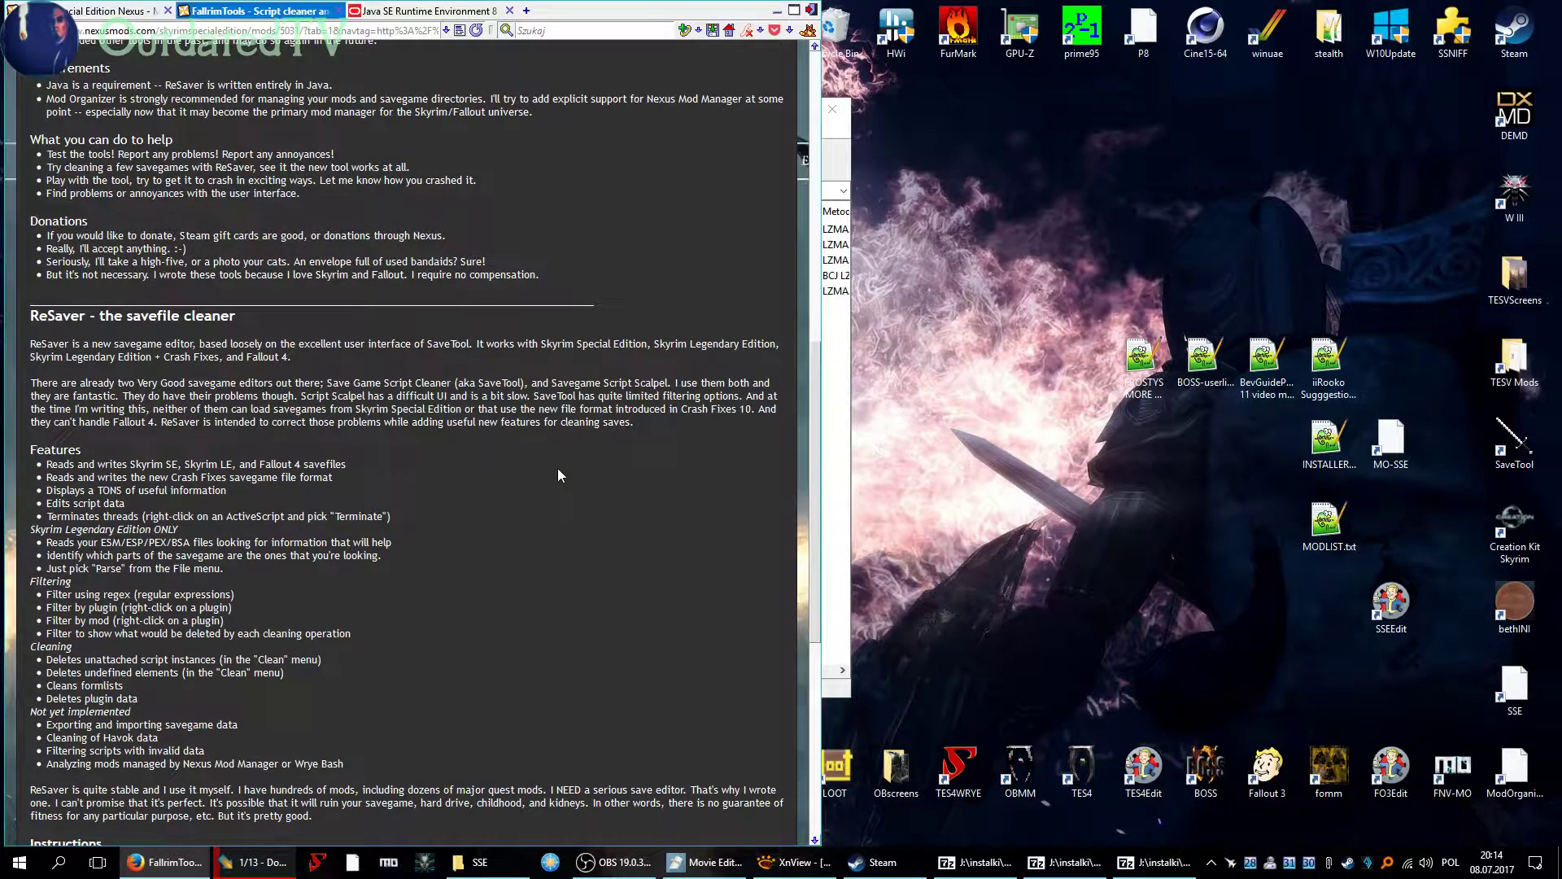
scroll(553, 467, down, 4)
scroll(552, 467, up, 1)
scroll(551, 467, up, 6)
scroll(552, 467, down, 5)
scroll(553, 469, down, 3)
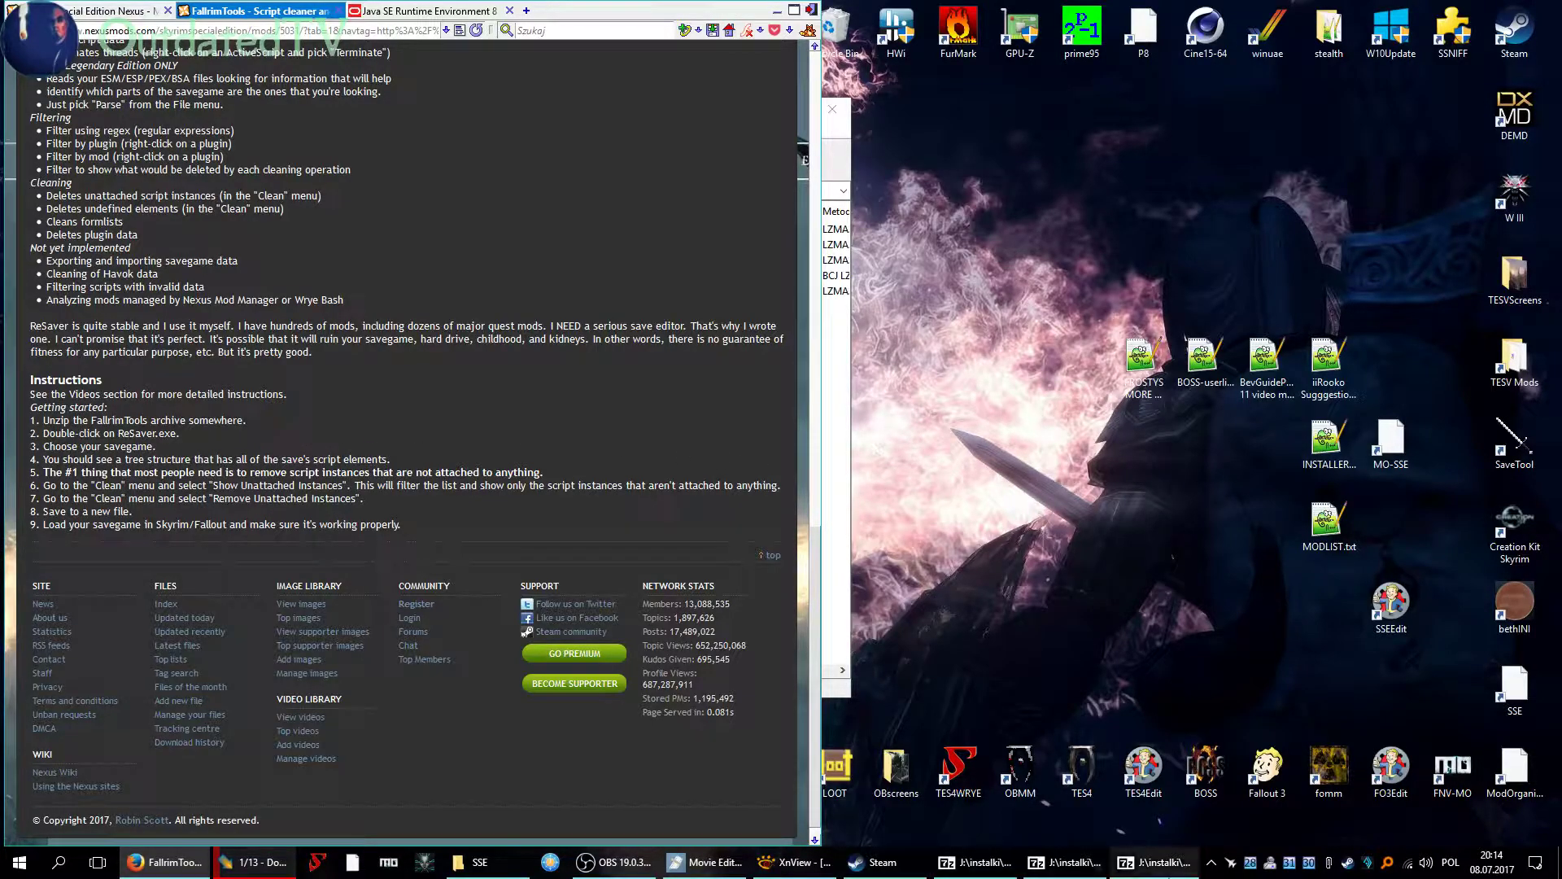
Open the SSETOOLS folder inside the SSE mods folder and widen its window to show all file details.
click(462, 862)
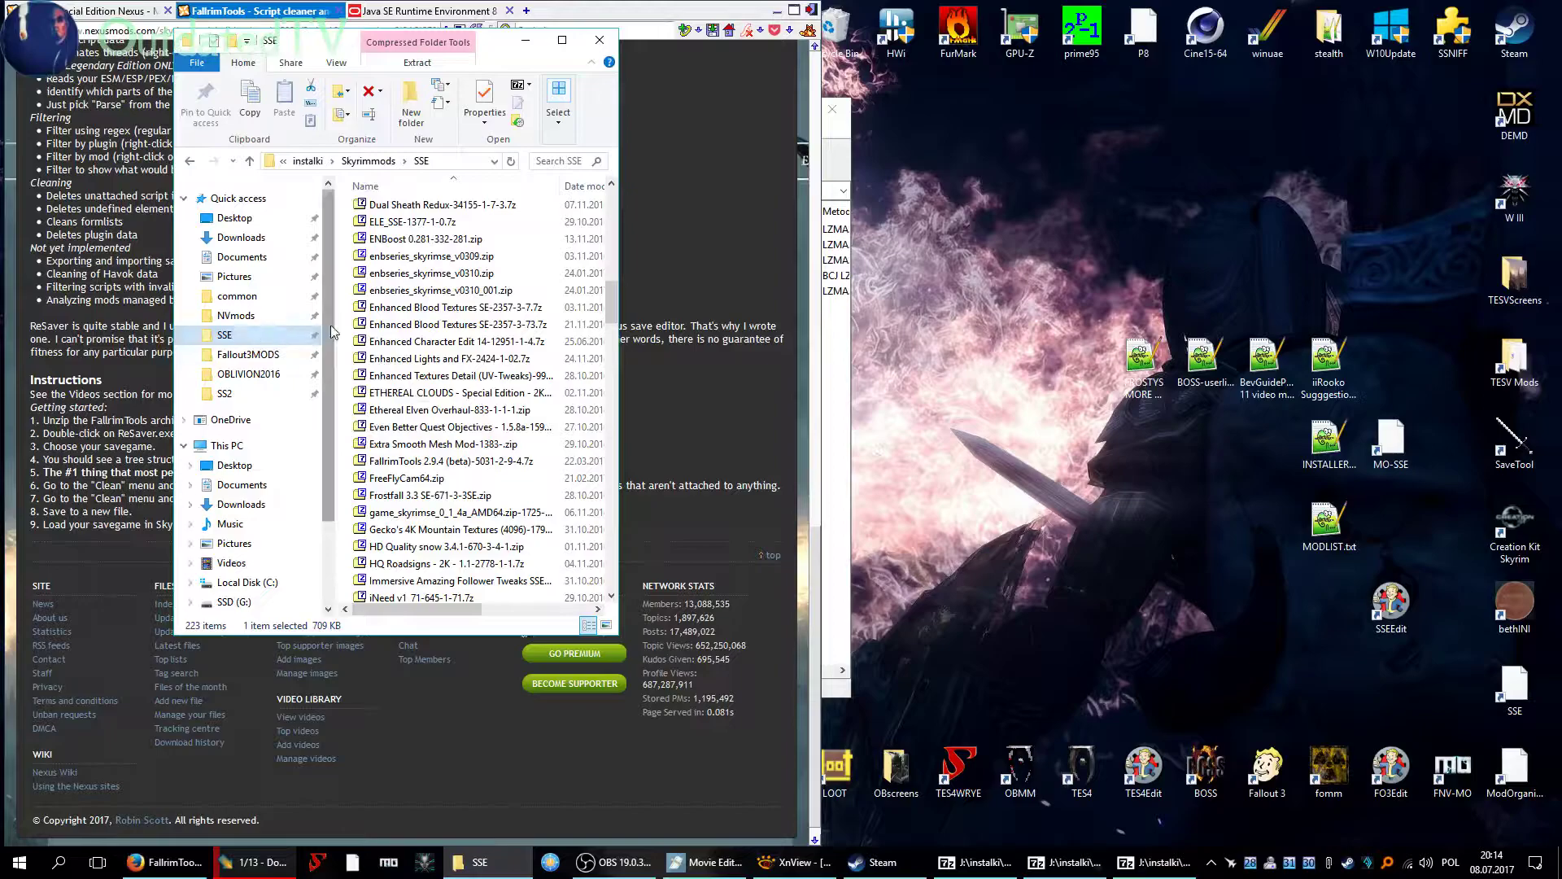
scroll(415, 329, up, 10)
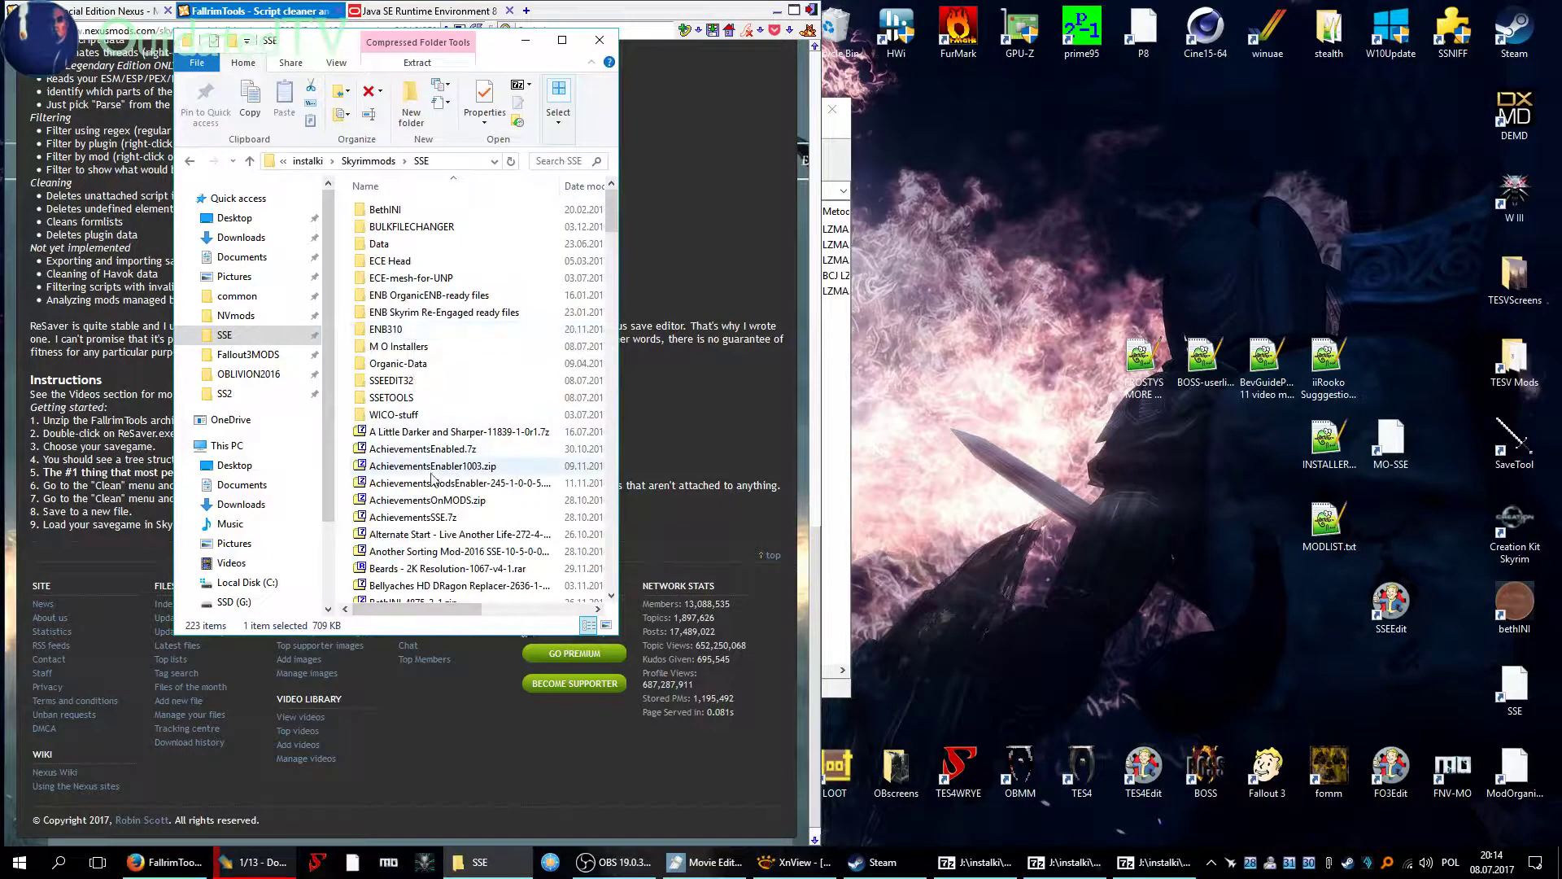
double_click(391, 398)
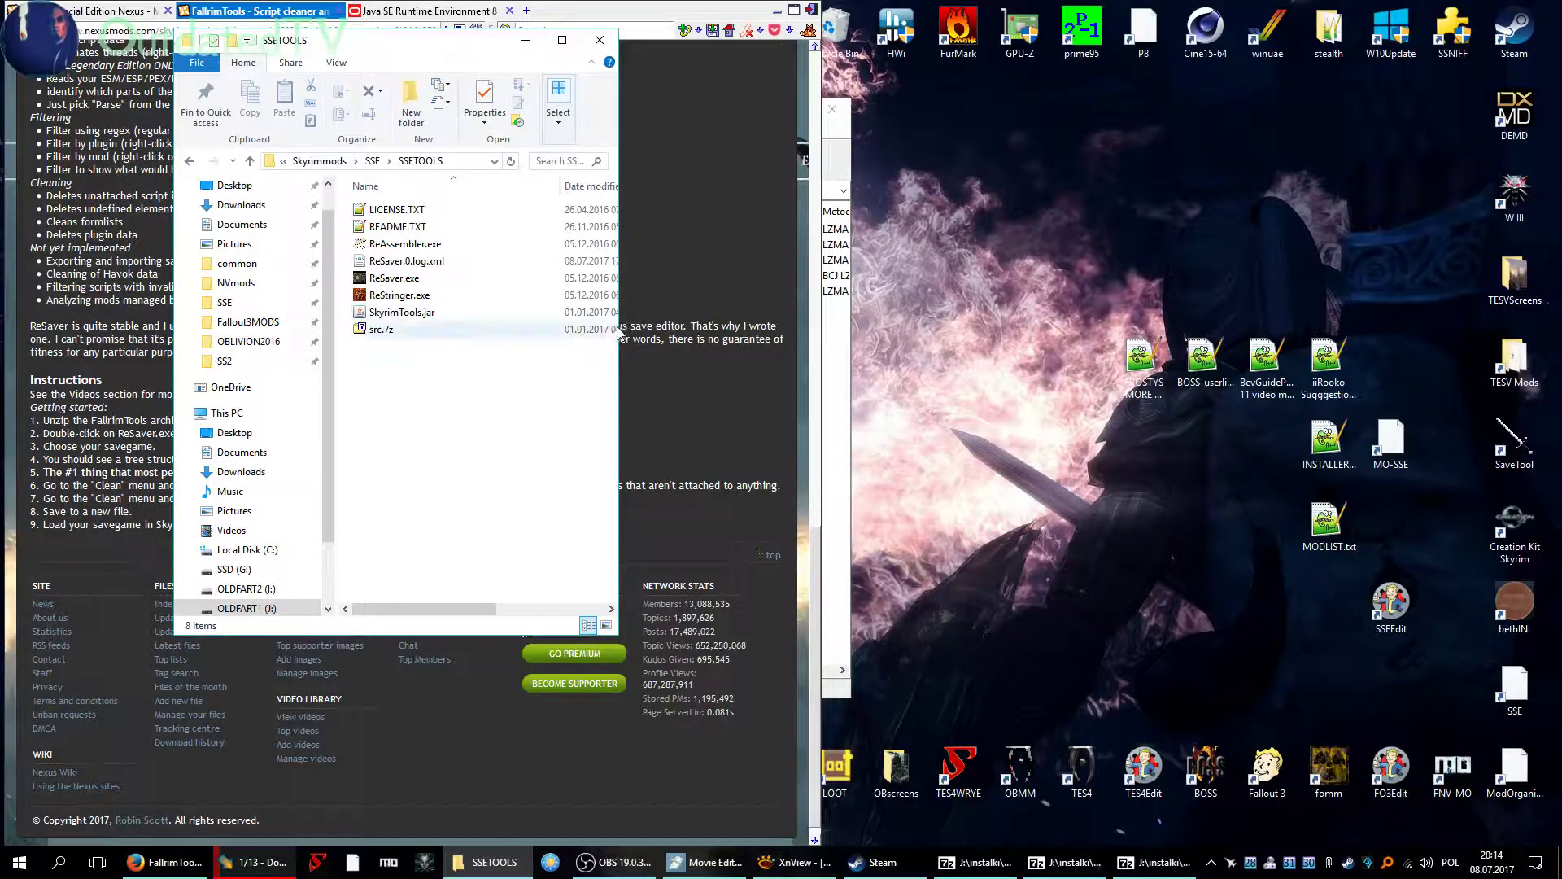
drag(618, 332, 858, 335)
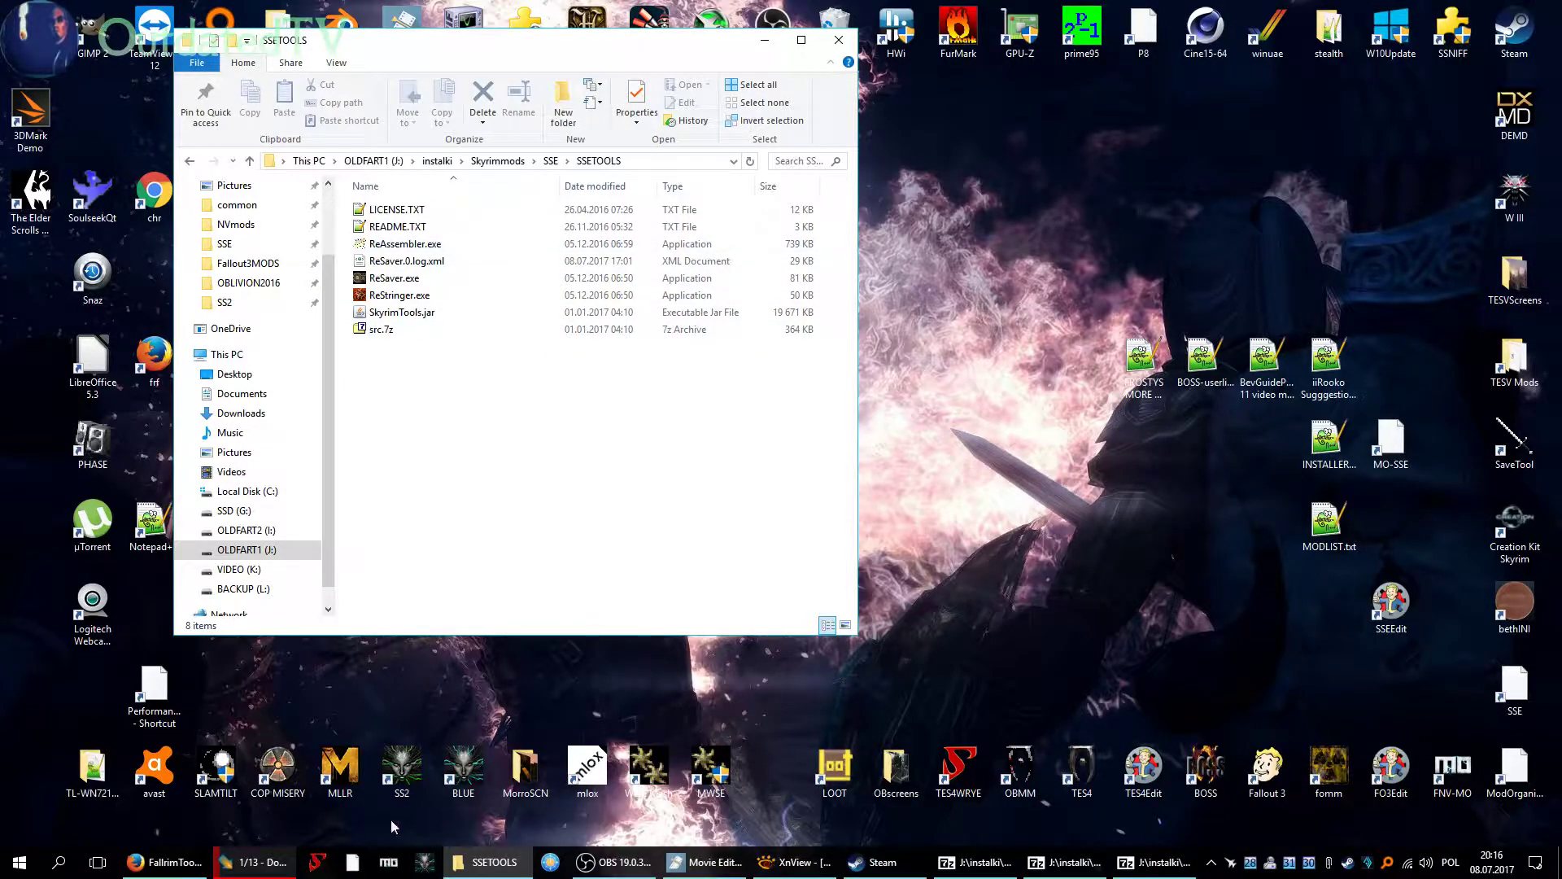
Review the SkyrimTools instructions in the browser guide and bring the SSETOOLS folder window back to the front.
click(160, 871)
click(114, 11)
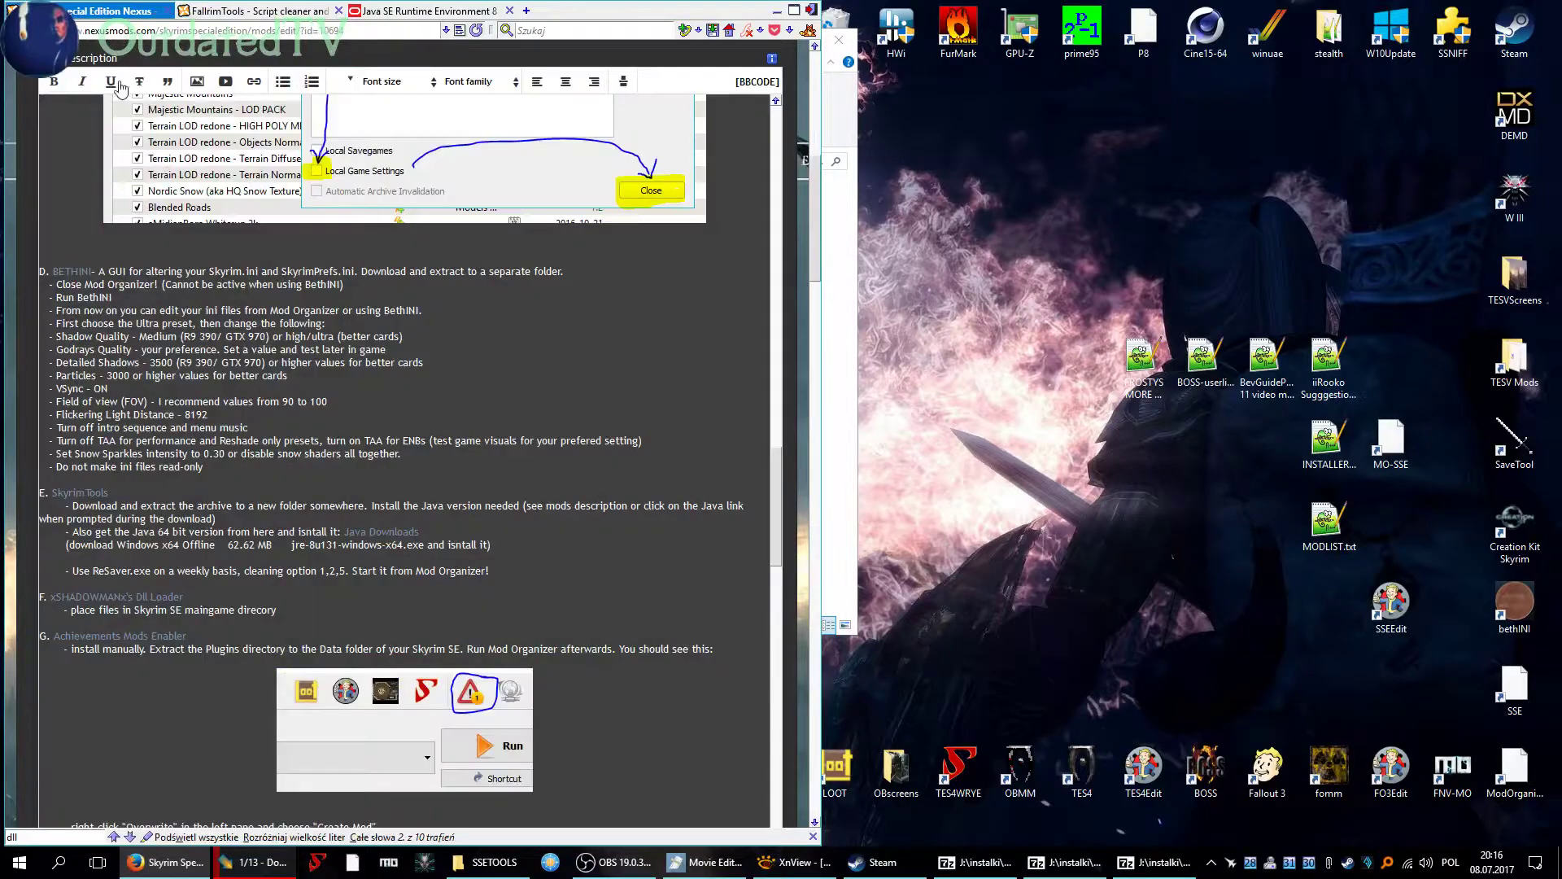
scroll(178, 563, down, 2)
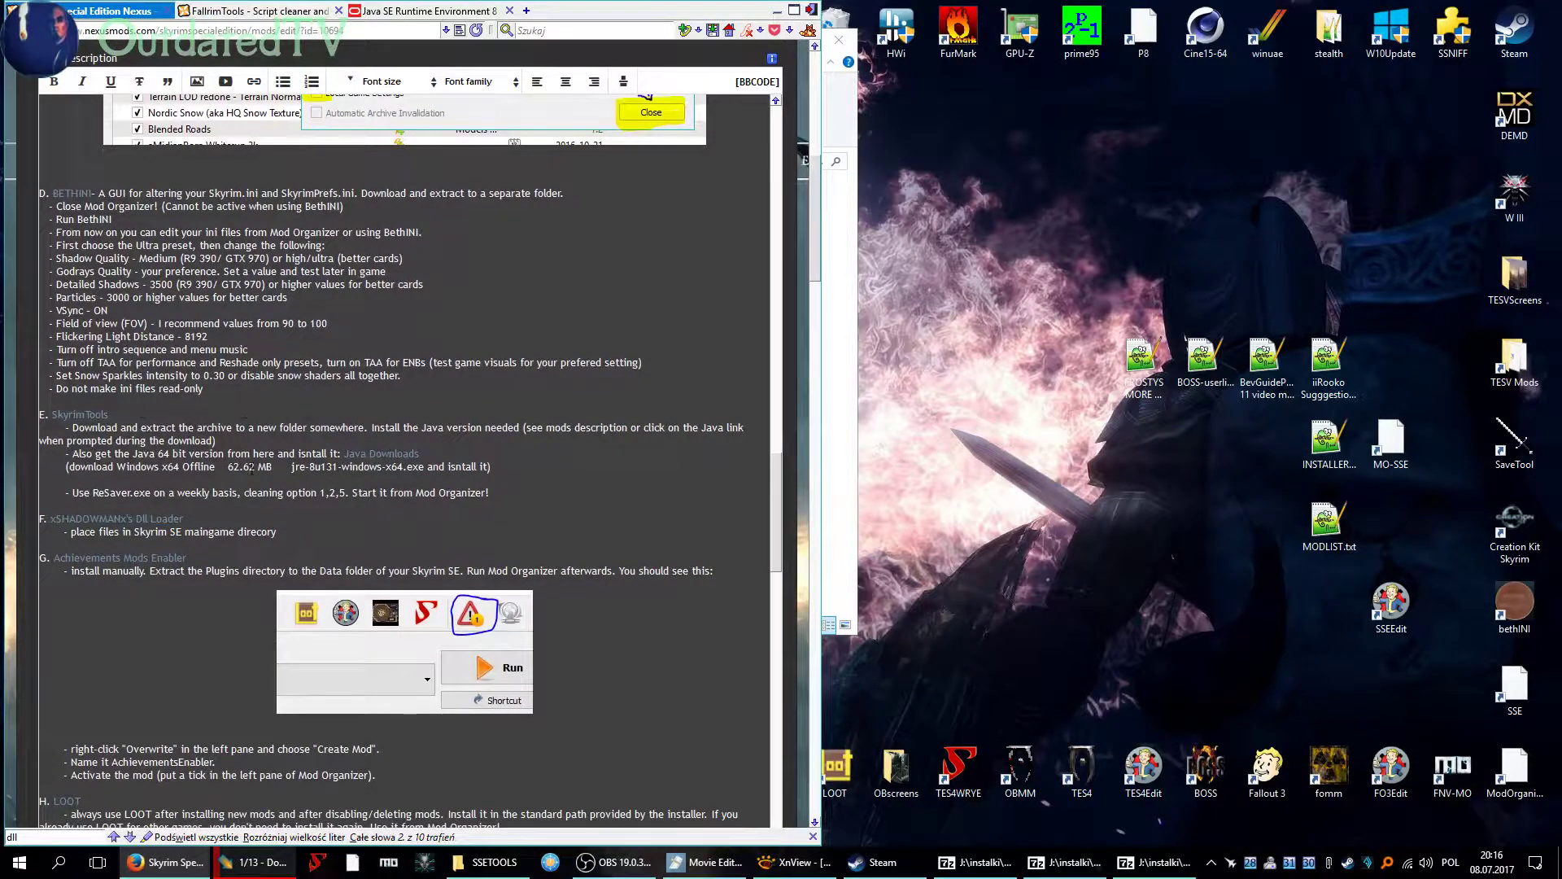
click(855, 402)
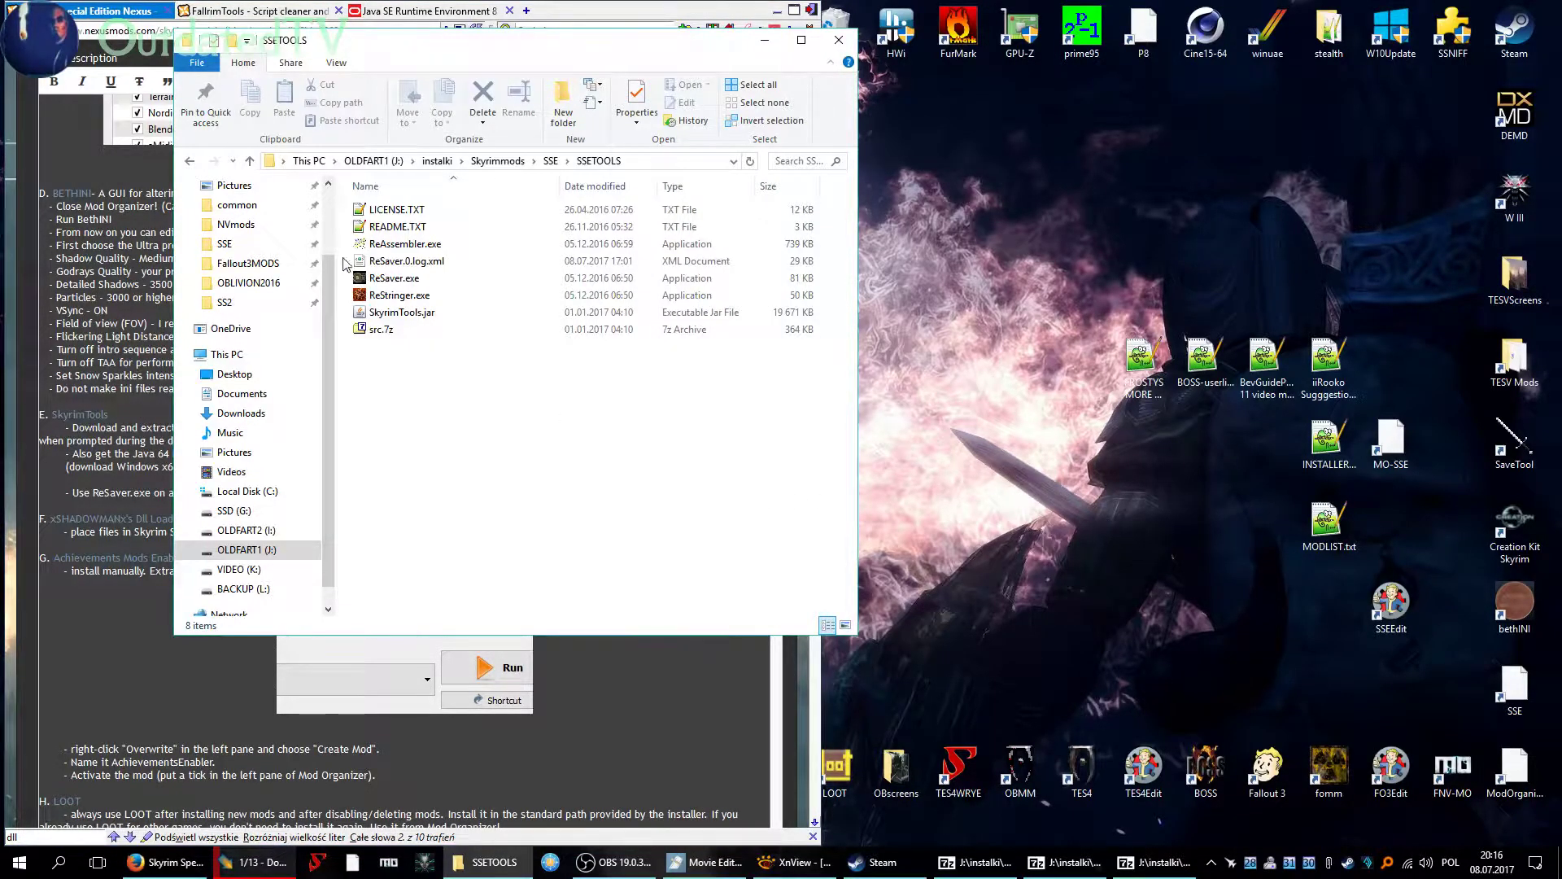
Test-run ReSaver.exe from the SSETOOLS folder, cancel its save selection, and close both the program and the folder window.
double_click(399, 280)
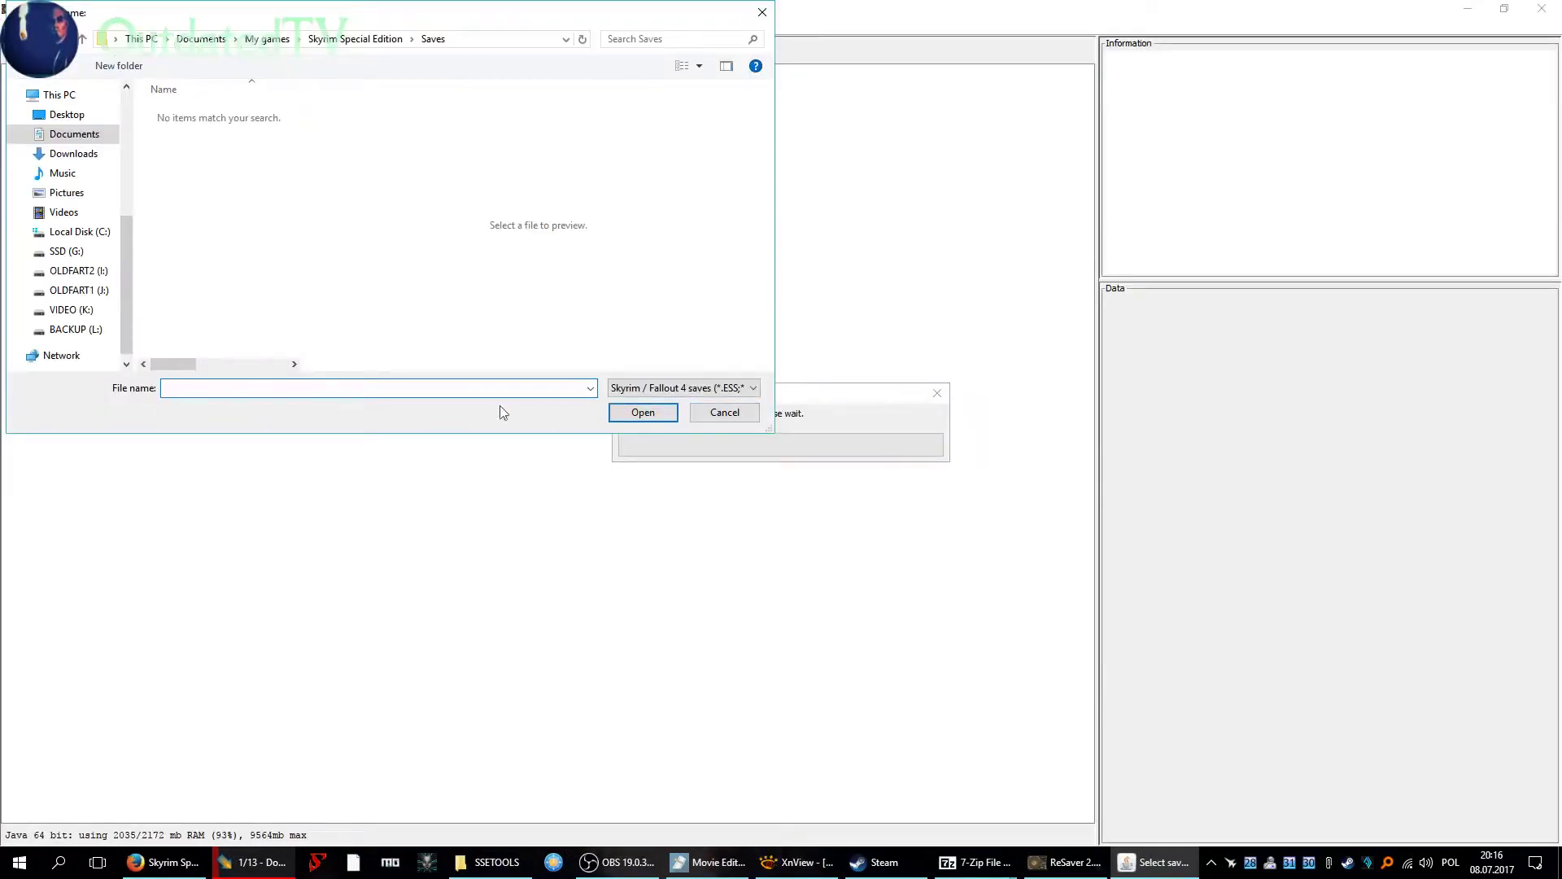
click(737, 413)
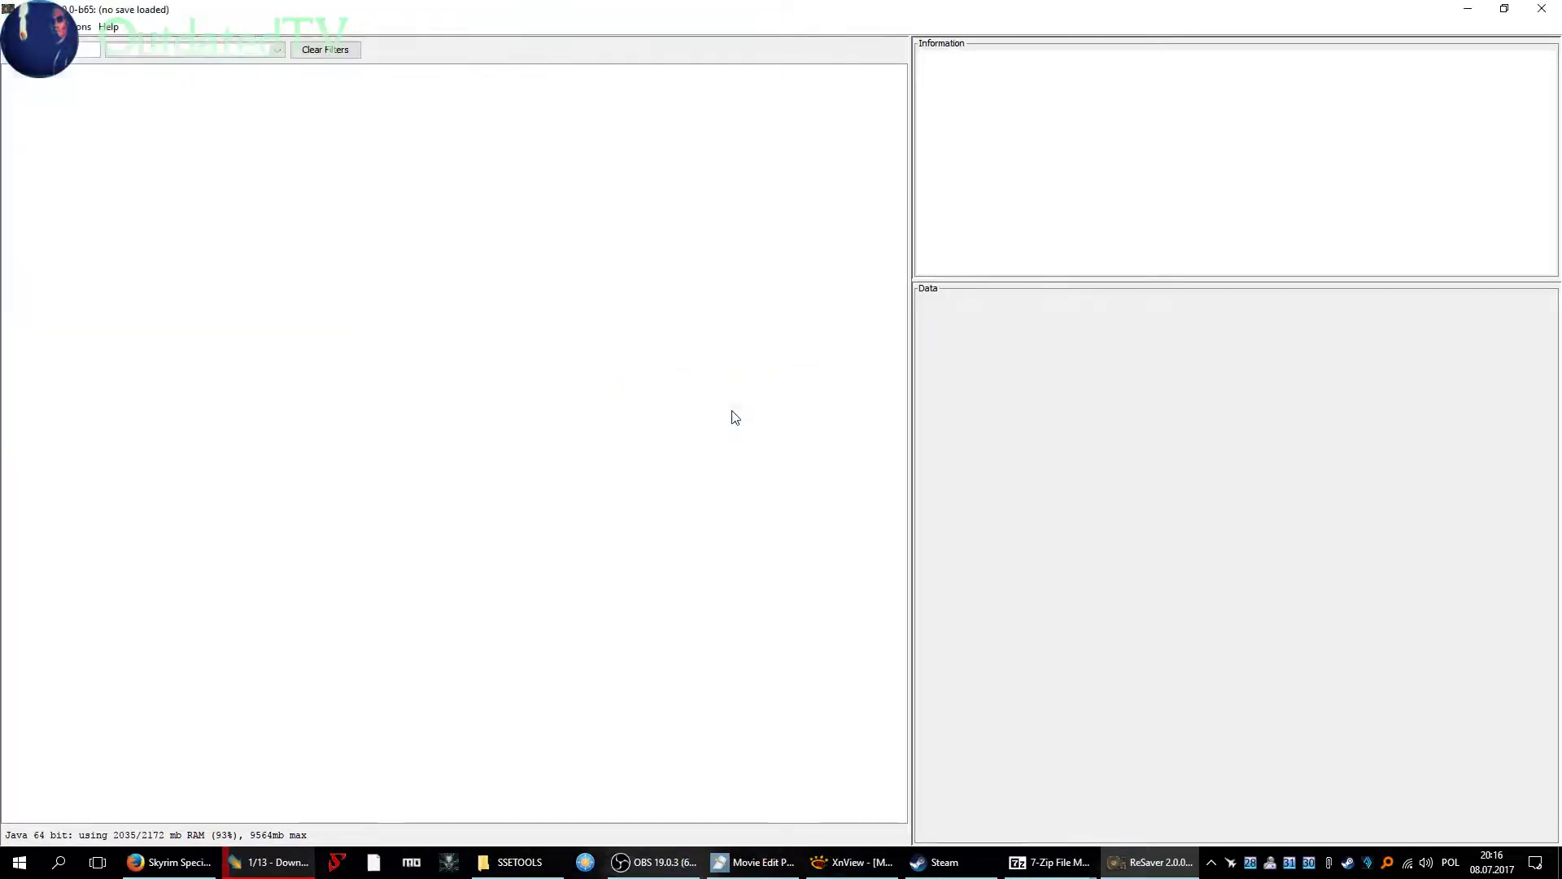
click(1543, 10)
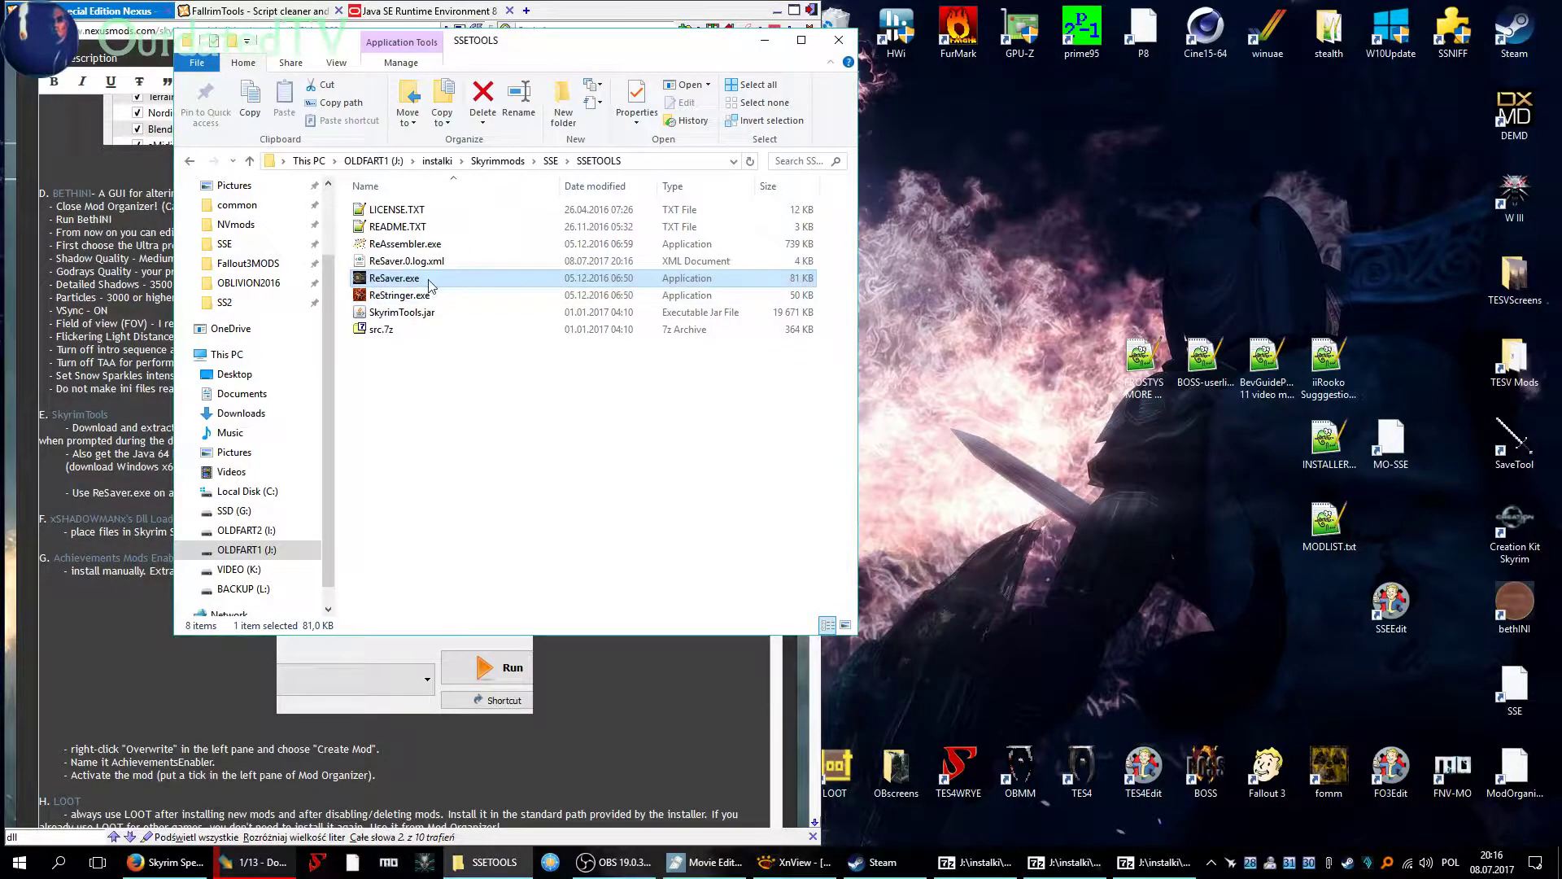
click(838, 39)
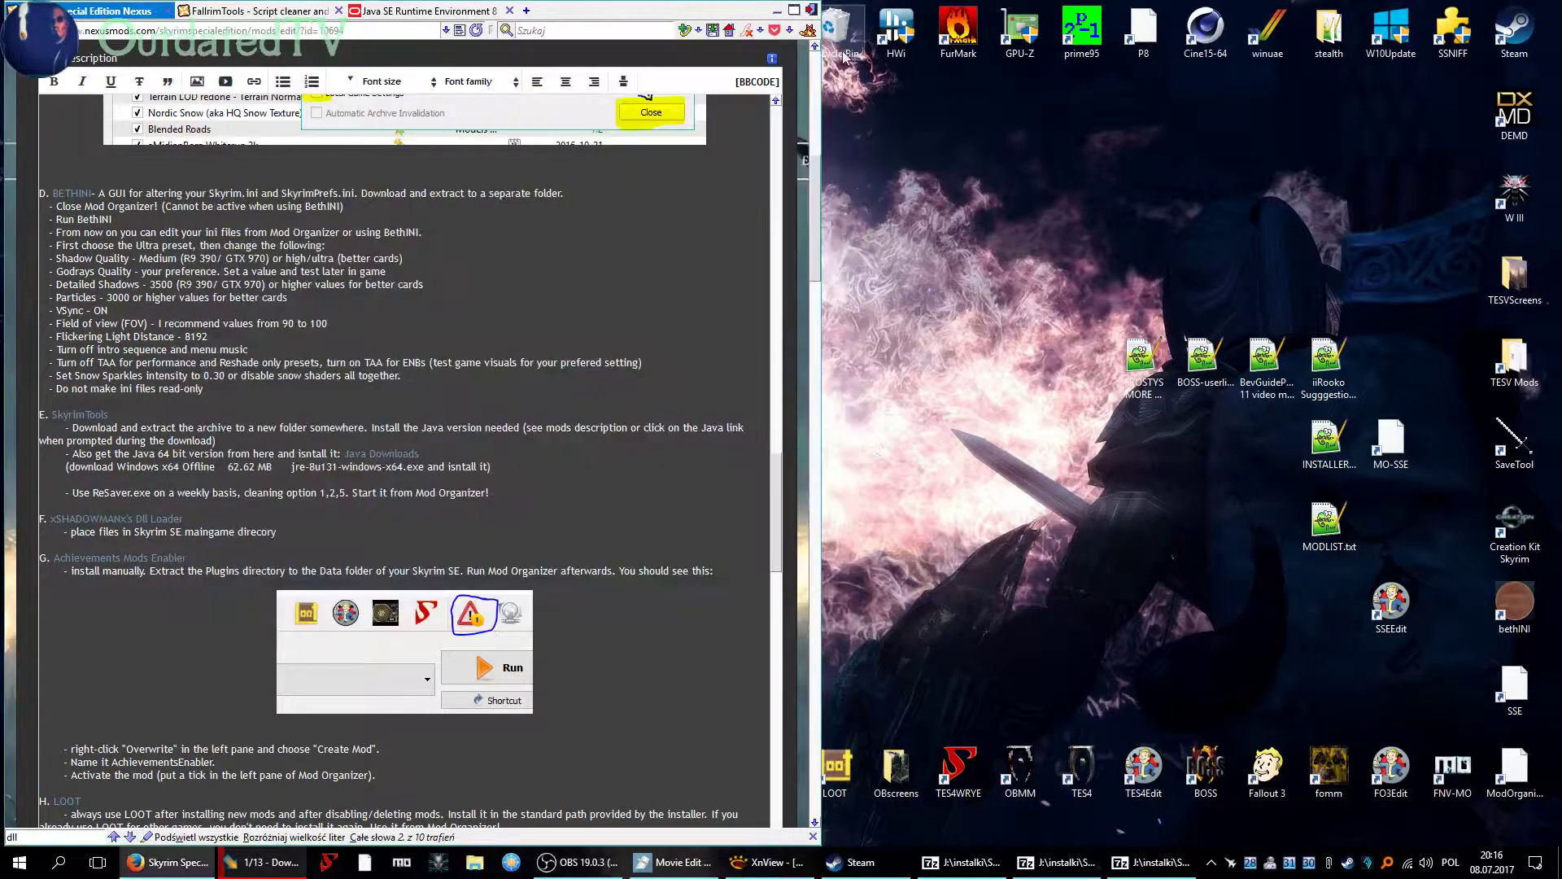
Open xSHADOWMANx's Dll Loader page from the guide and request the manual download of its DllLoader main file.
scroll(111, 433, down, 3)
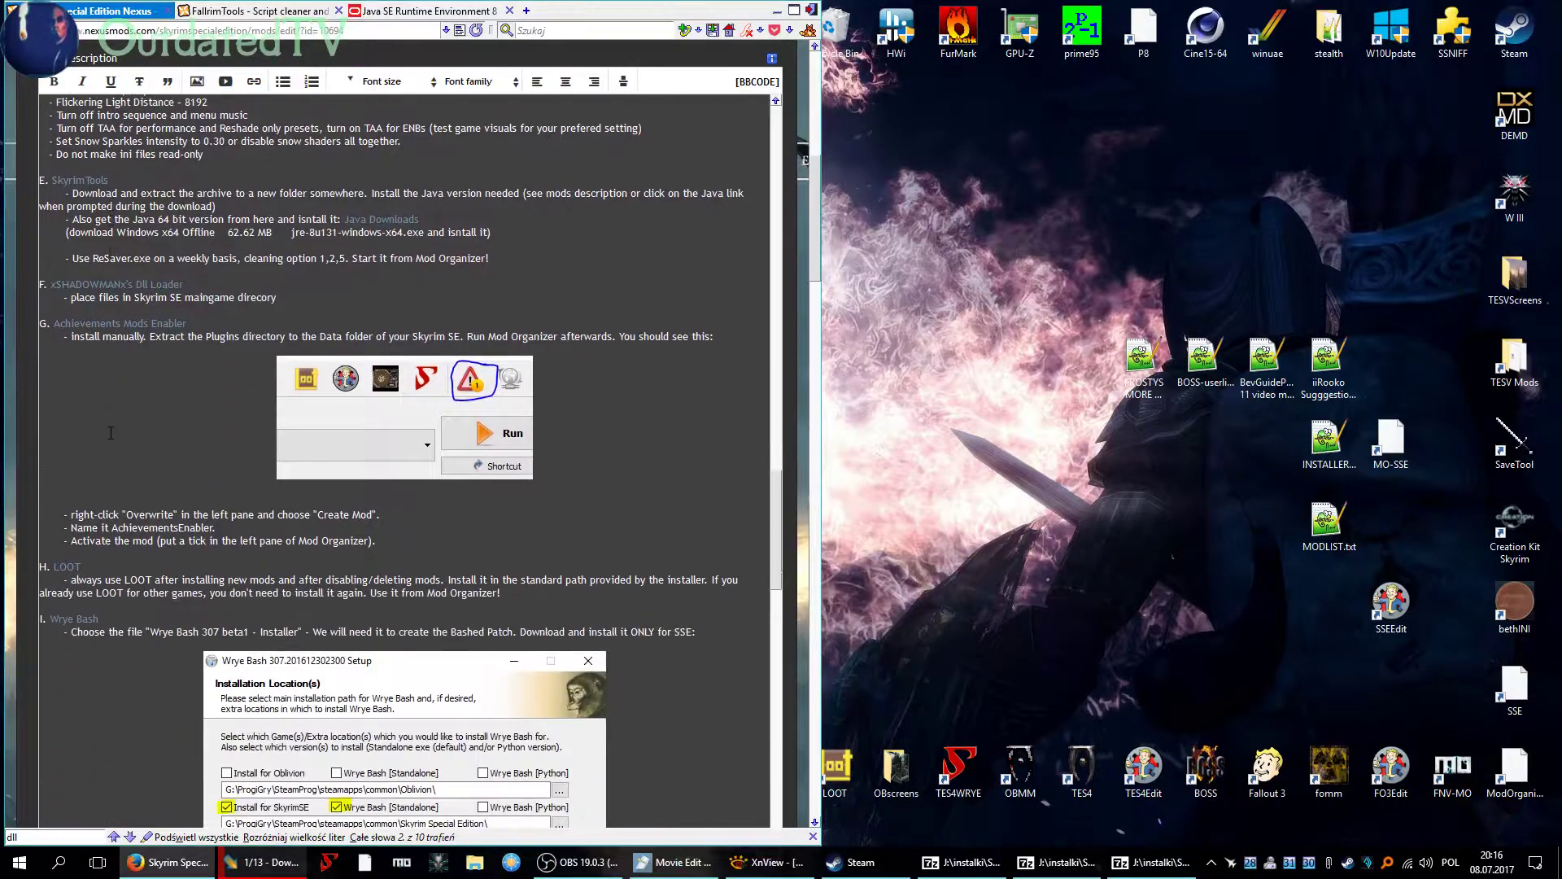
scroll(111, 433, down, 1)
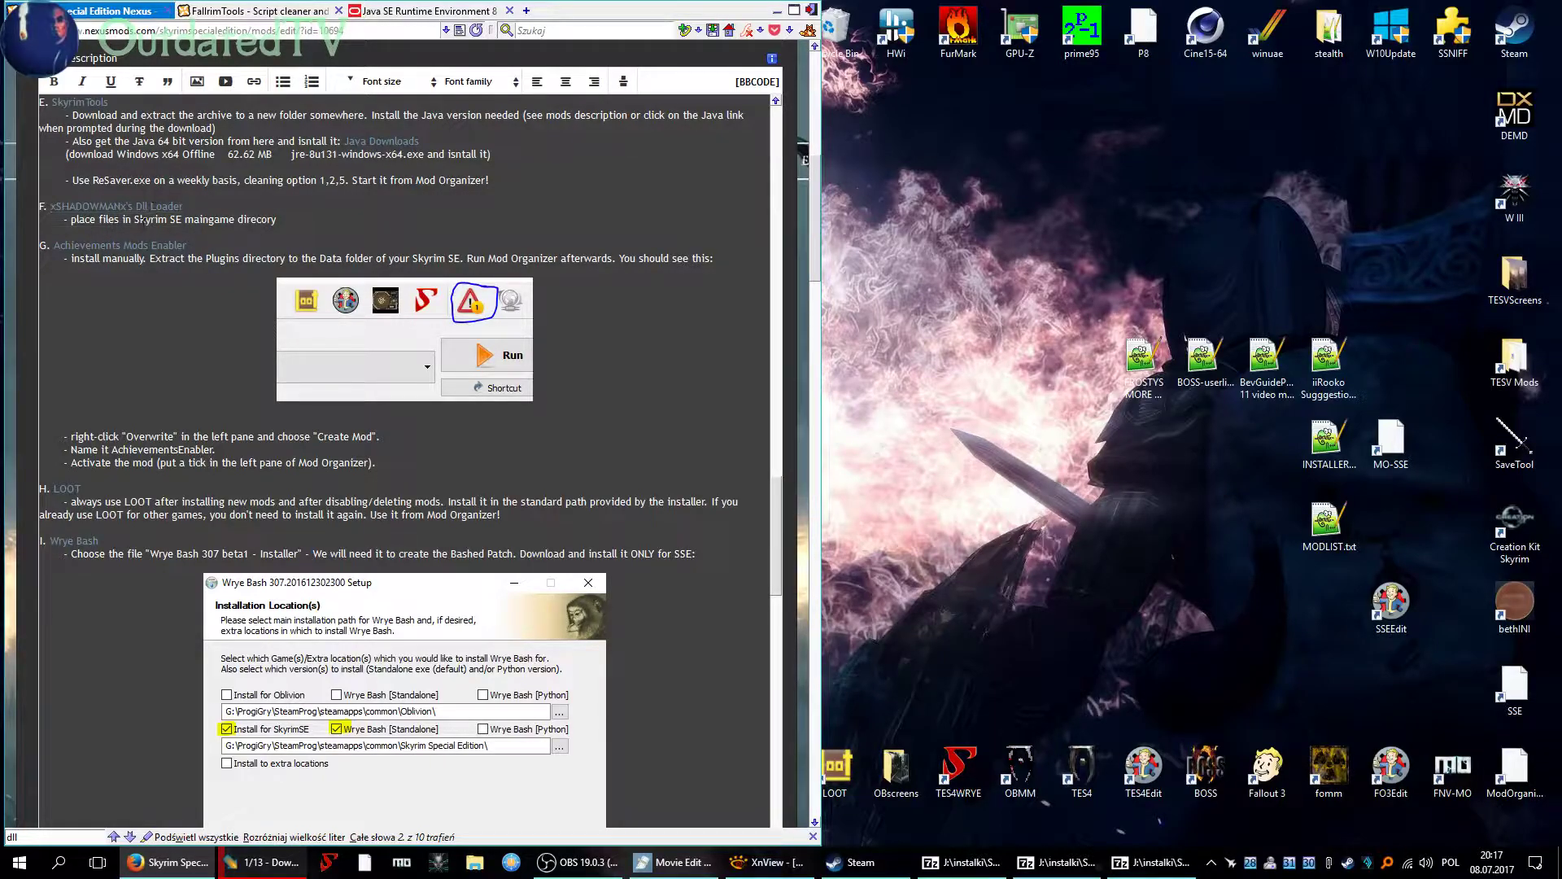
click(147, 211)
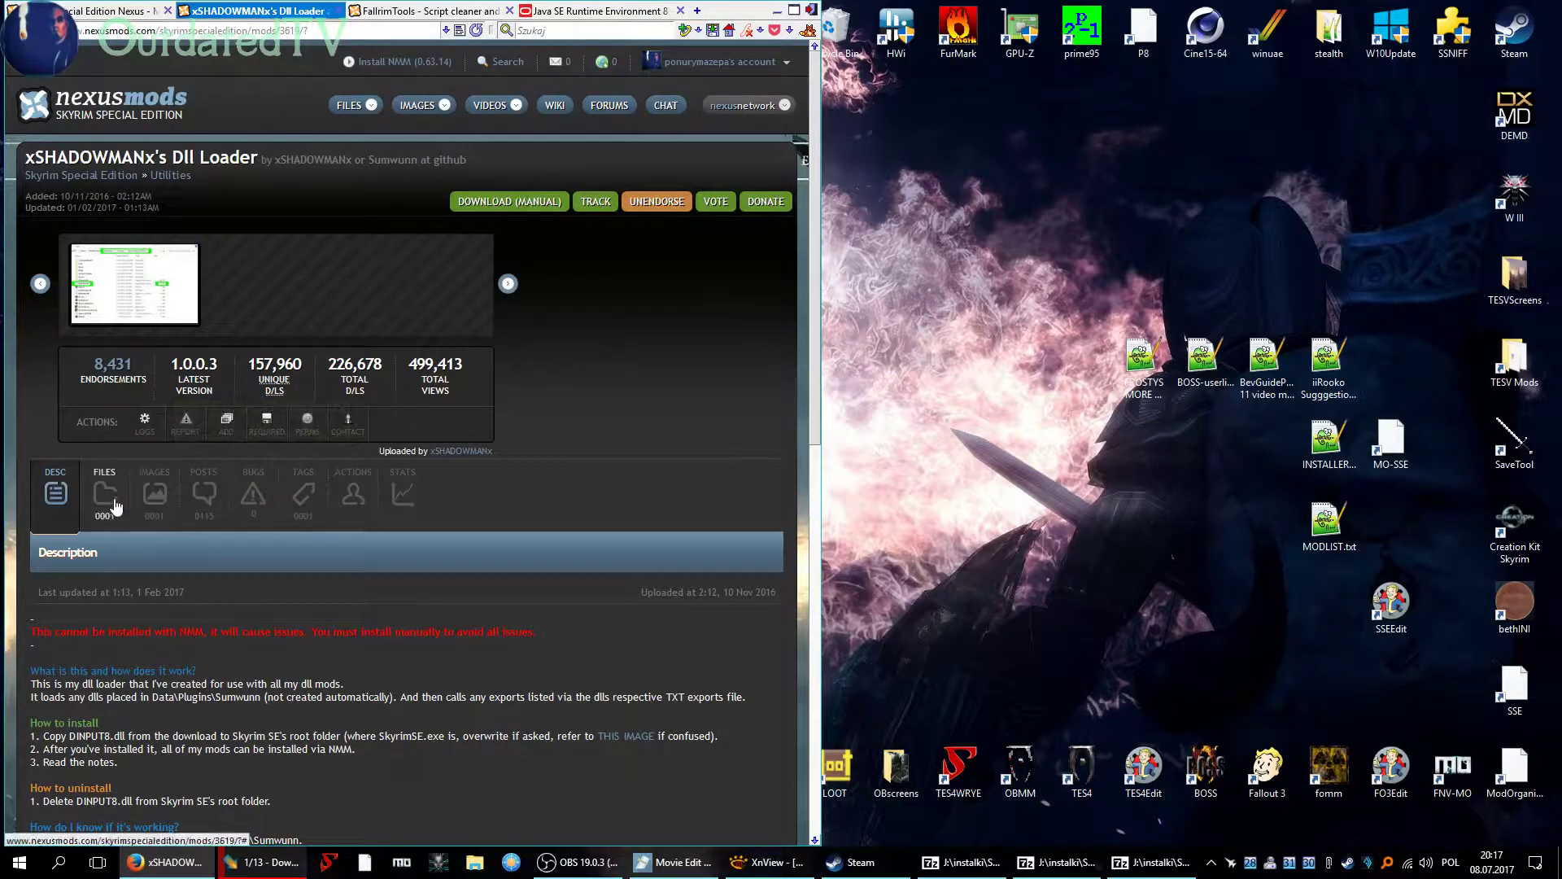
click(104, 503)
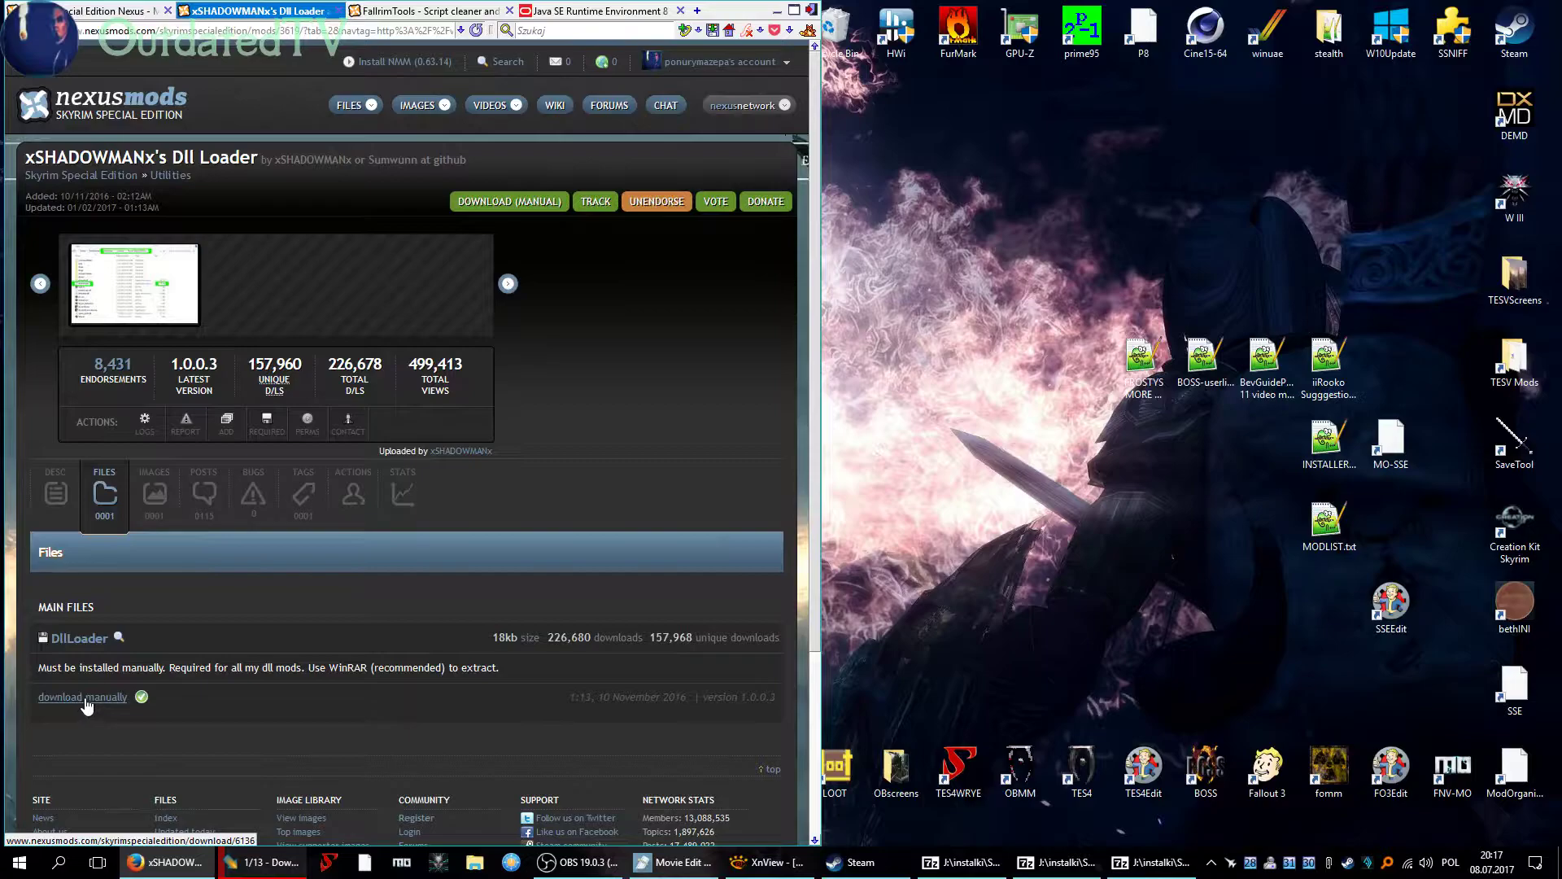
click(86, 698)
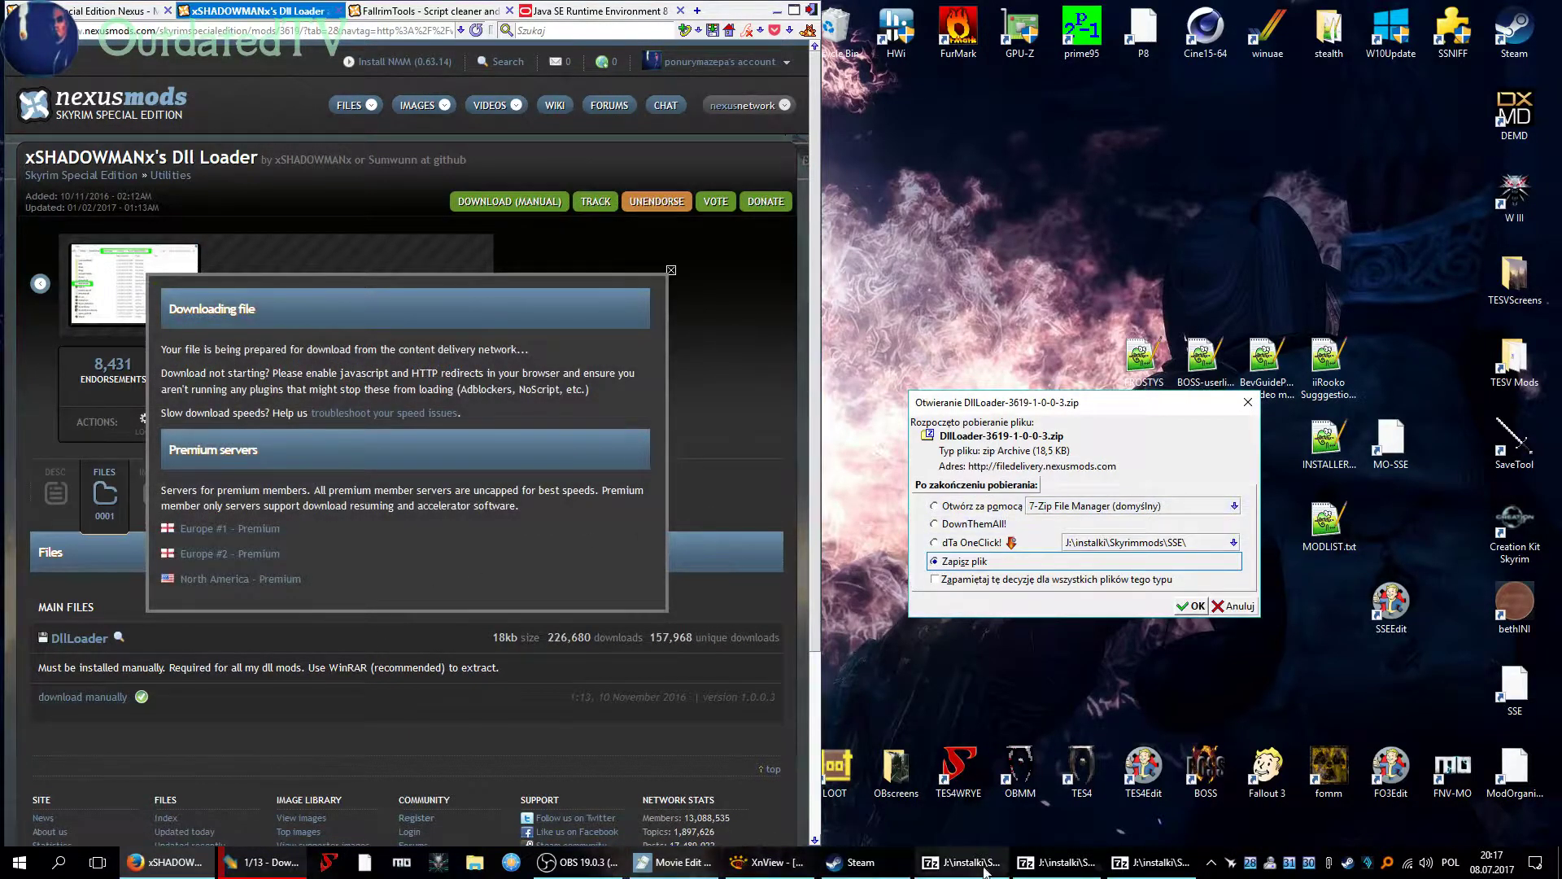
Open the existing DllLoader-3619-1-0-0-3.zip archive from the SSE mods folder and cancel the pending browser download.
click(475, 862)
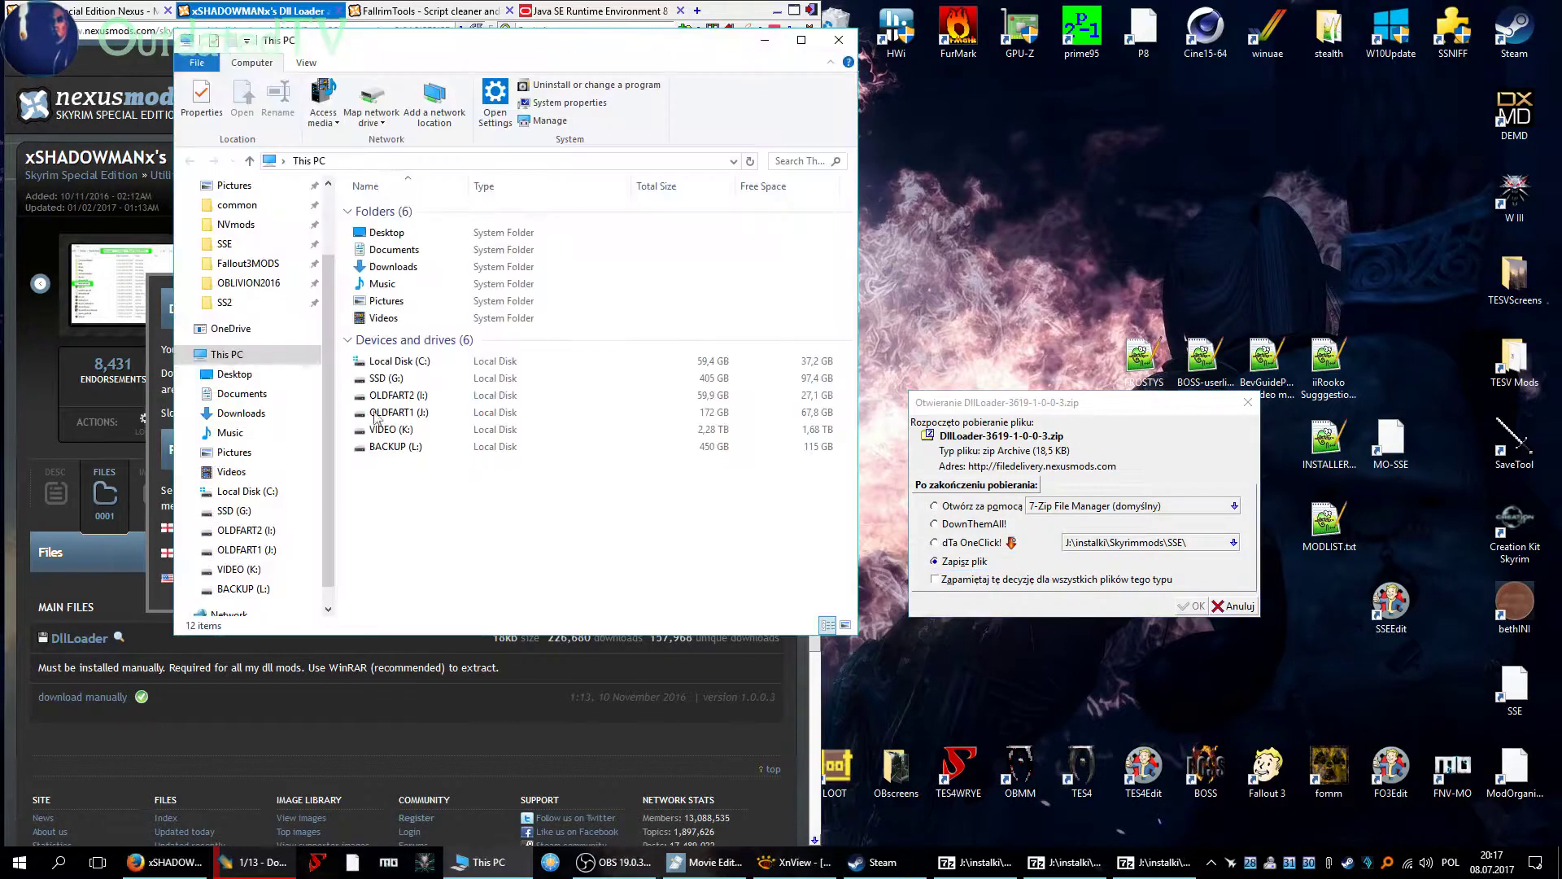
click(224, 243)
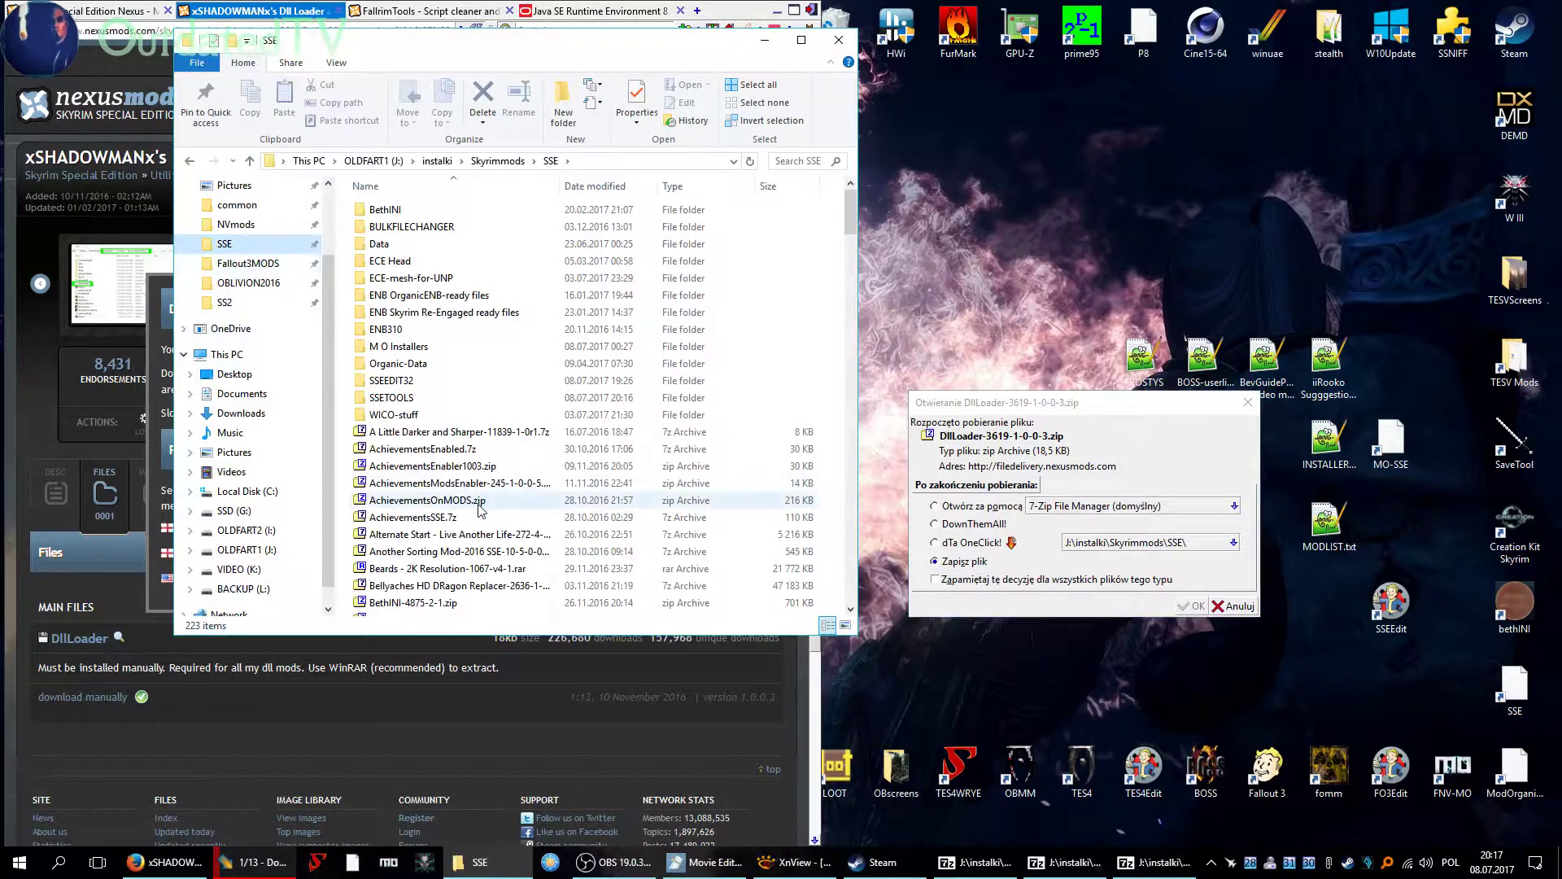
scroll(479, 511, down, 10)
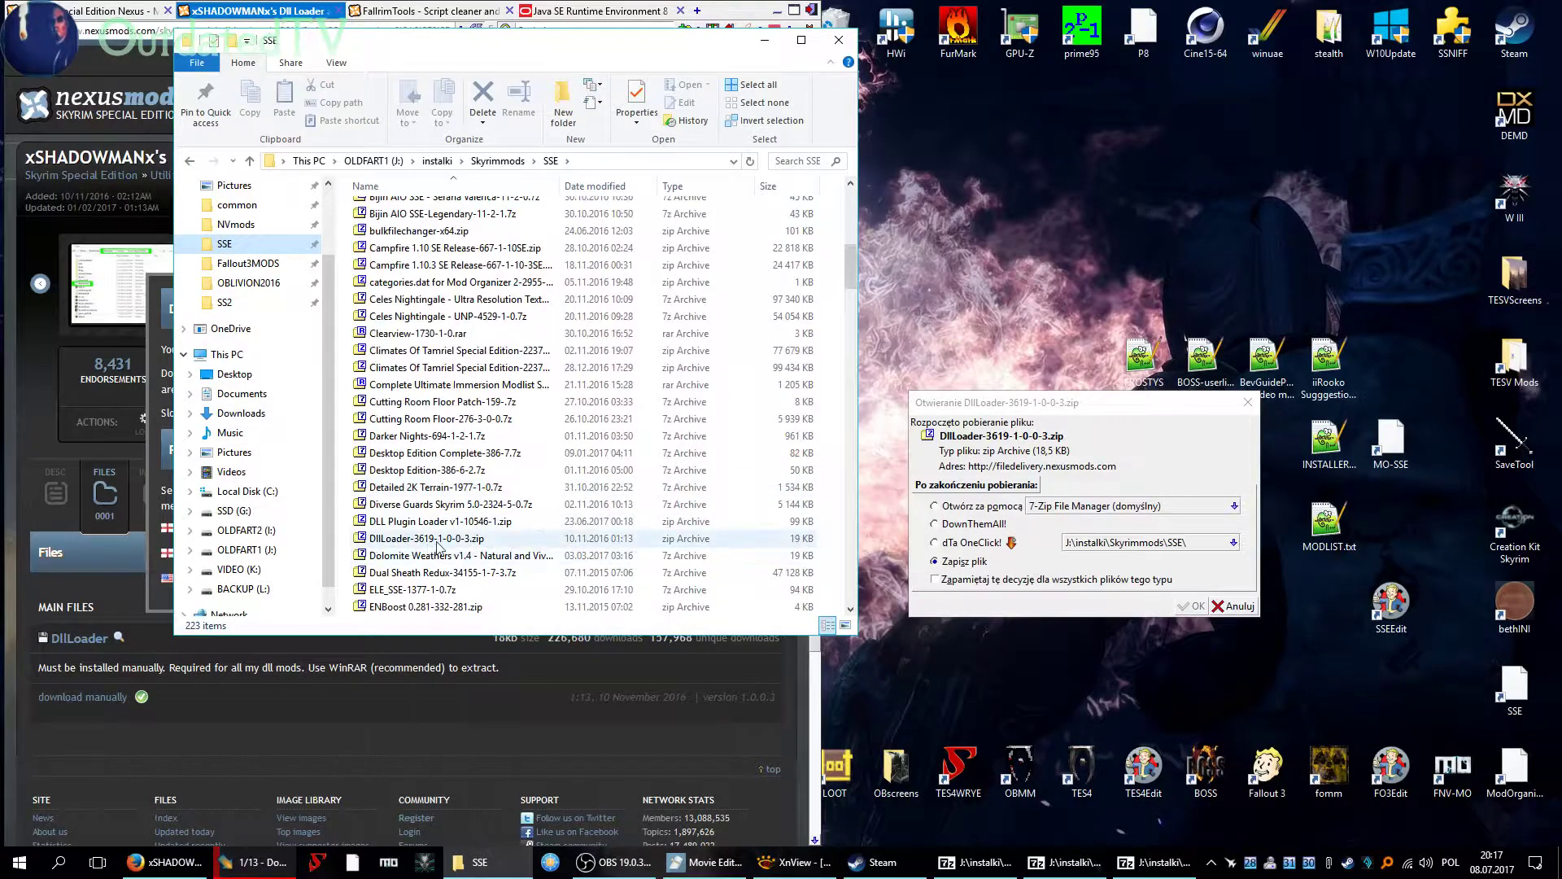
click(431, 540)
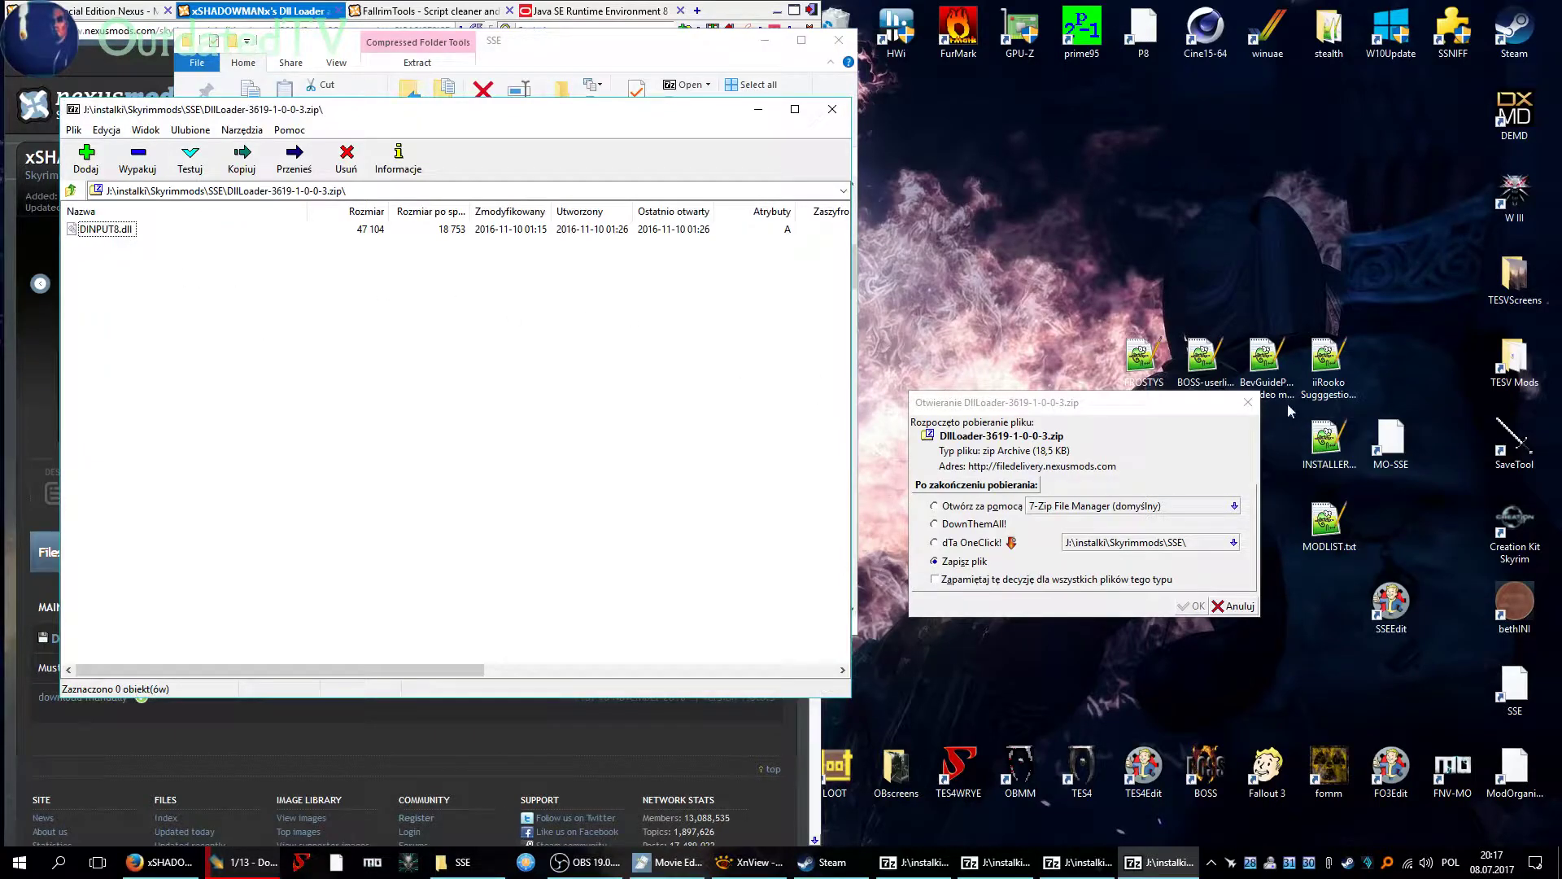
click(1248, 402)
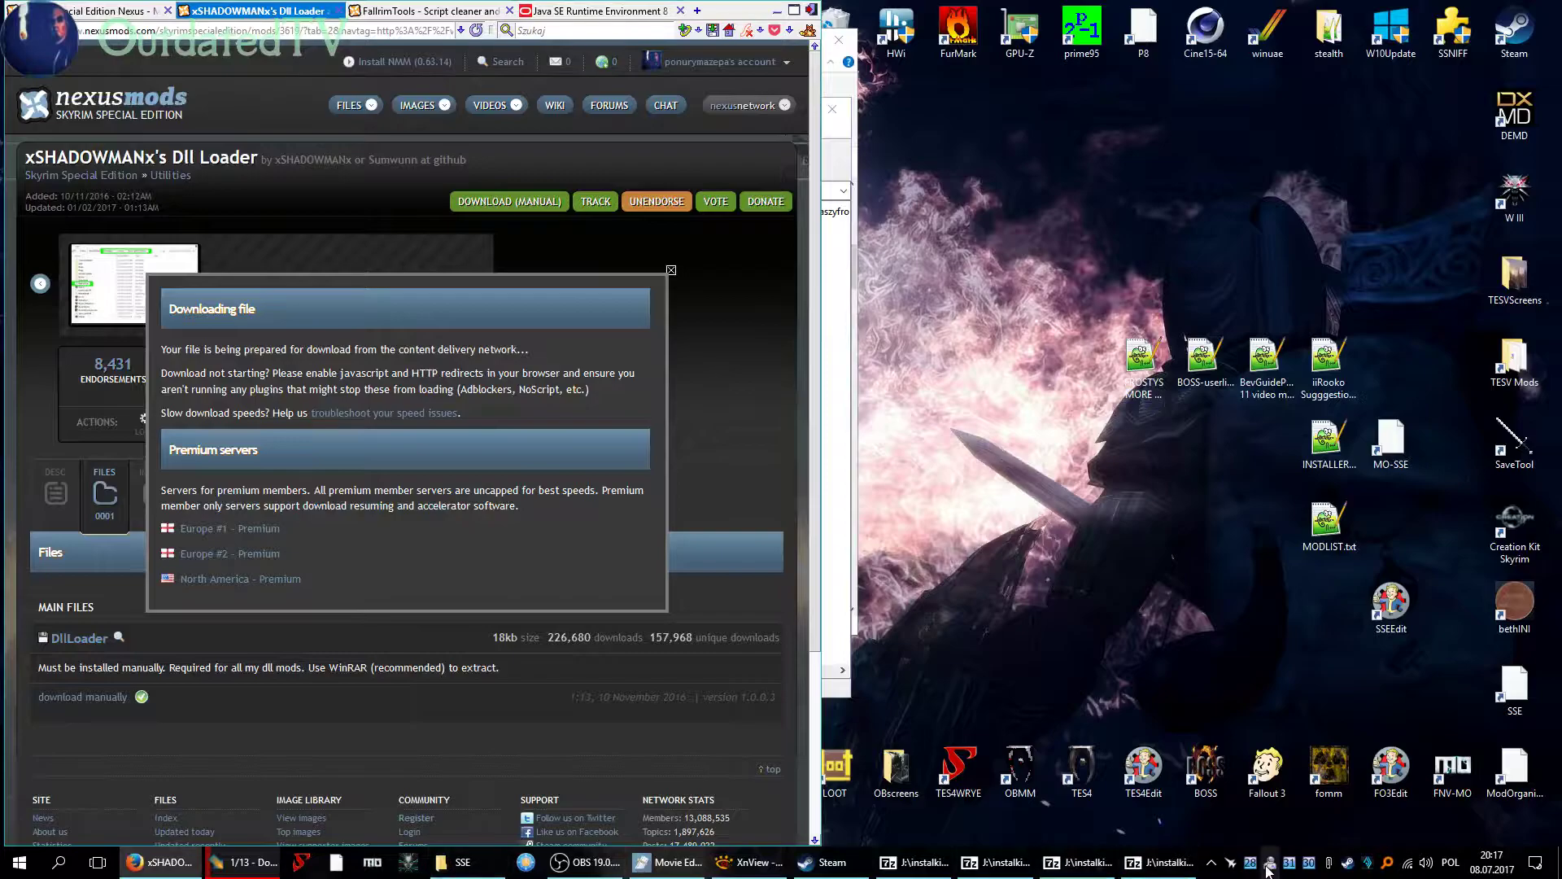
Copy DINPUT8.dll from the DllLoader archive into the Skyrim Special Edition game folder under steamapps\common, and close the archive.
click(1159, 861)
click(104, 233)
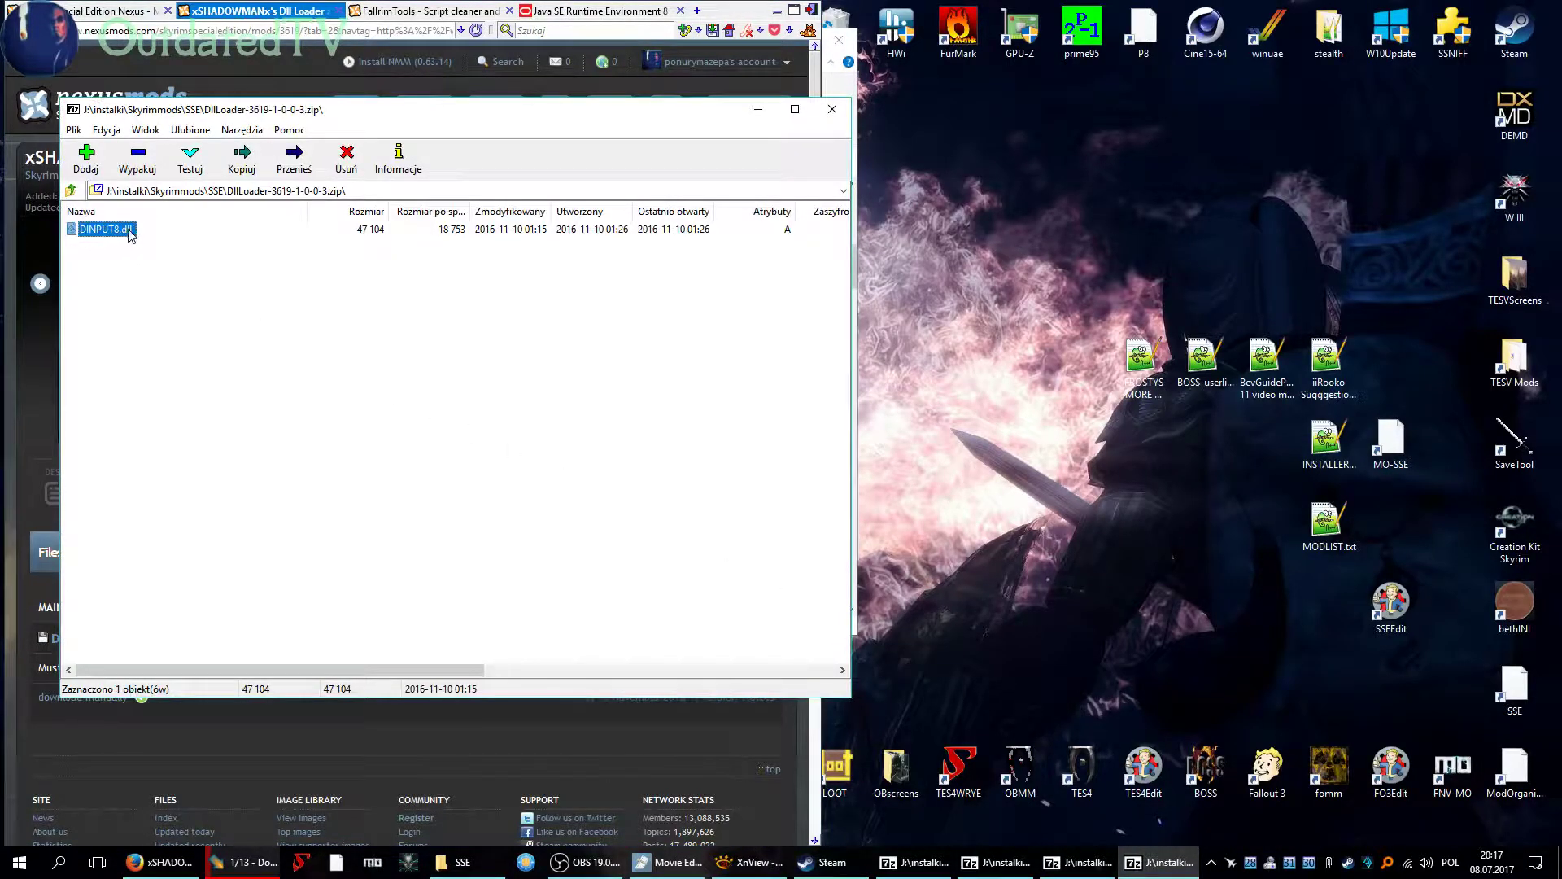
drag(364, 109, 1262, 176)
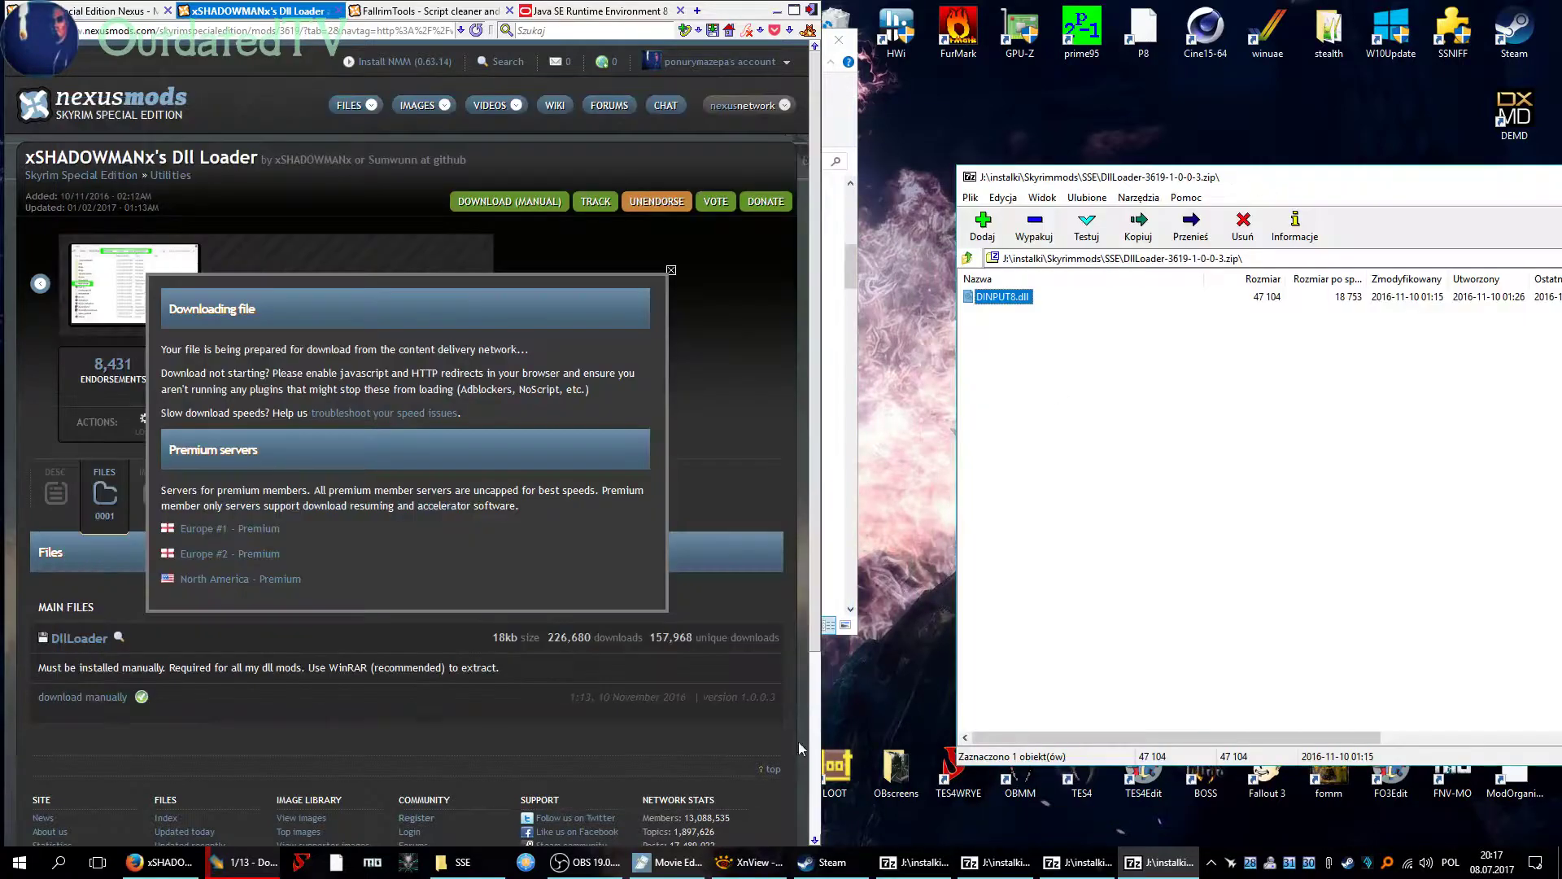
click(468, 867)
click(244, 206)
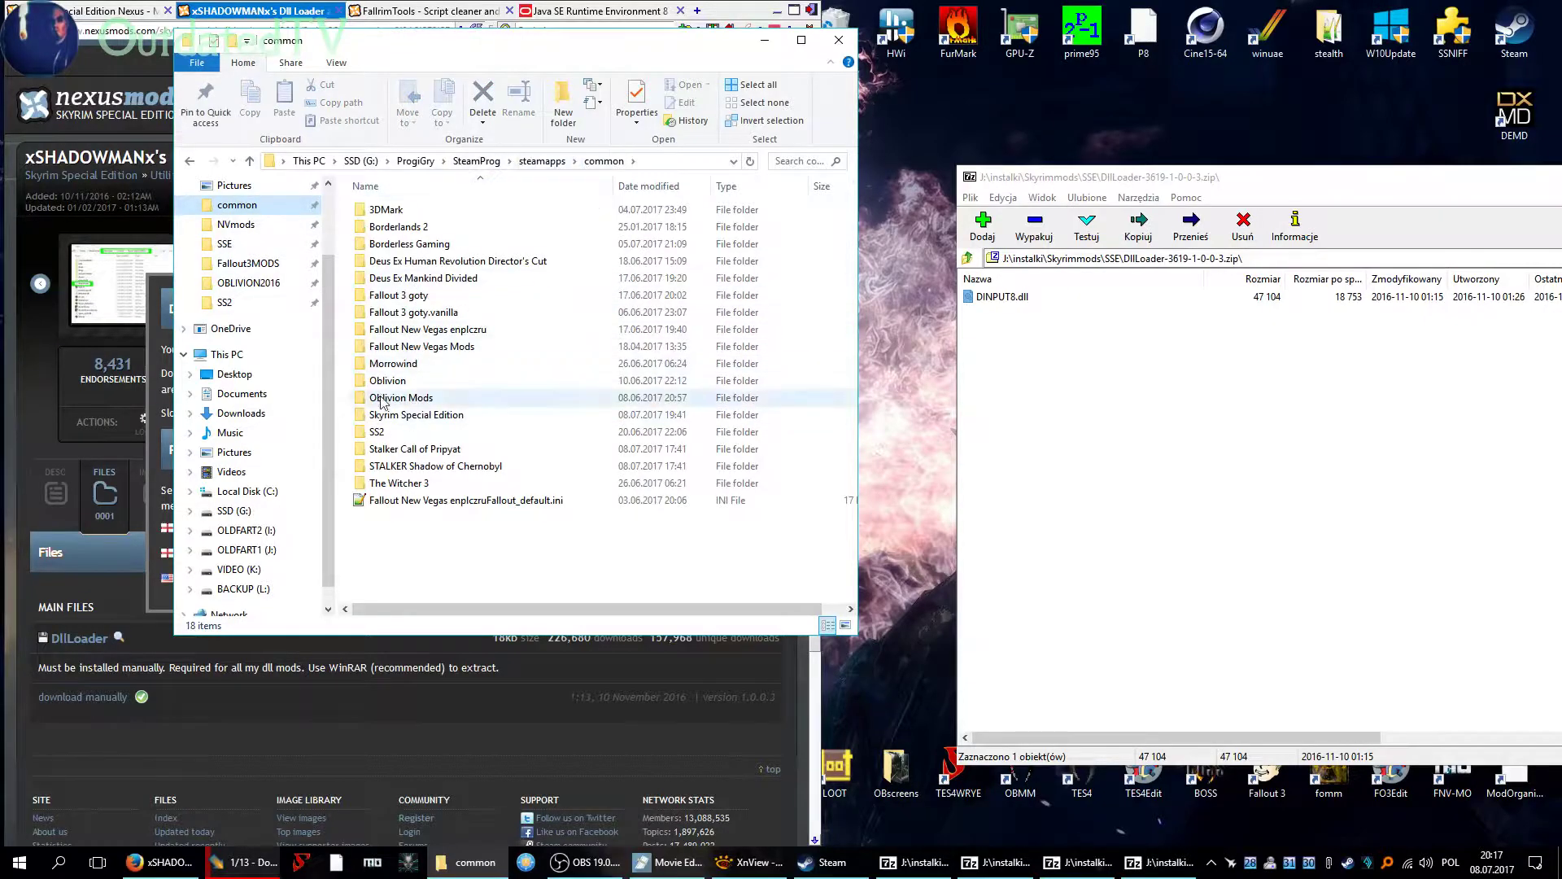
double_click(403, 415)
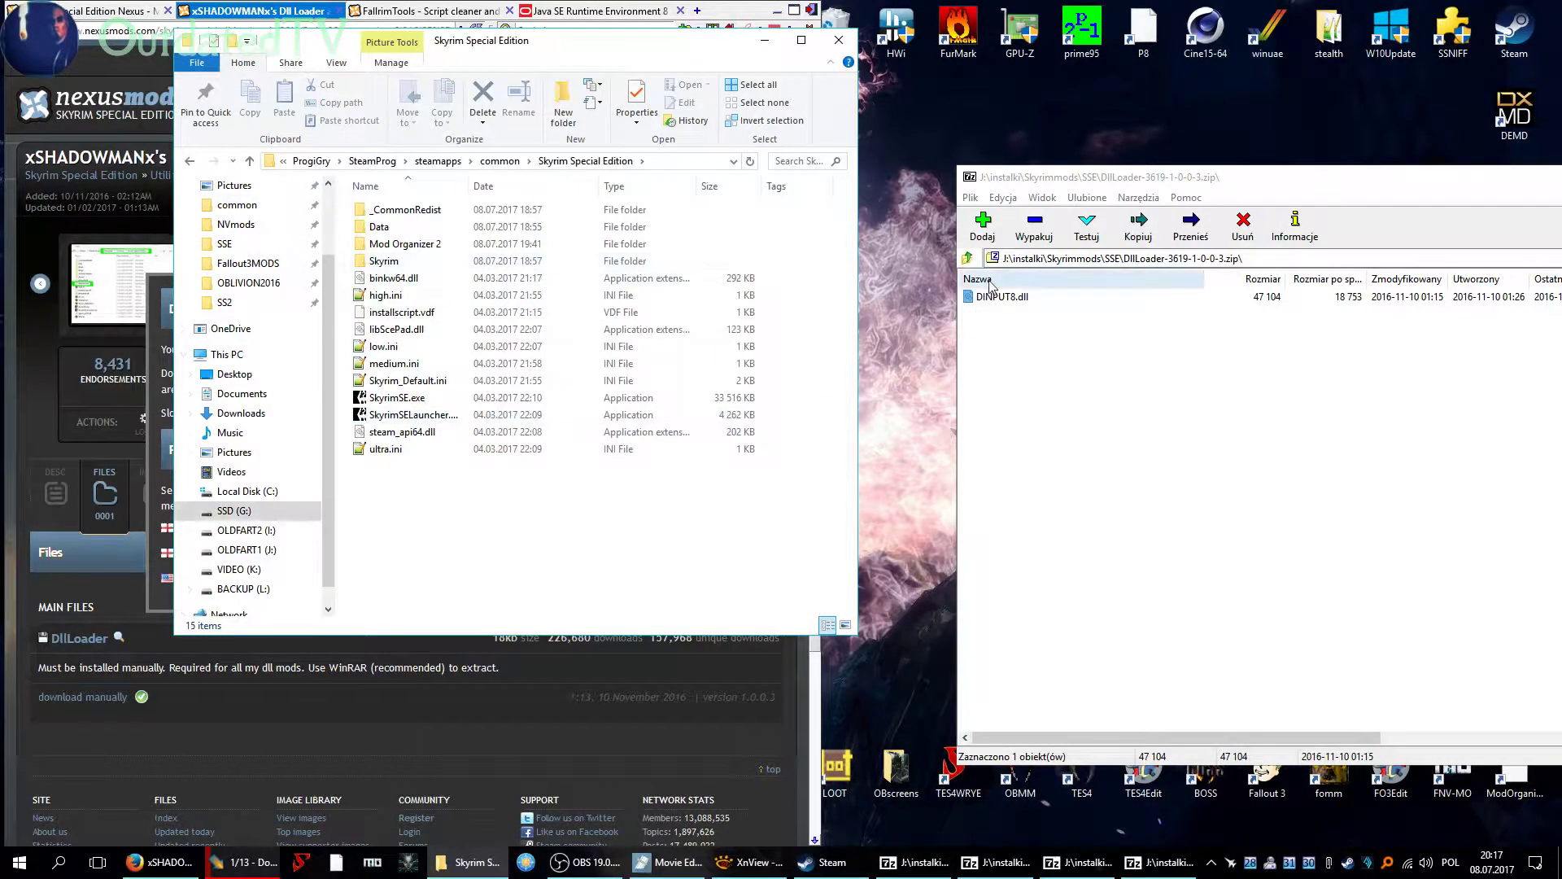
drag(998, 296, 401, 509)
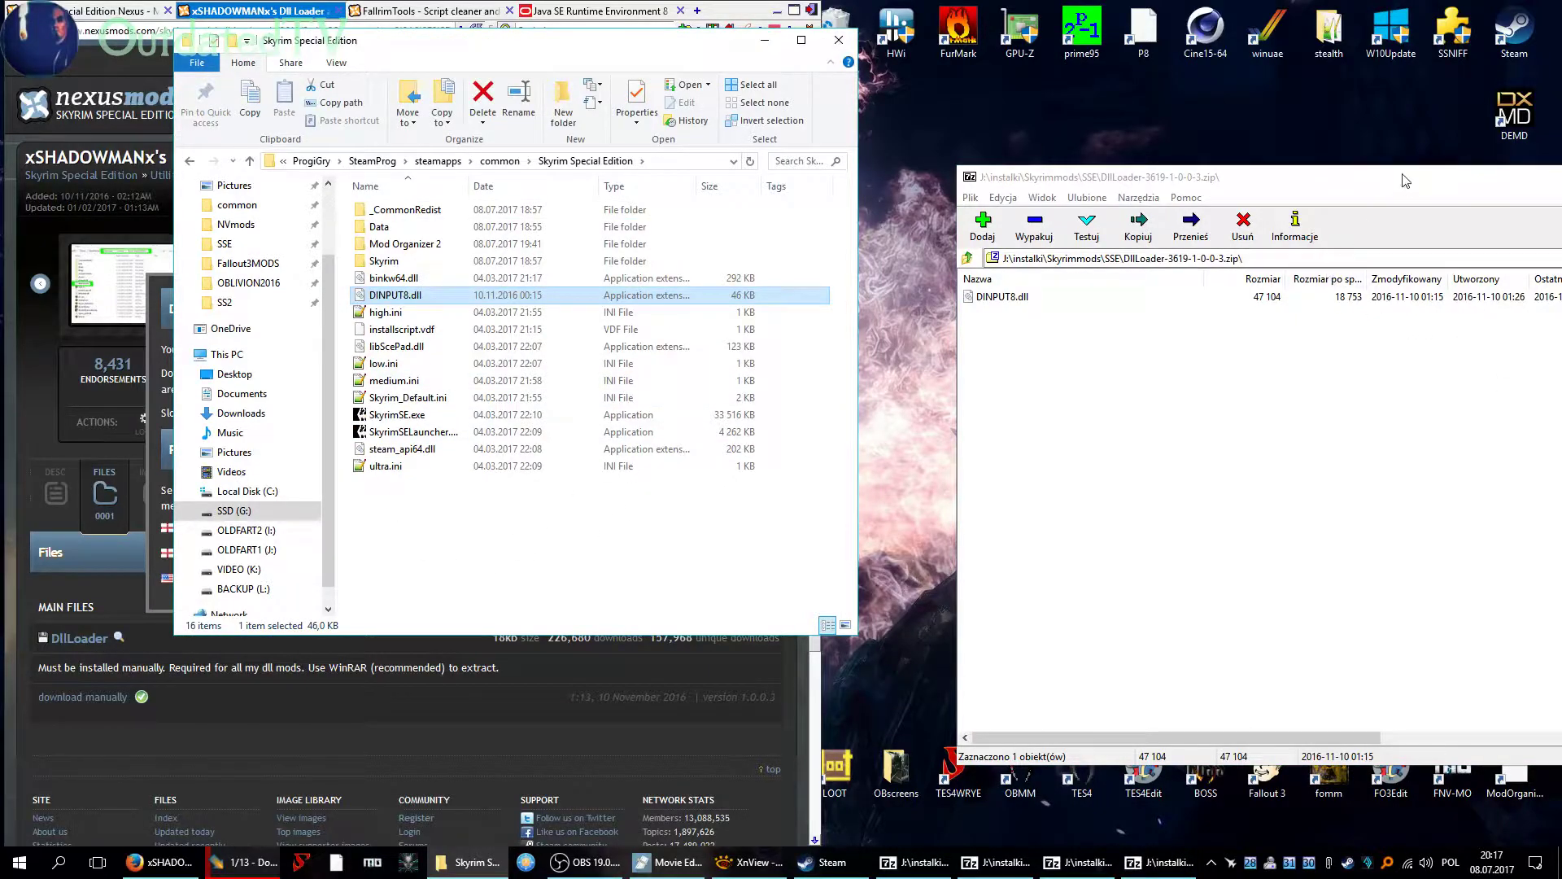
drag(1406, 180, 1200, 177)
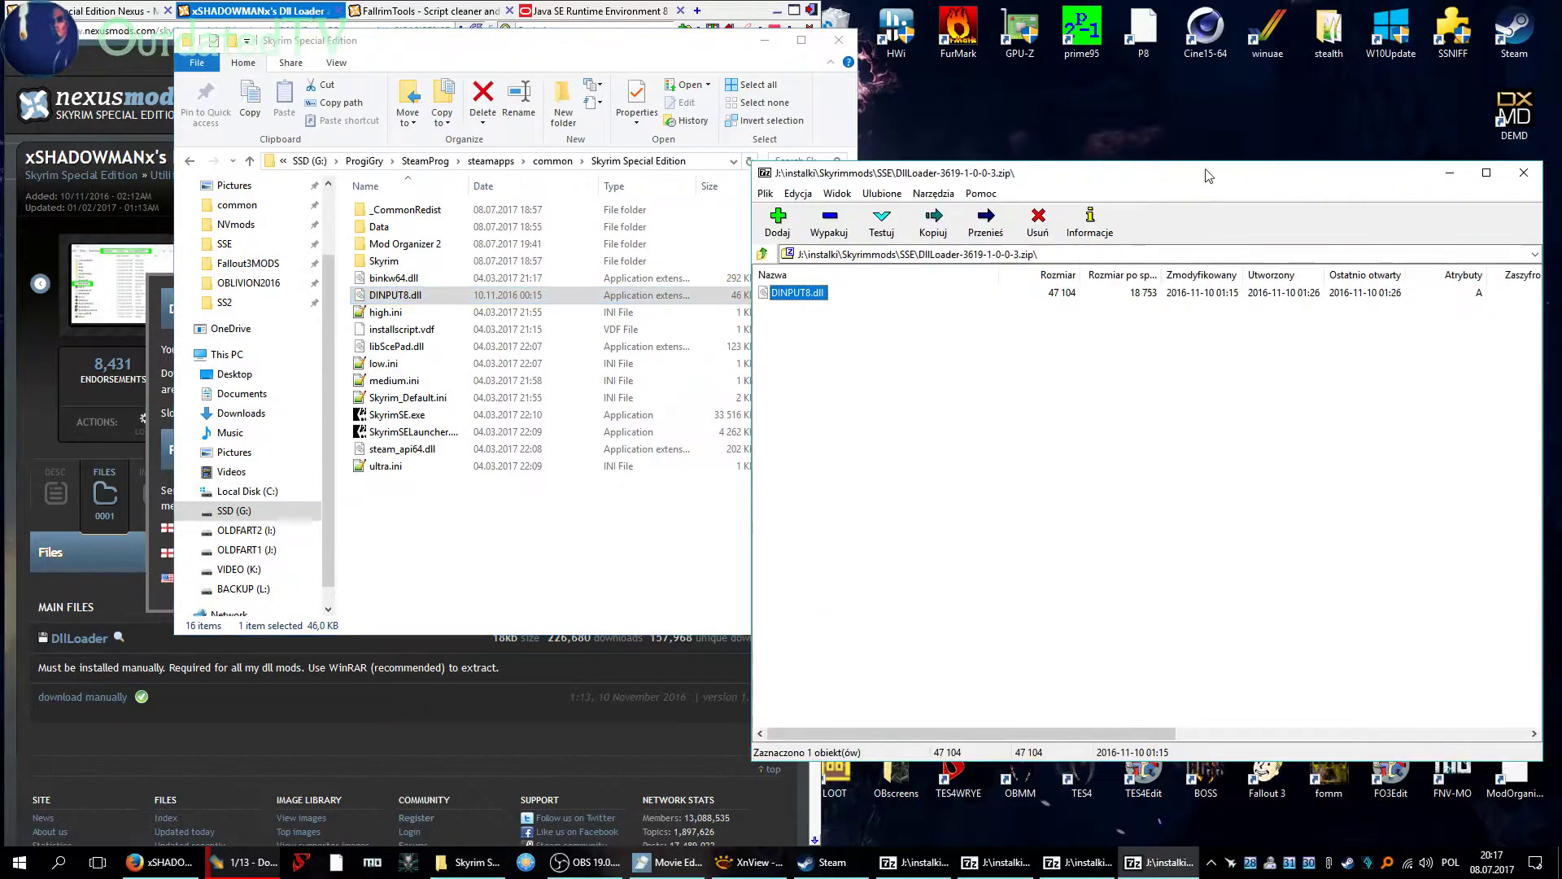
click(1523, 174)
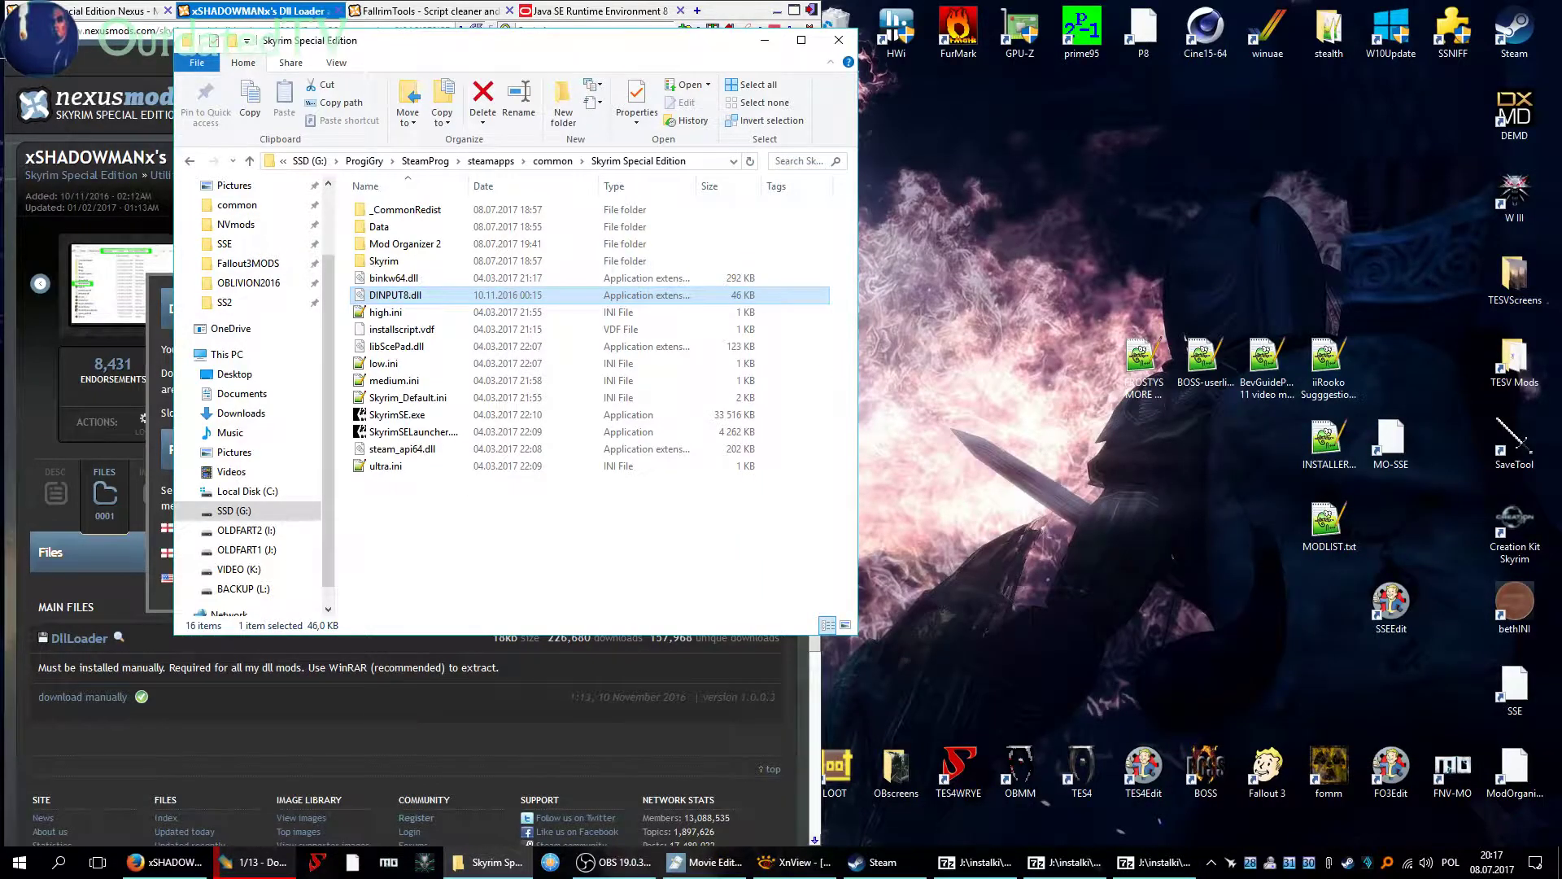
Open the Achievements Mods Enabler page from the guide and request the manual download of its main file, accepting the requirements notice.
click(114, 11)
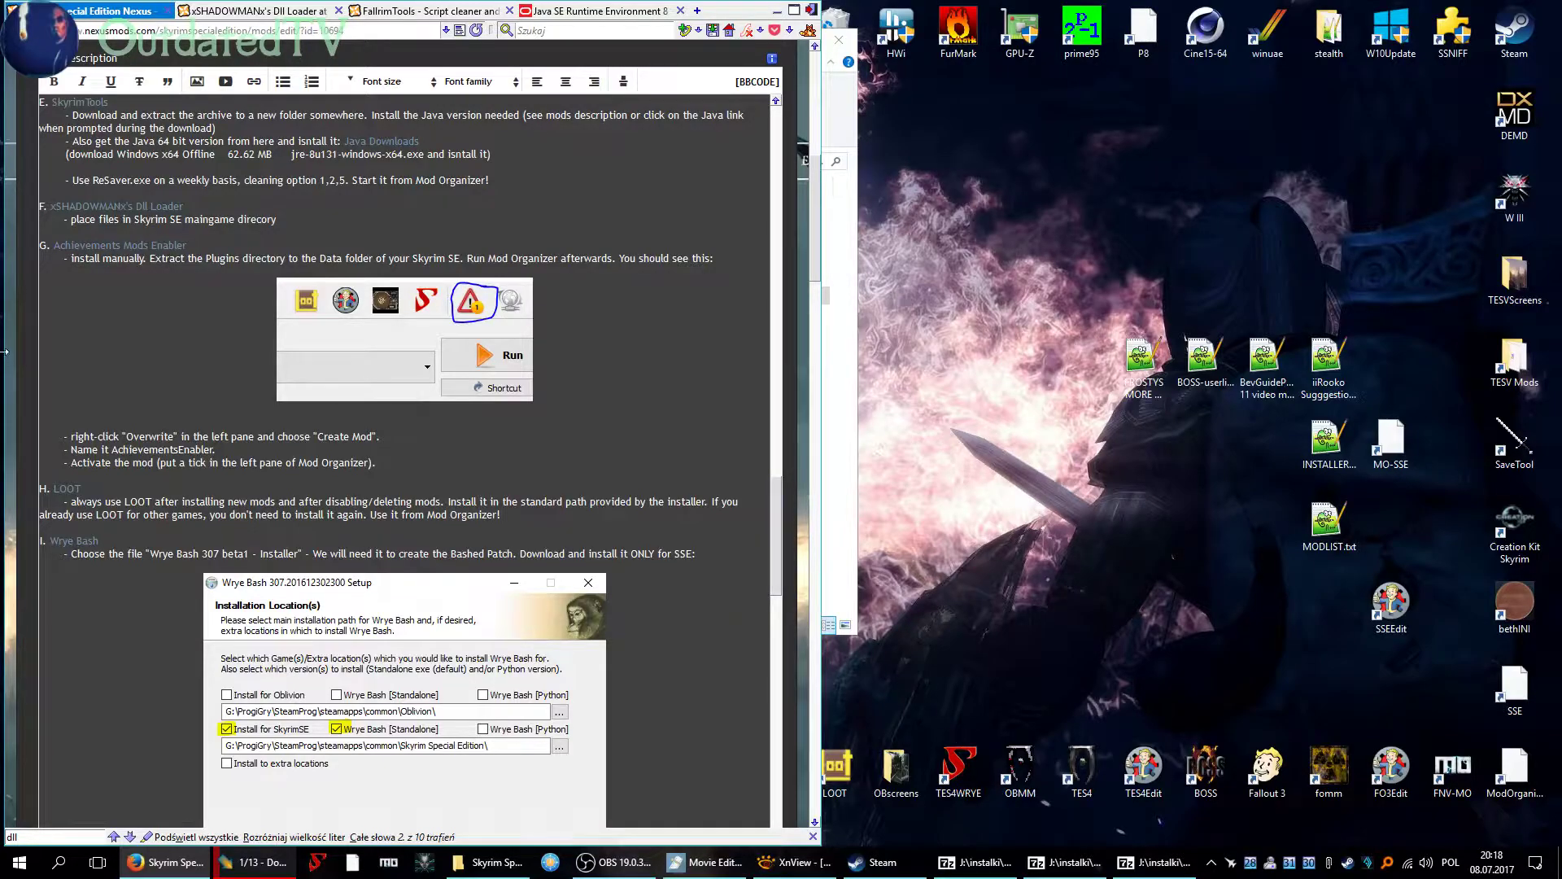
middle_click(114, 247)
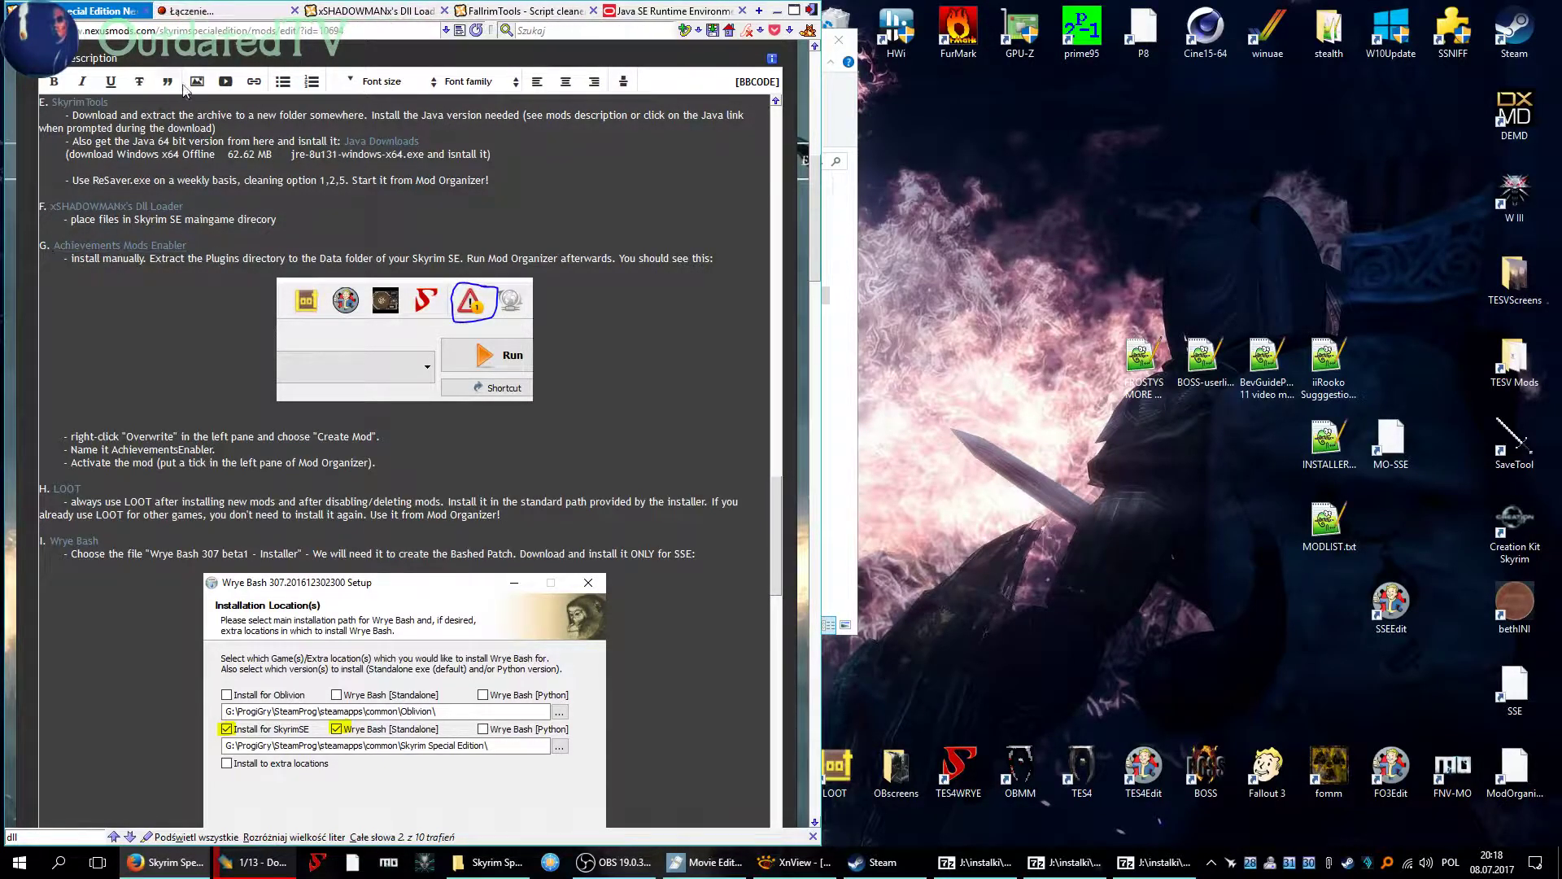
click(211, 12)
click(110, 551)
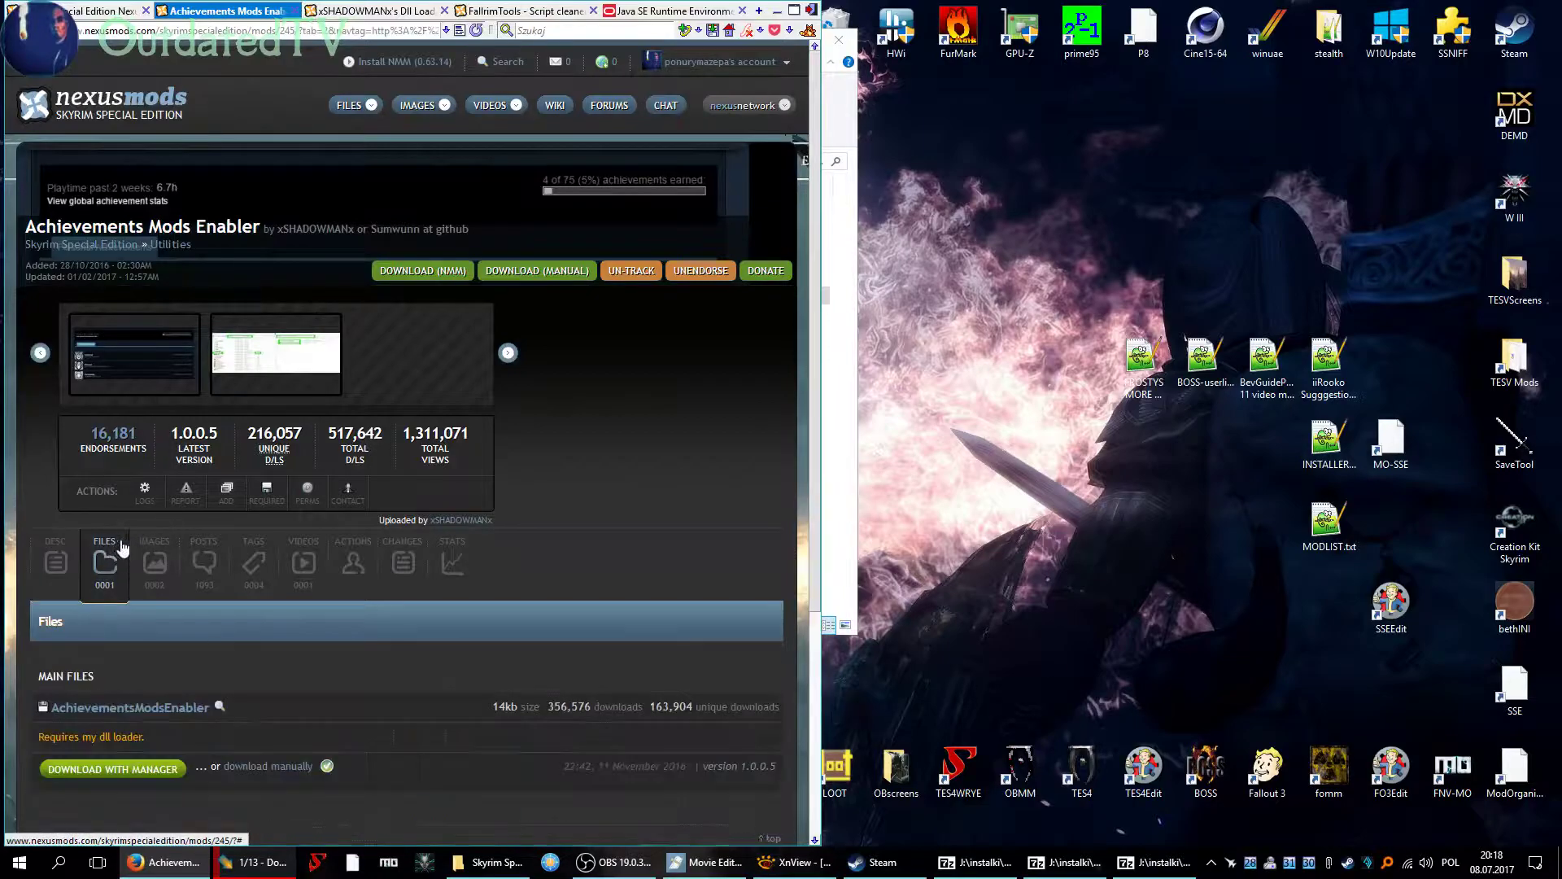
scroll(155, 572, down, 4)
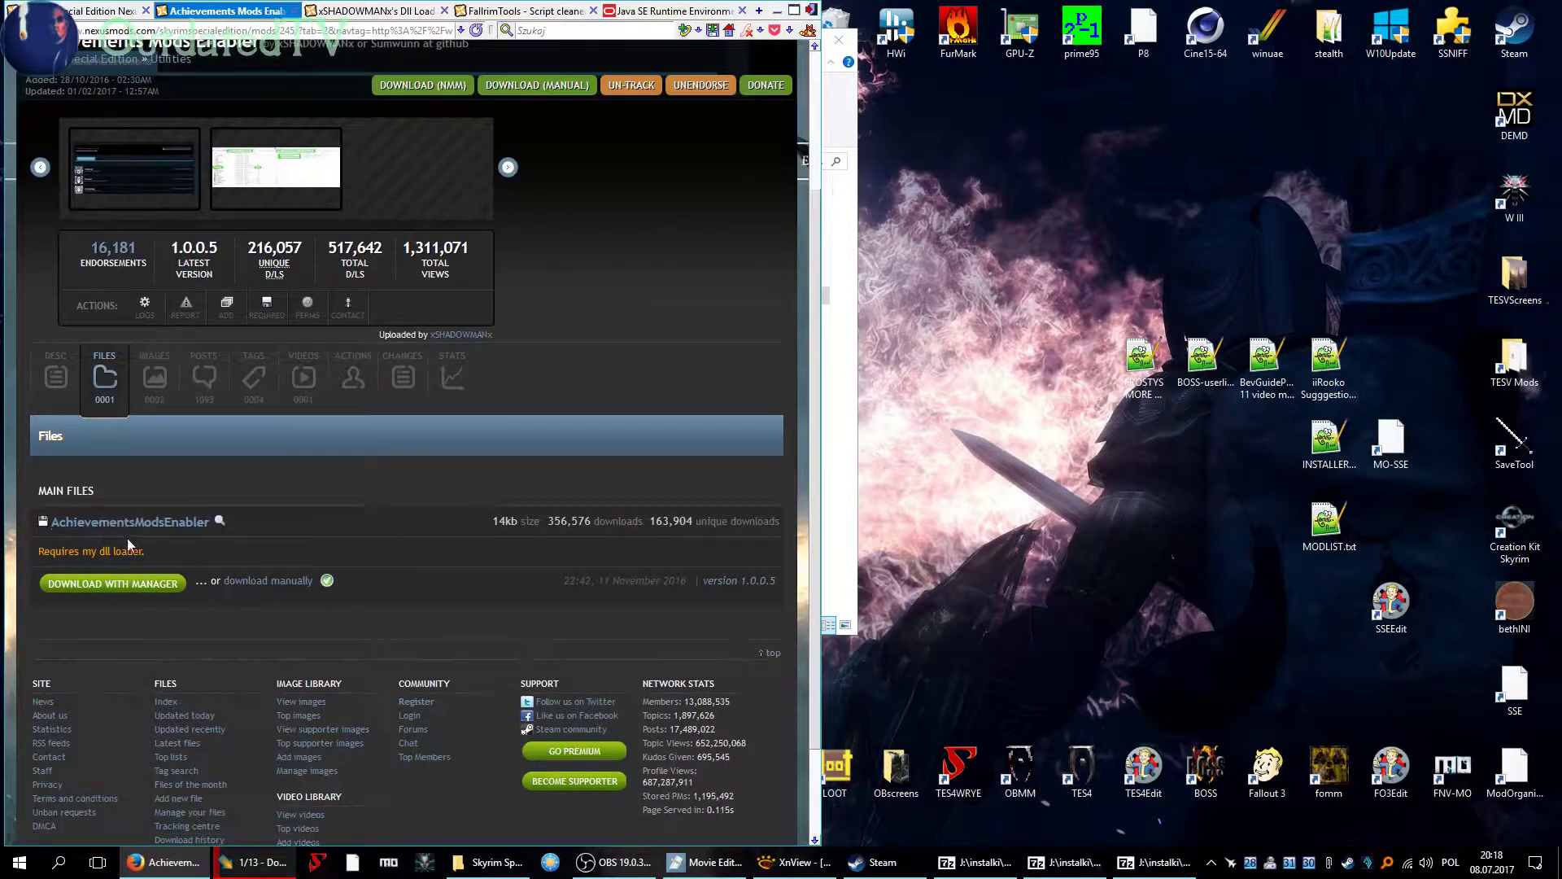
click(243, 578)
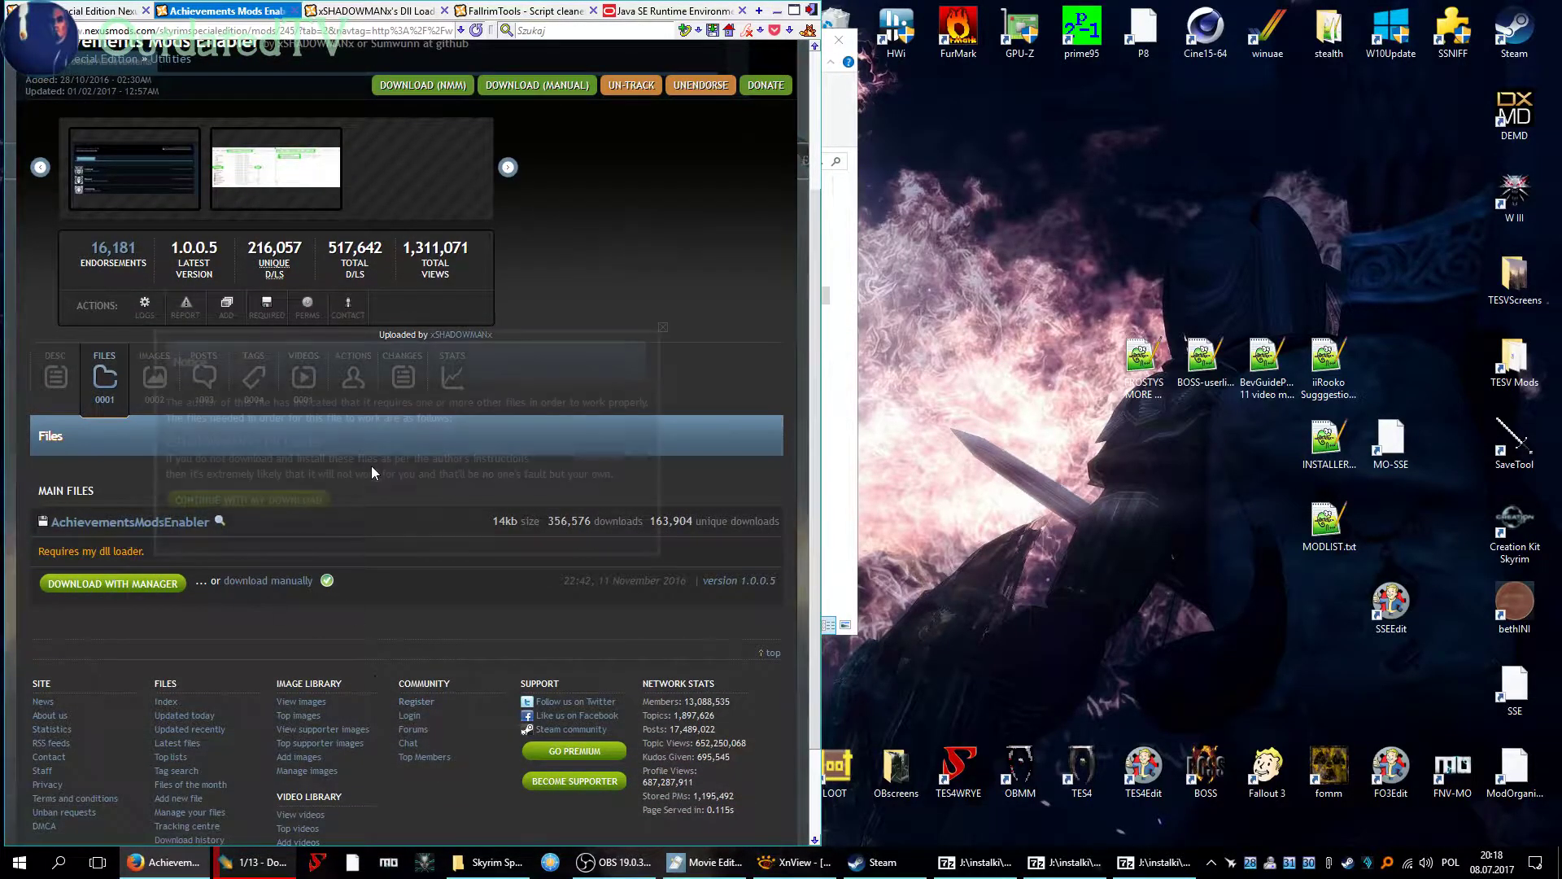
click(283, 501)
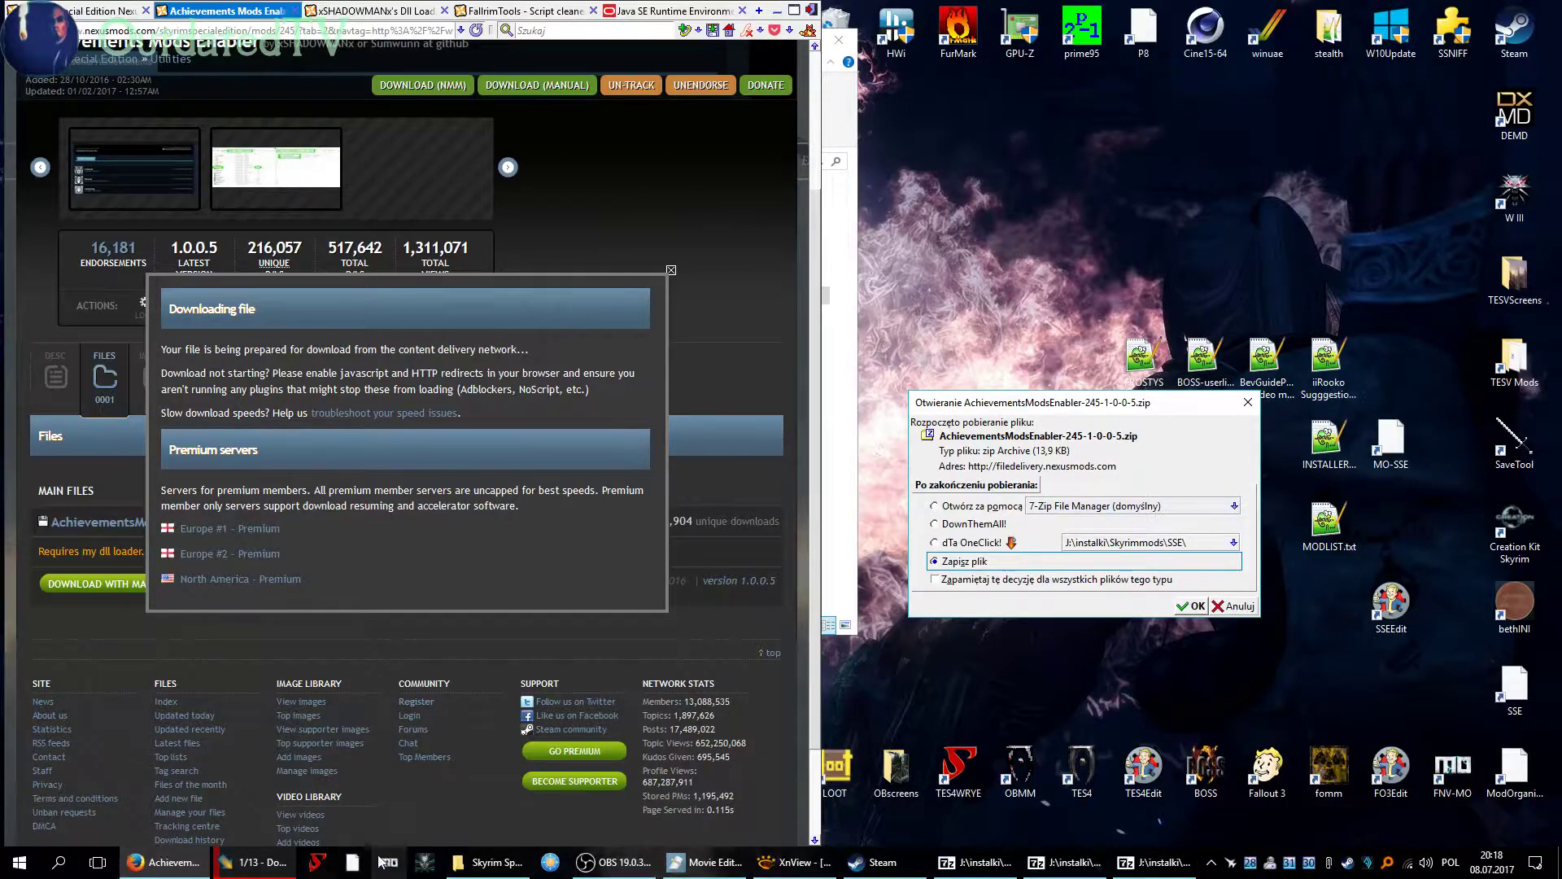
Open the existing AchievementsModsEnabler-245-1-0-0-5.zip from the SSE mods folder and place the archive window beside the folder window.
click(485, 861)
click(226, 244)
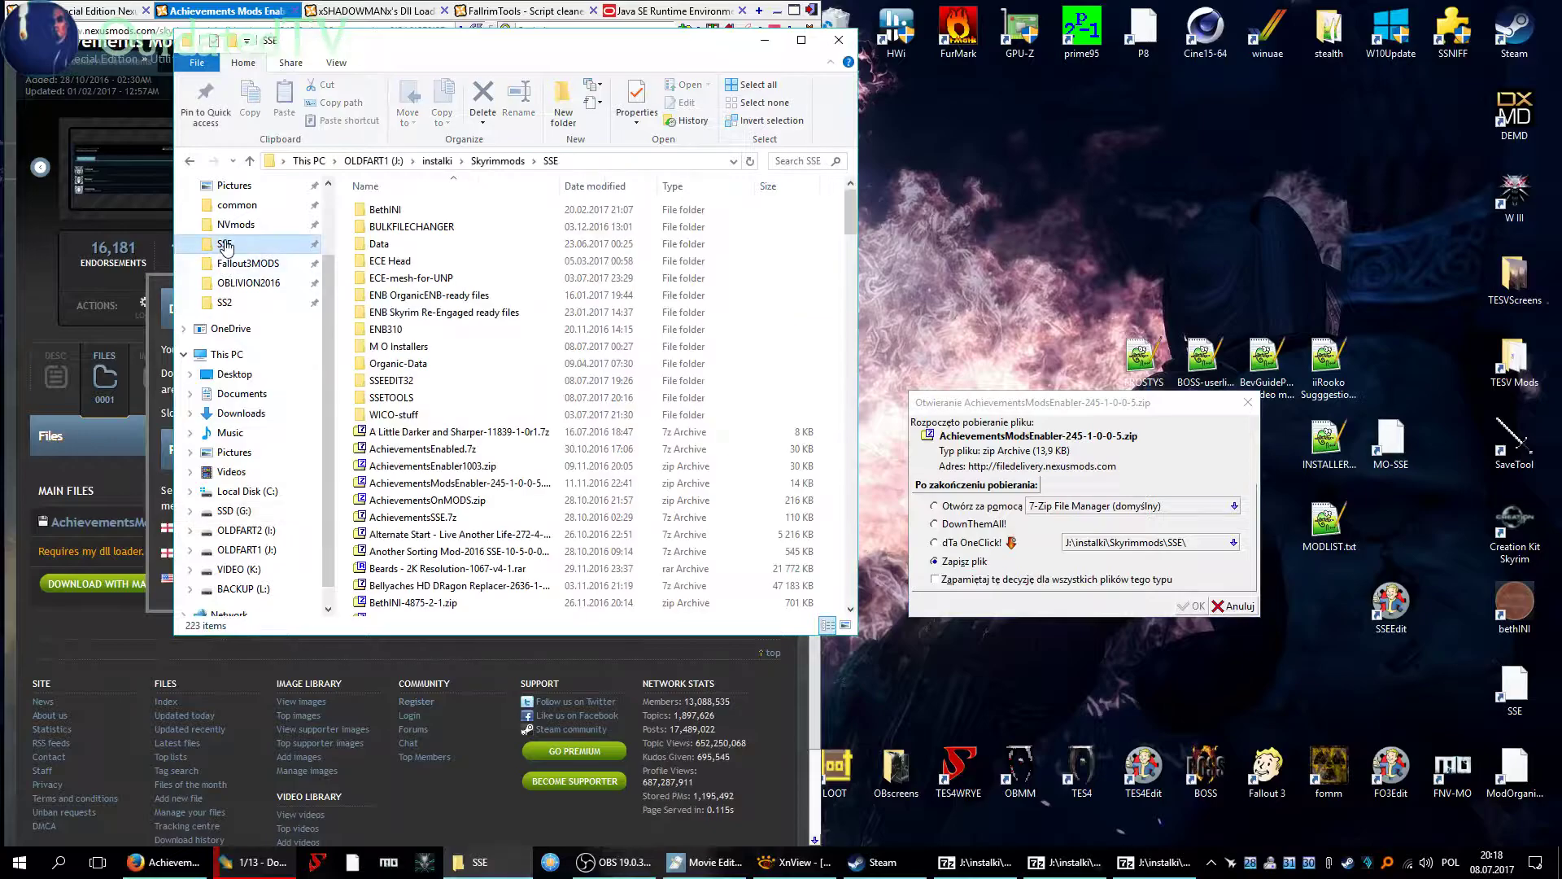
click(450, 486)
double_click(450, 486)
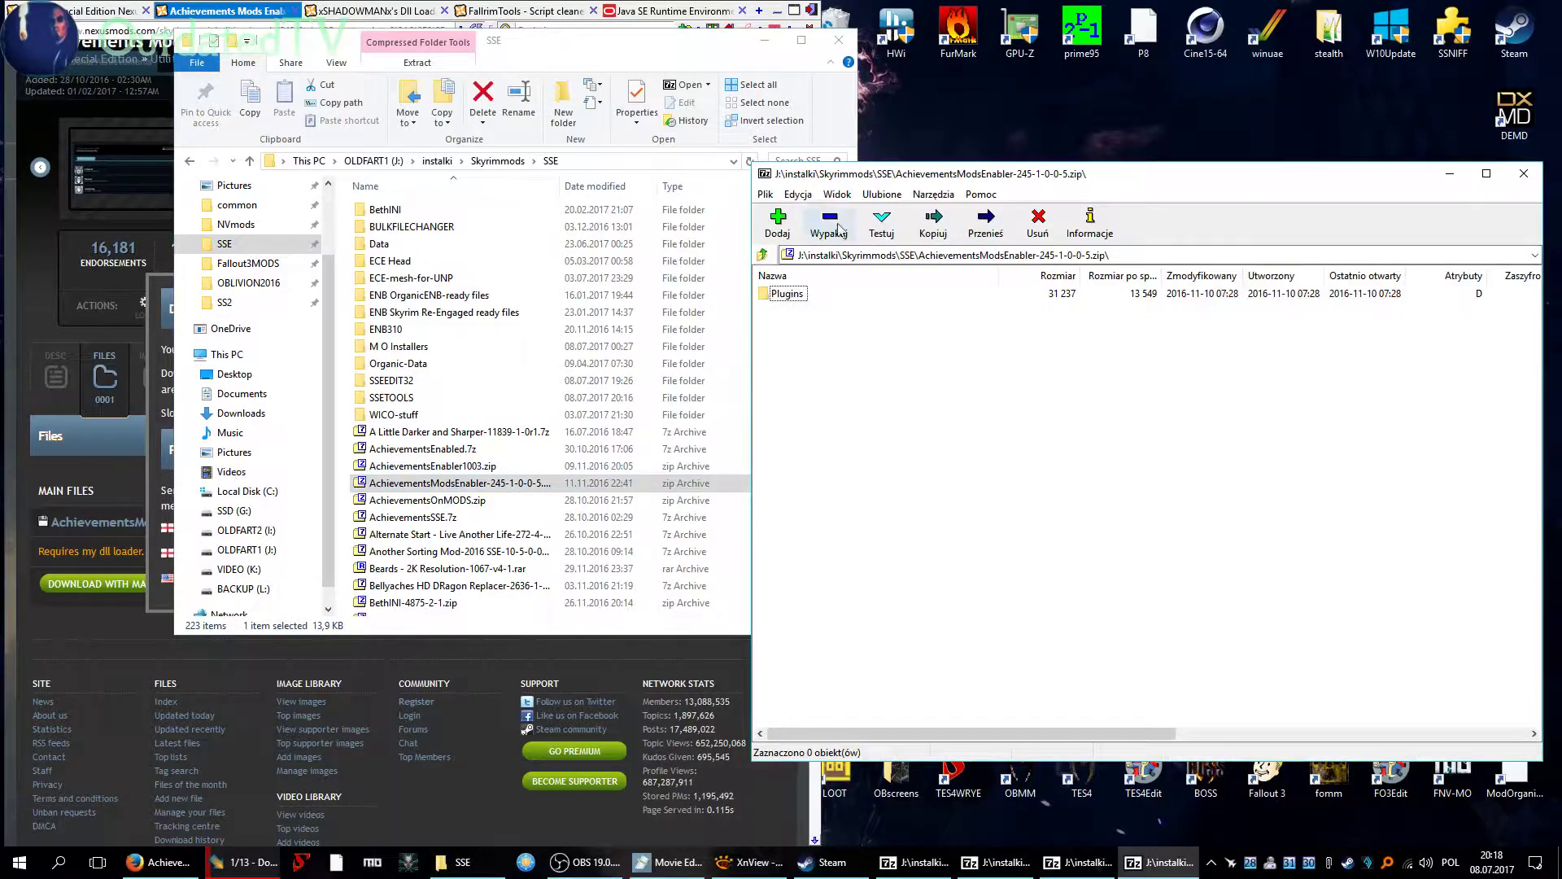
drag(862, 175, 1273, 175)
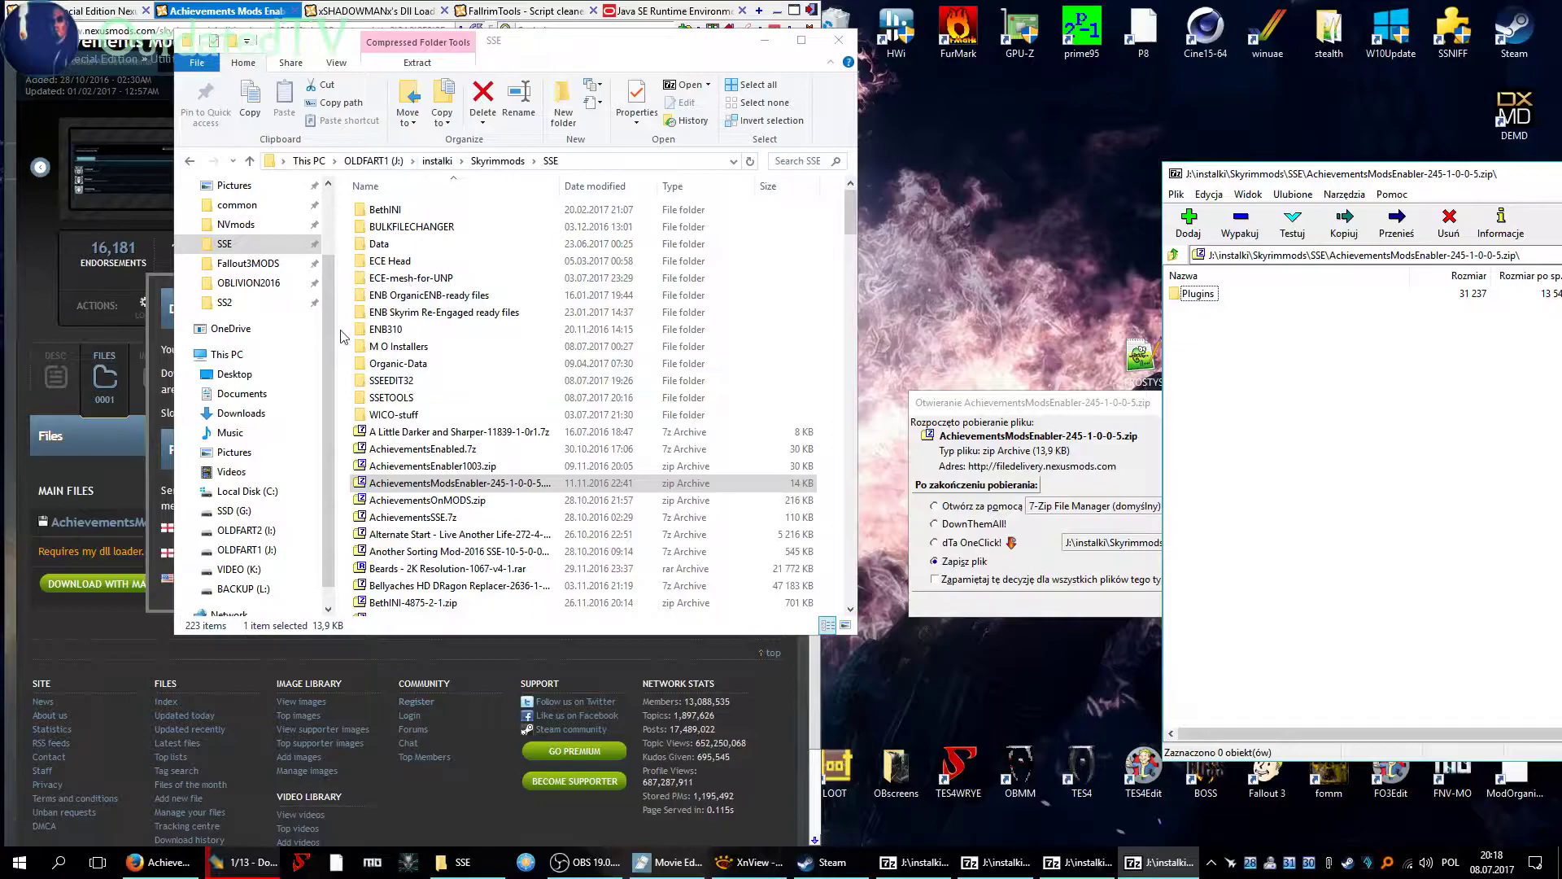
Open the Data folder inside Skyrim Special Edition under steamapps\common, checking the guide's Achievements Mods Enabler instructions for the extraction target.
click(439, 346)
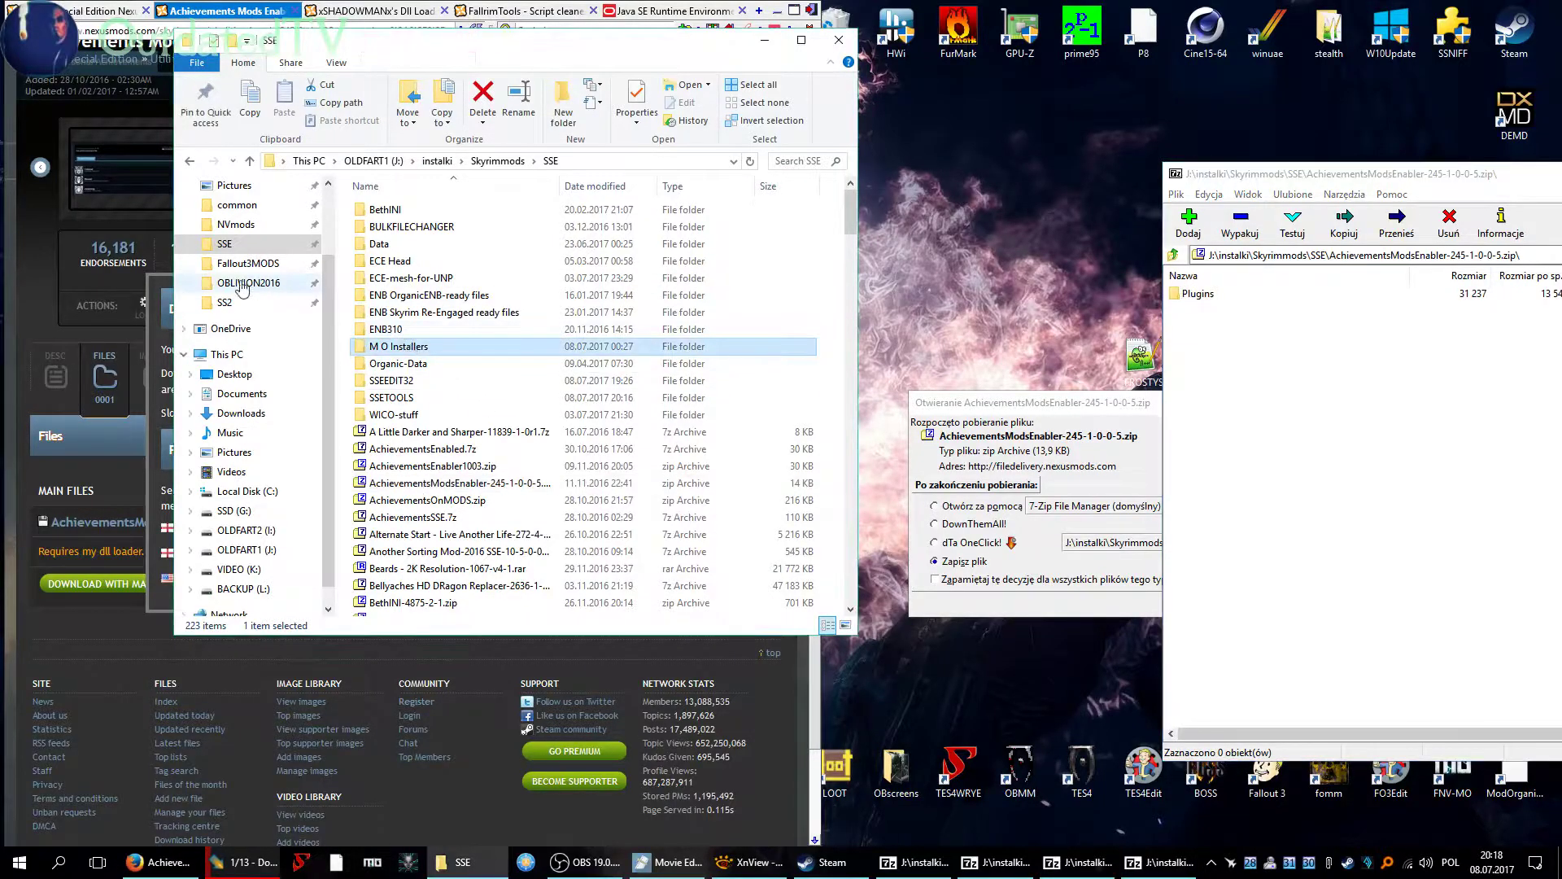
scroll(249, 271, up, 1)
click(238, 245)
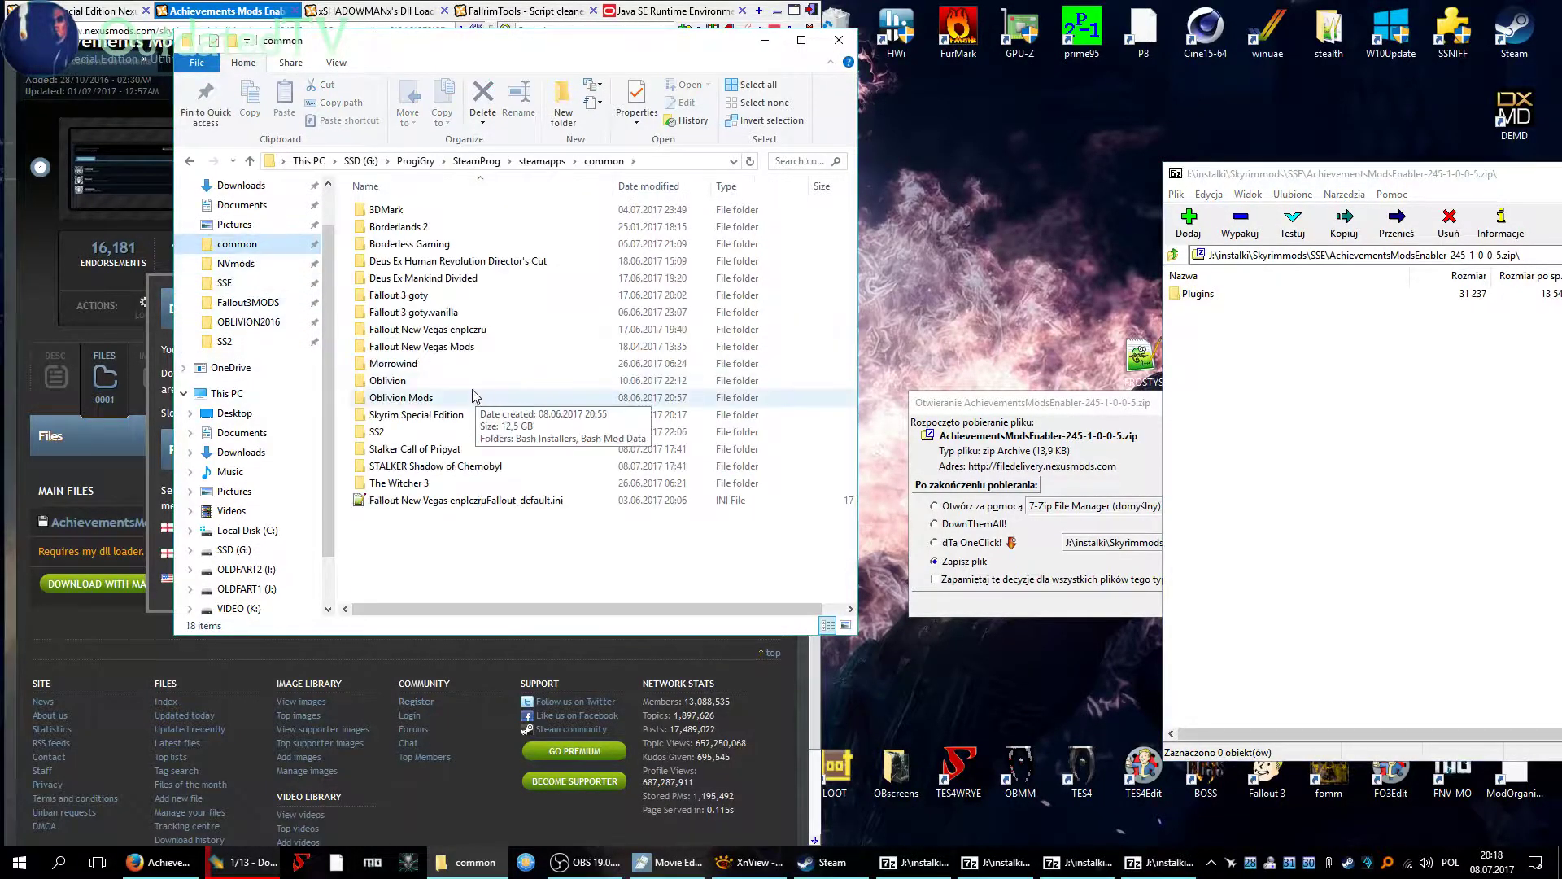
double_click(429, 416)
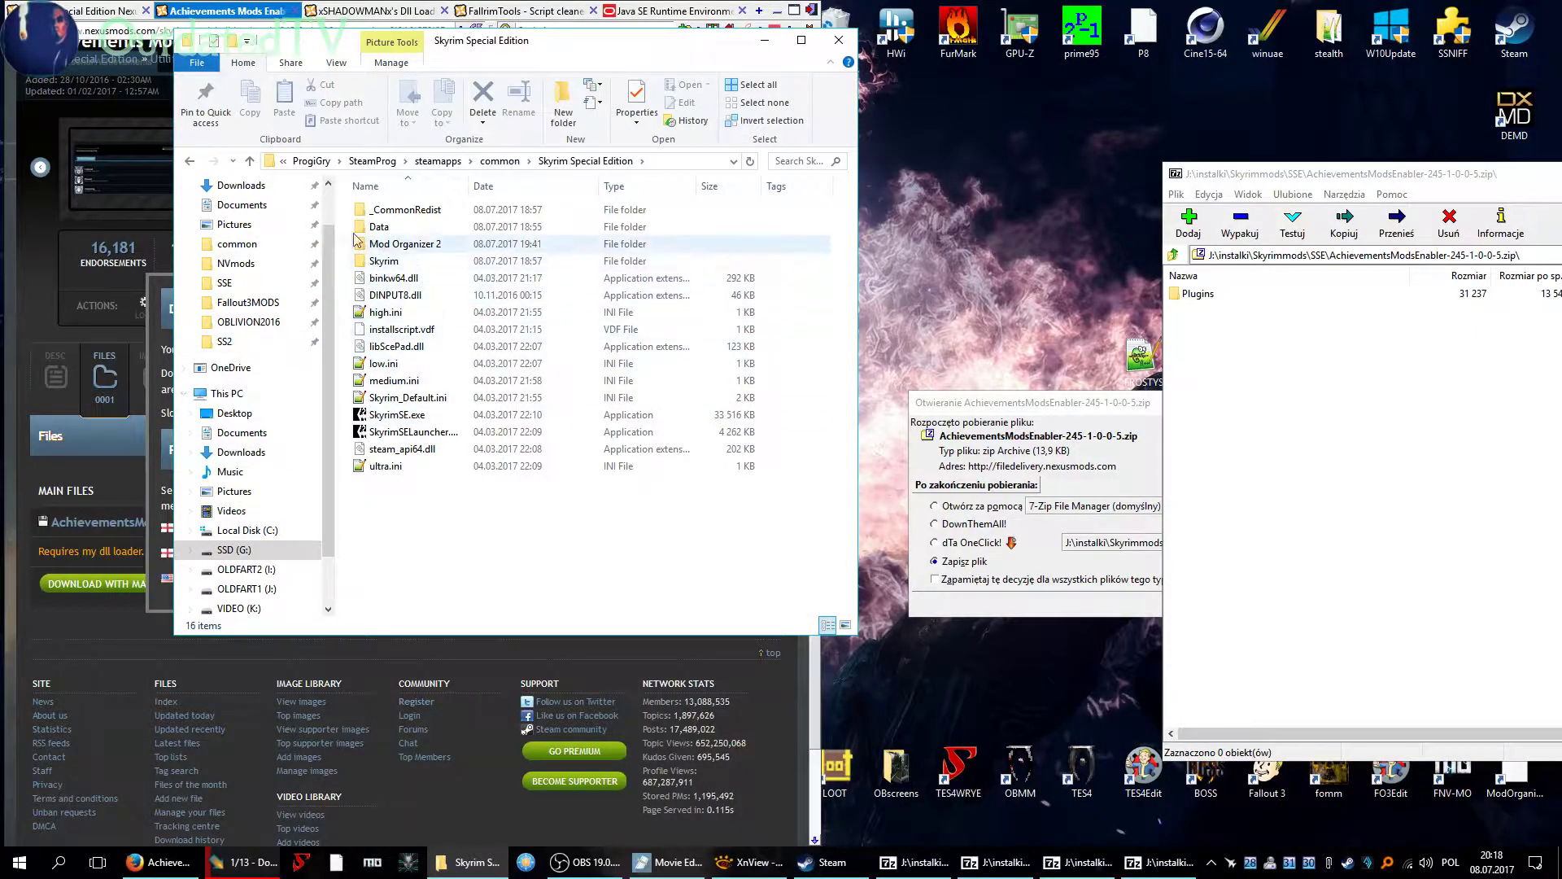
click(91, 12)
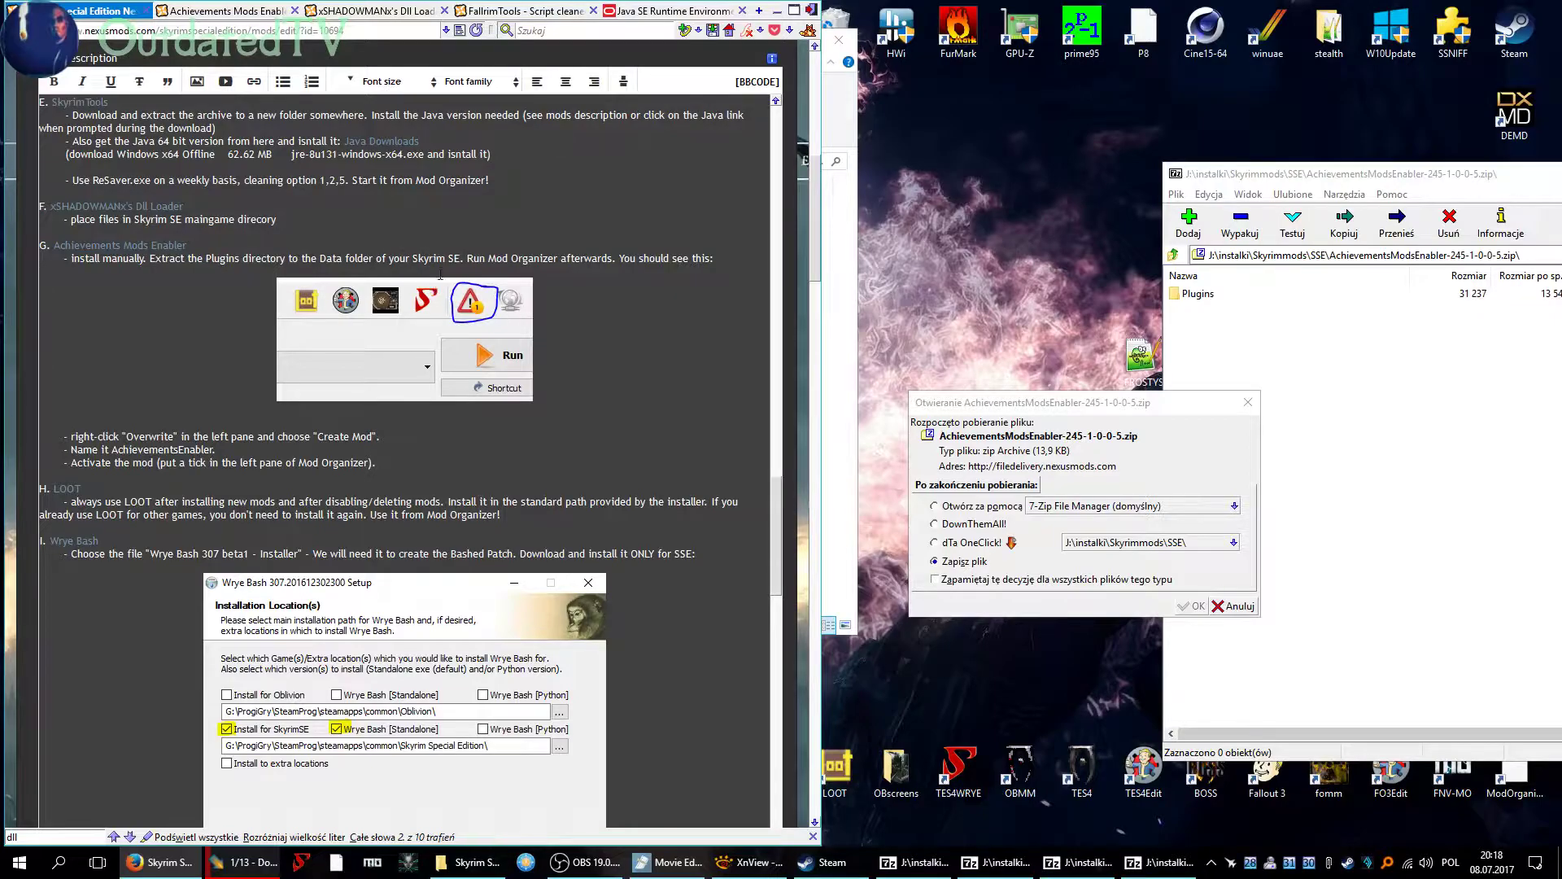
click(469, 862)
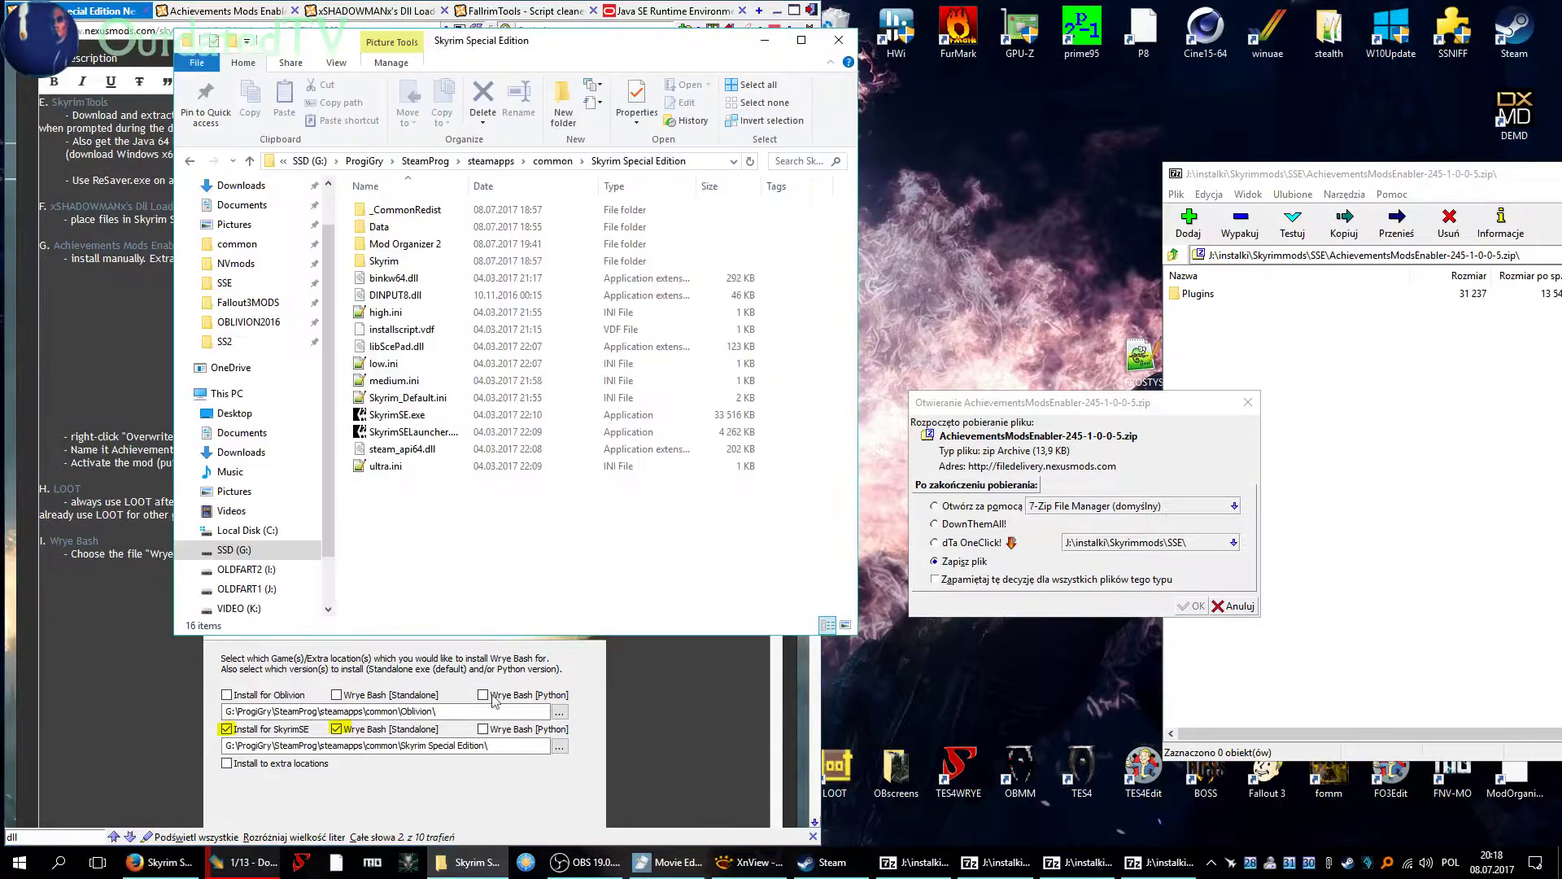
double_click(379, 227)
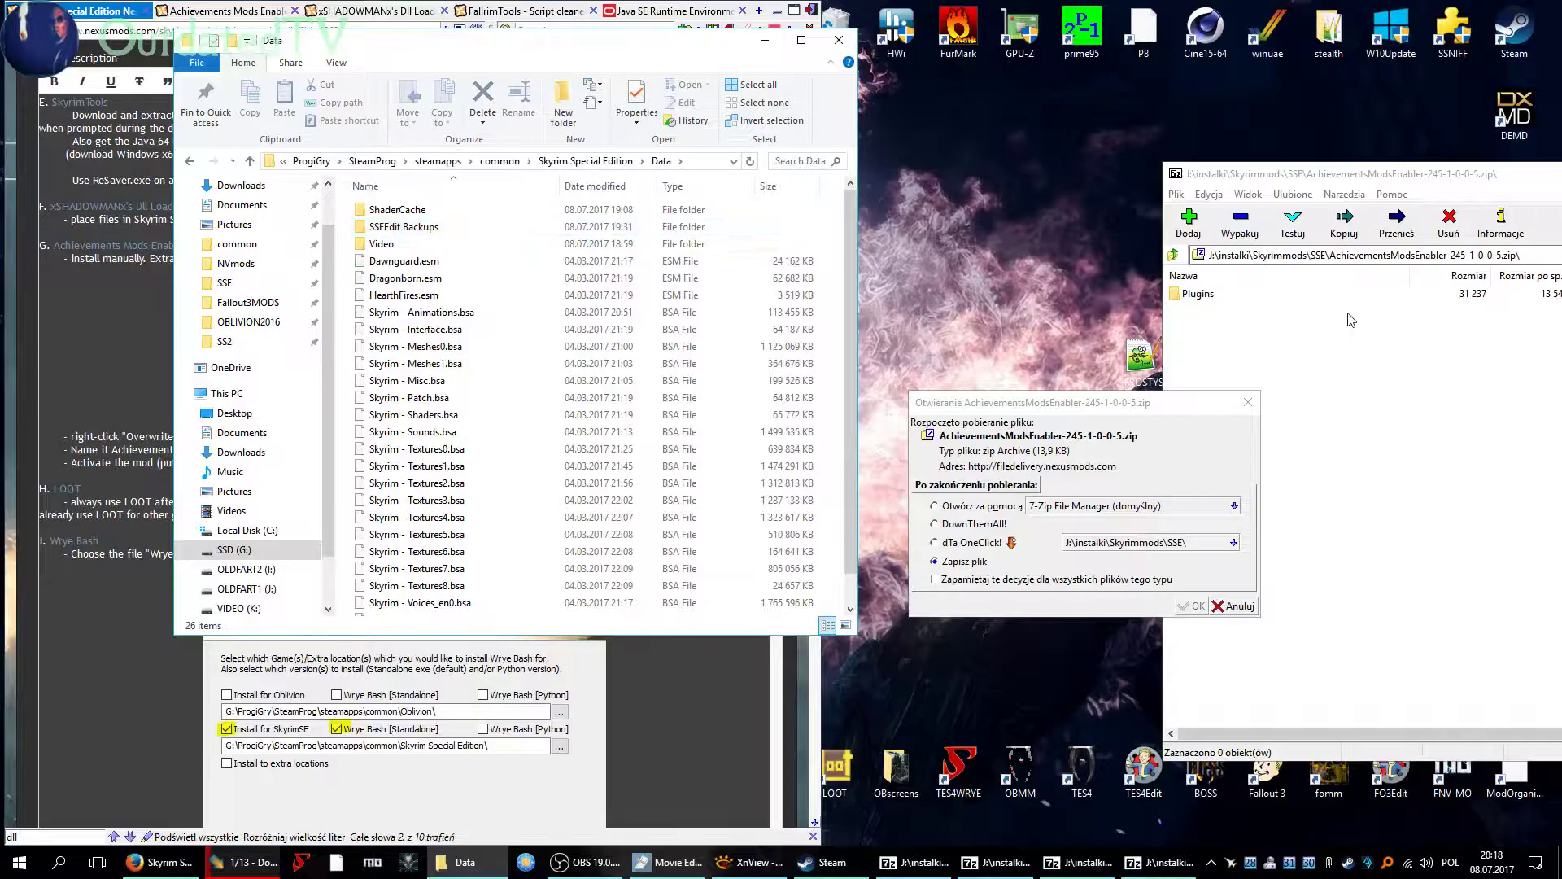
Copy the Plugins folder from the AchievementsModsEnabler archive into the game's Data folder and cancel the pending browser download.
click(1198, 295)
drag(1202, 301, 502, 281)
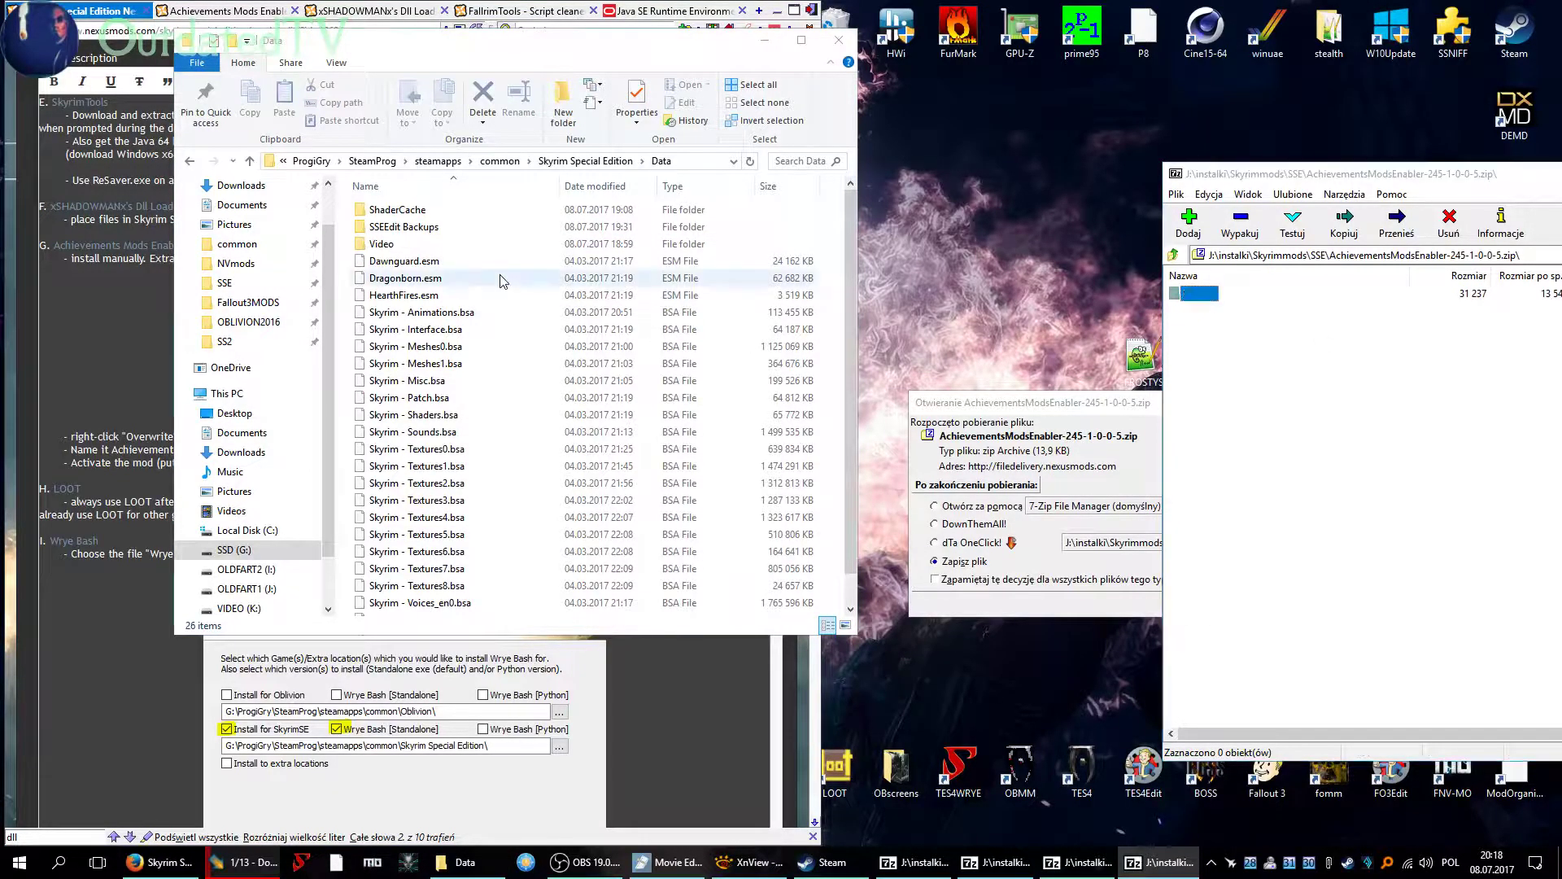
click(1015, 404)
key(Escape)
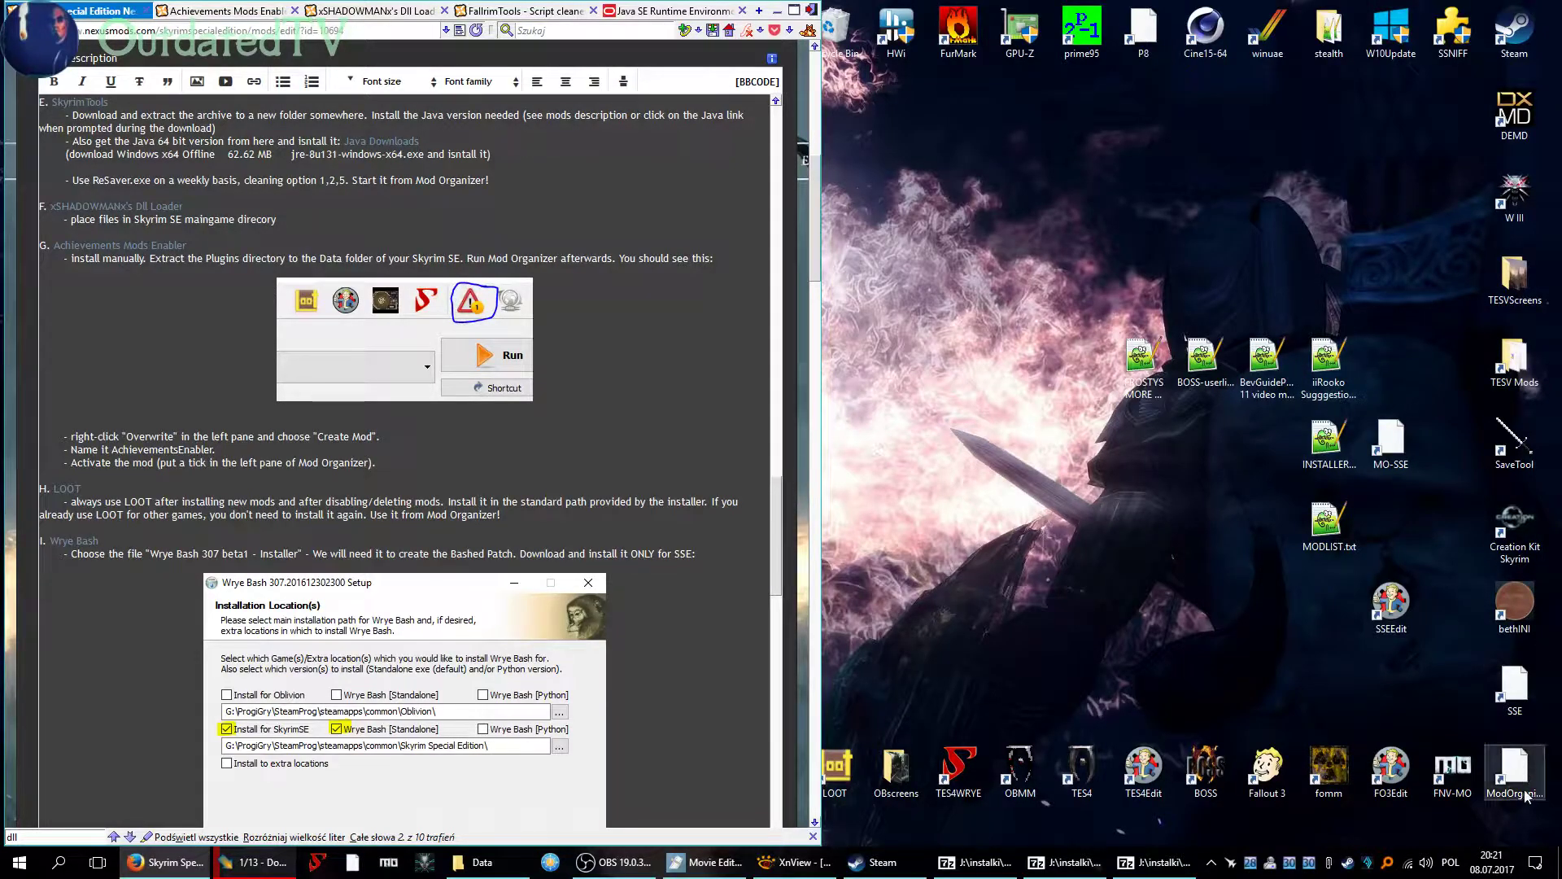
Launch Mod Organizer from the MO-SSE desktop shortcut and return to the guide's instructions on the Overwrite entry.
double_click(1392, 439)
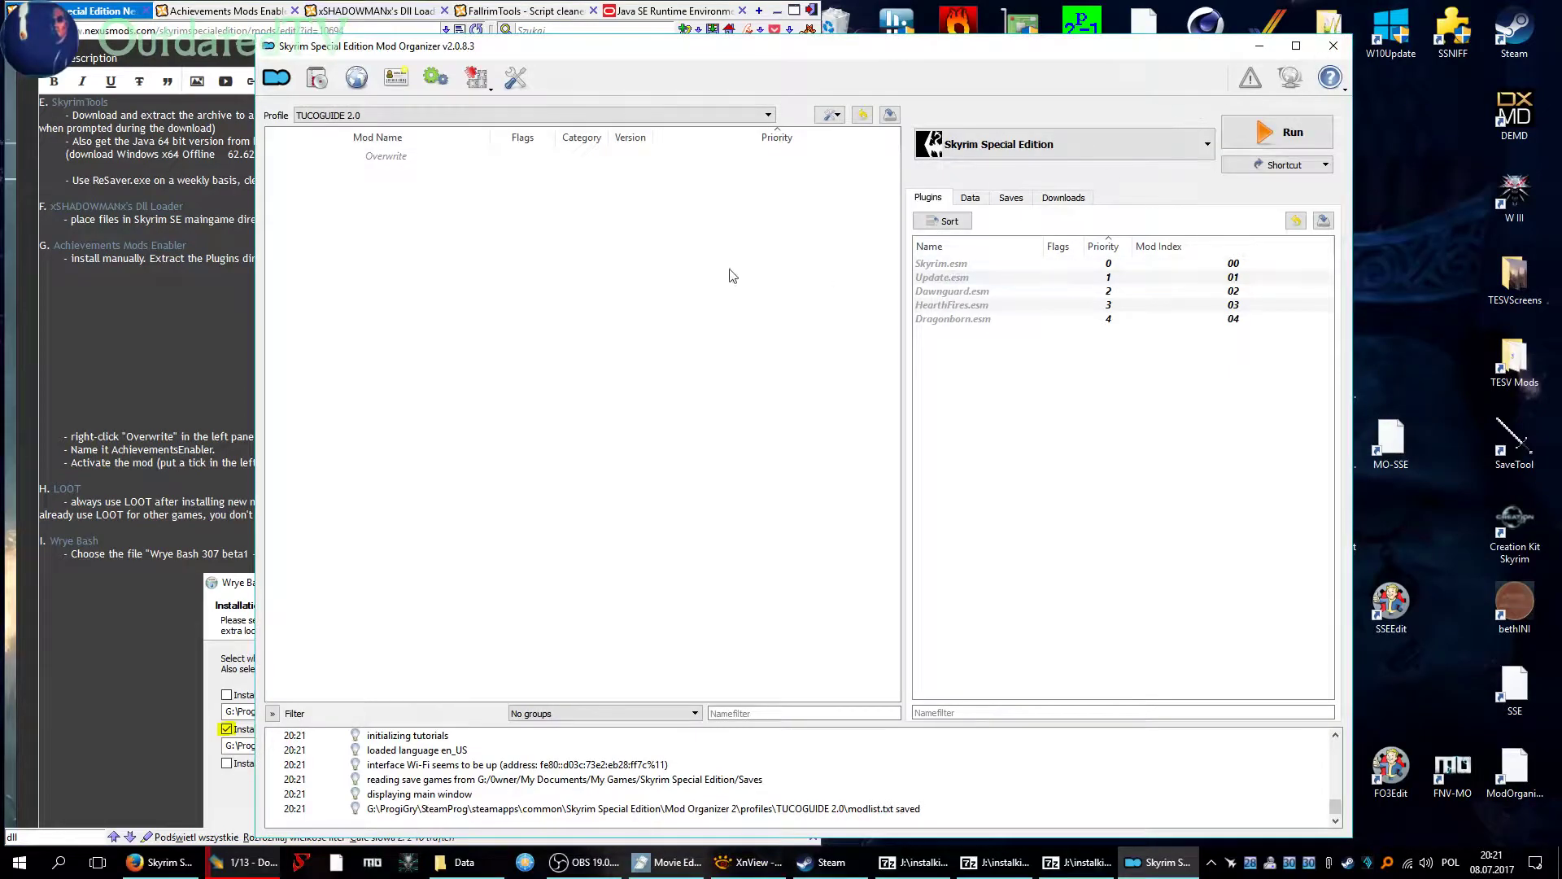
click(98, 363)
click(181, 427)
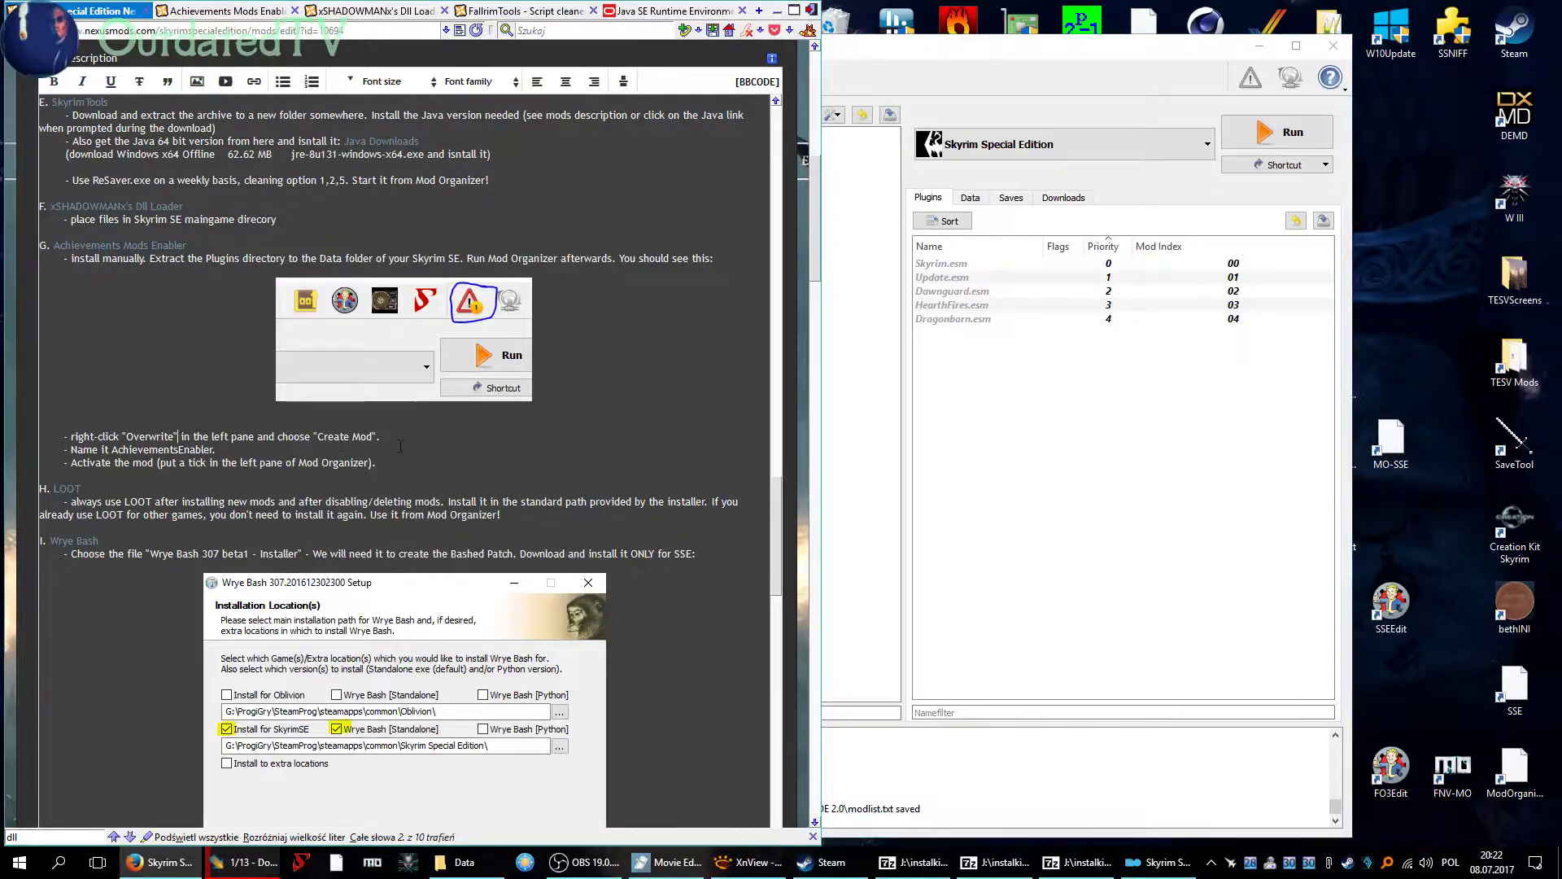
Check the options of Mod Organizer's Overwrite entry against the guide's steps for creating the AchievementsEnabler mod.
click(835, 480)
right_click(391, 157)
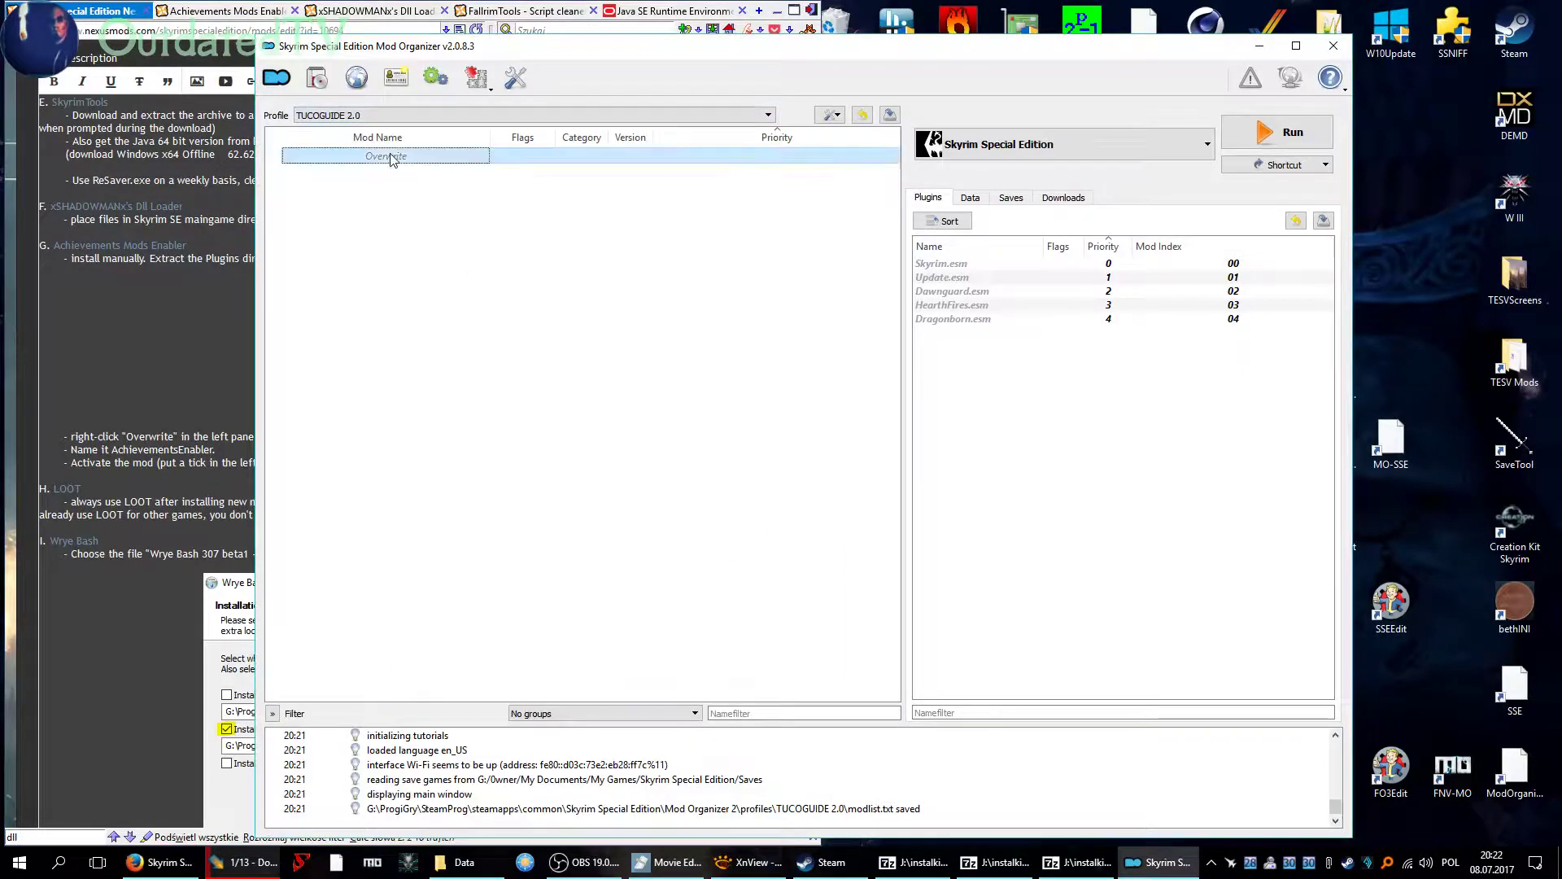
click(556, 267)
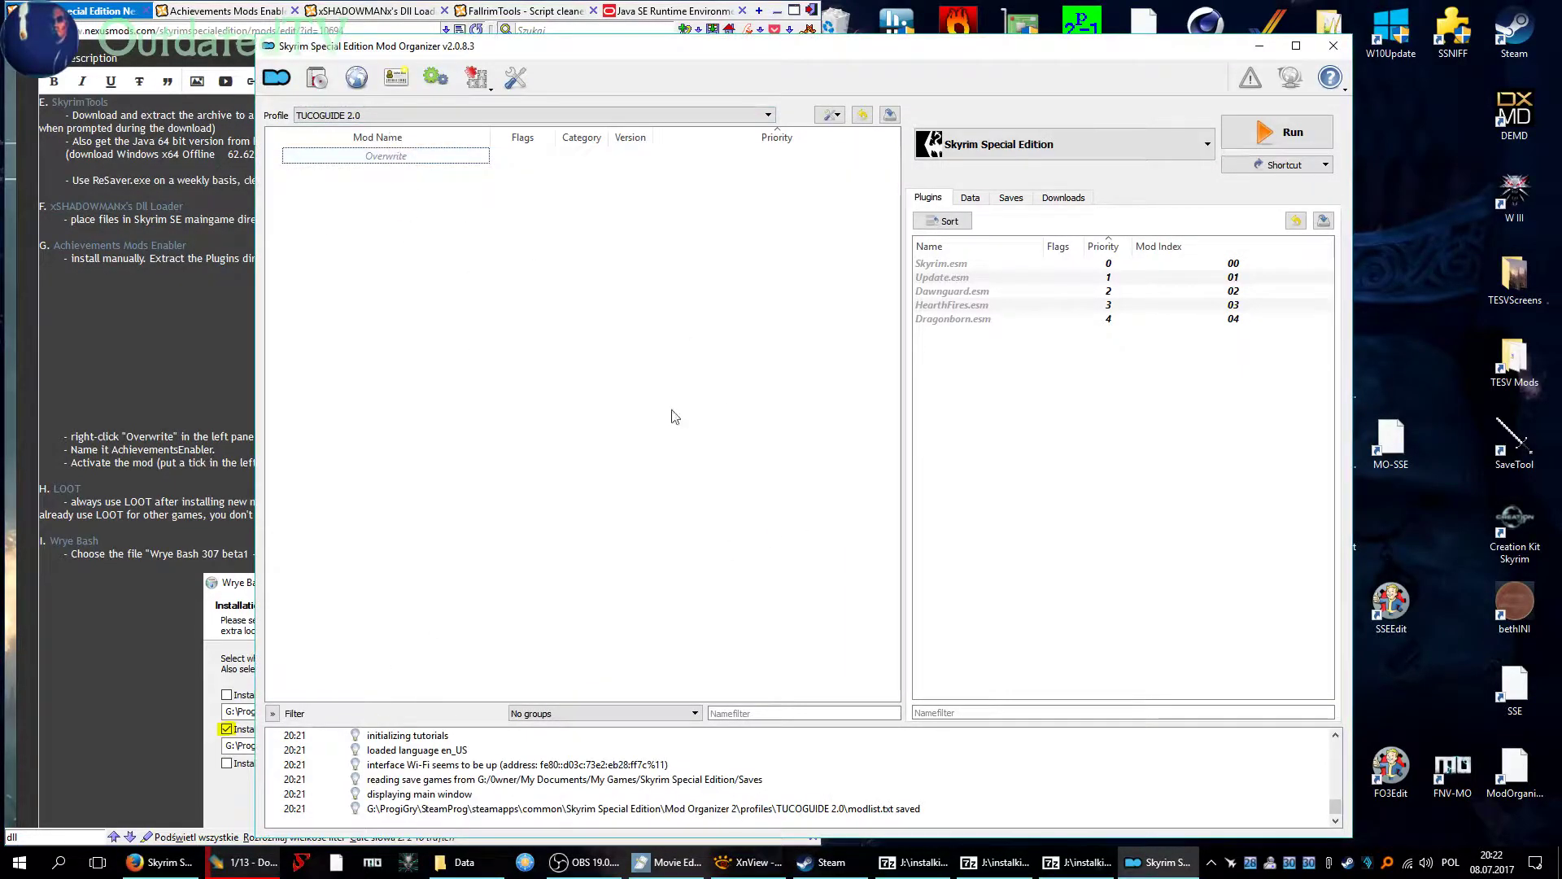
click(145, 329)
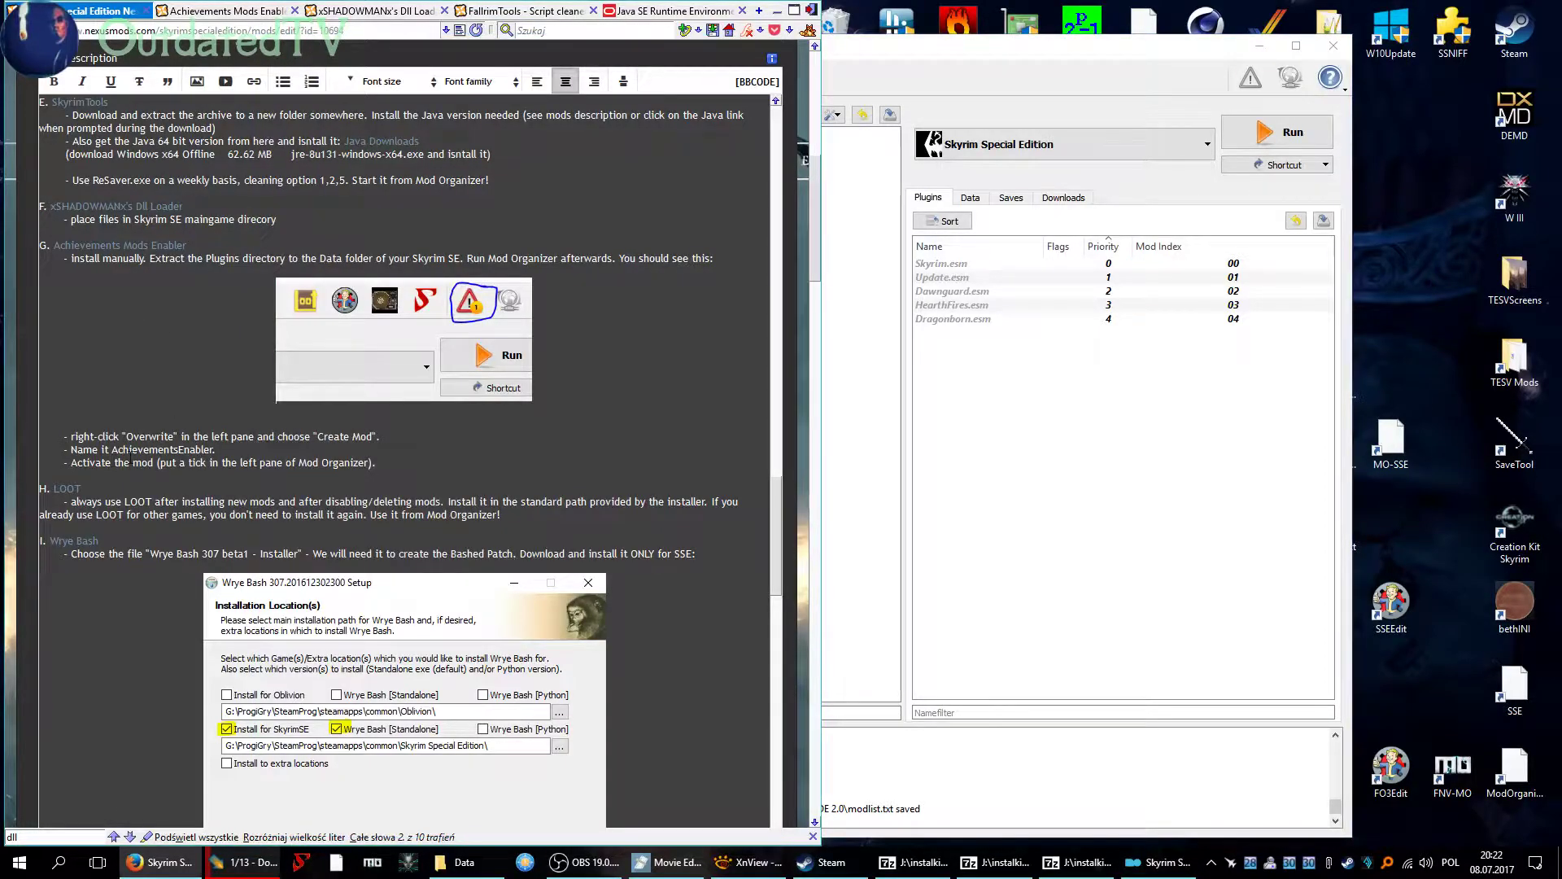
click(1068, 426)
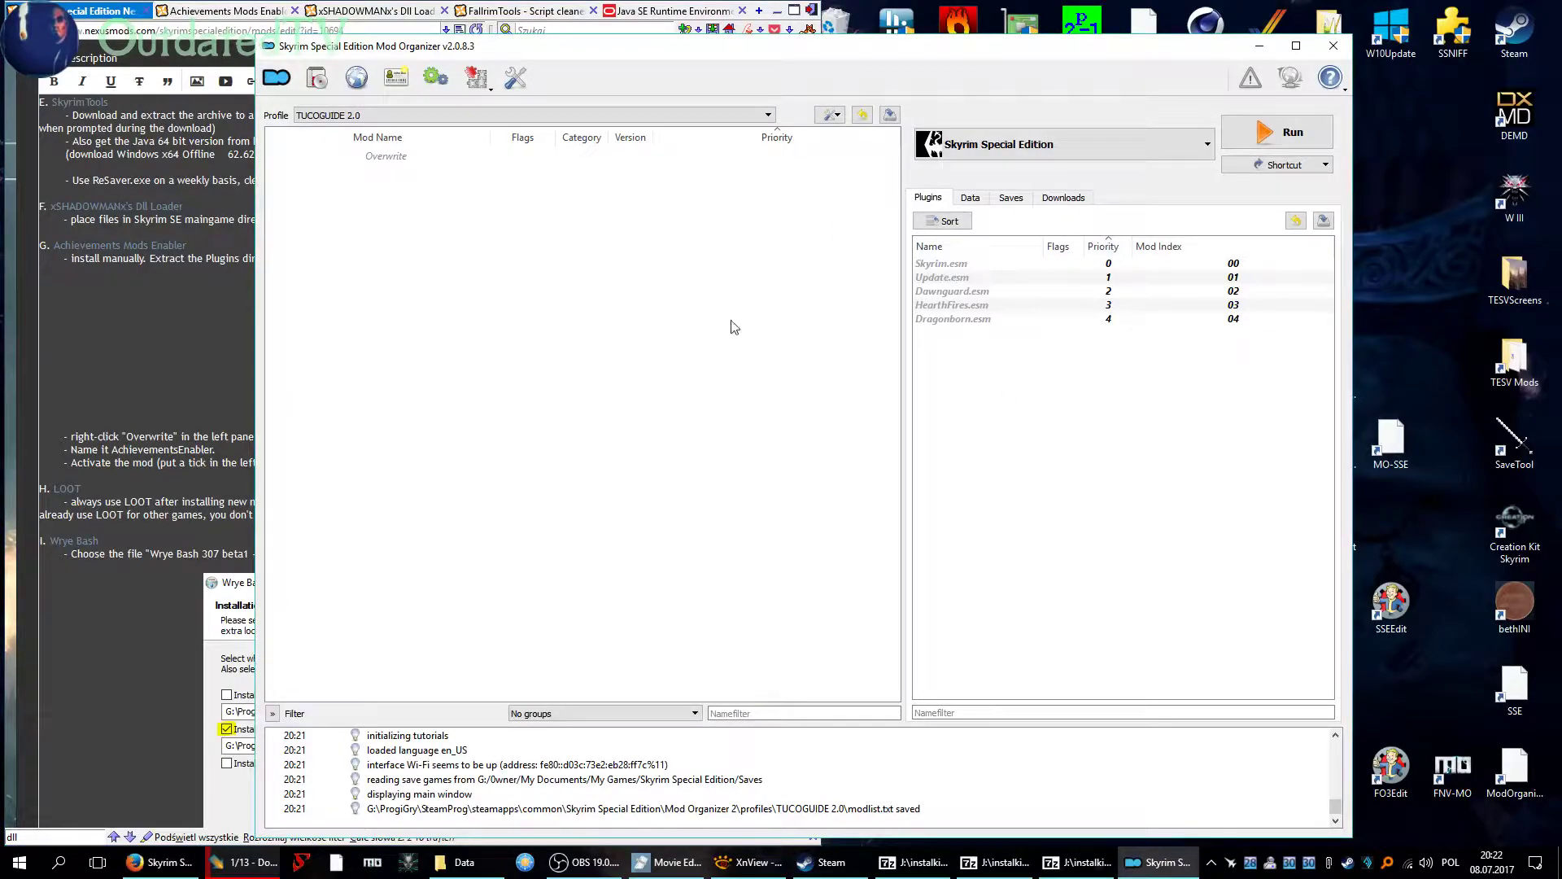
Inspect the Plugins and Sumwunn folders in Mod Organizer's game data listing for the Achievements Mods Enabler files.
click(979, 204)
double_click(963, 595)
click(953, 608)
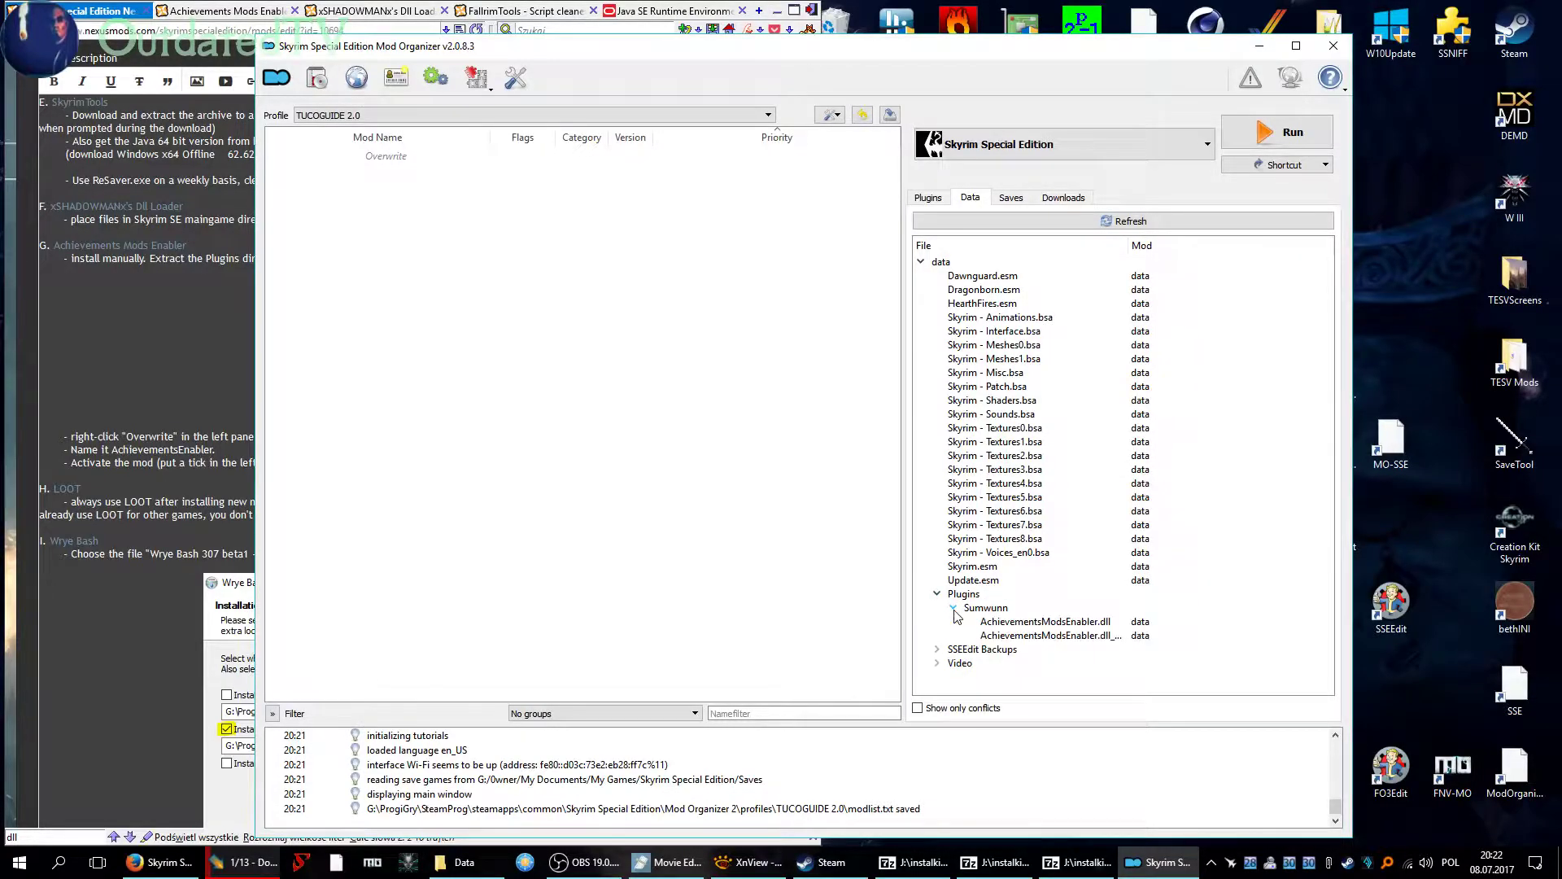
click(939, 595)
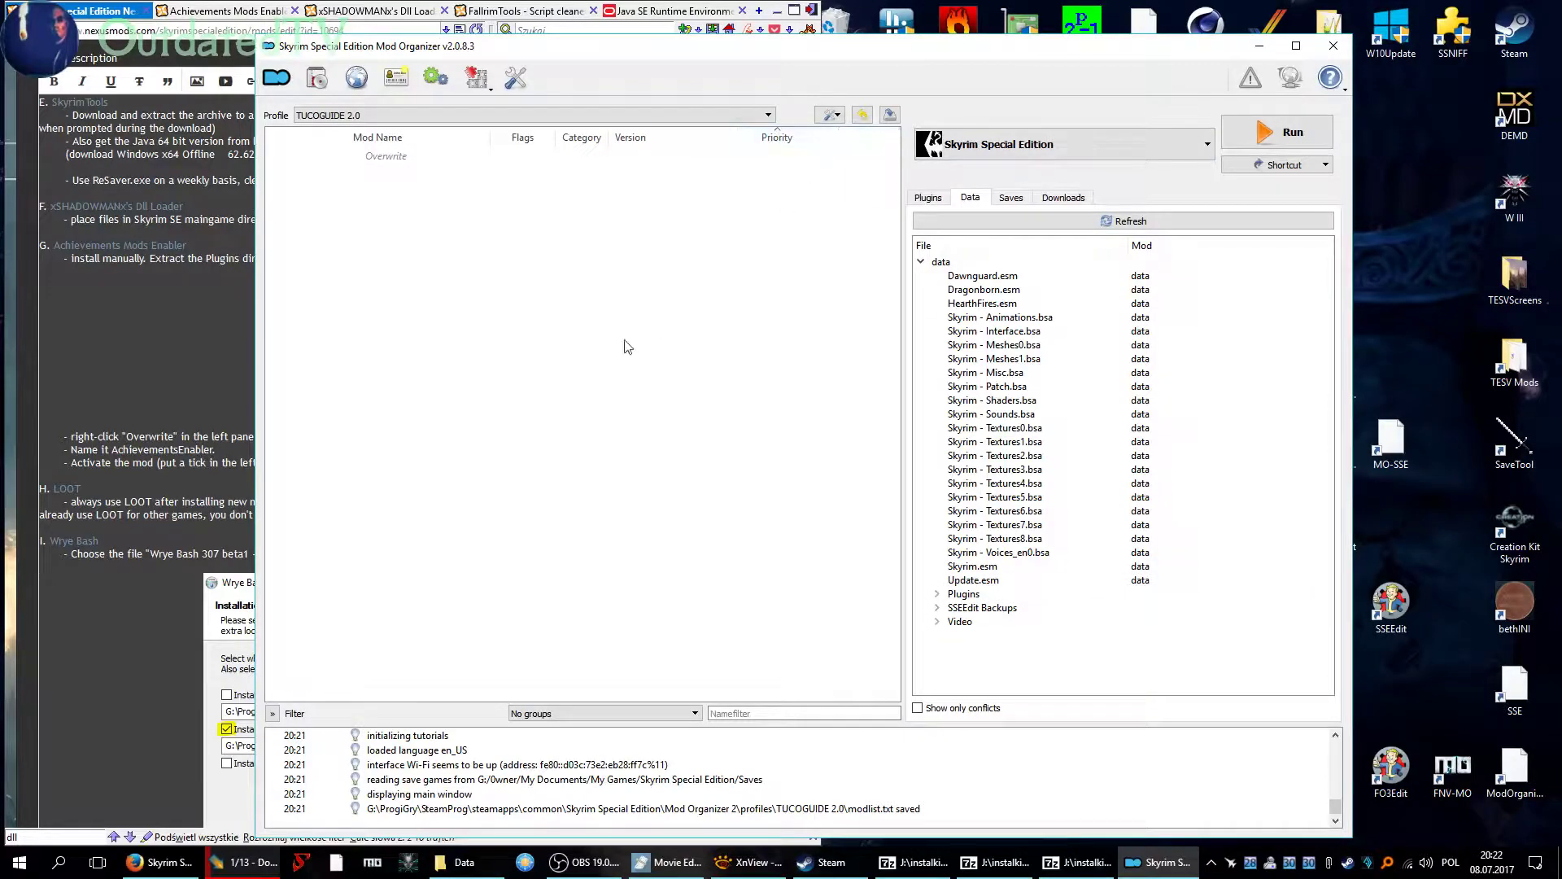
Open the LOOT website from the guide's section H in Firefox and go to its download page.
click(165, 361)
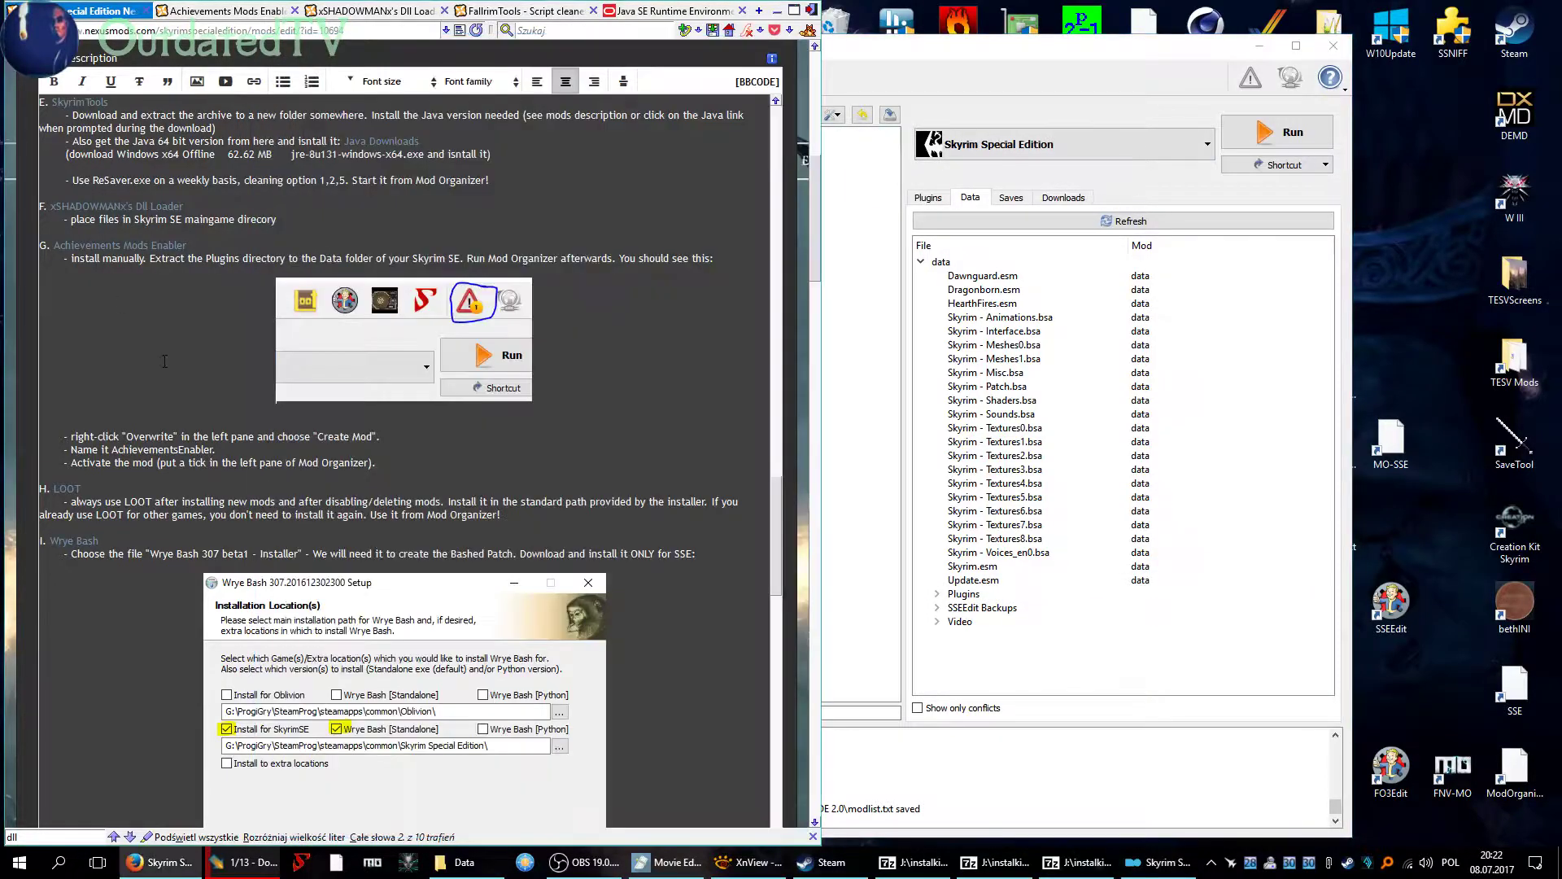
scroll(228, 443, down, 3)
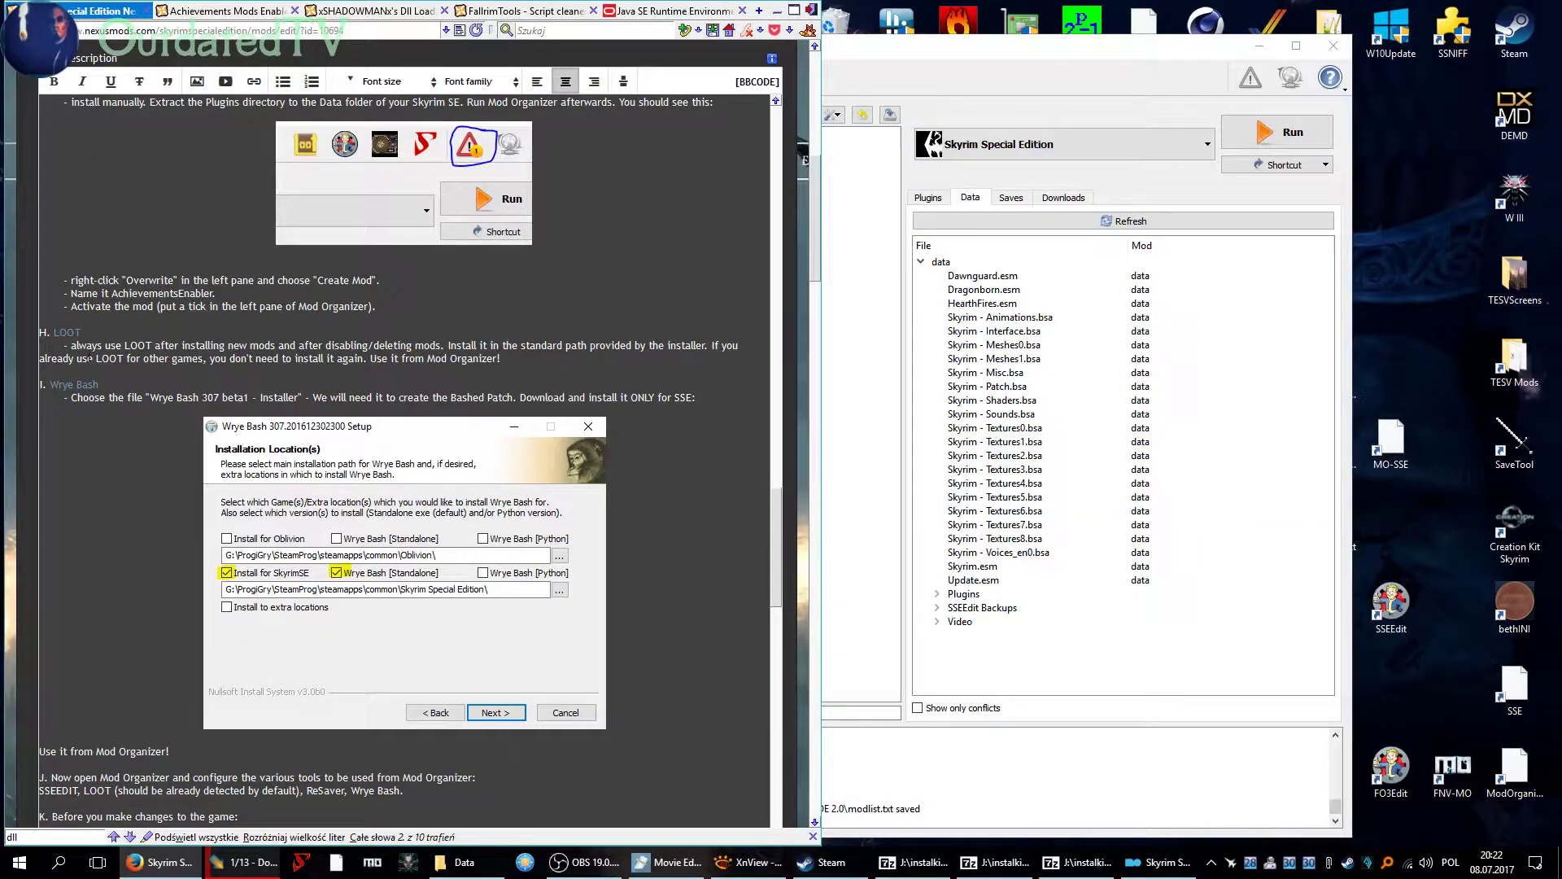
middle_click(67, 332)
click(196, 11)
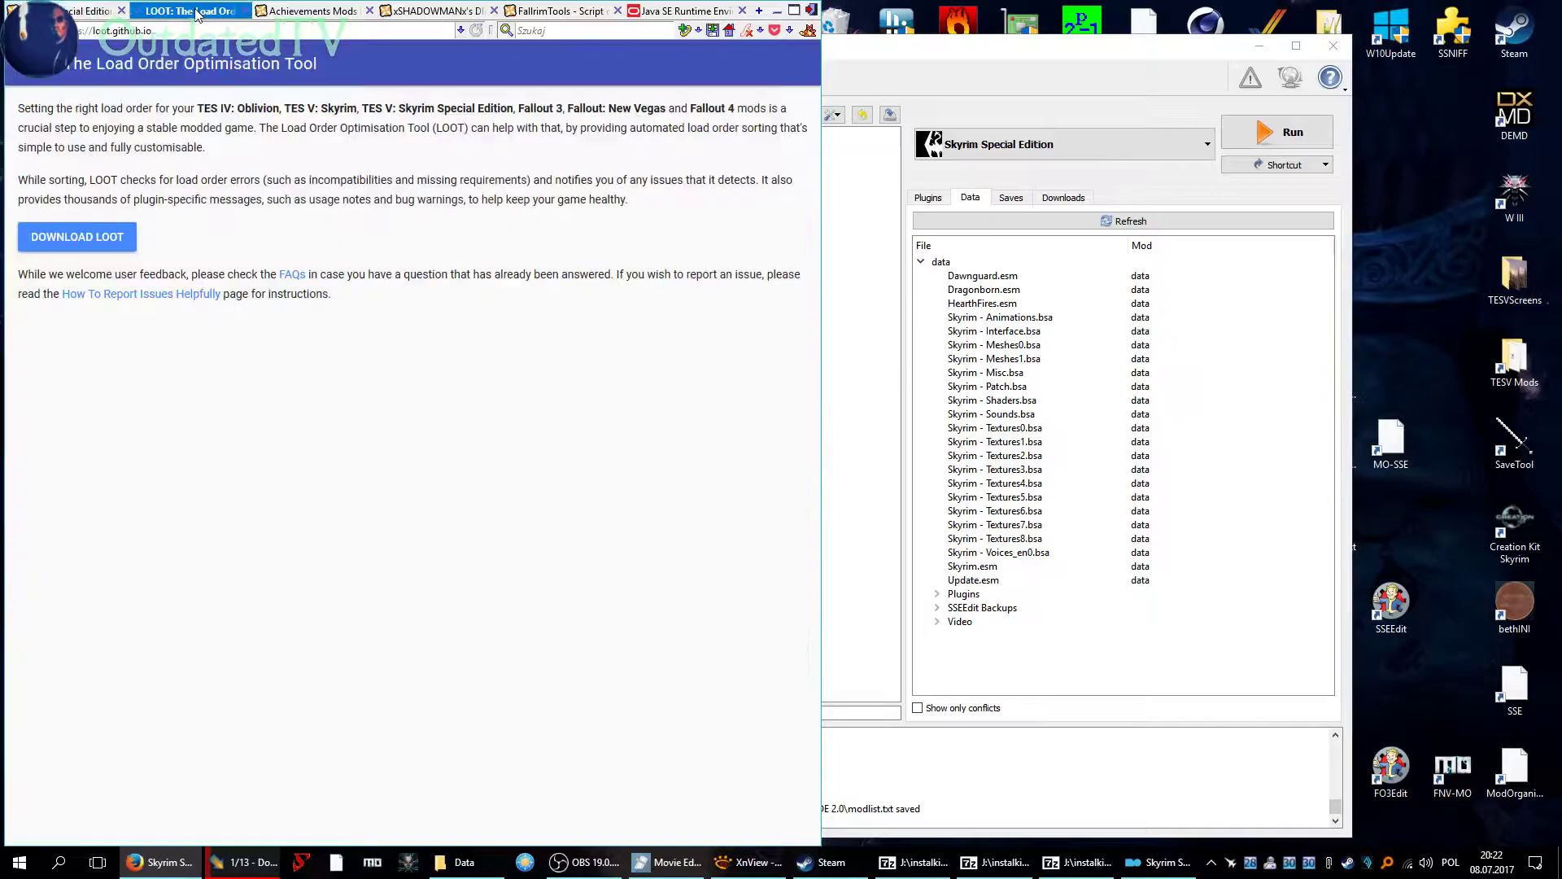
click(79, 241)
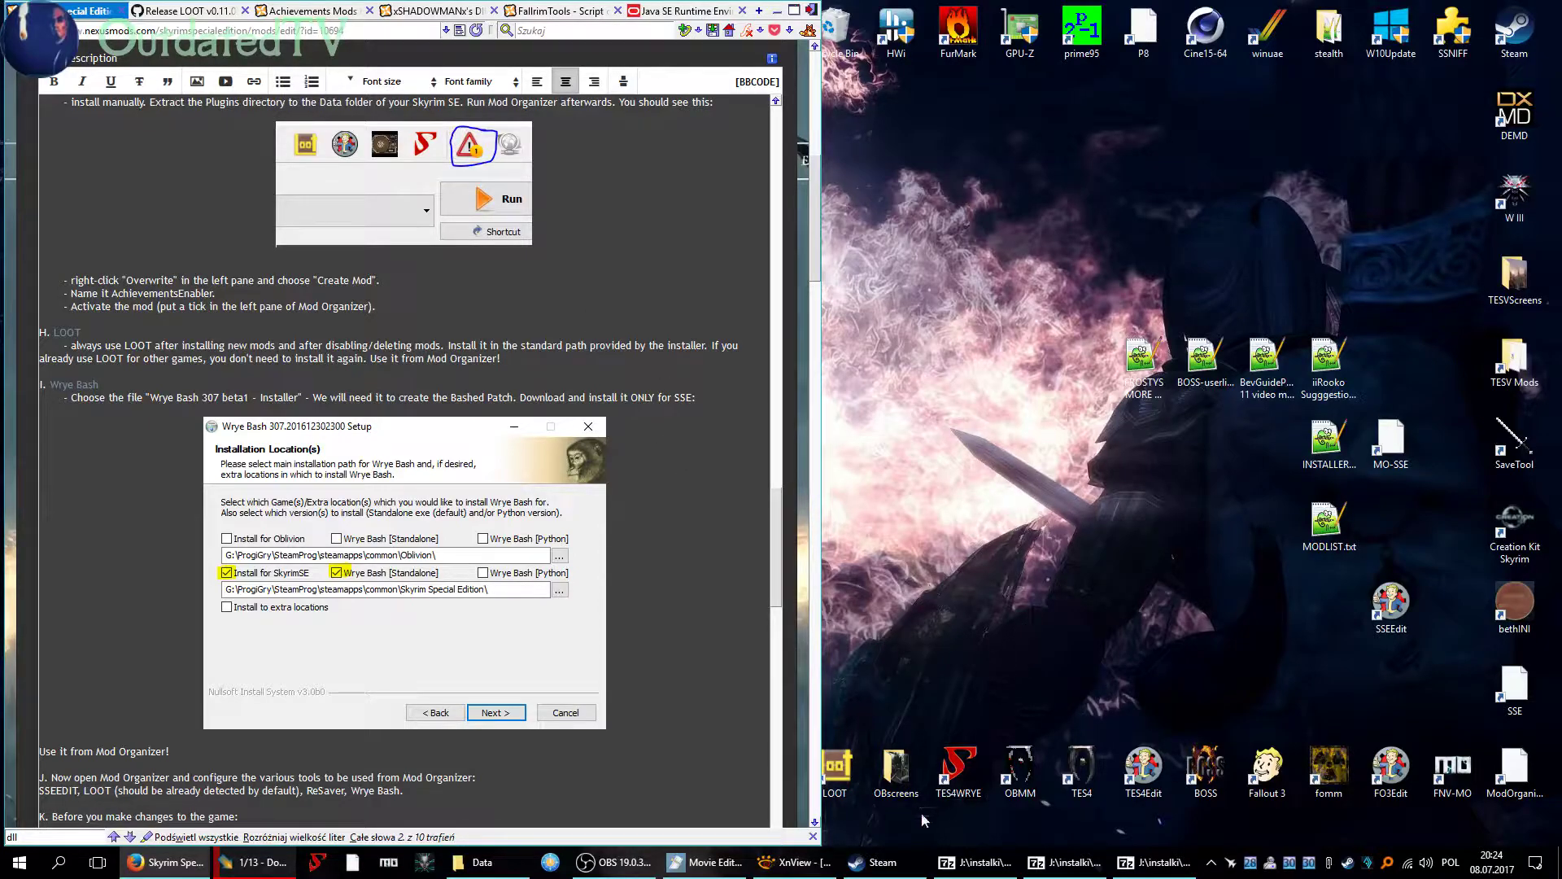
Point out the existing LOOT shortcut on the desktop and close every browser tab except the guide.
mouse_move(844, 765)
mouse_down()
mouse_move(958, 604)
mouse_move(840, 778)
mouse_up()
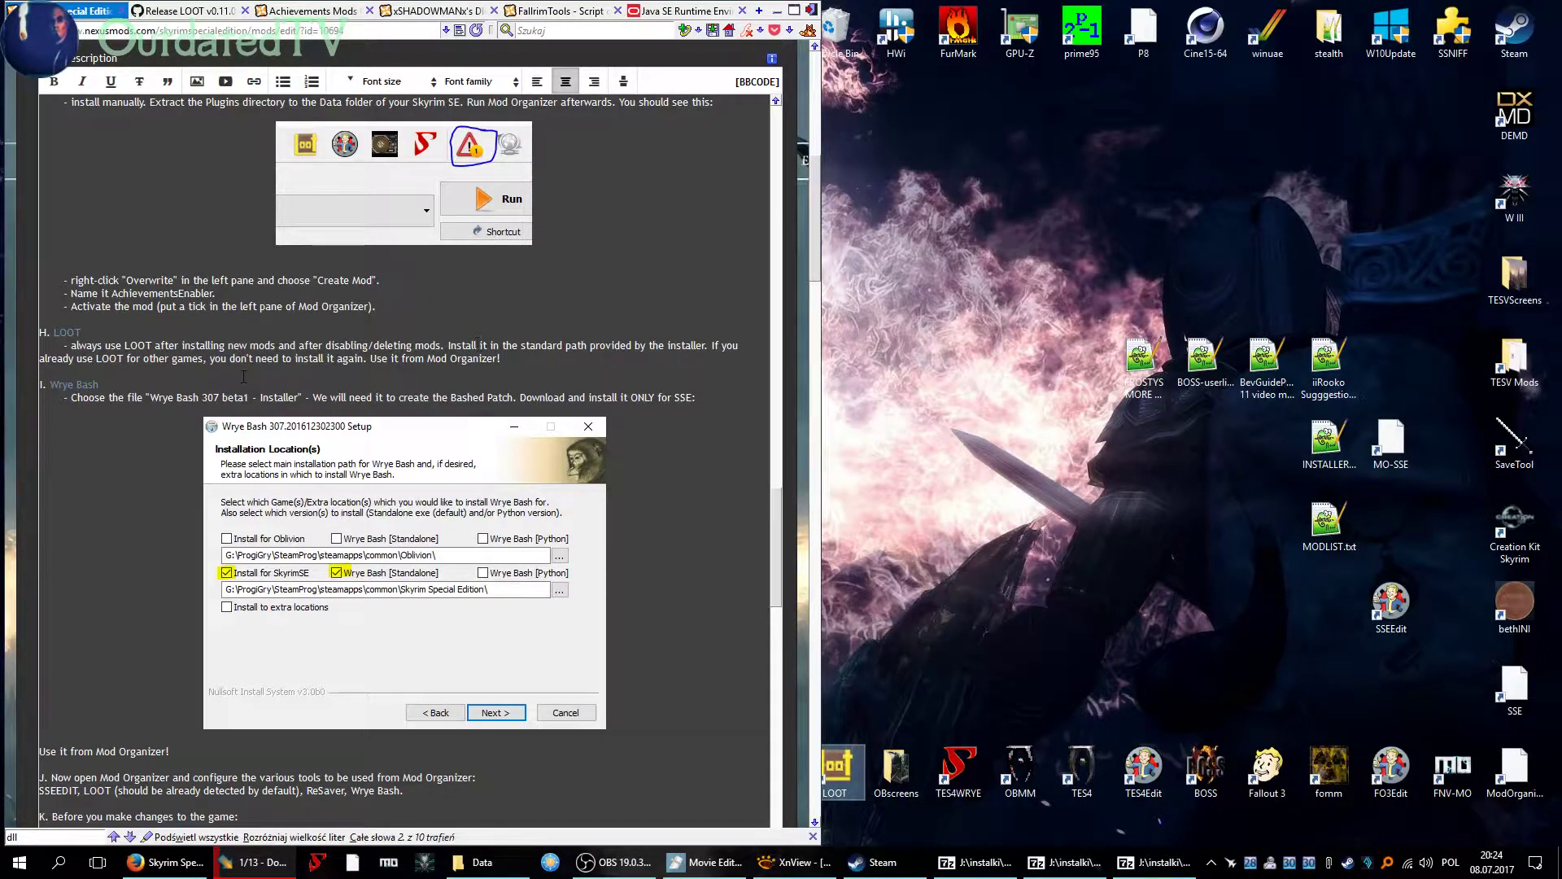
right_click(85, 12)
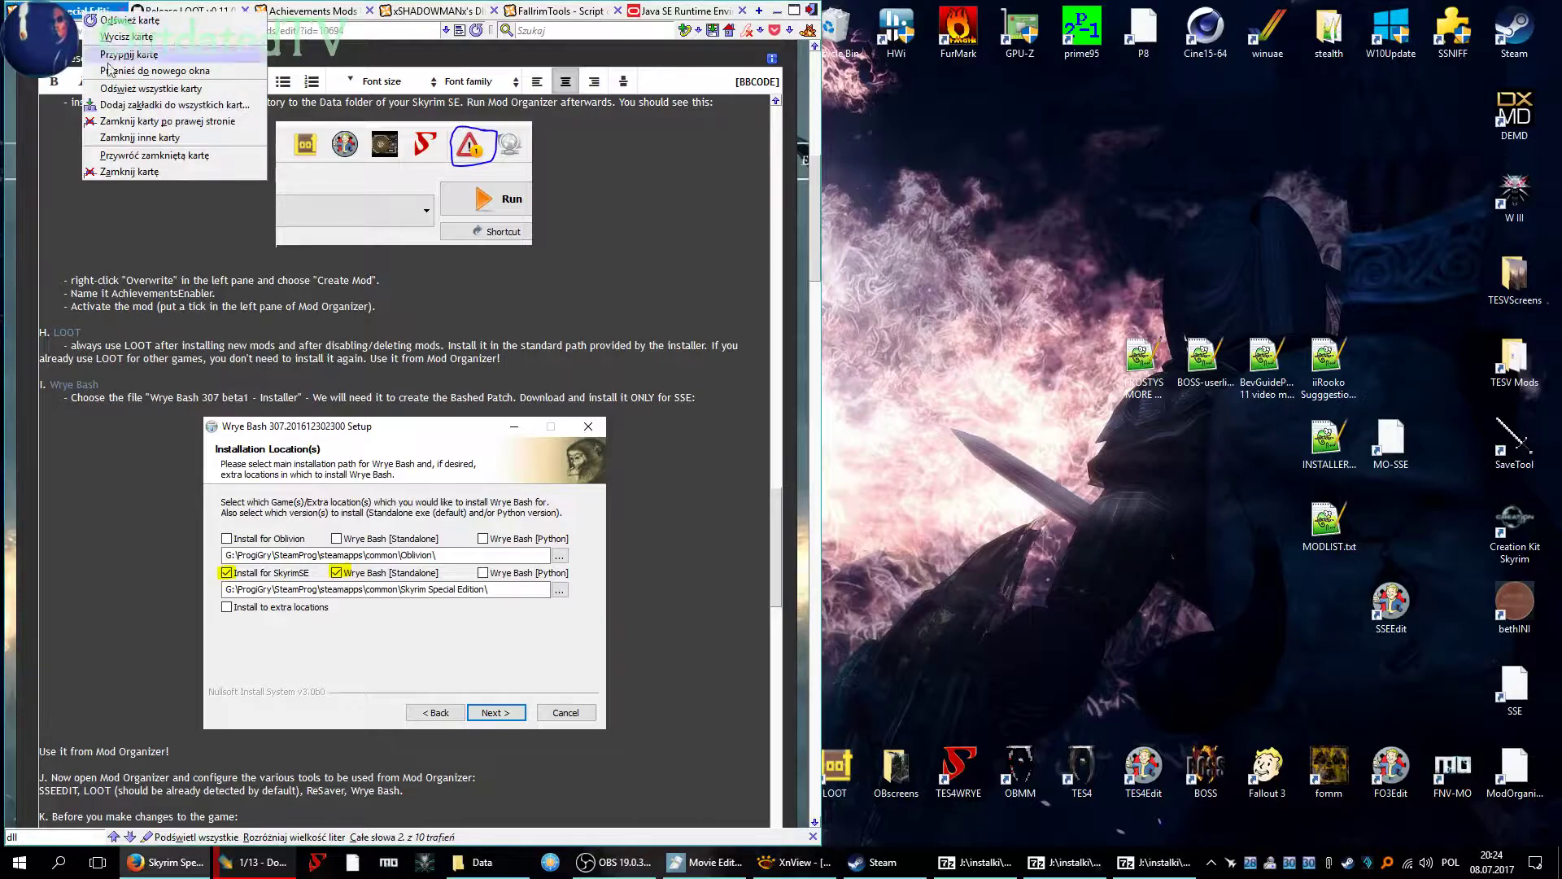
click(146, 136)
click(415, 445)
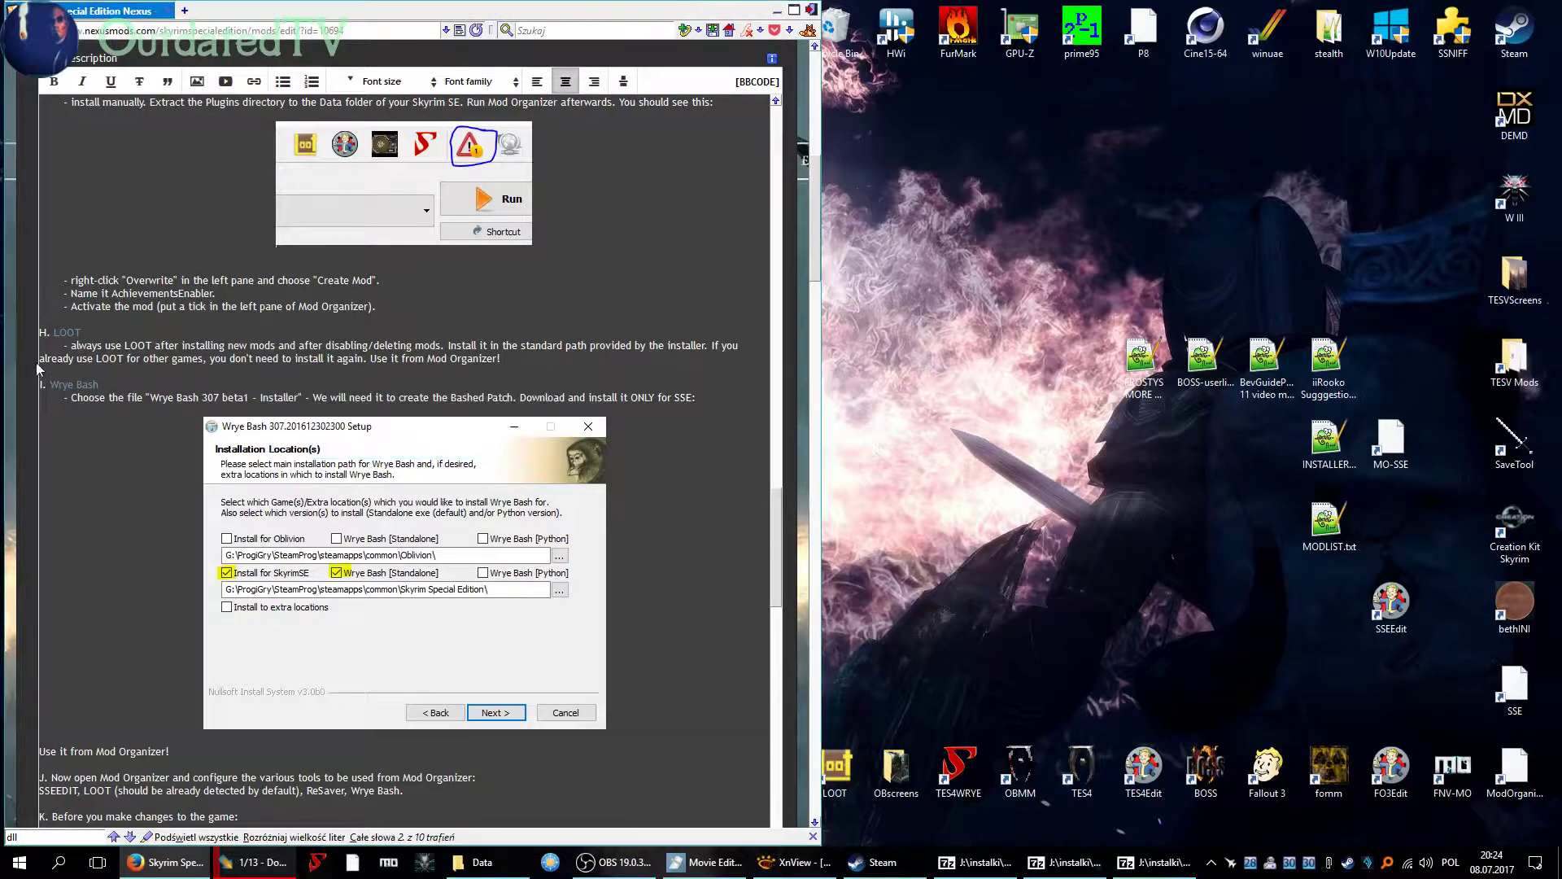
Open the Wrye Bash mod page from the guide's section I and show its list of downloadable files.
middle_click(71, 389)
click(259, 11)
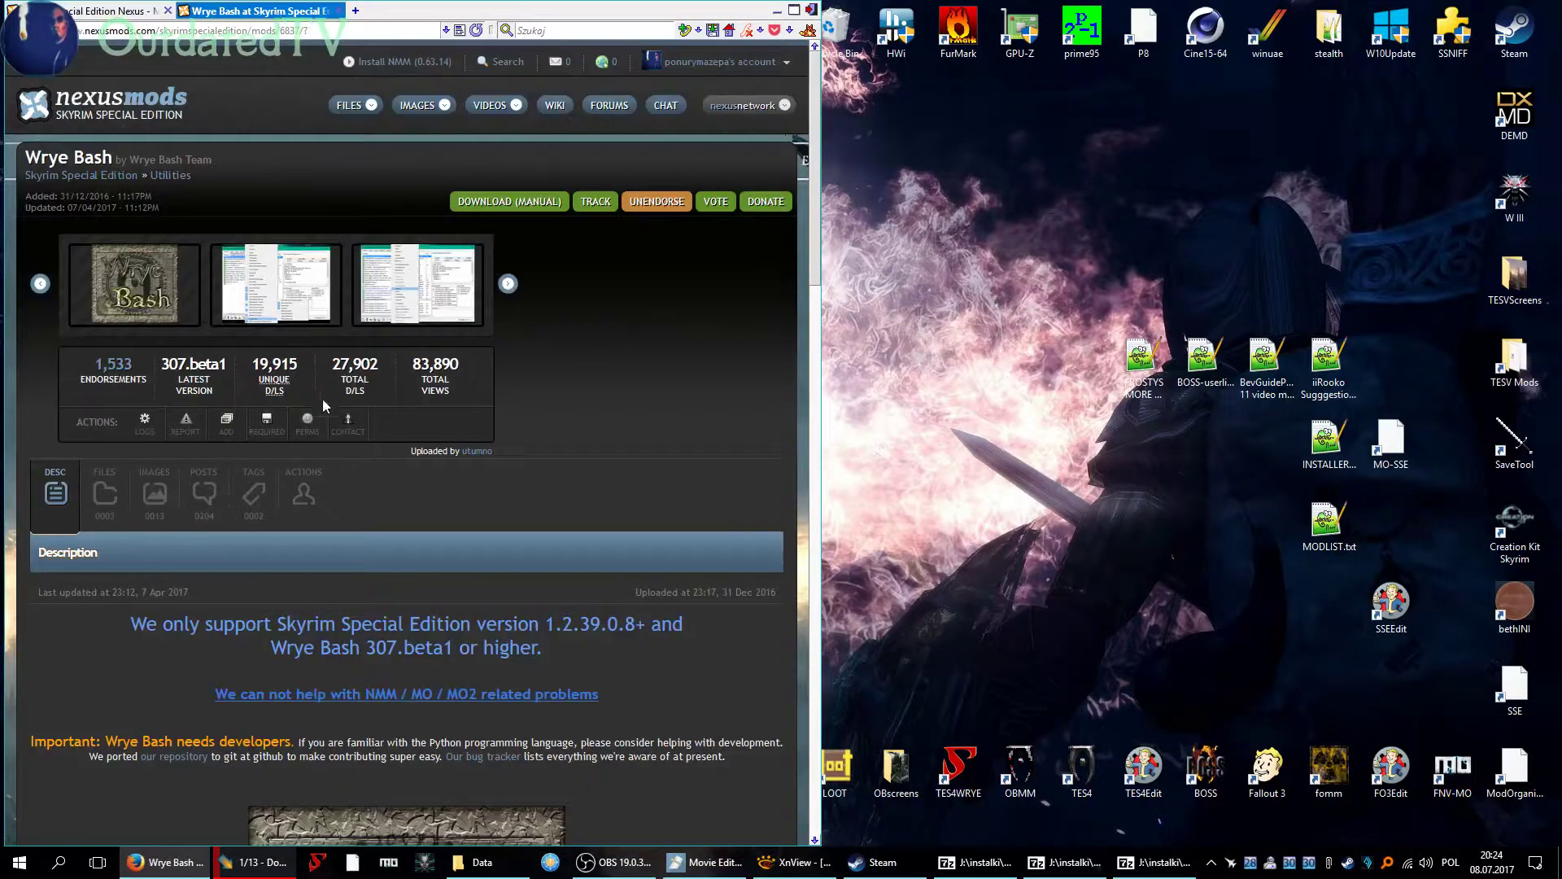
scroll(182, 497, down, 3)
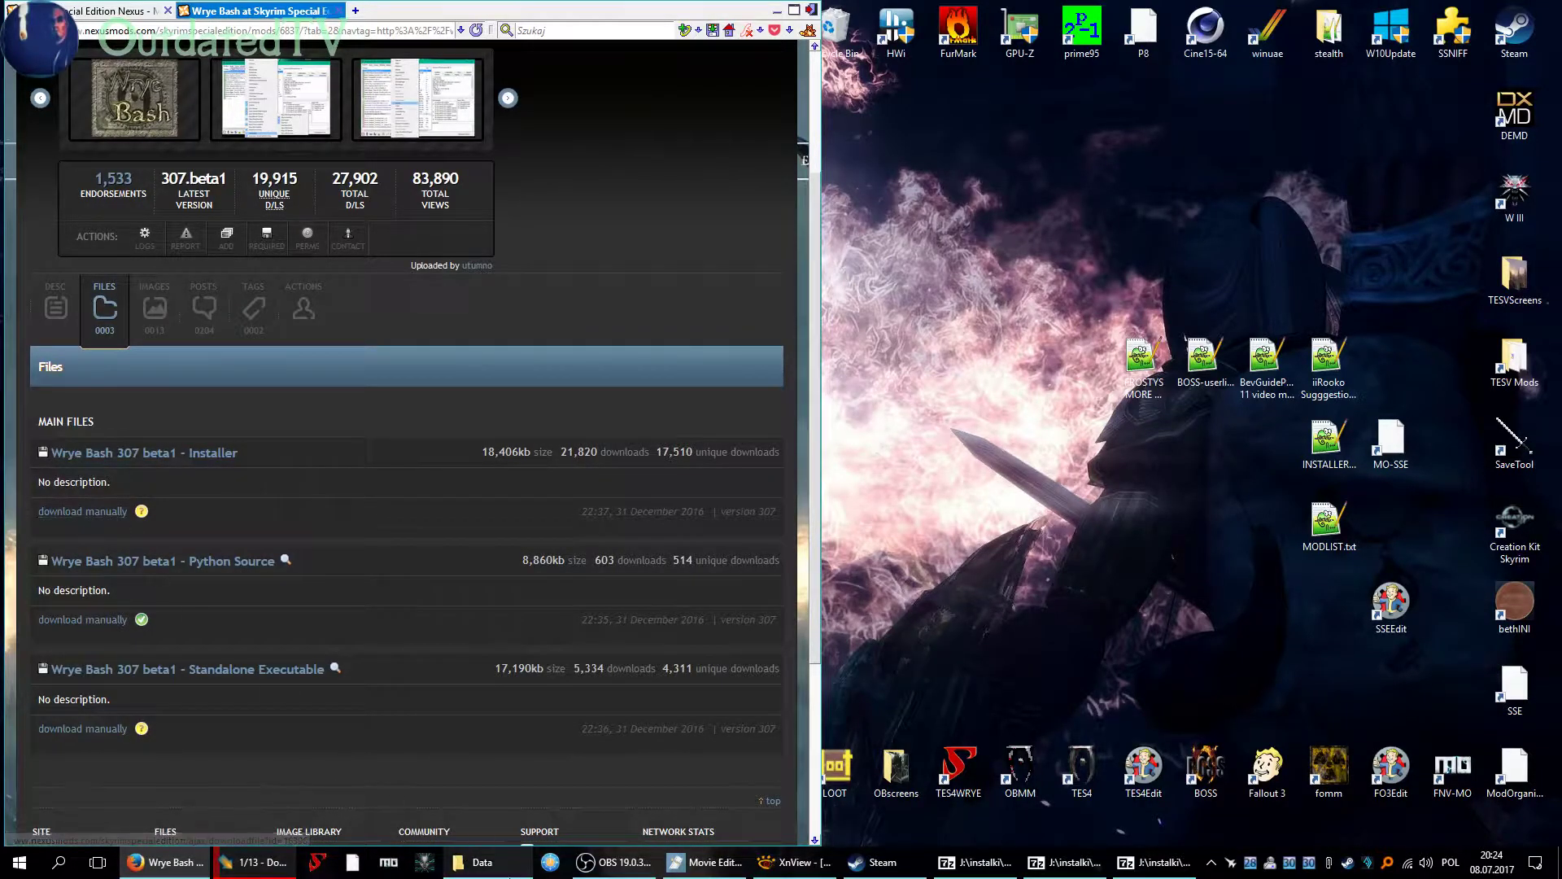
Find Wrye Bash 307 - Installer-6837-307.exe in File Explorer's SSE mods folder and run it.
click(480, 861)
click(225, 282)
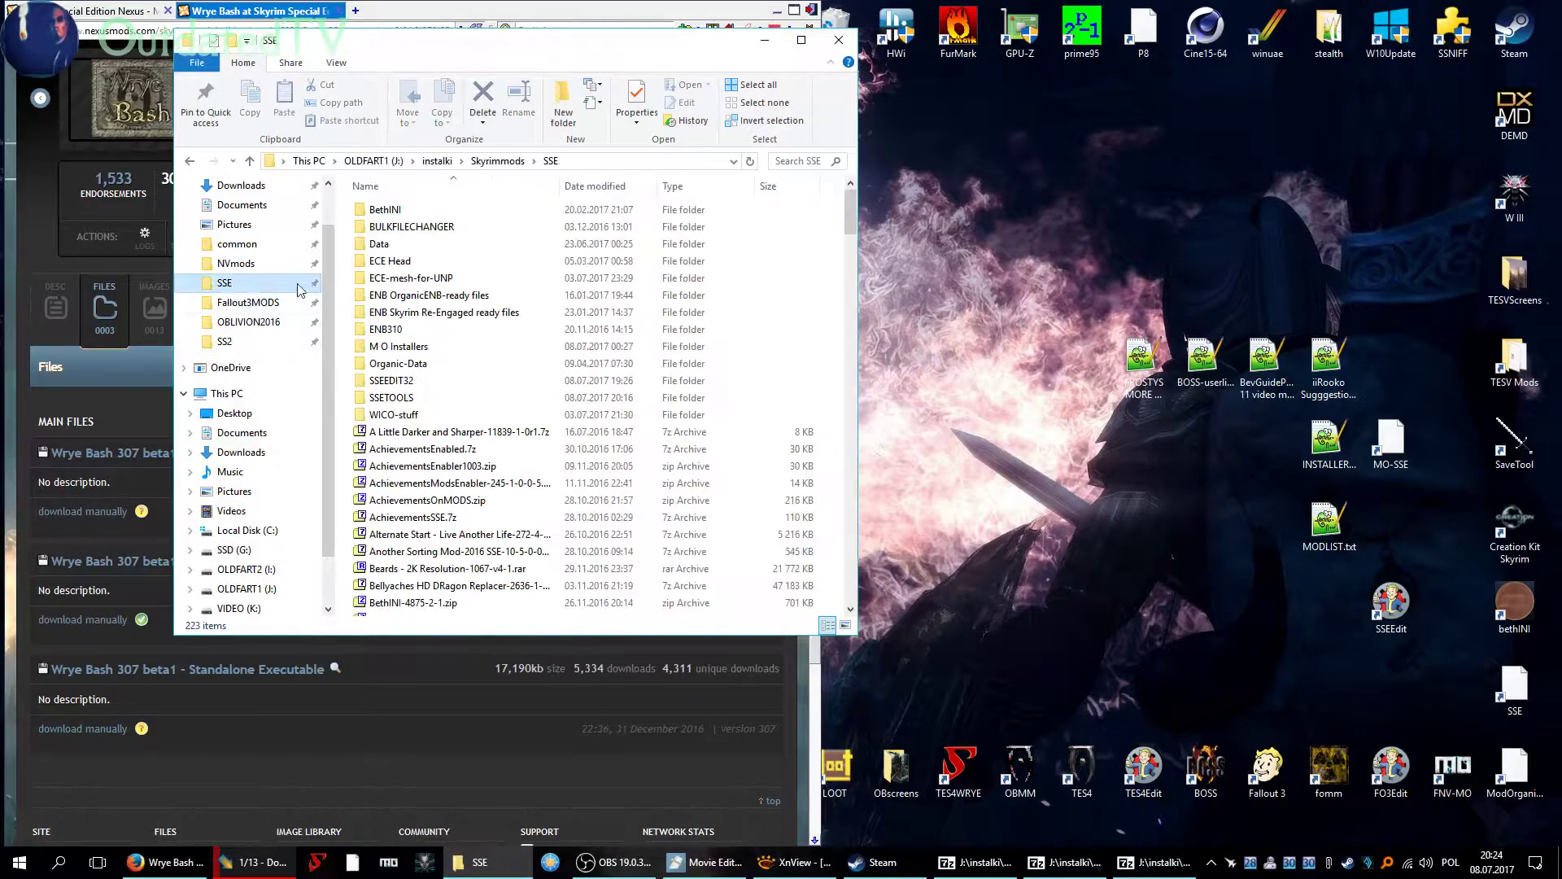
scroll(452, 479, down, 5)
scroll(452, 478, down, 20)
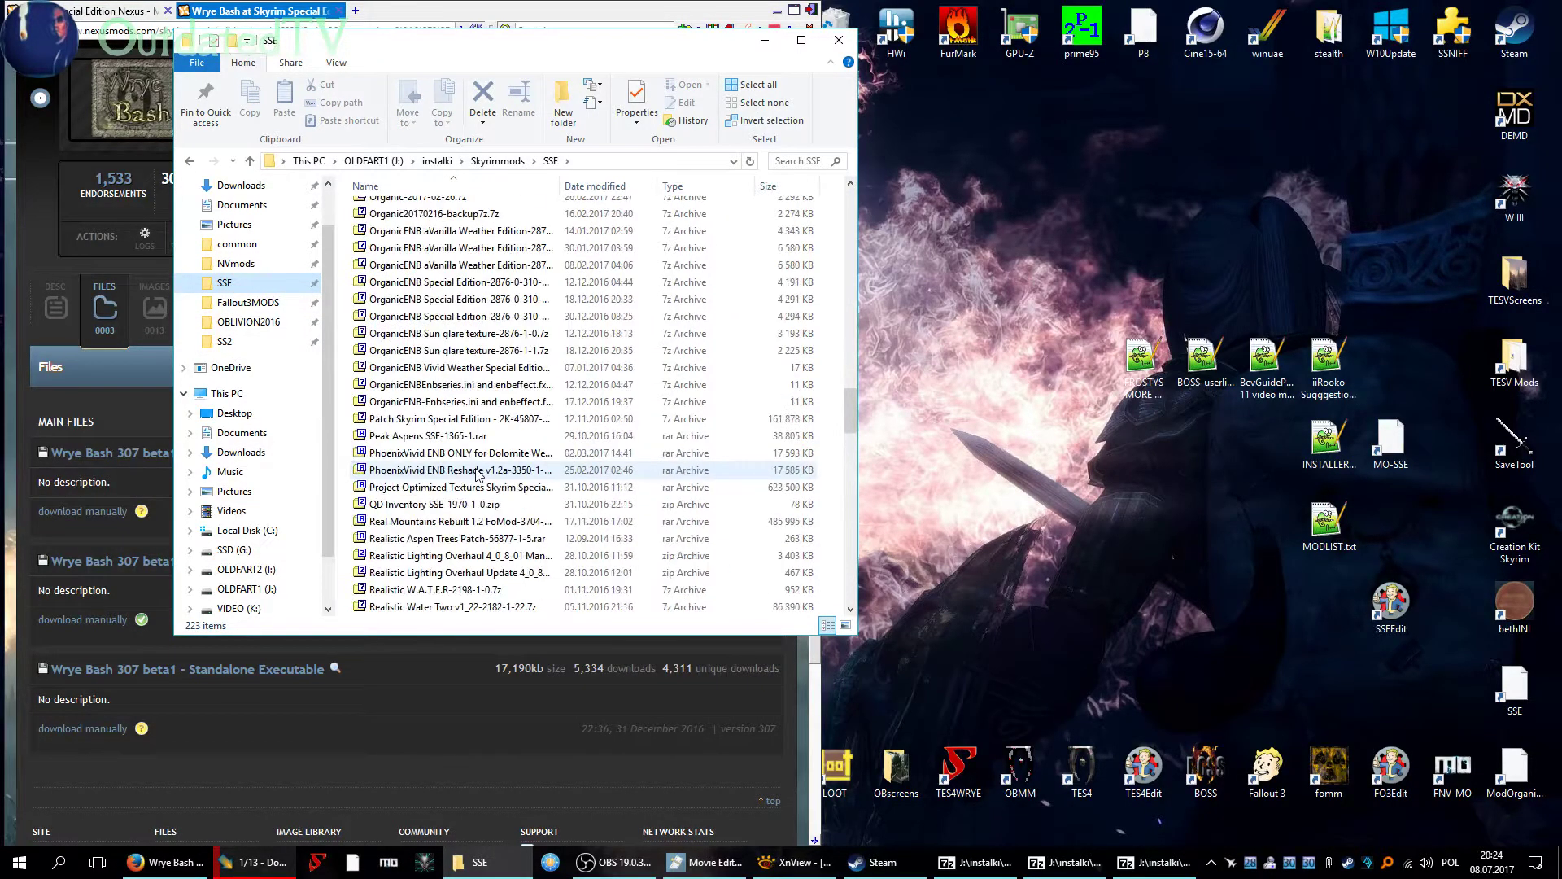
scroll(476, 475, down, 15)
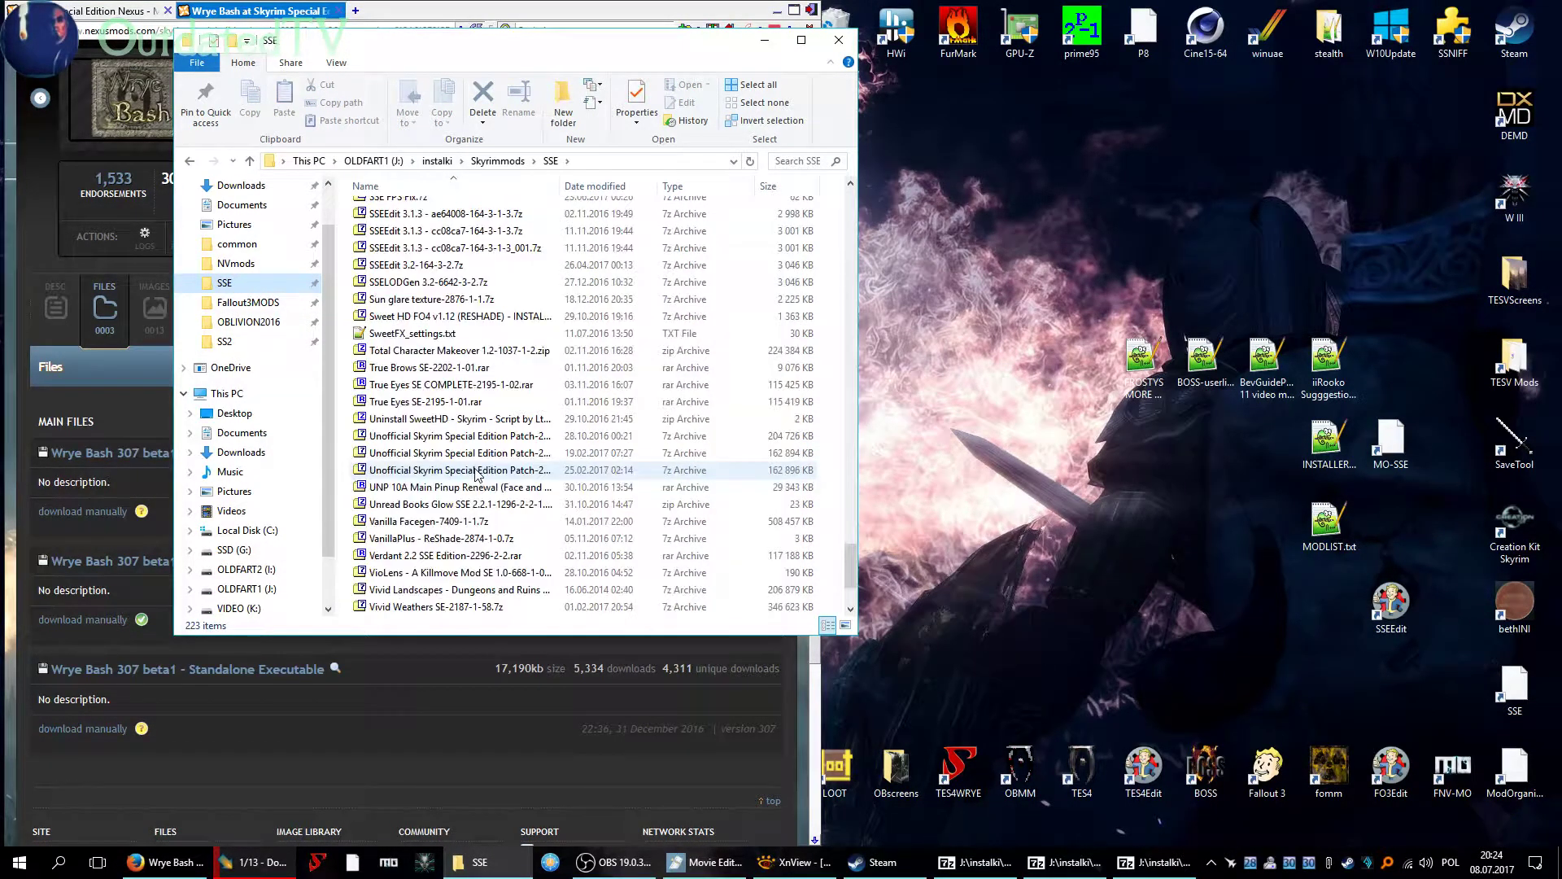
scroll(476, 475, down, 3)
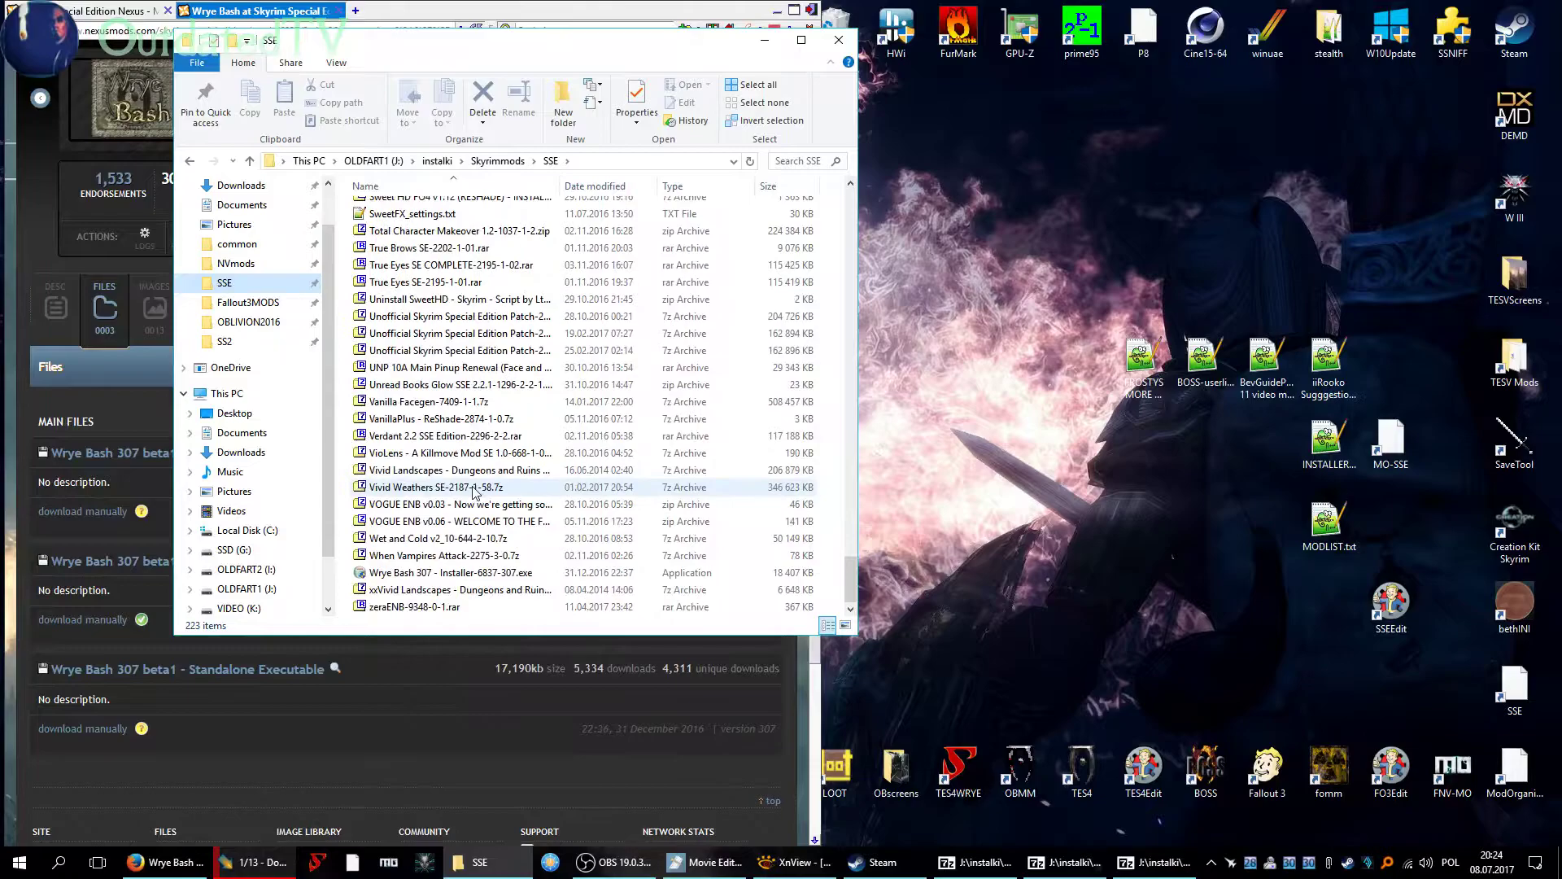
click(493, 578)
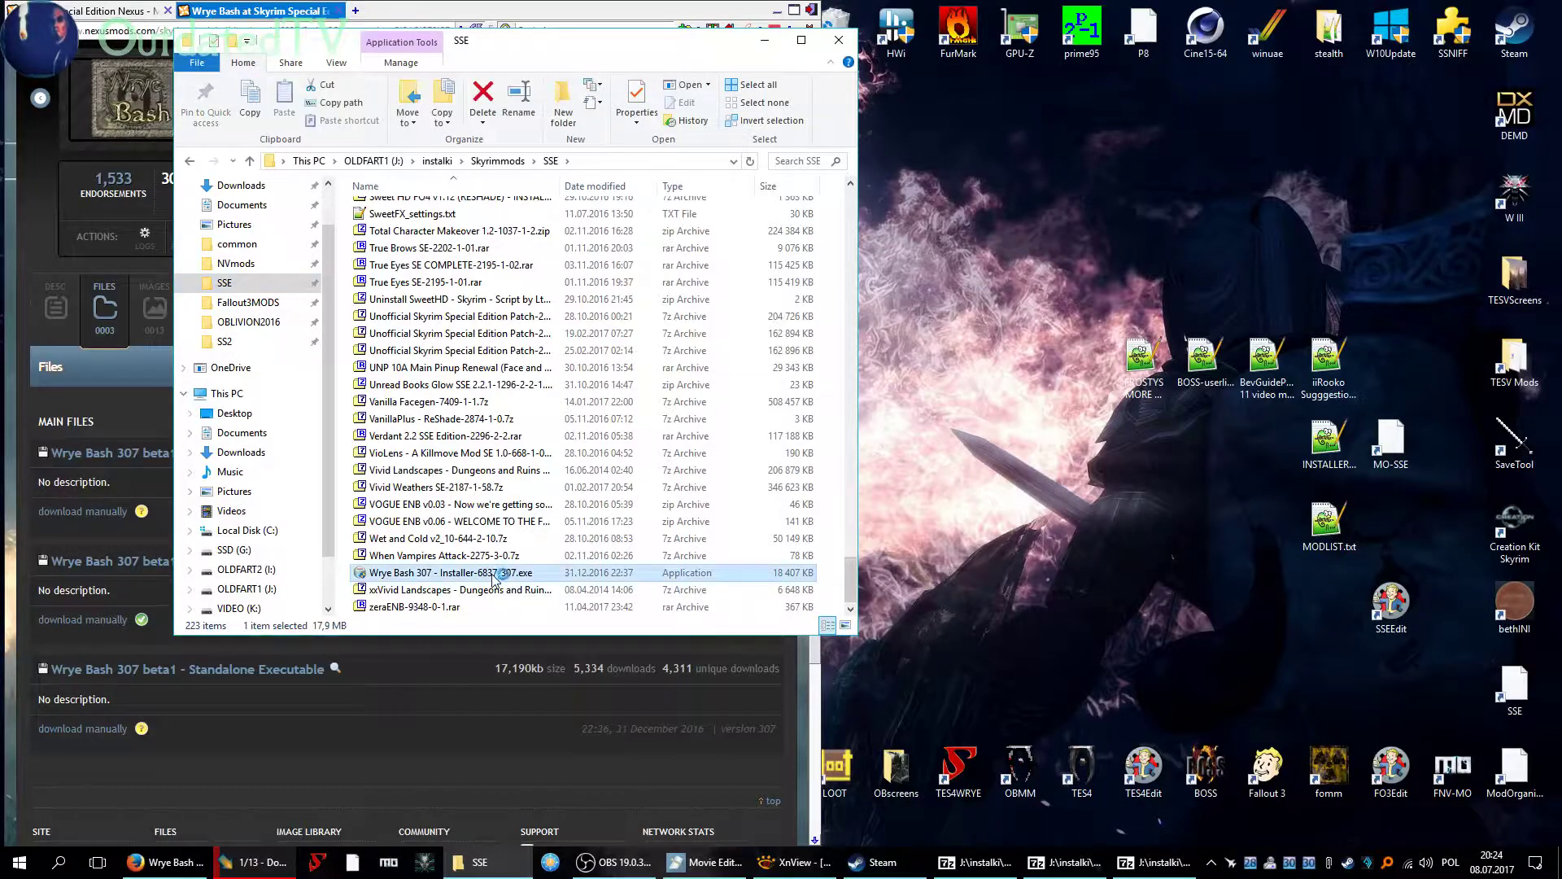
double_click(494, 578)
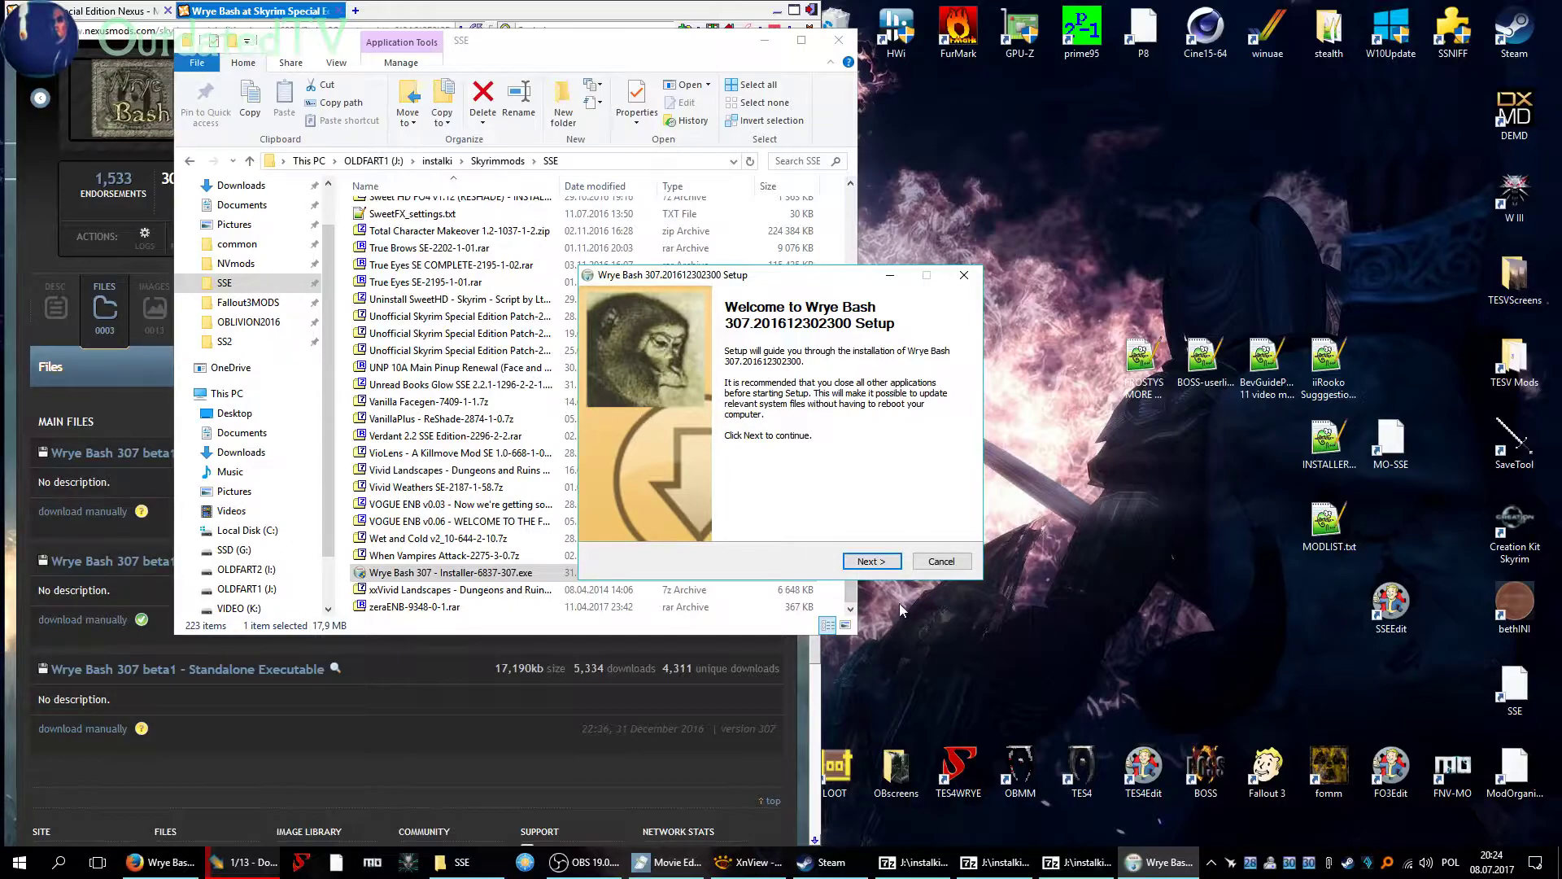
Deselect Oblivion and its standalone option in Wrye Bash setup, keep SkyrimSE Standalone as in the guide, and continue to component selection.
click(864, 561)
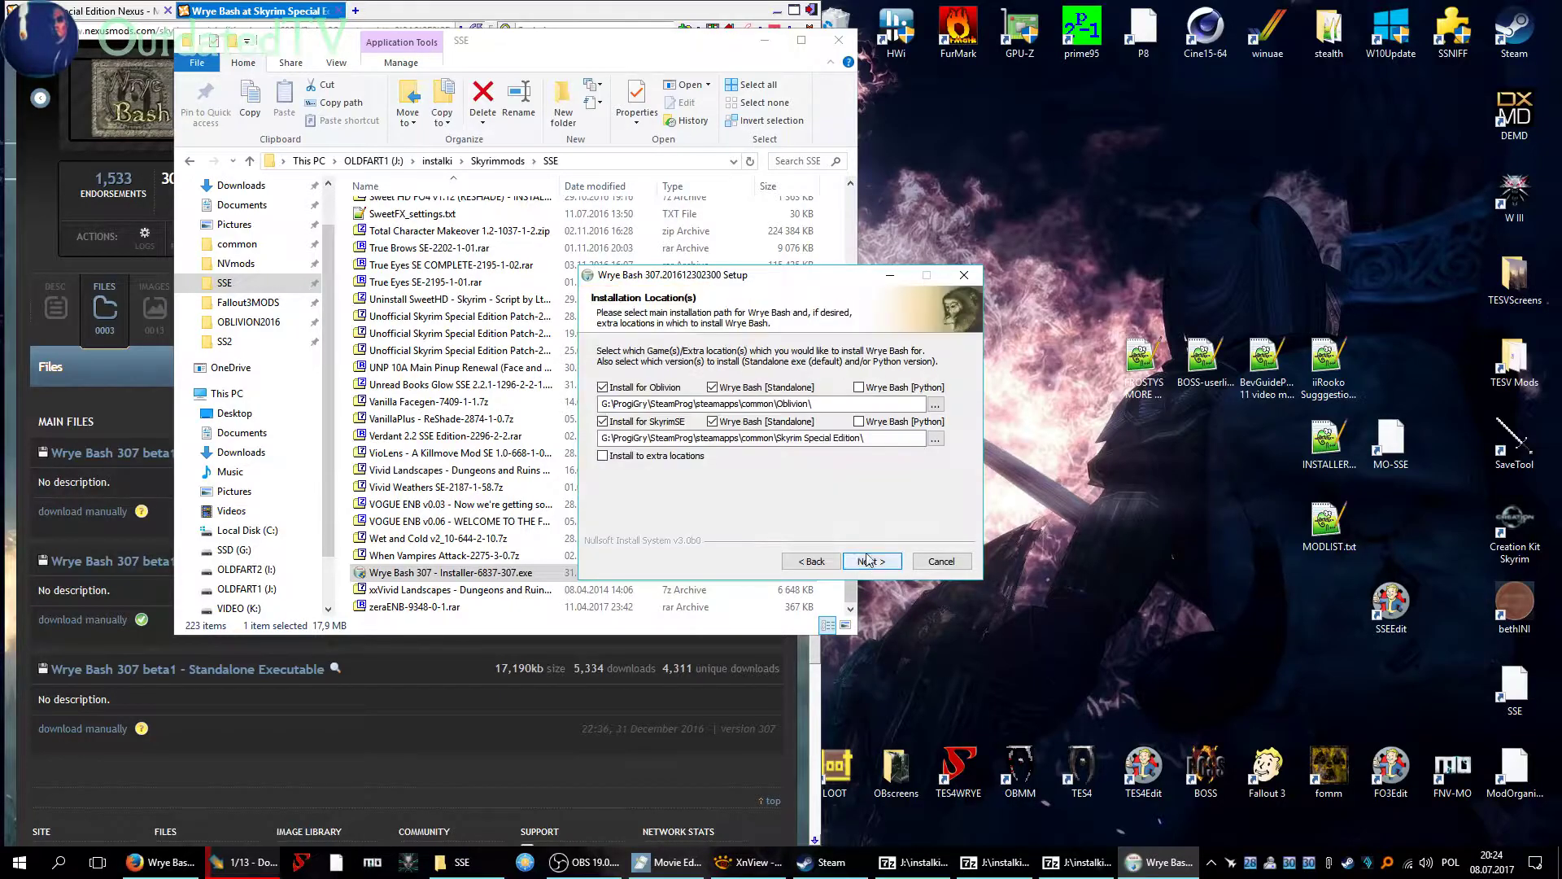
click(603, 388)
click(714, 388)
click(65, 11)
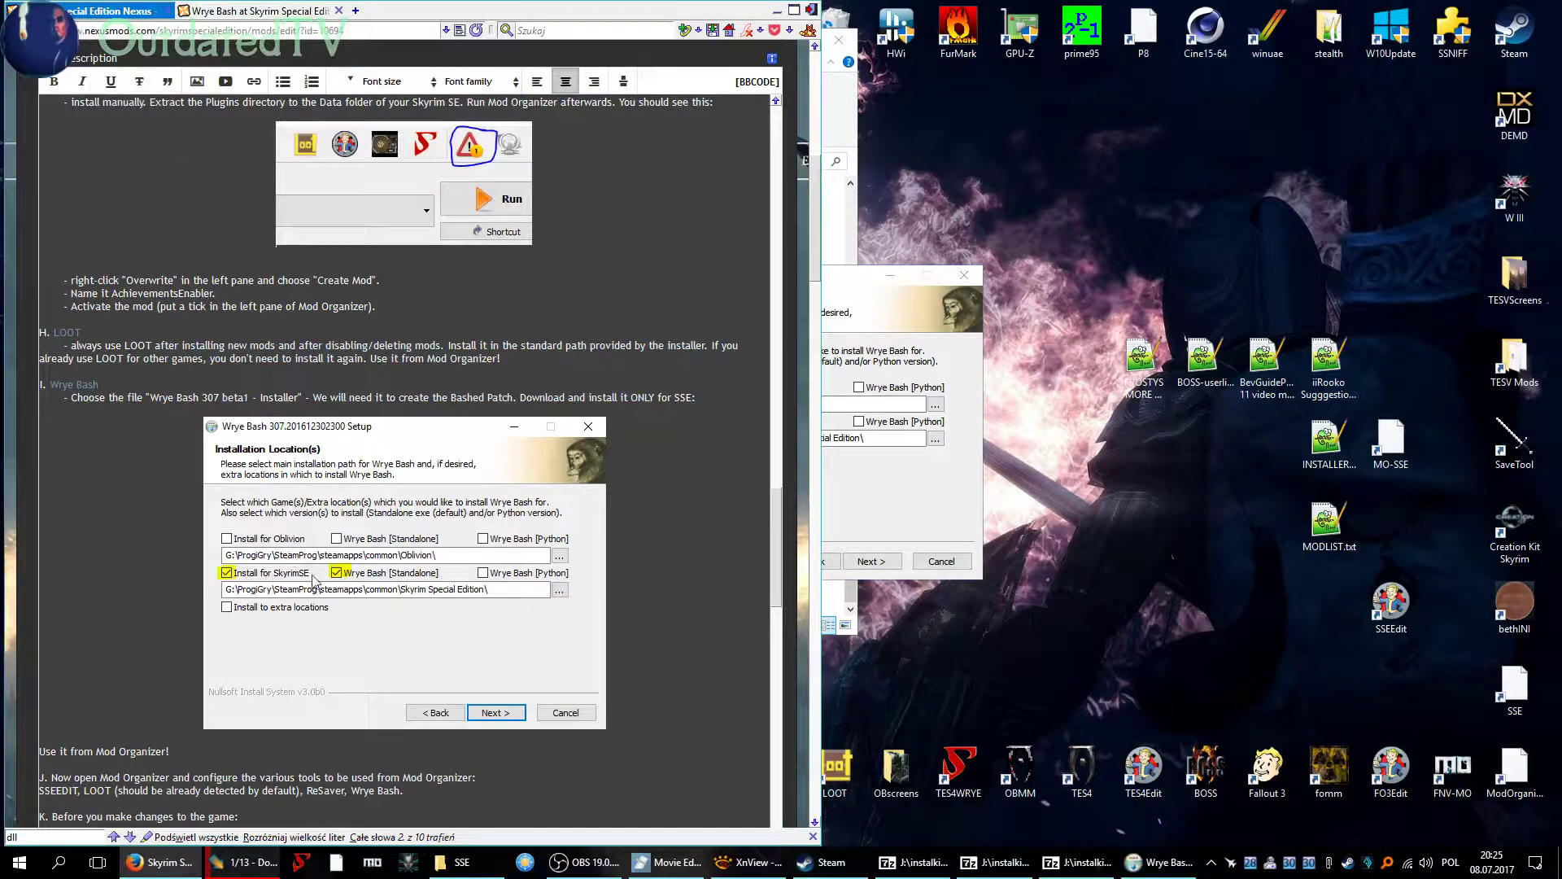
click(920, 498)
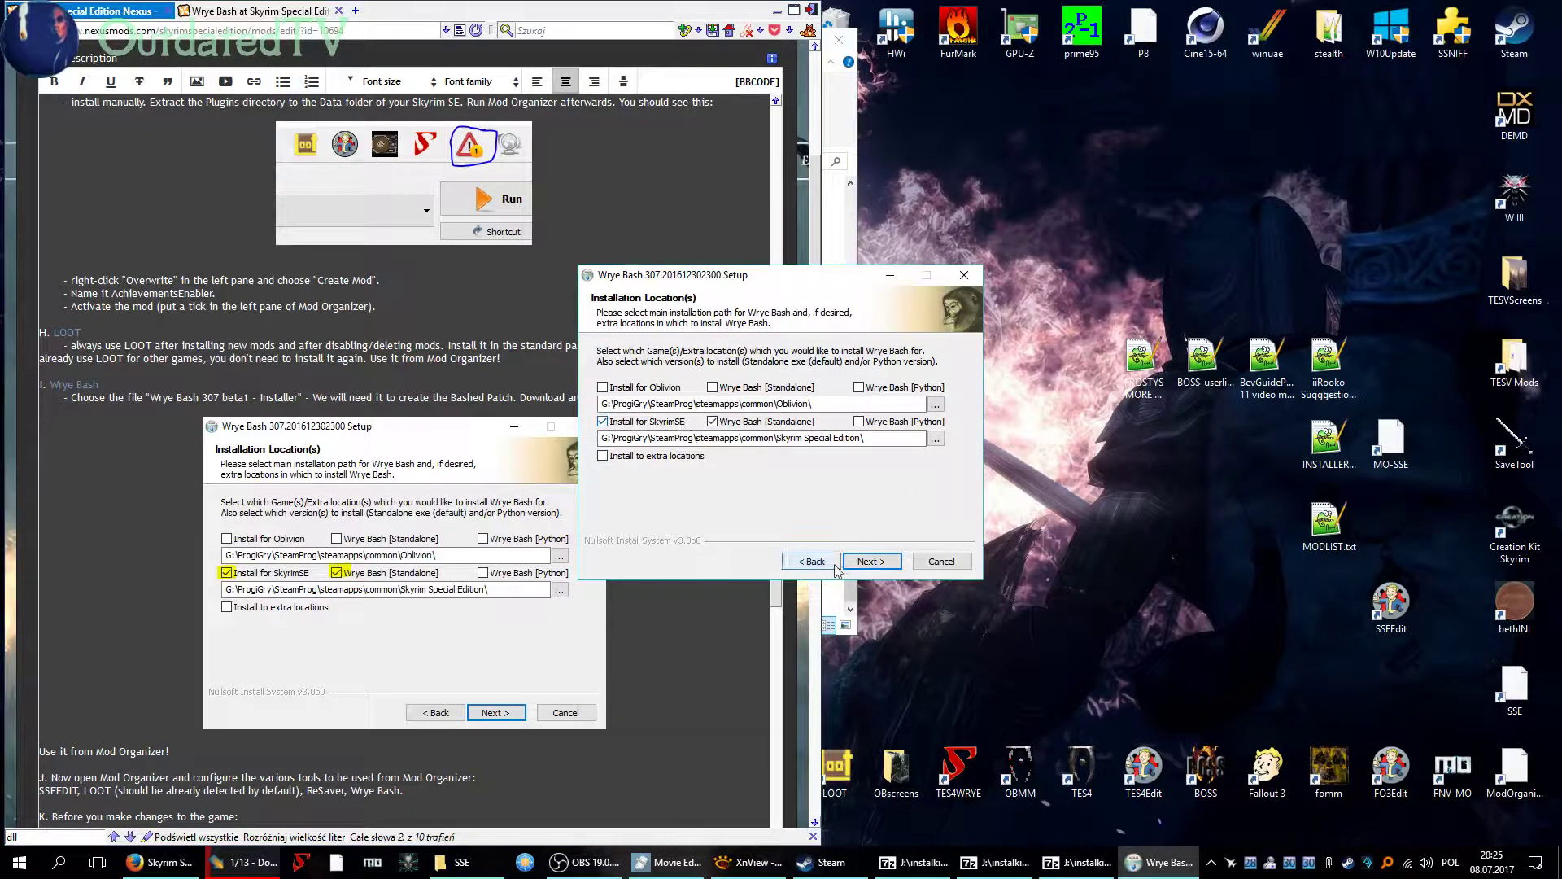
click(872, 561)
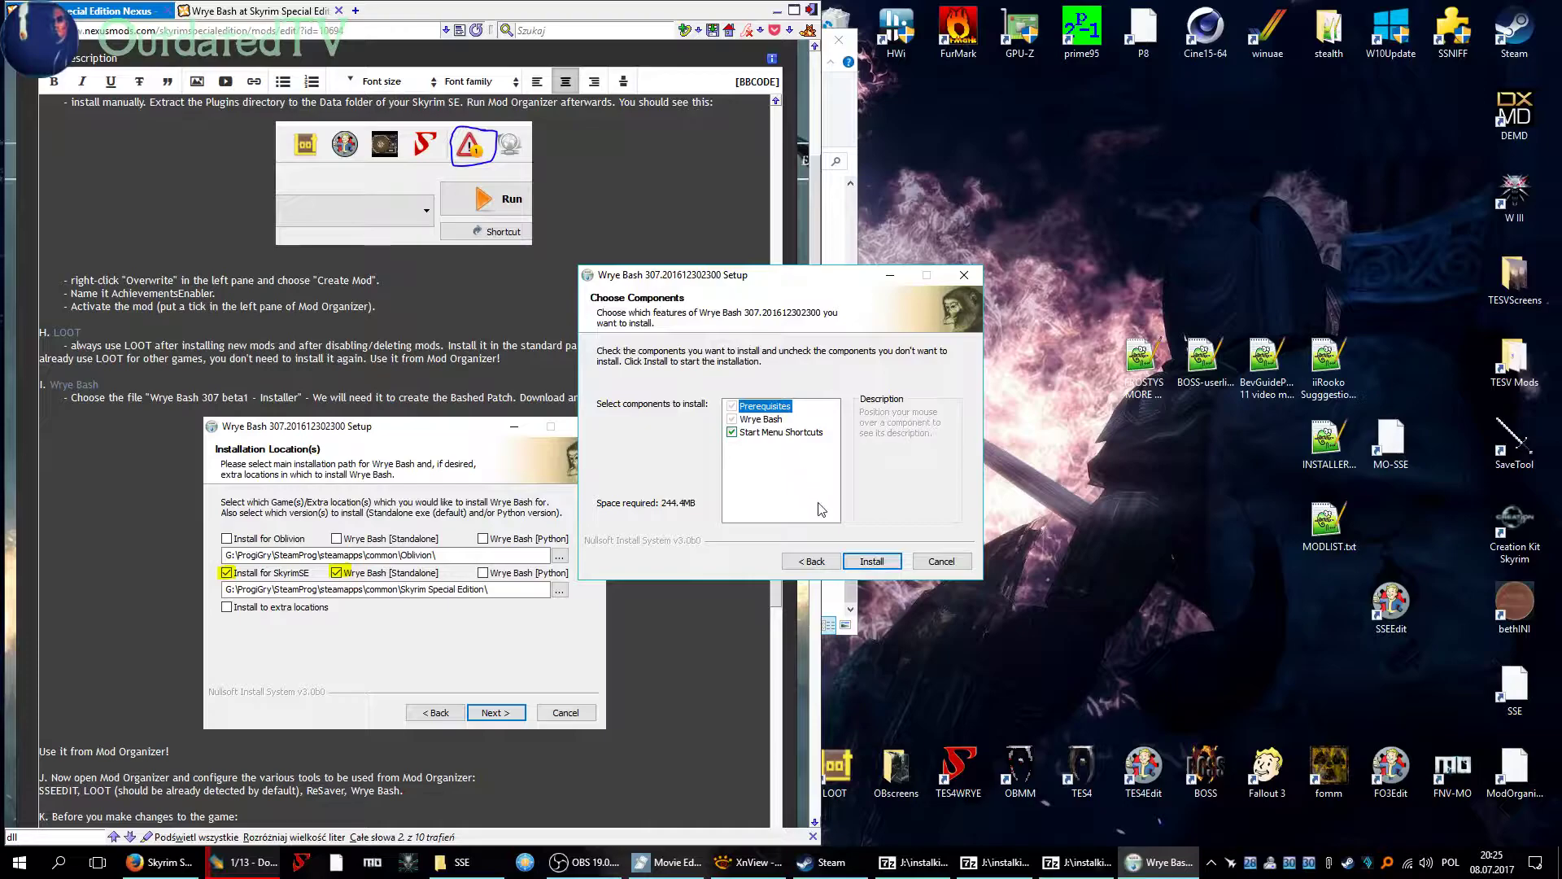
Install Wrye Bash without Start Menu shortcuts, show the installation details, and close the setup with View Readme deselected.
click(731, 432)
click(869, 562)
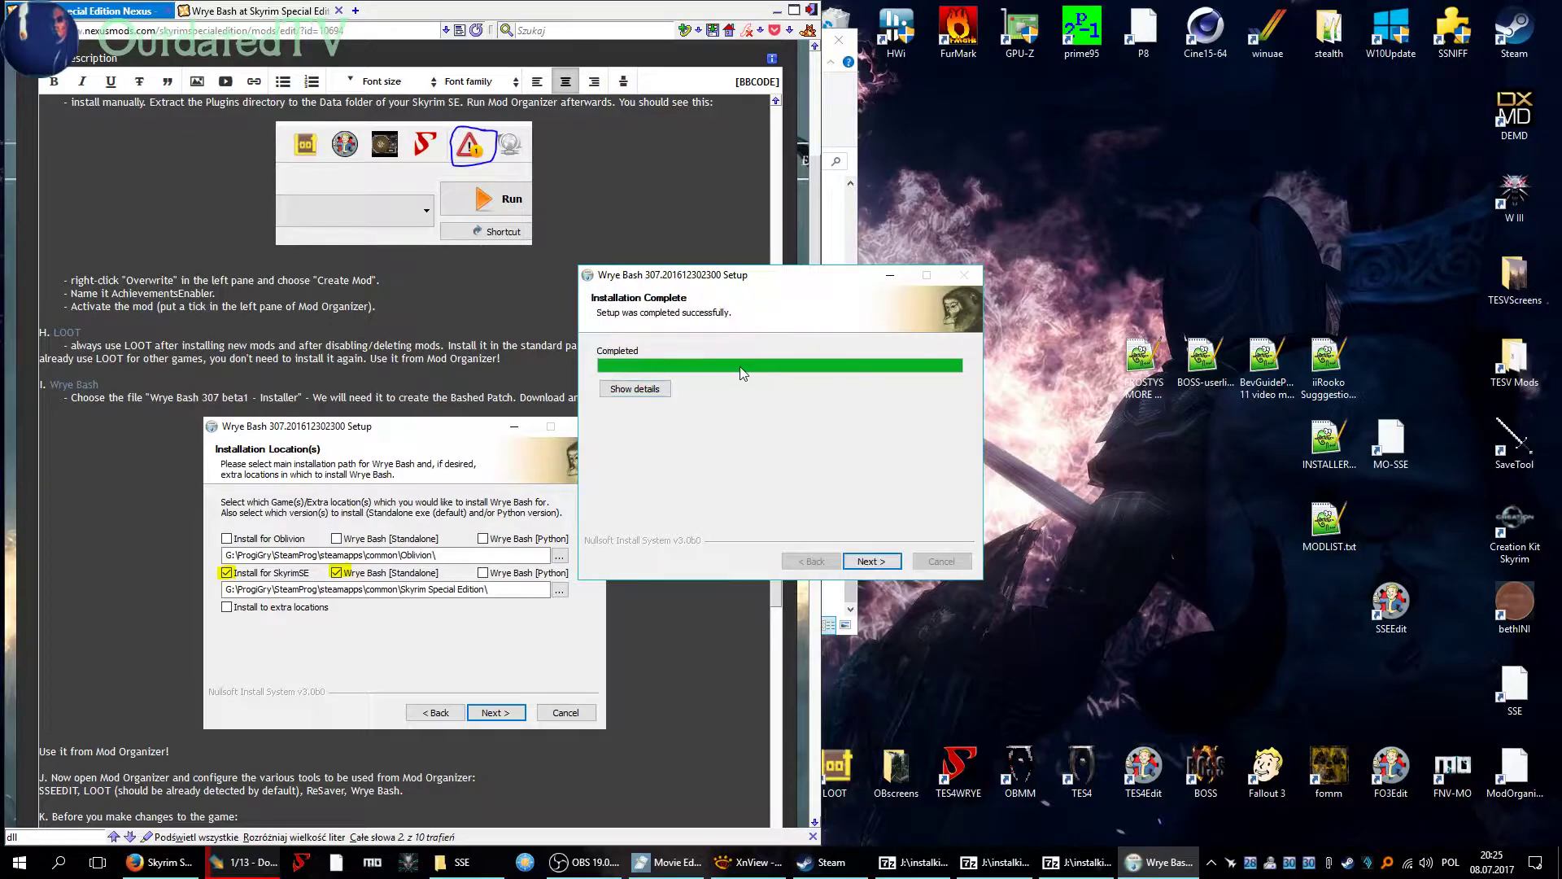
click(661, 407)
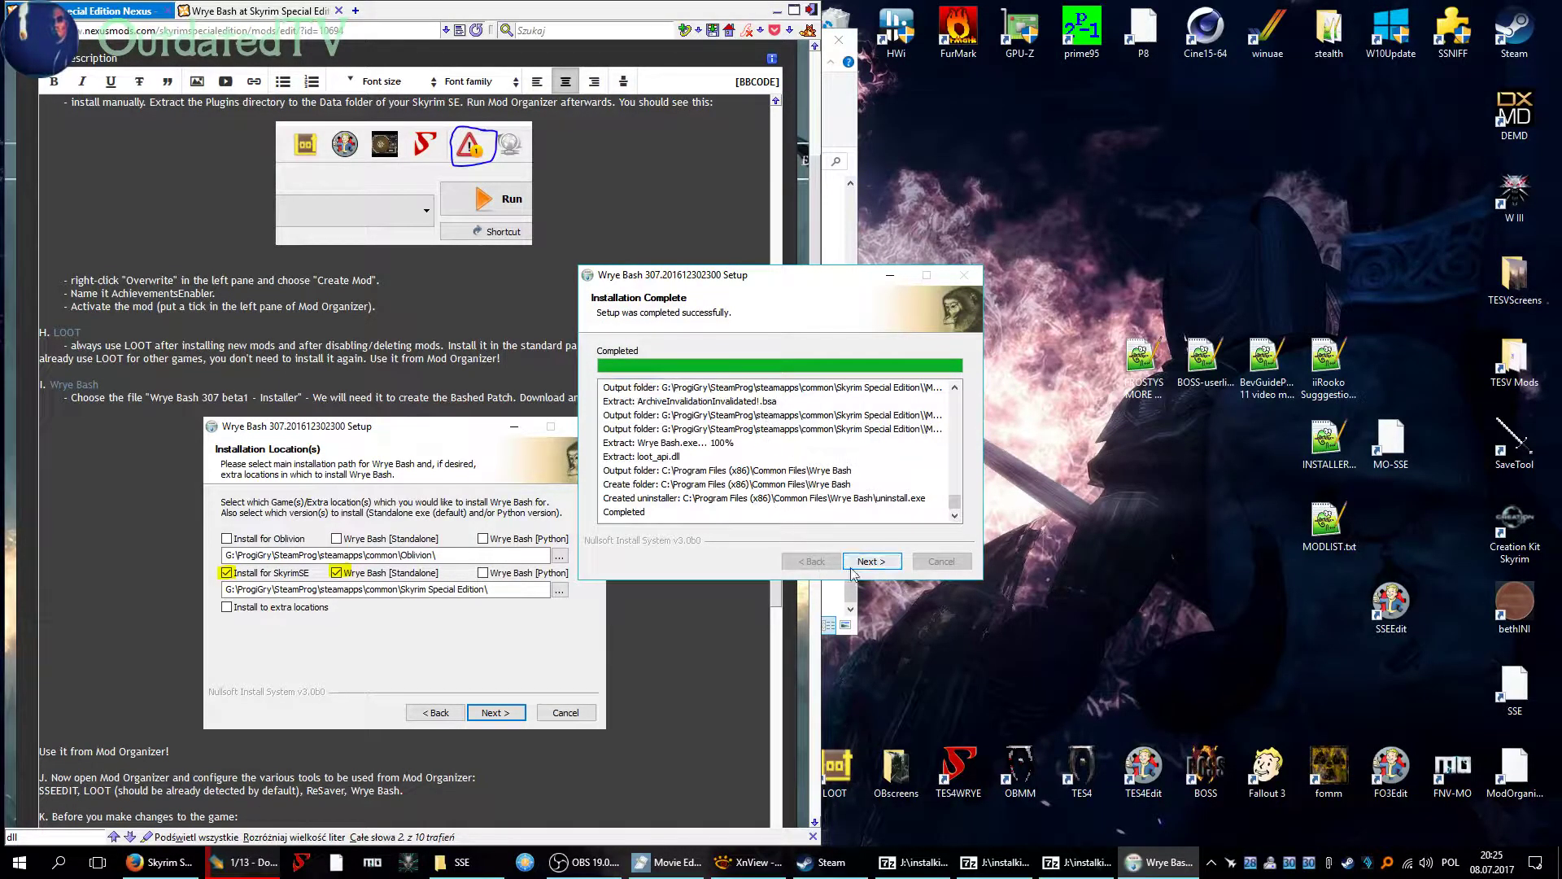
click(875, 563)
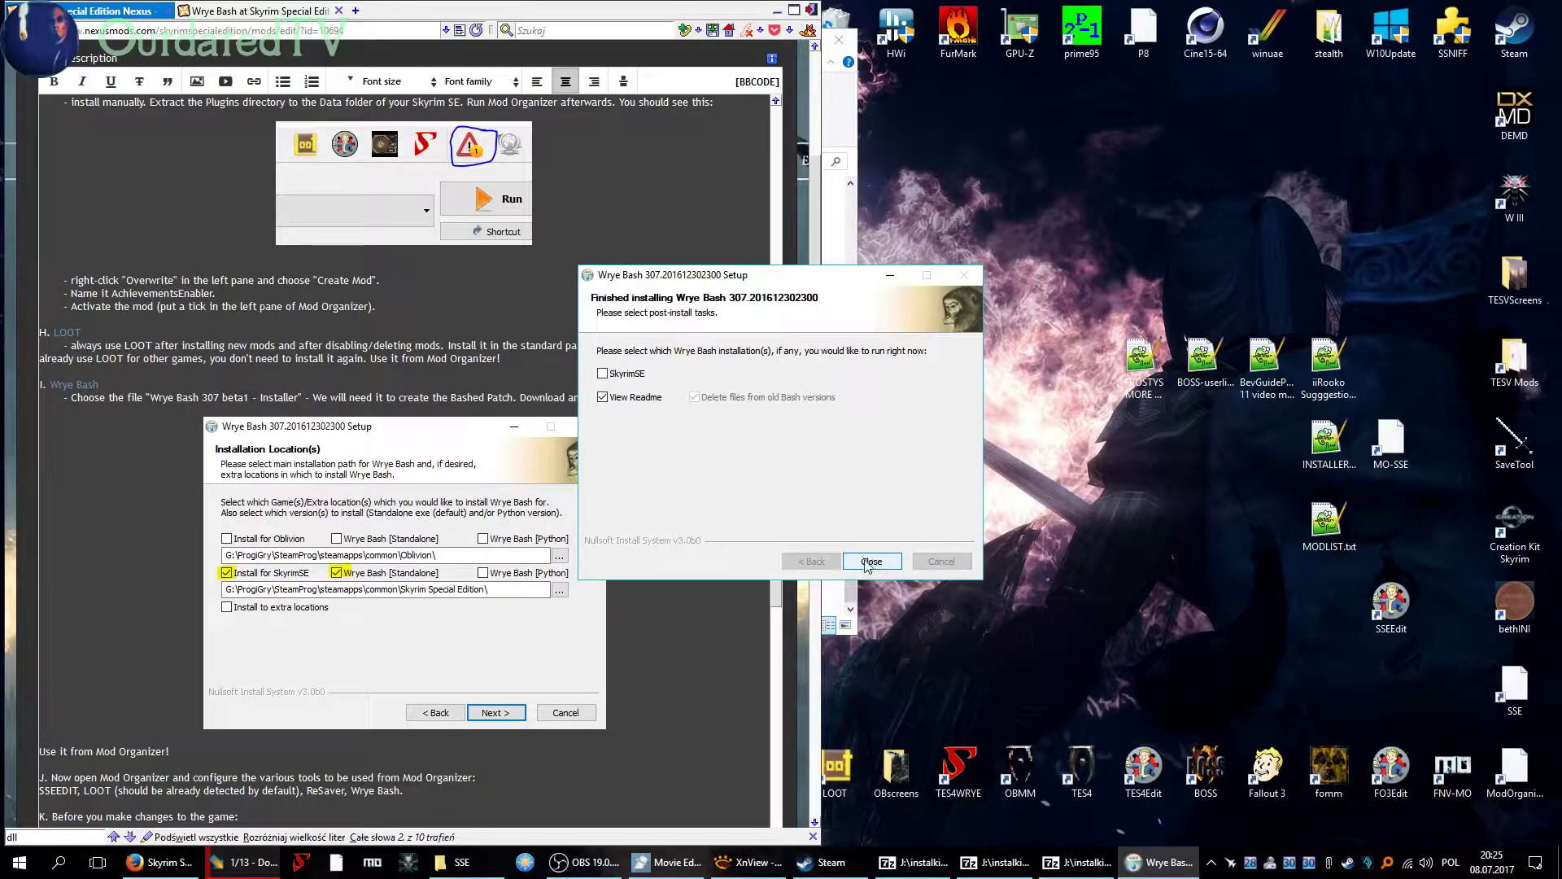
click(600, 398)
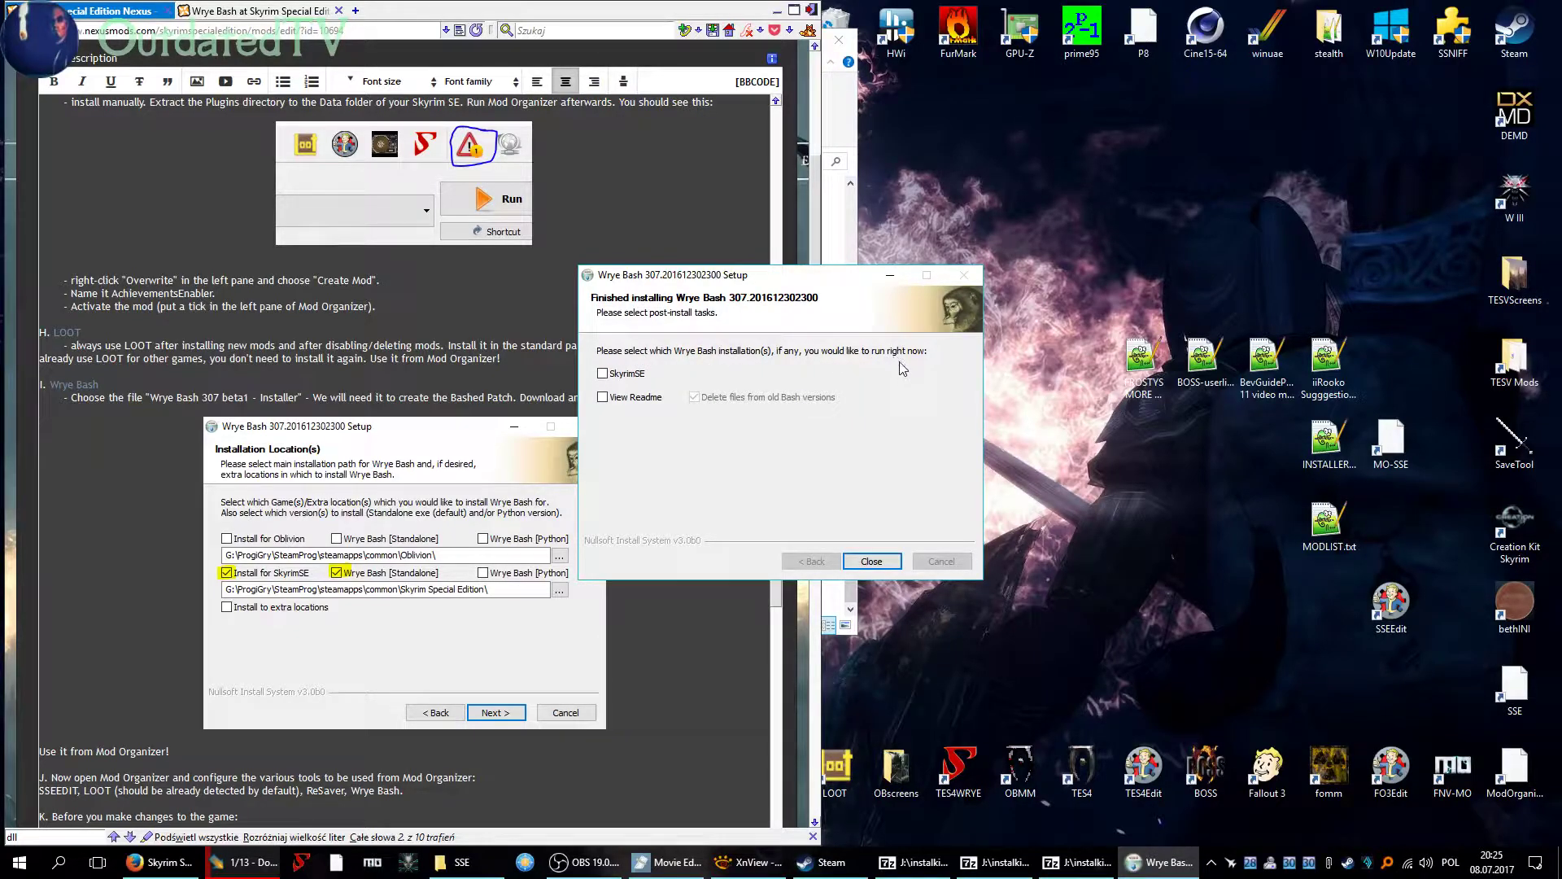
click(871, 562)
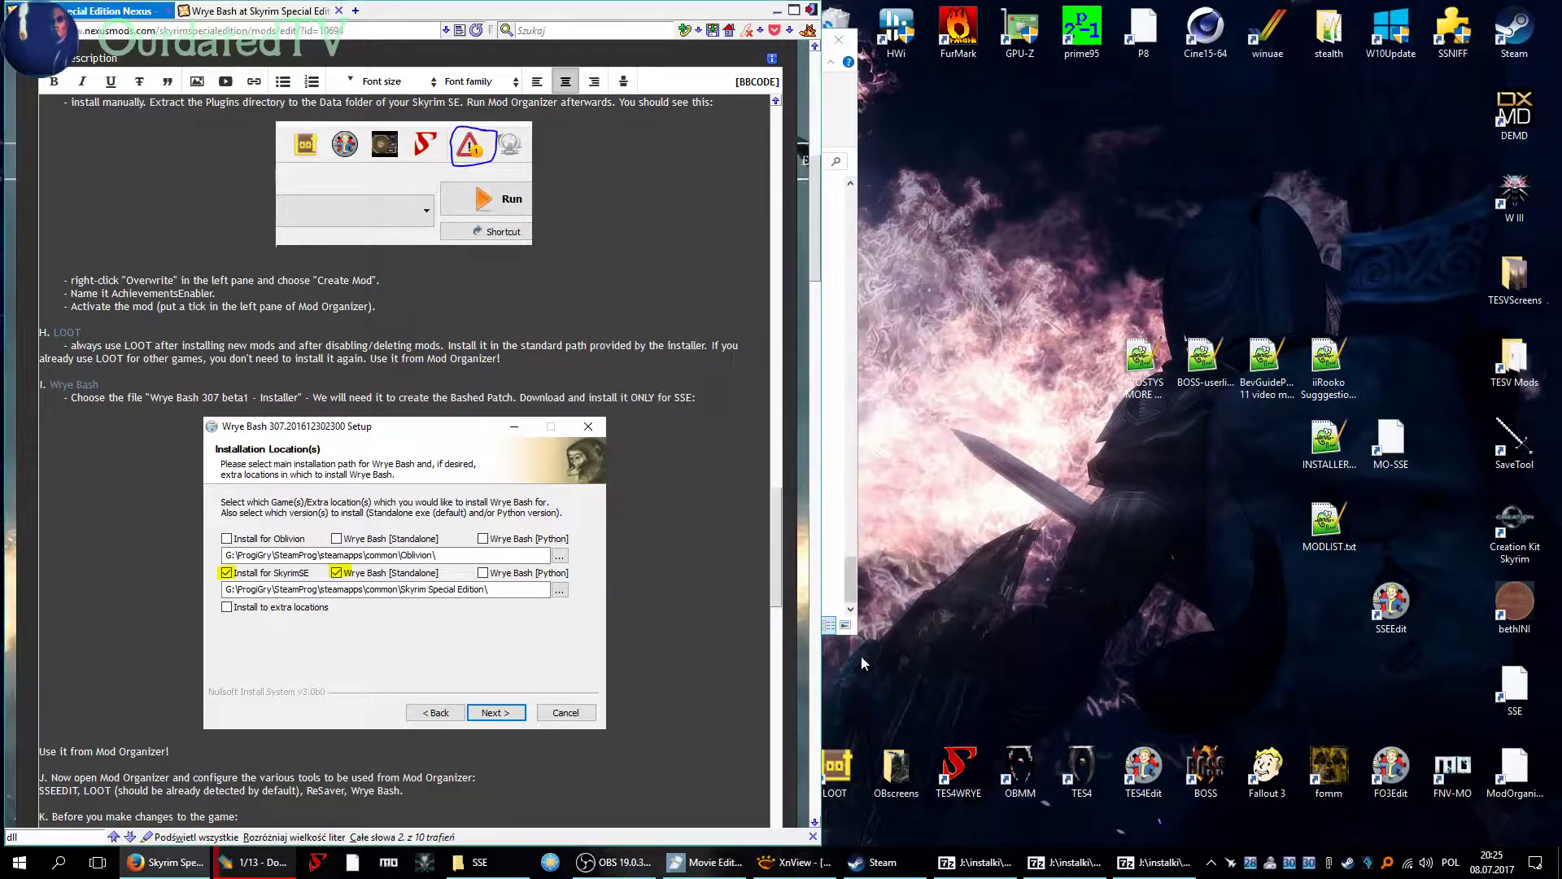
Read the guide's sections J and K, then open Mod Organizer from the MO-SSE desktop shortcut.
scroll(638, 649, down, 5)
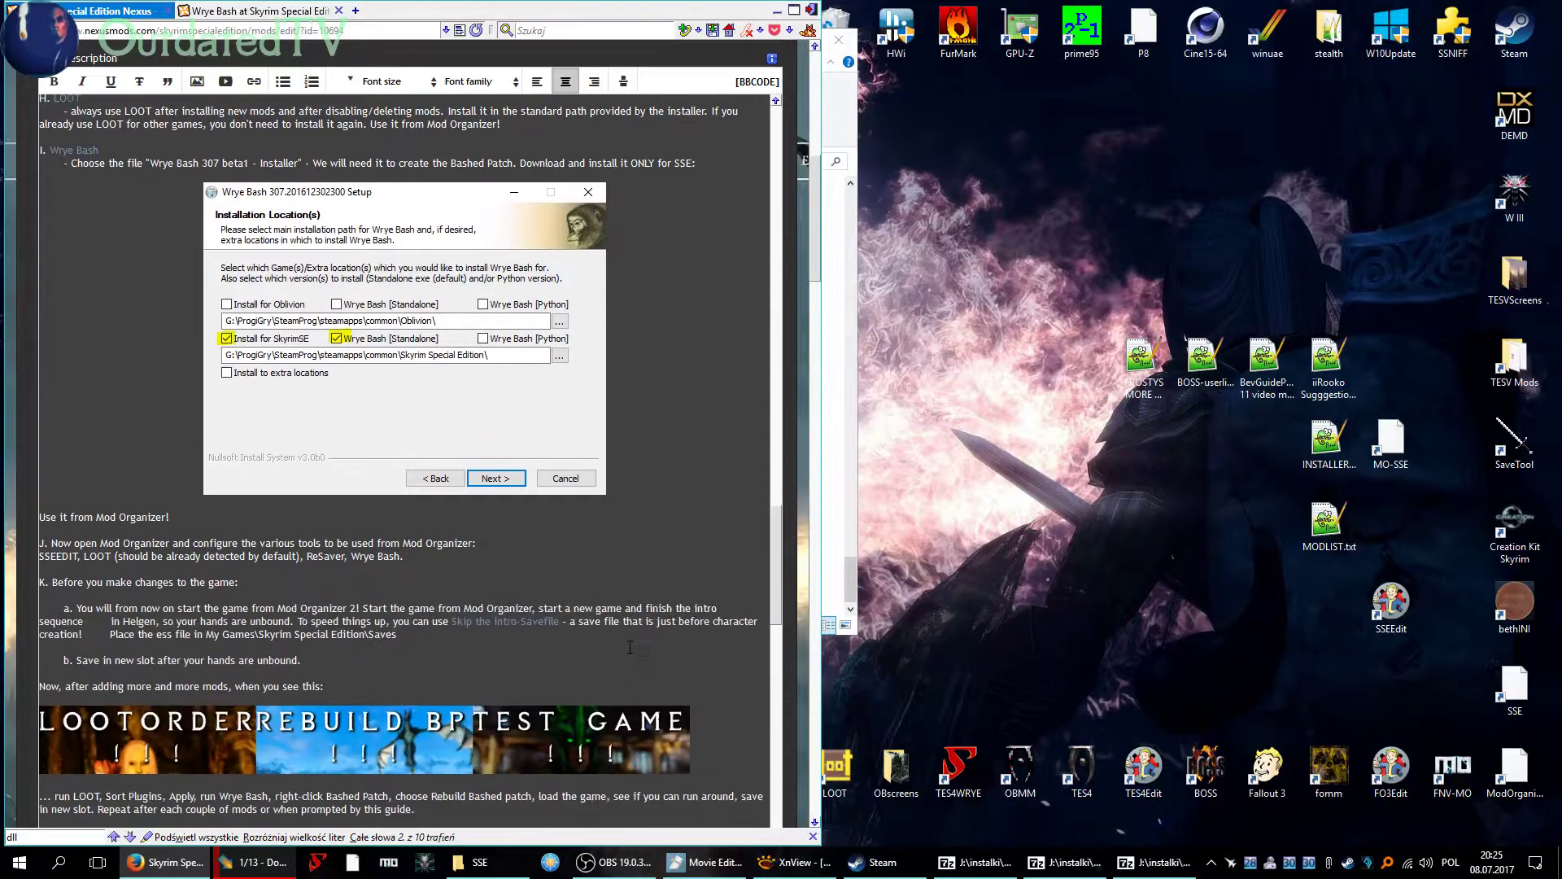
scroll(469, 598, down, 3)
scroll(177, 391, down, 5)
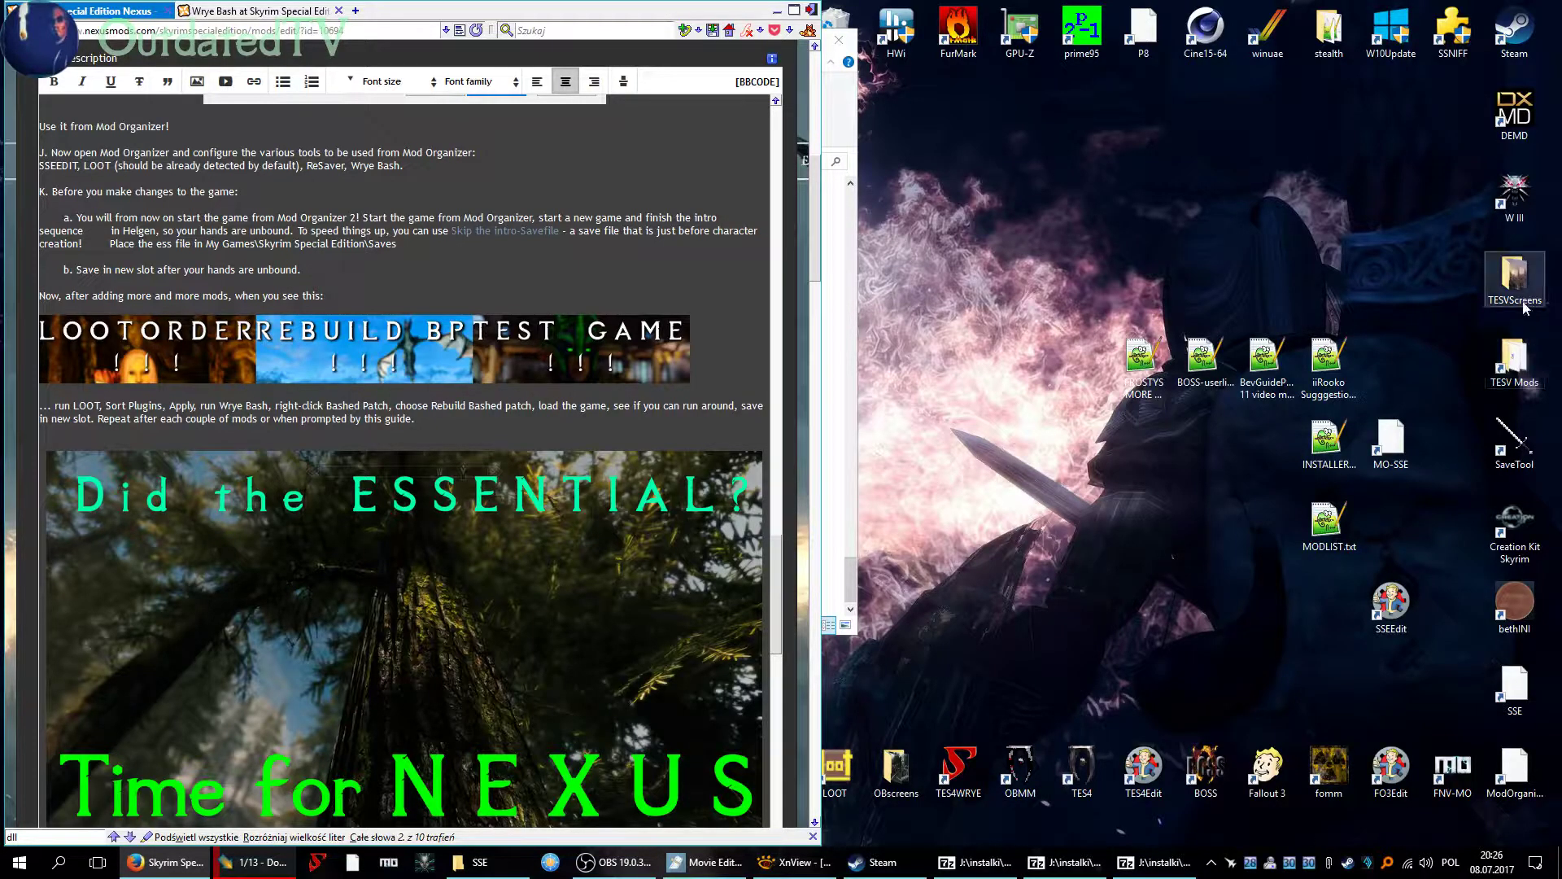
double_click(1391, 444)
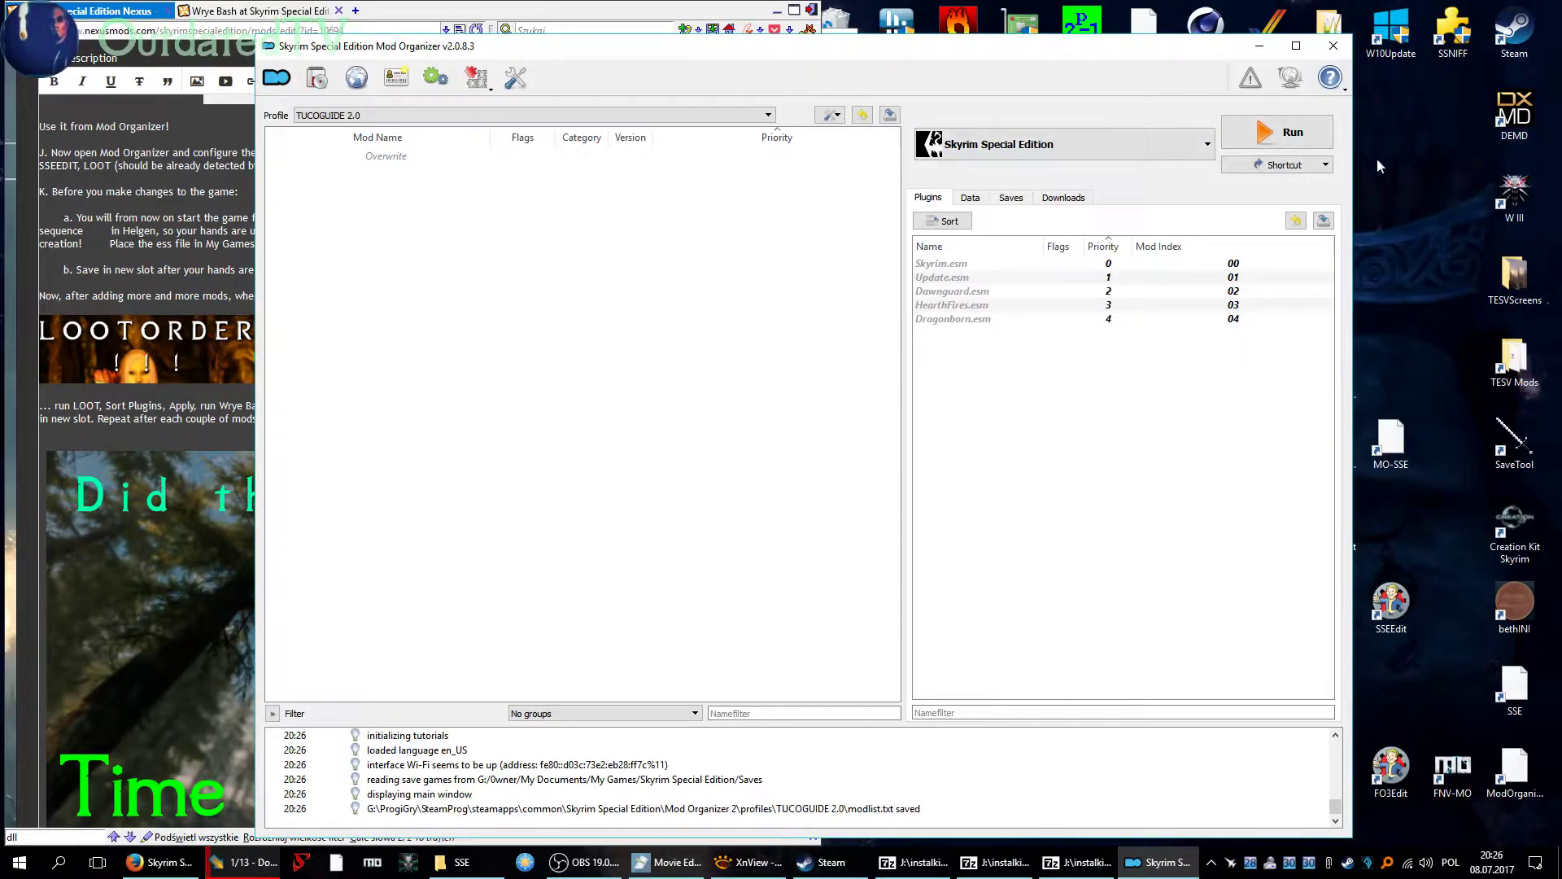
Run LOOT through Mod Organizer, look over its plugin list and Sort Plugins command, and close LOOT.
click(1206, 148)
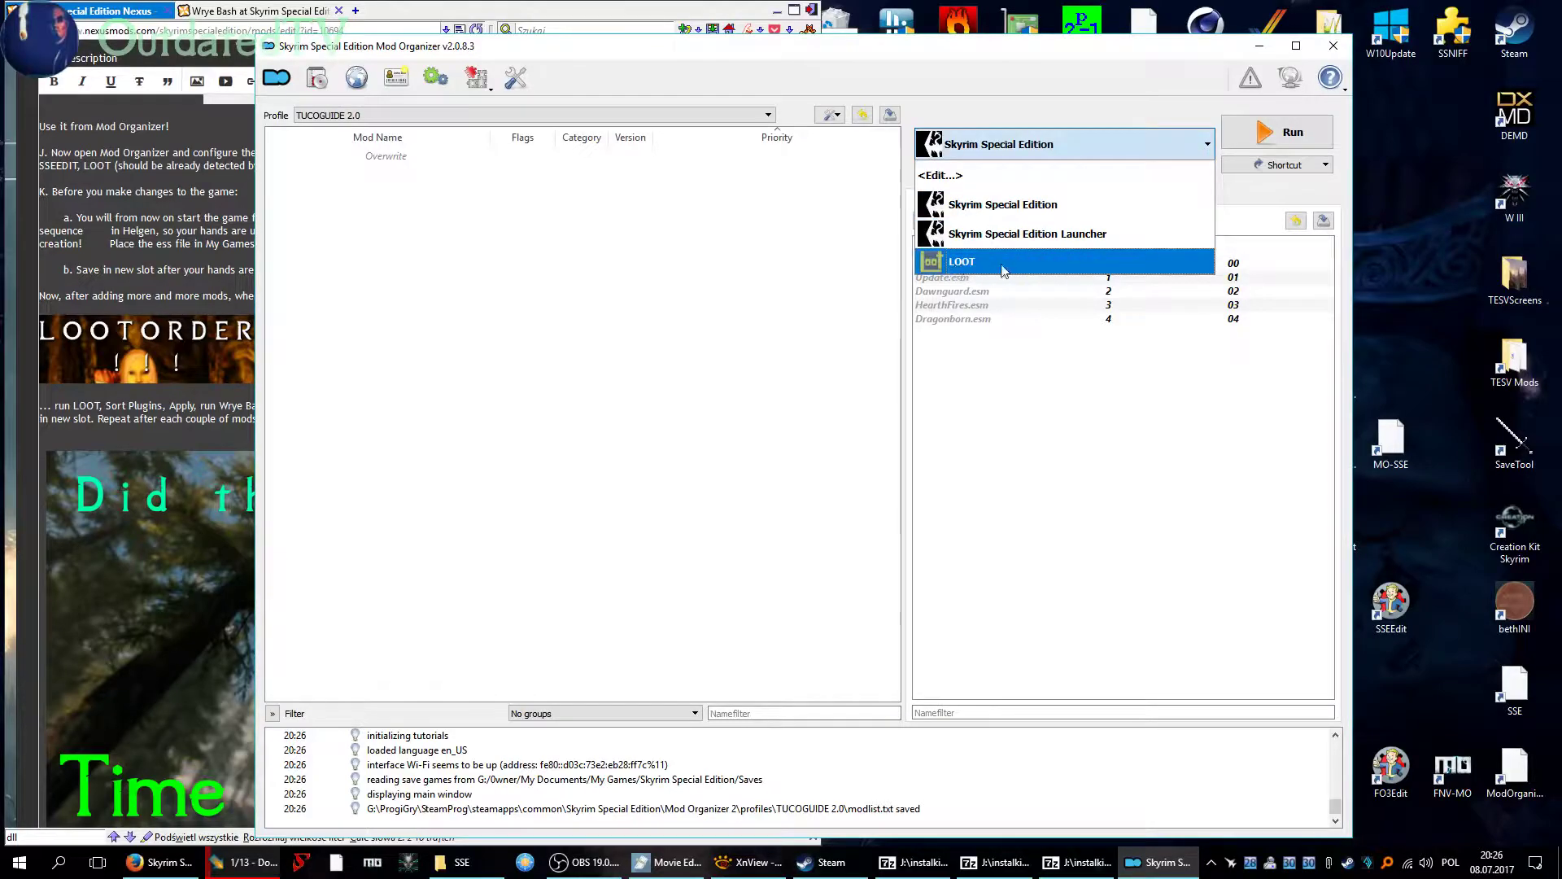
click(963, 262)
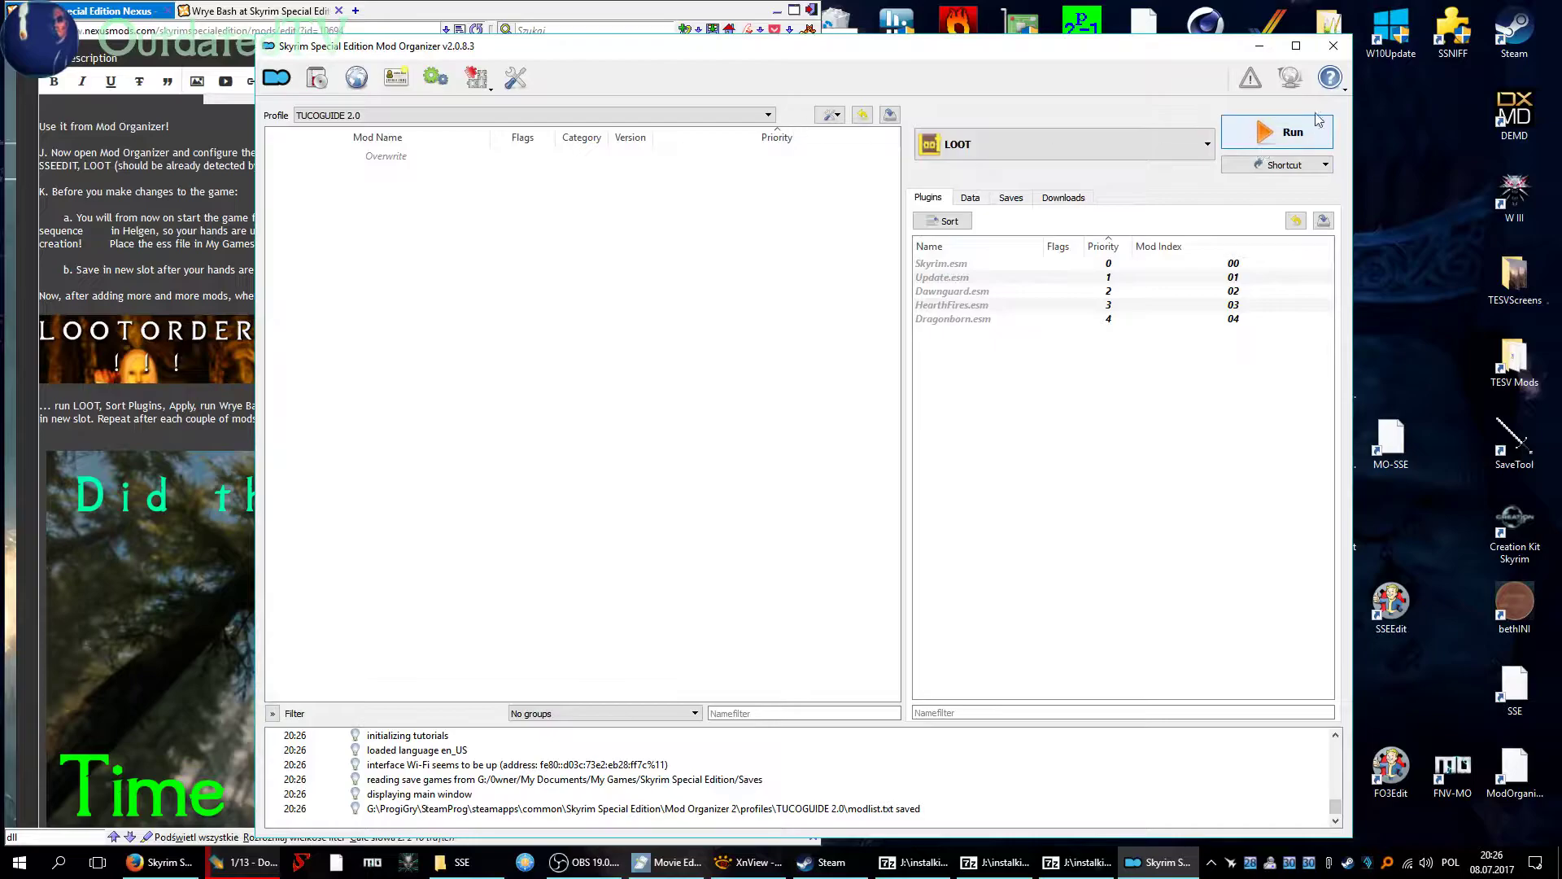
click(1278, 132)
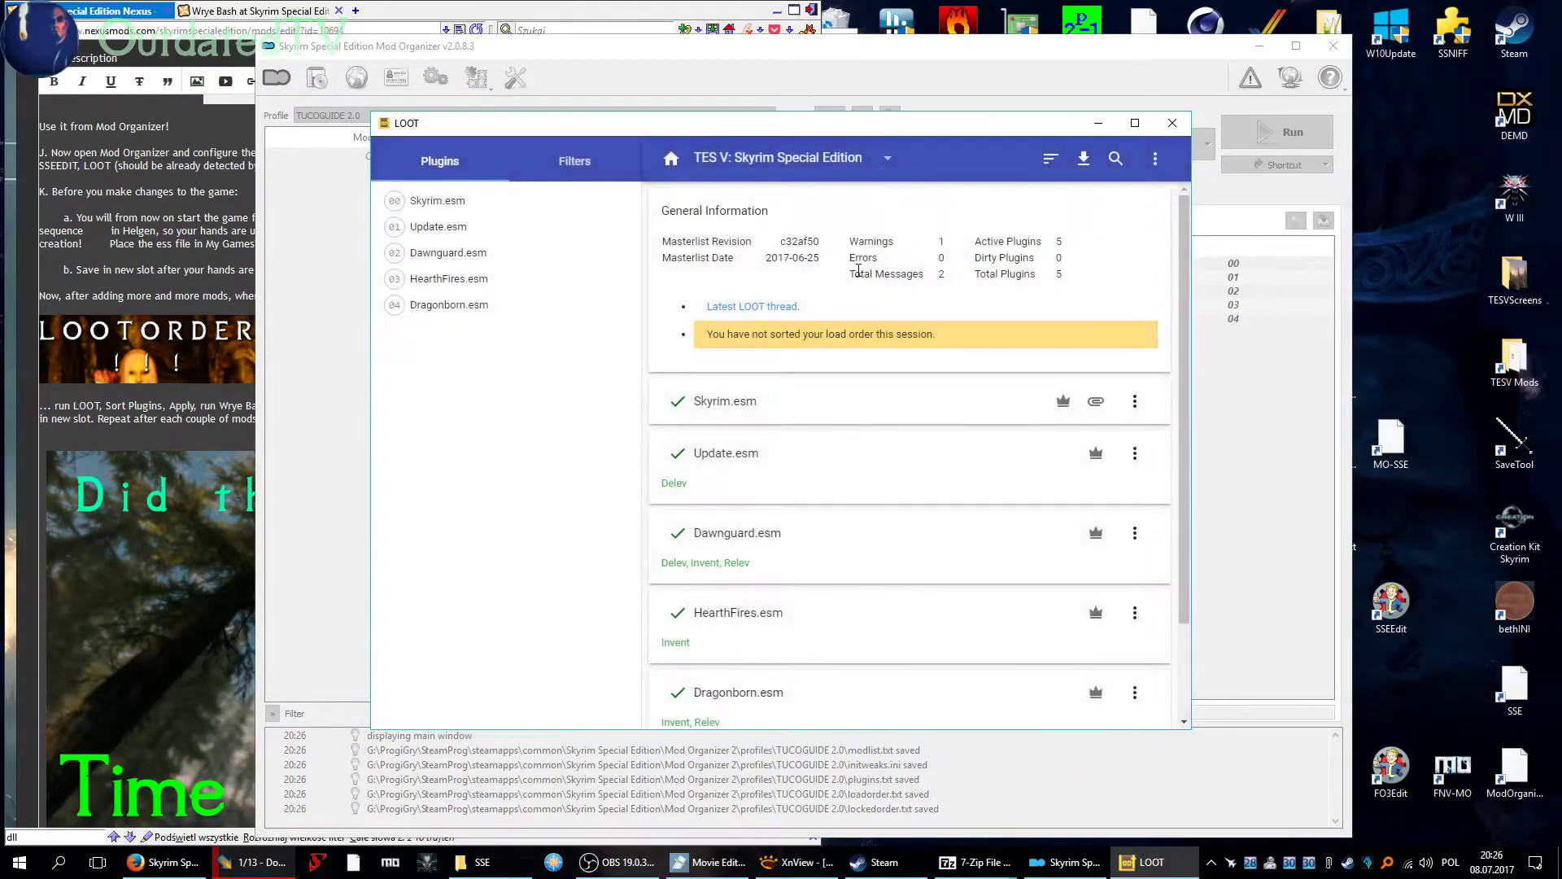
scroll(940, 348, down, 2)
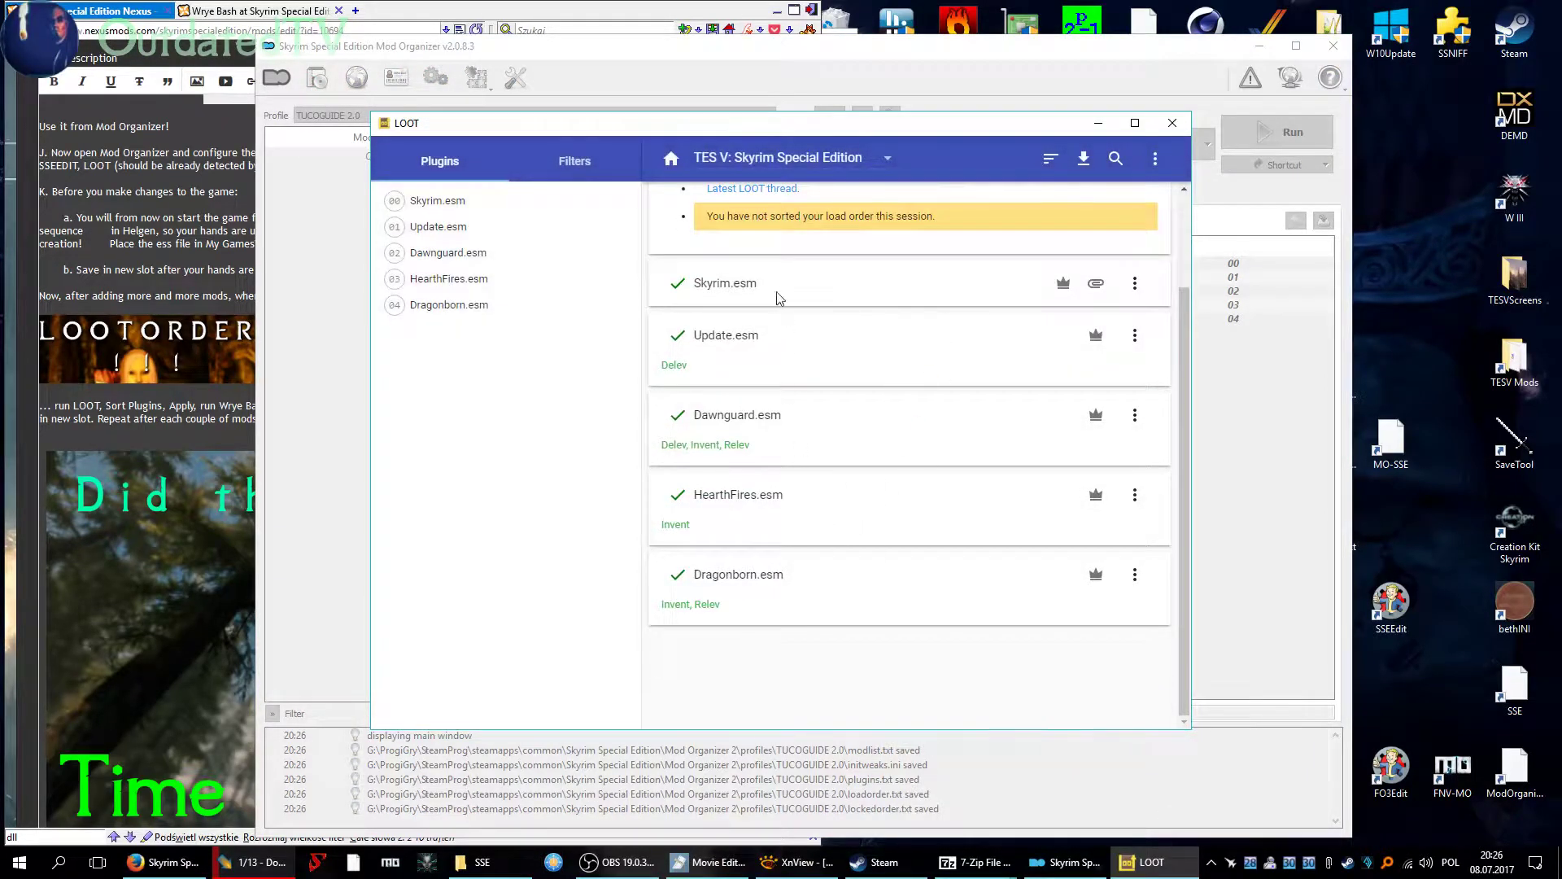
scroll(862, 362, up, 2)
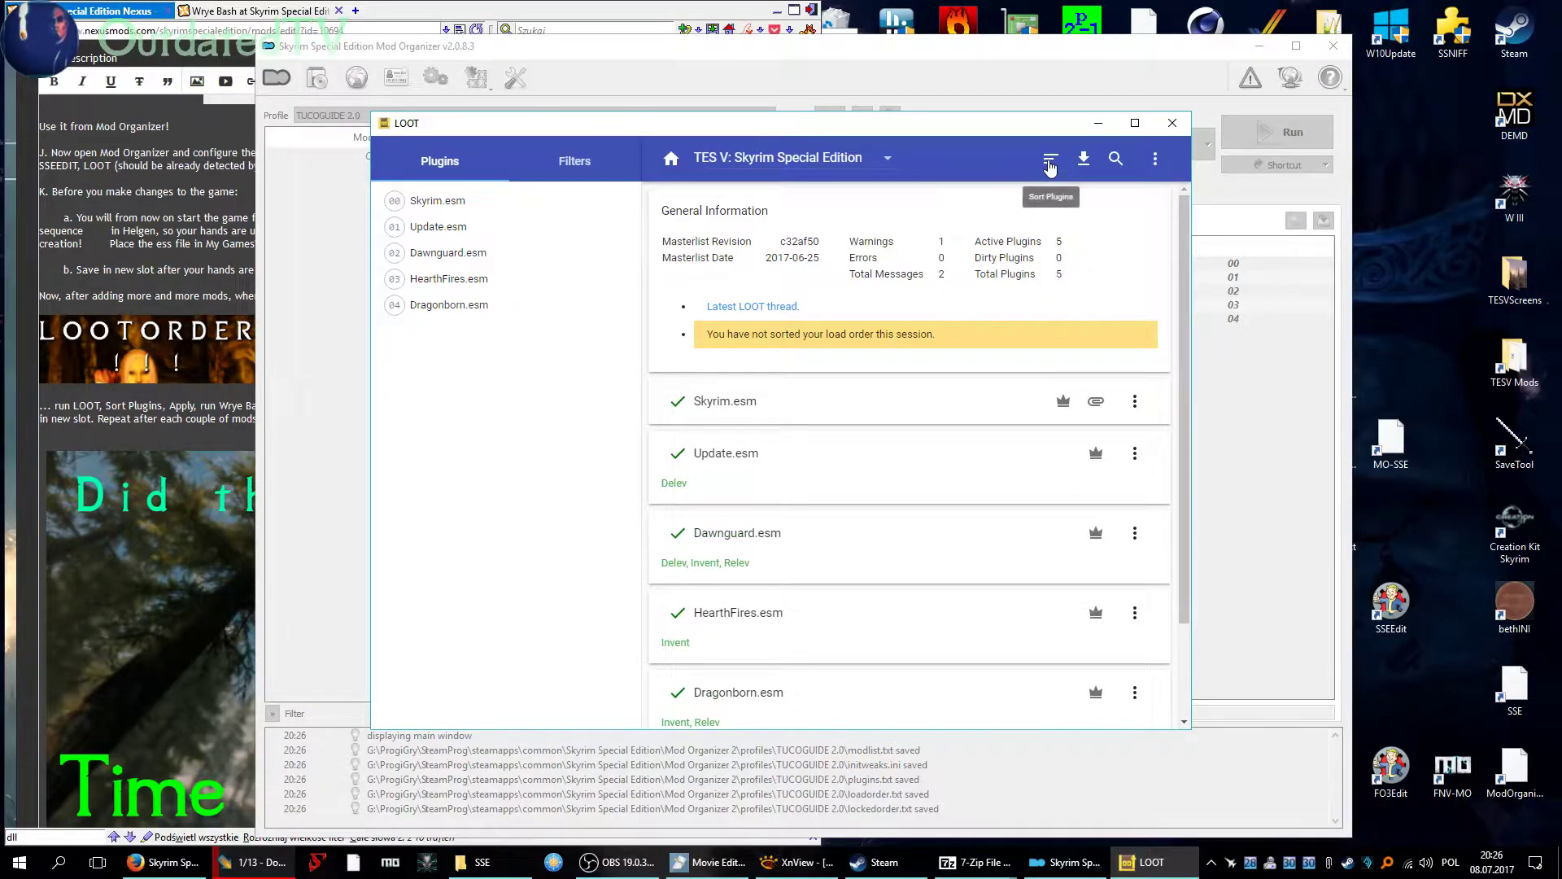
click(1172, 123)
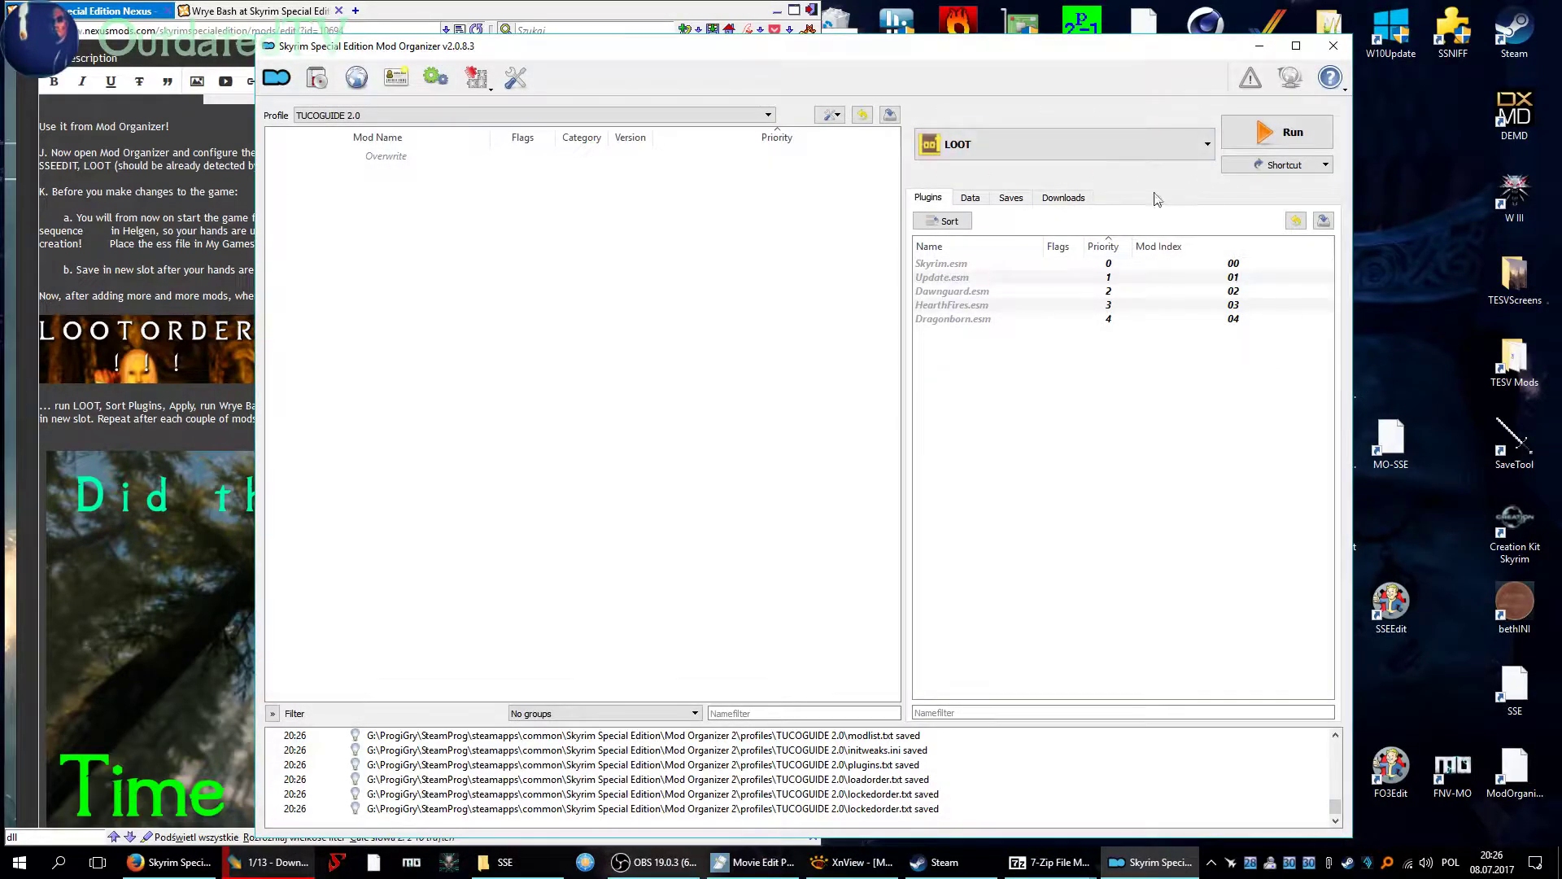
Start editing Mod Organizer's executables and browse for a binary in the steamapps\common\Skyrim Special Edition folder.
click(1213, 144)
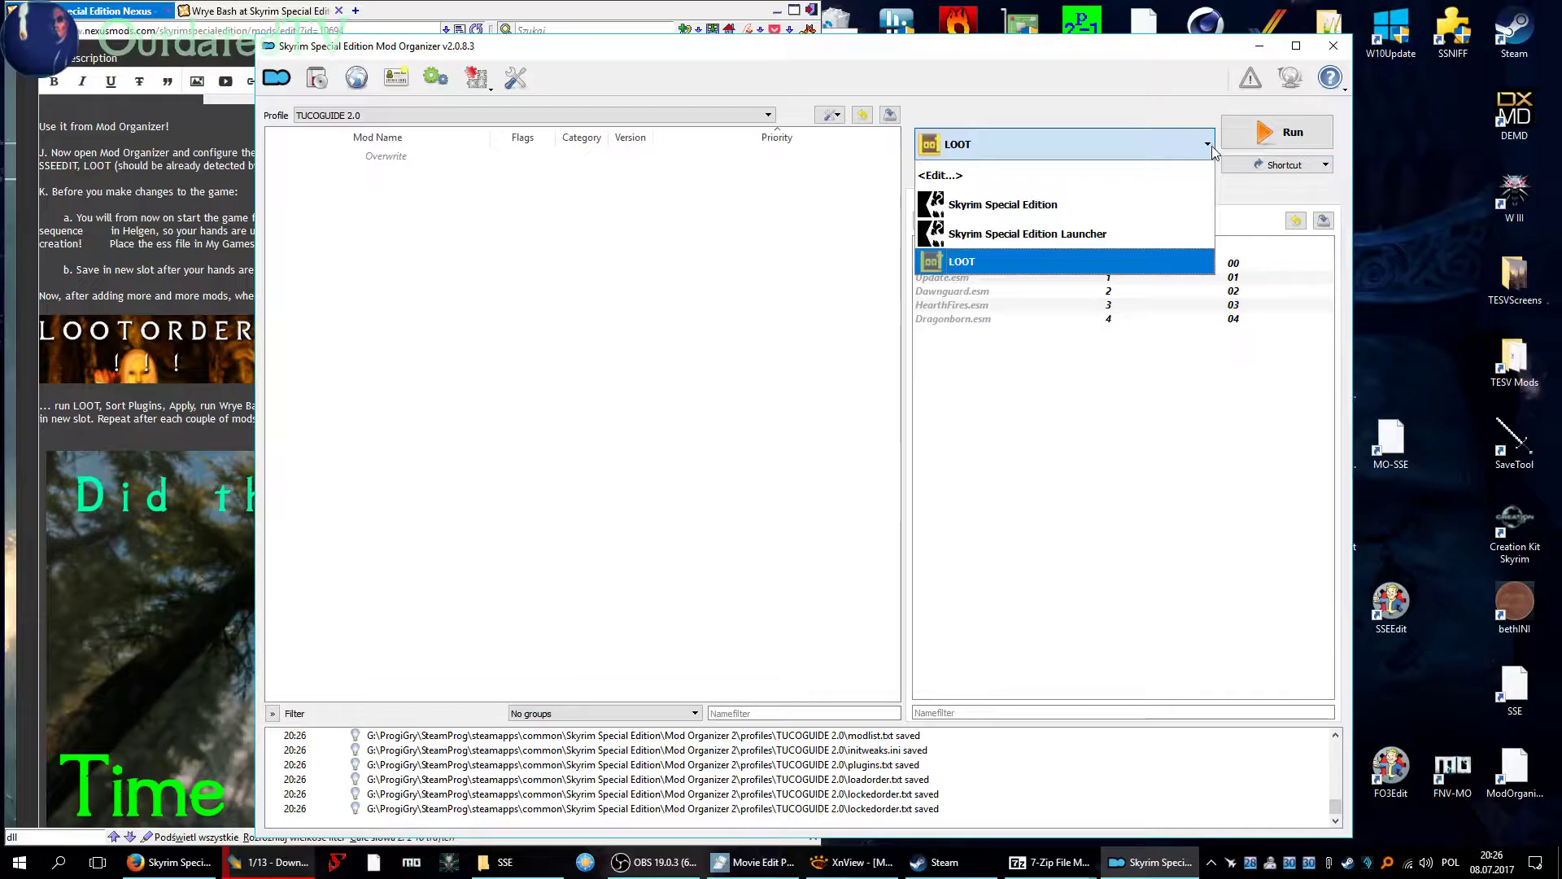
click(1212, 145)
click(1207, 145)
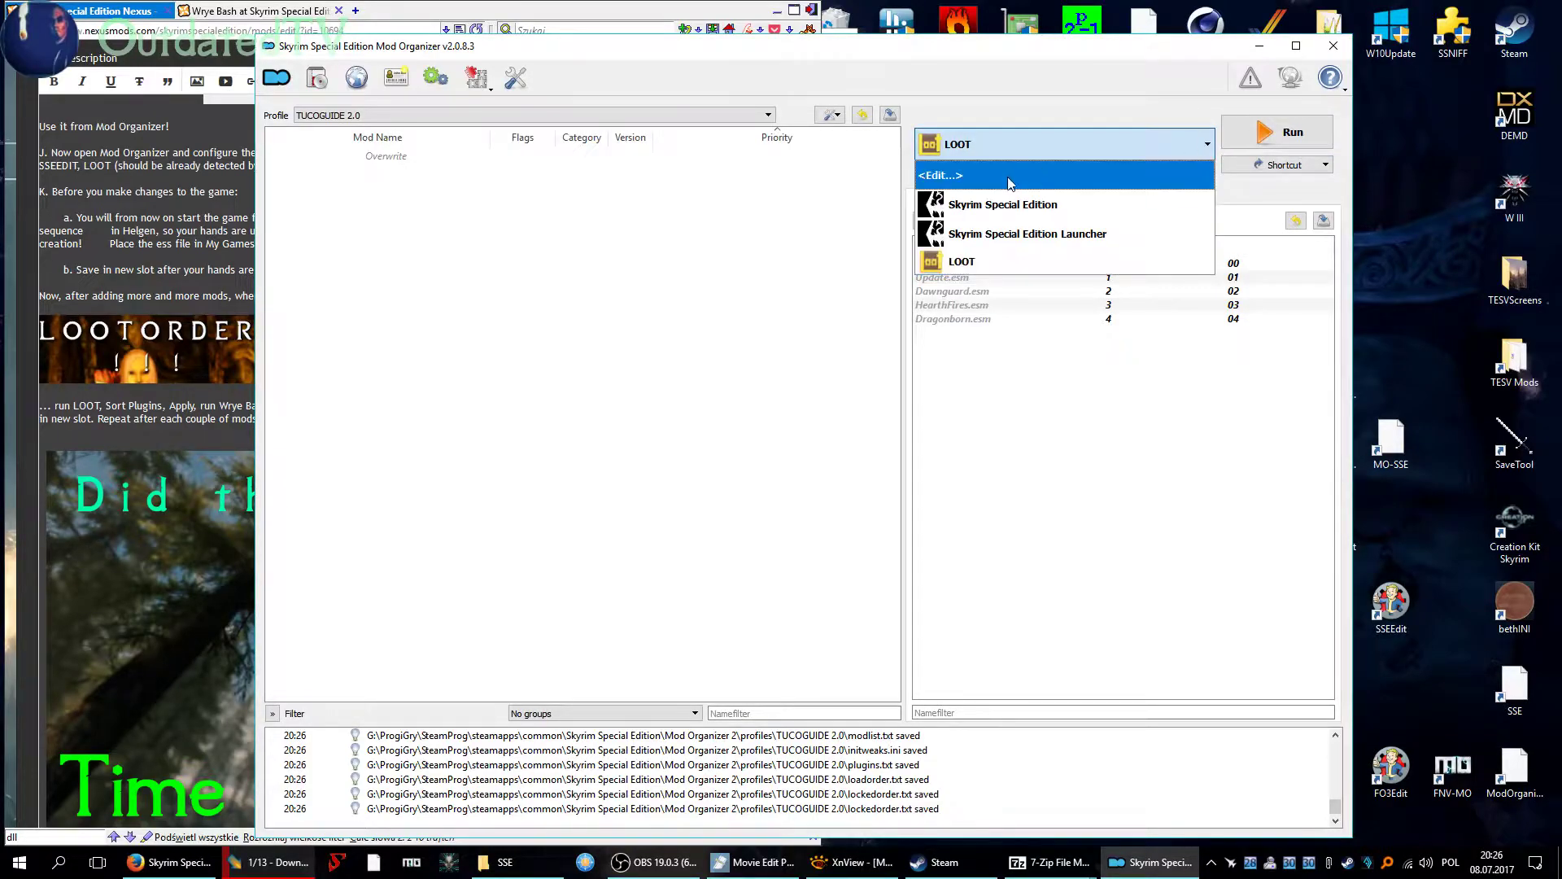
click(1010, 177)
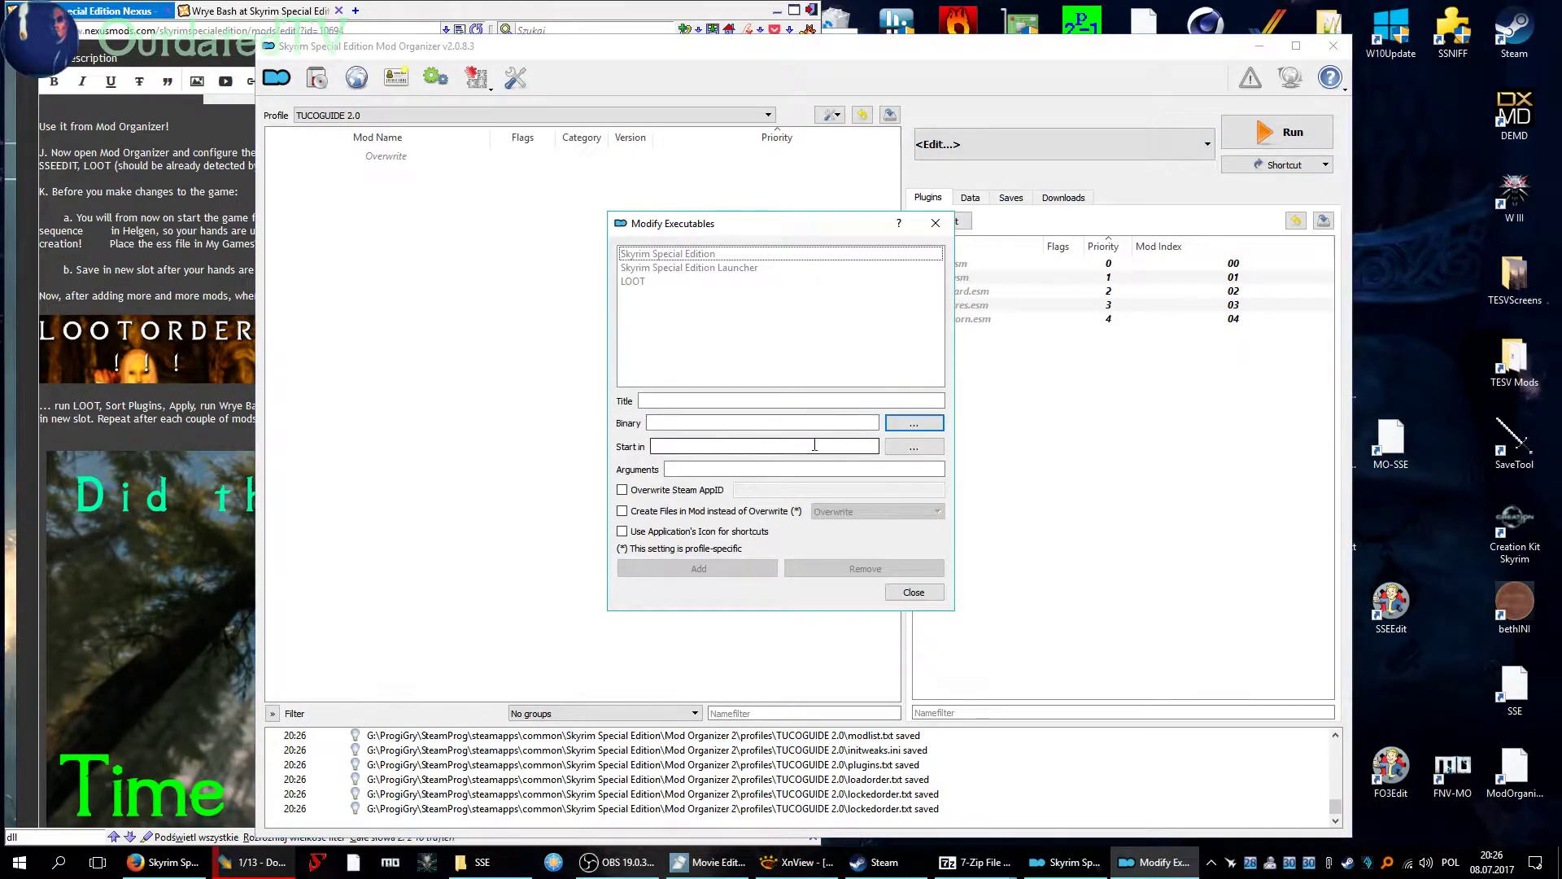
click(912, 424)
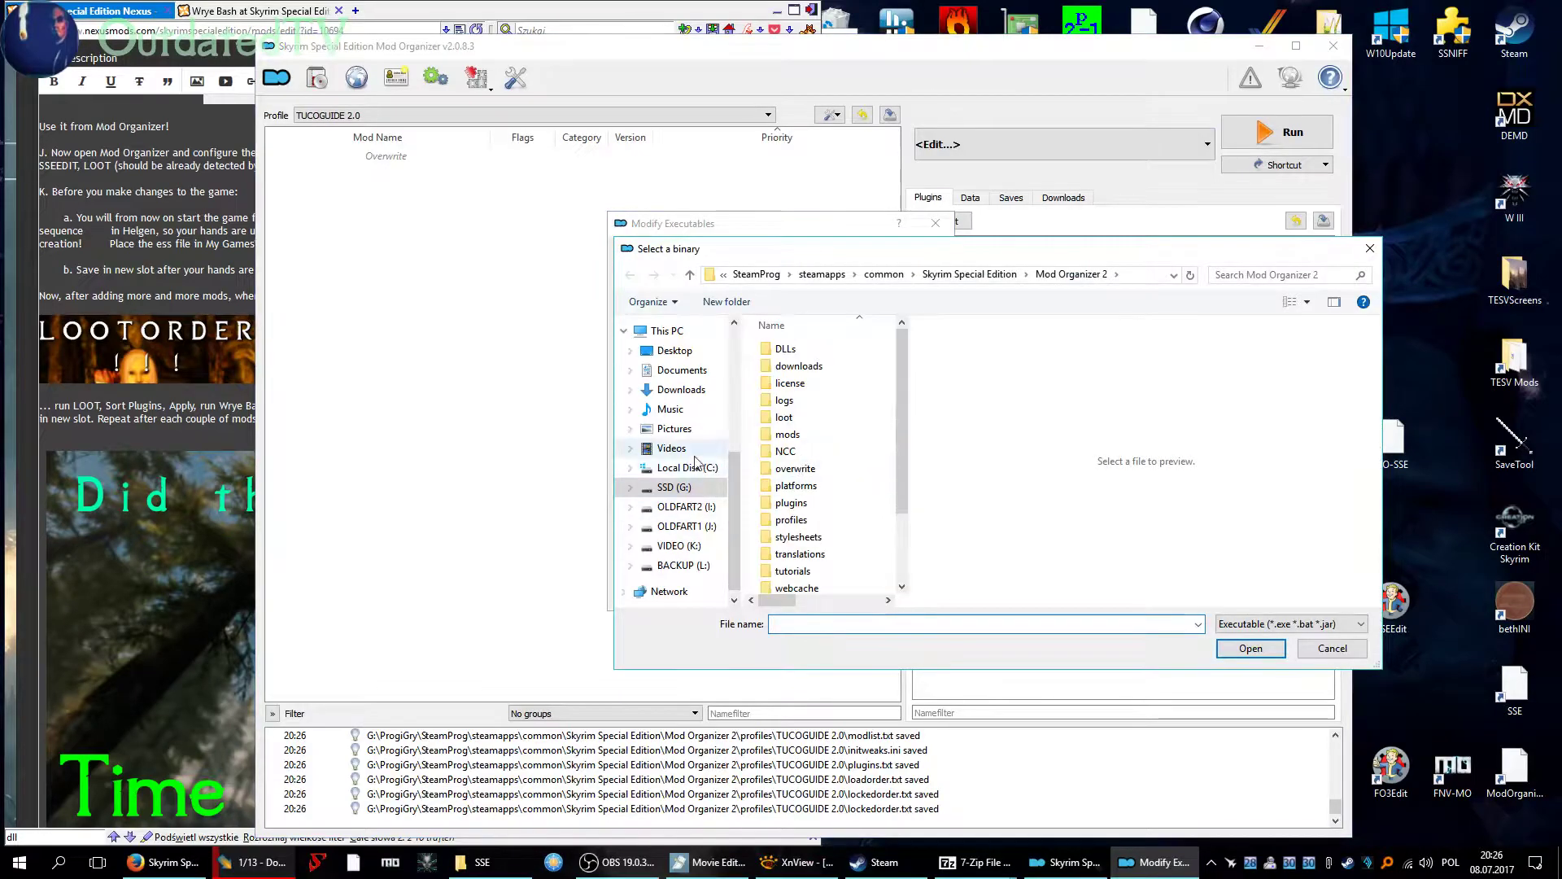
scroll(696, 461, up, 5)
click(677, 436)
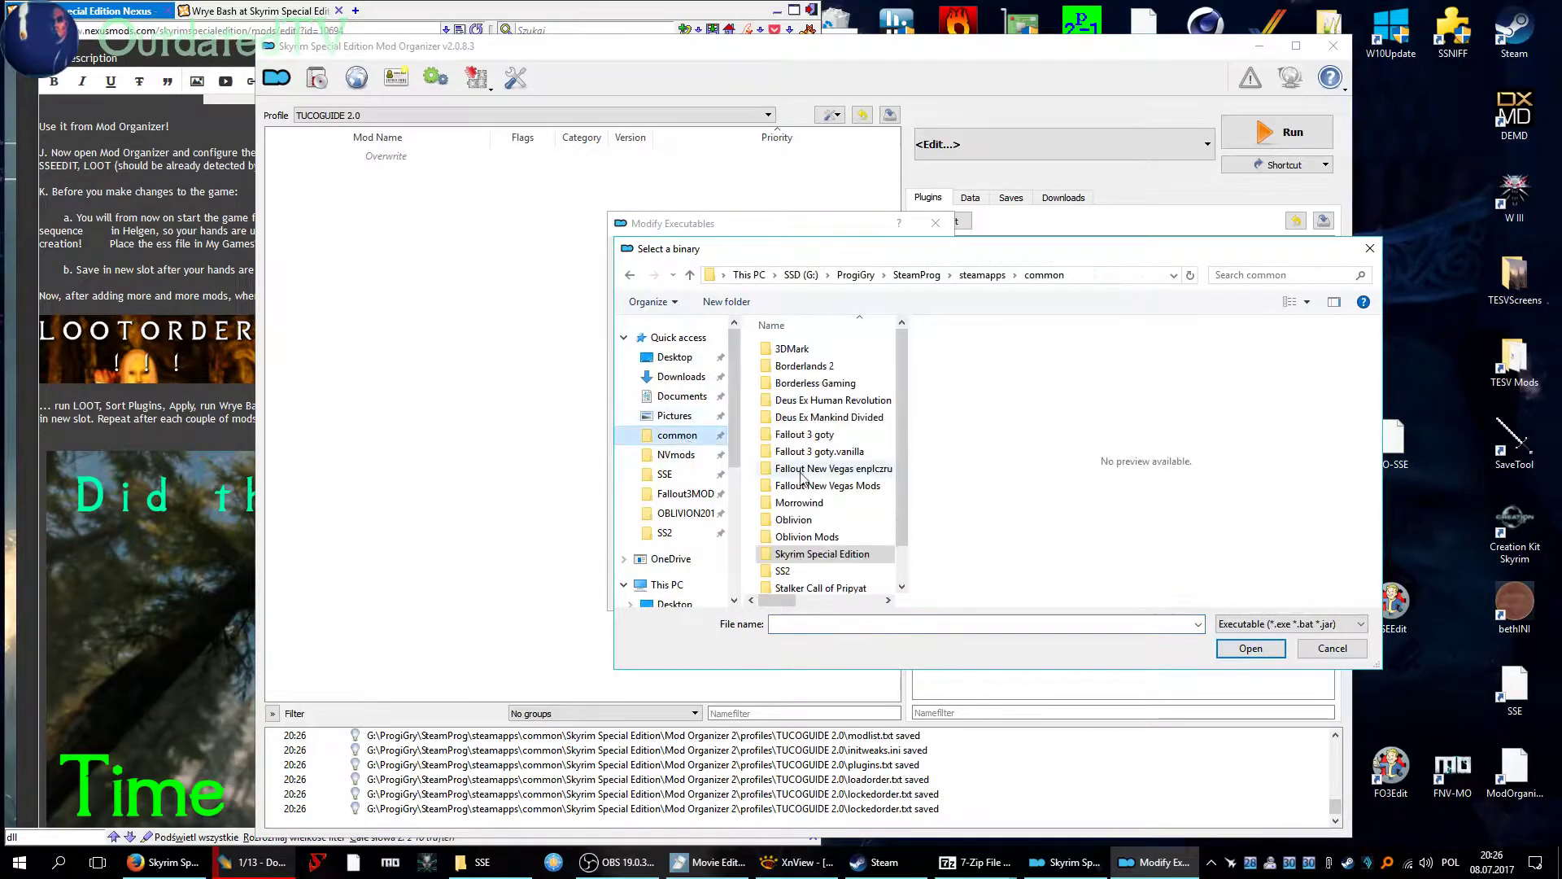
scroll(804, 479, down, 1)
click(824, 519)
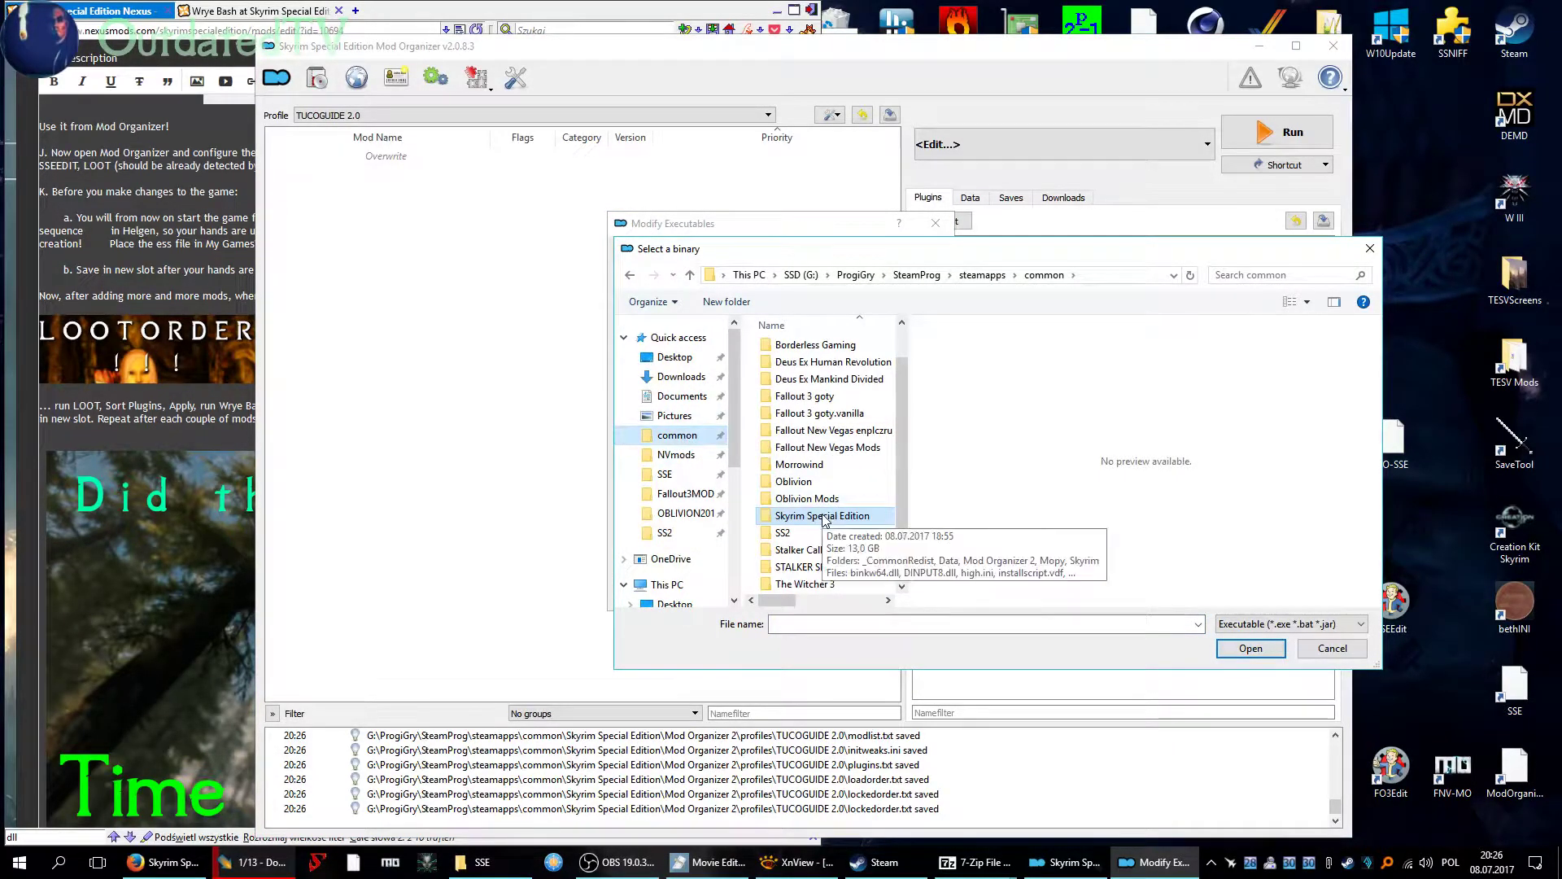
double_click(823, 518)
Choose Wrye Bash.exe from the Mopy folder as the new executable's binary.
scroll(877, 446, down, 3)
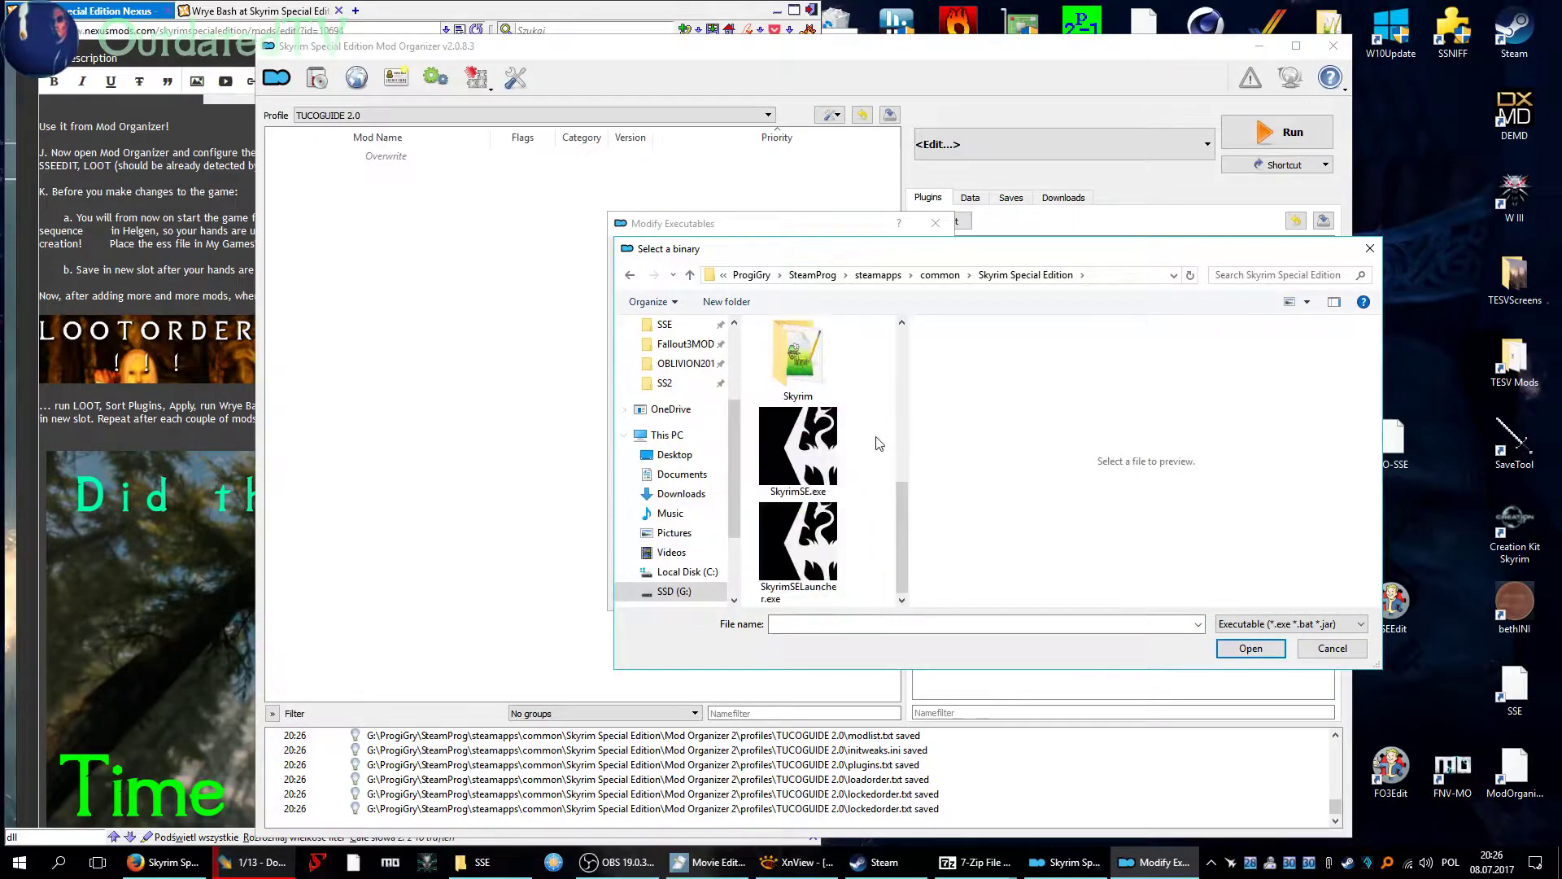
scroll(877, 445, up, 5)
scroll(855, 455, down, 2)
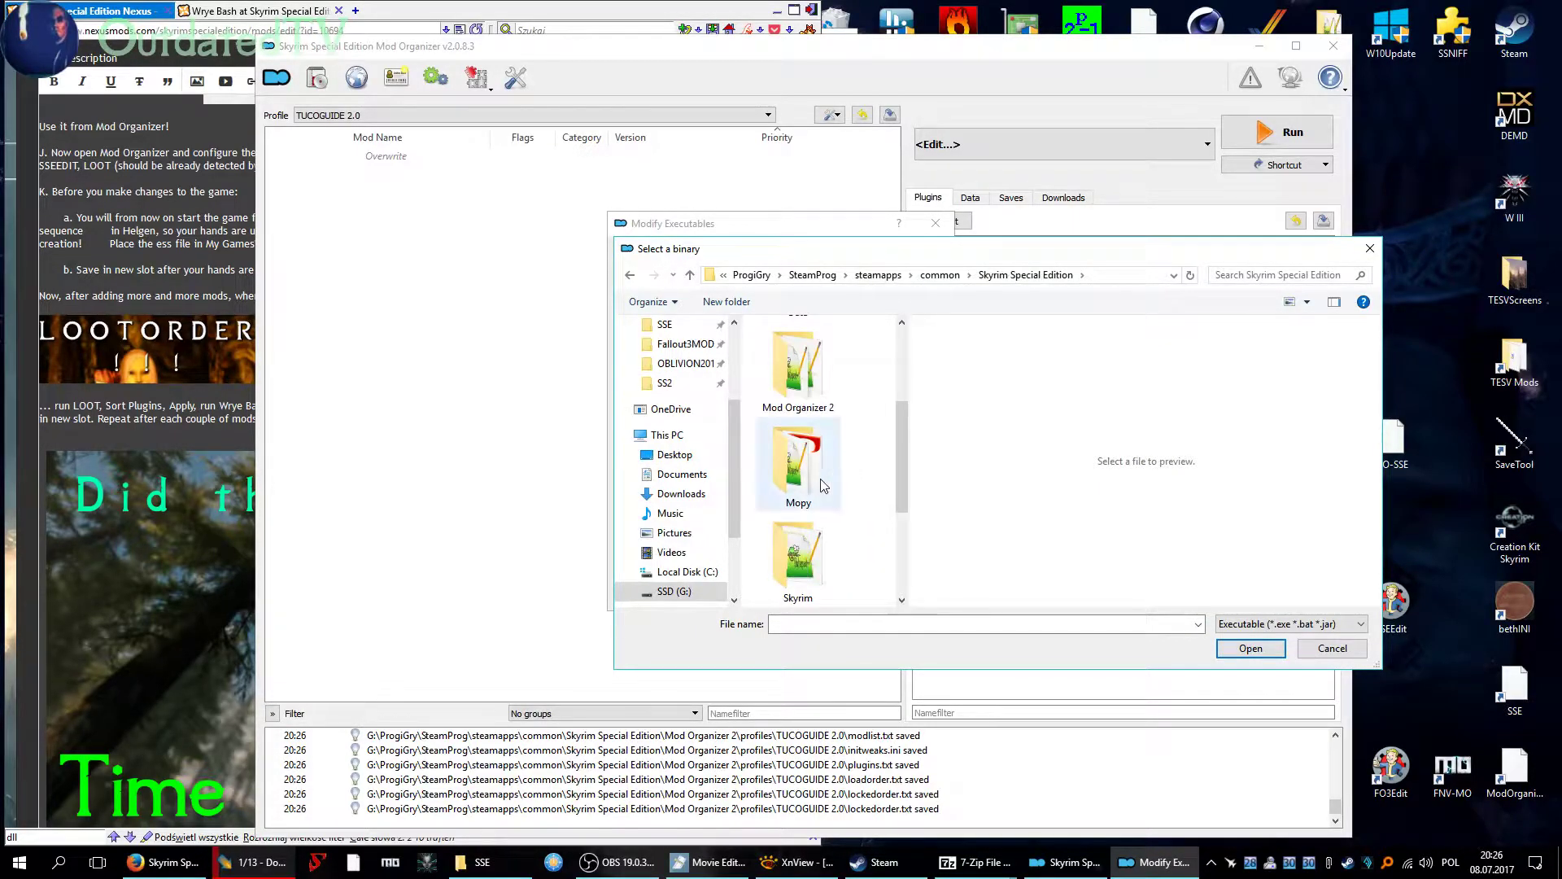
click(795, 482)
double_click(796, 481)
click(806, 452)
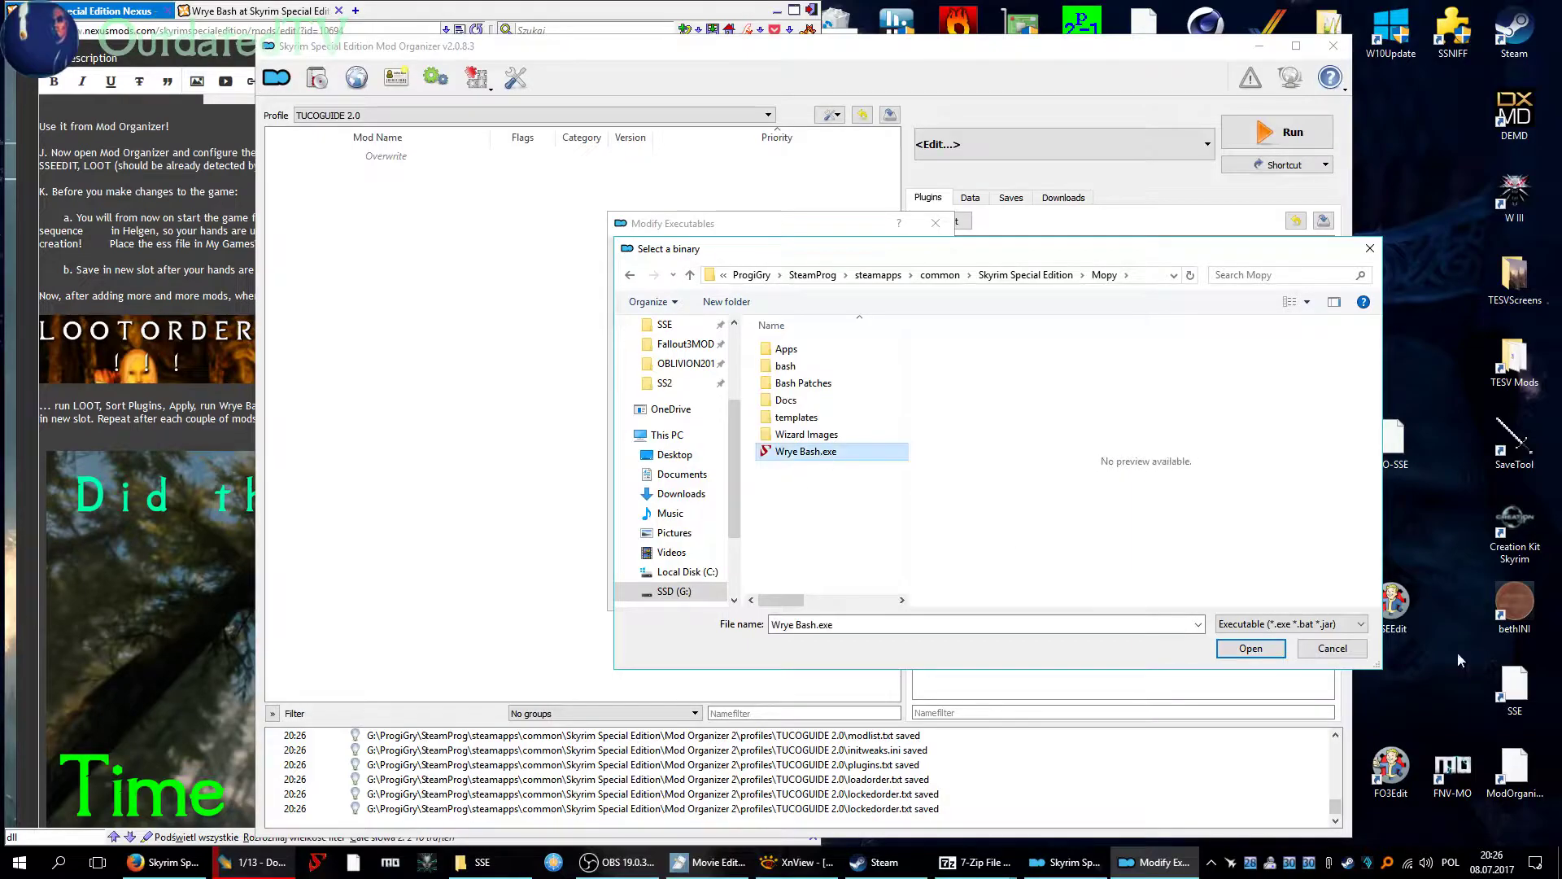
click(1251, 649)
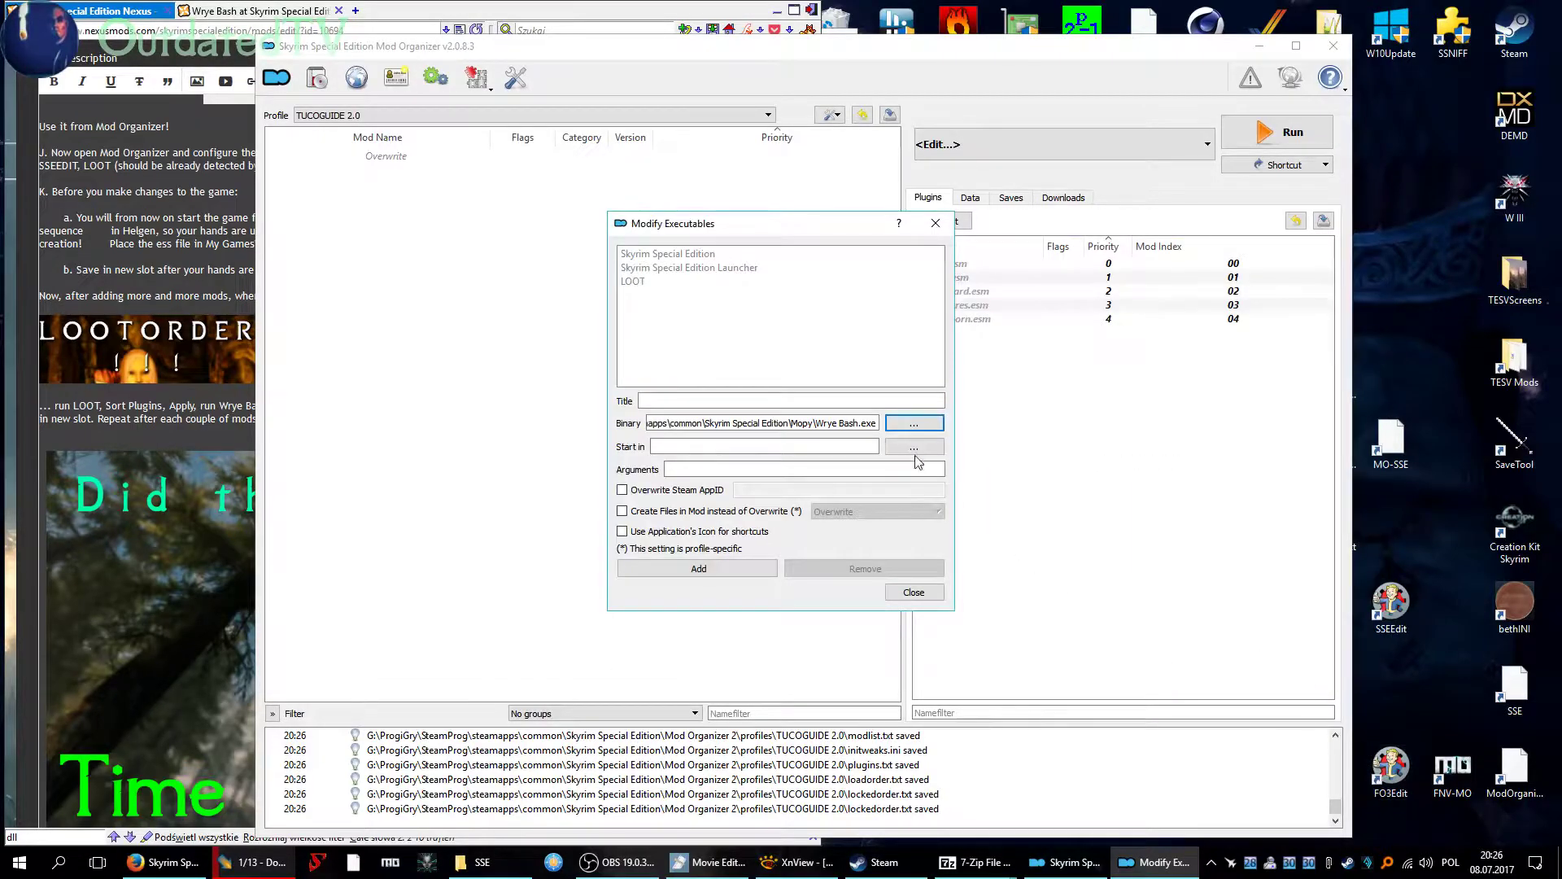
Title the new executable Wrye Bash, add it to the list, and close the executables editor.
click(668, 399)
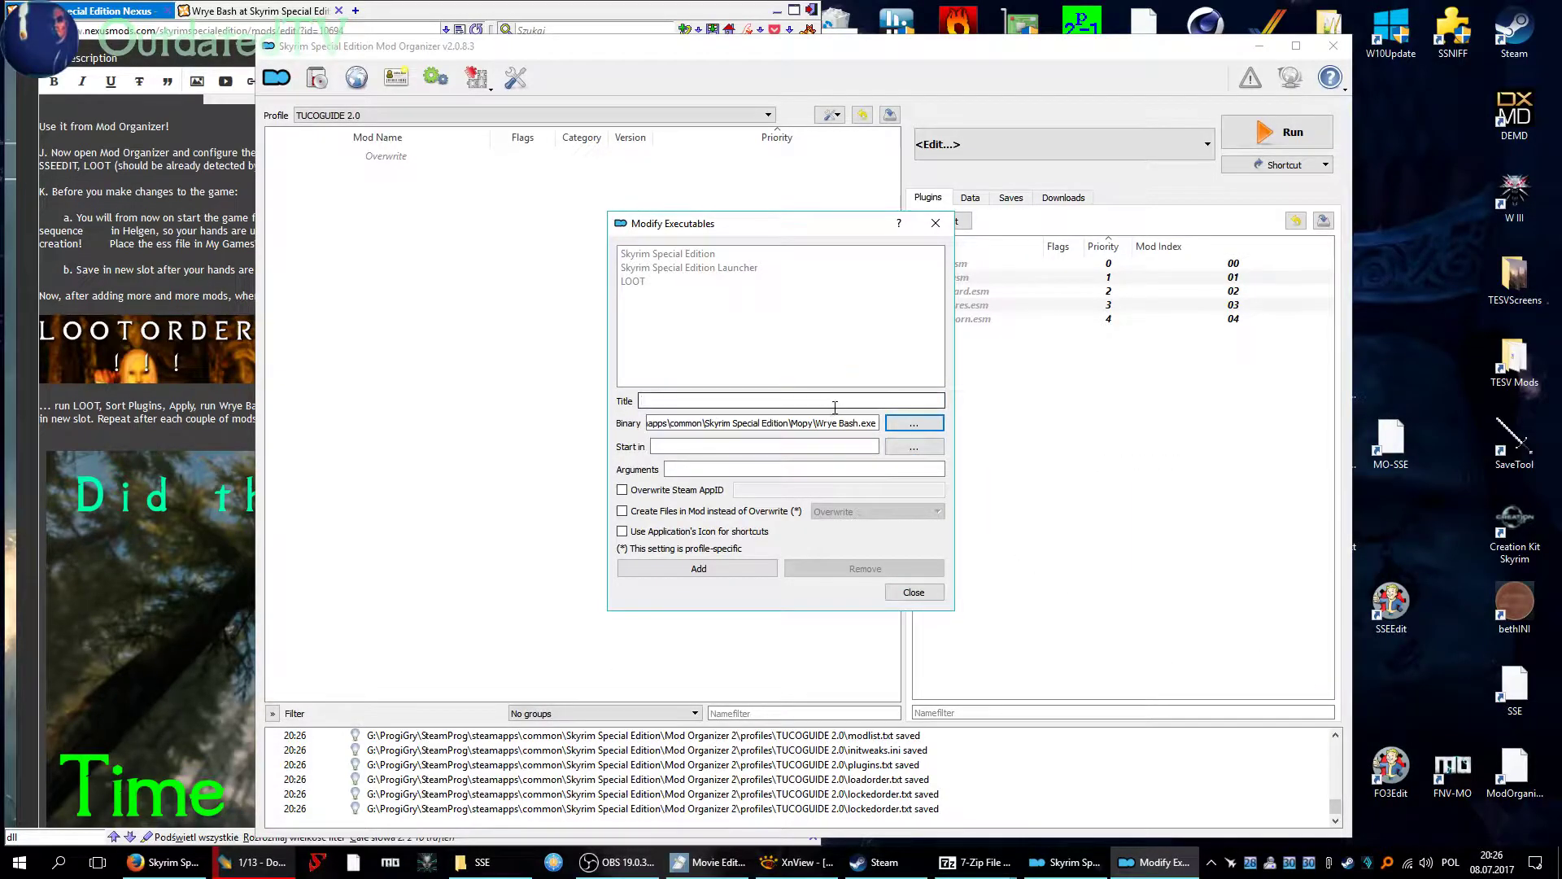
text(Wrye Bash)
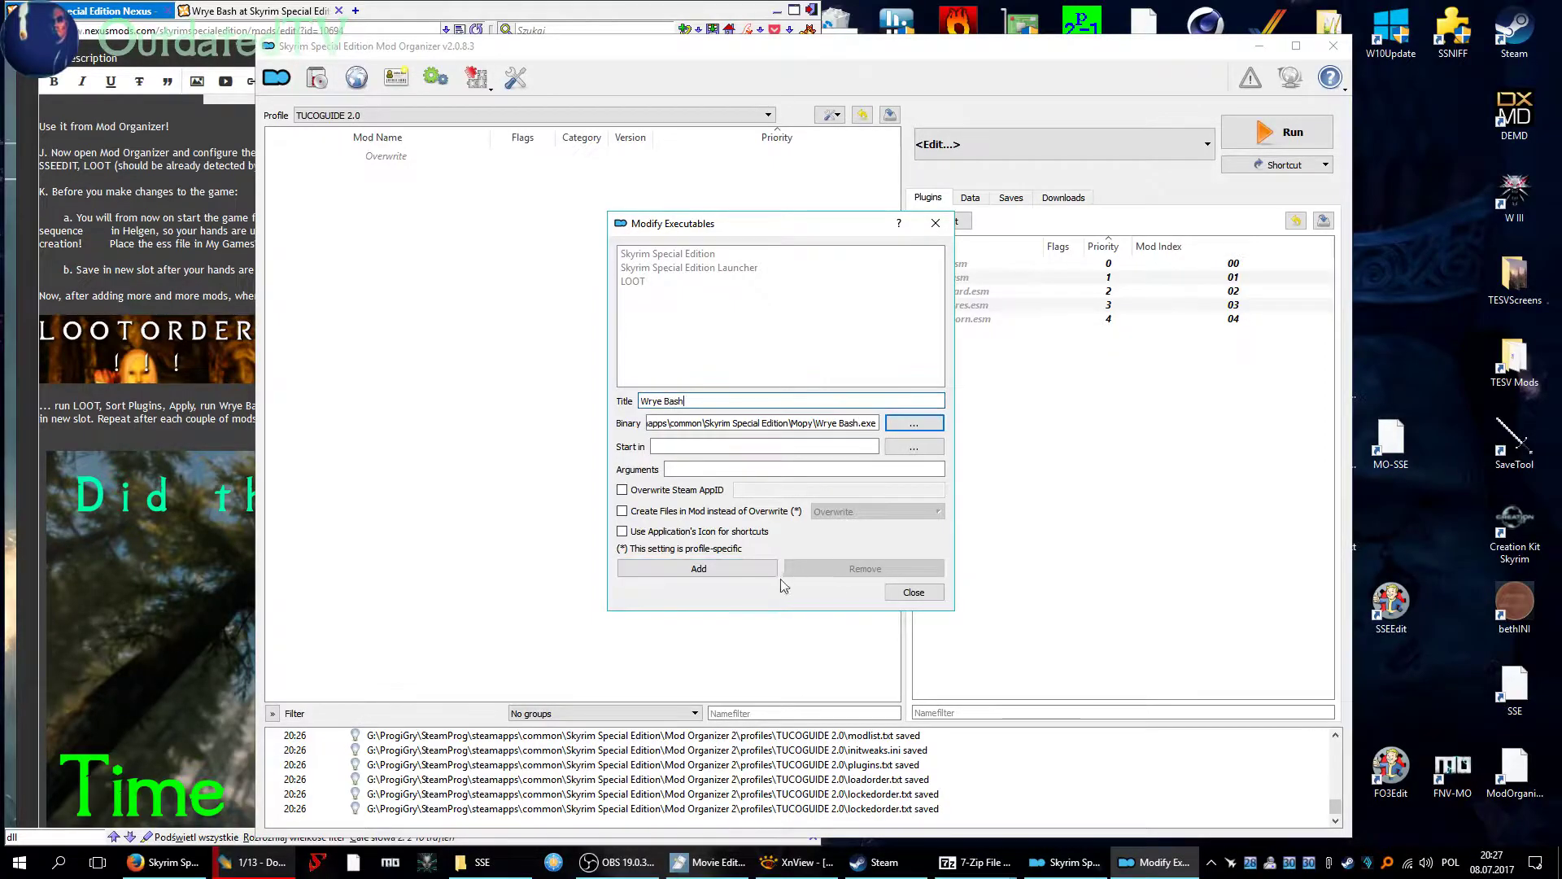
click(698, 568)
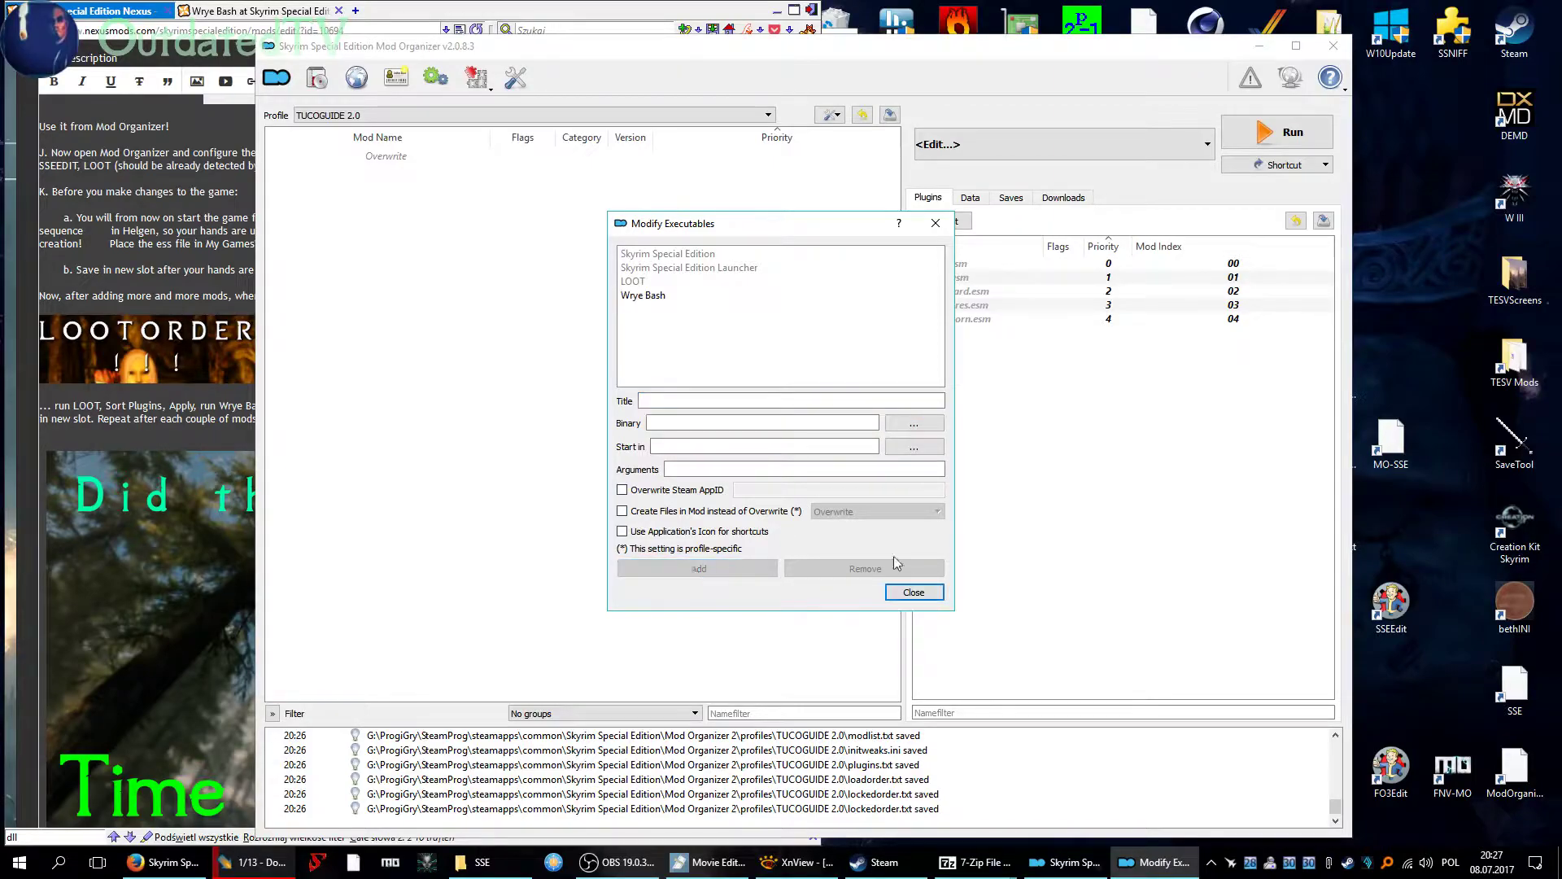
click(908, 591)
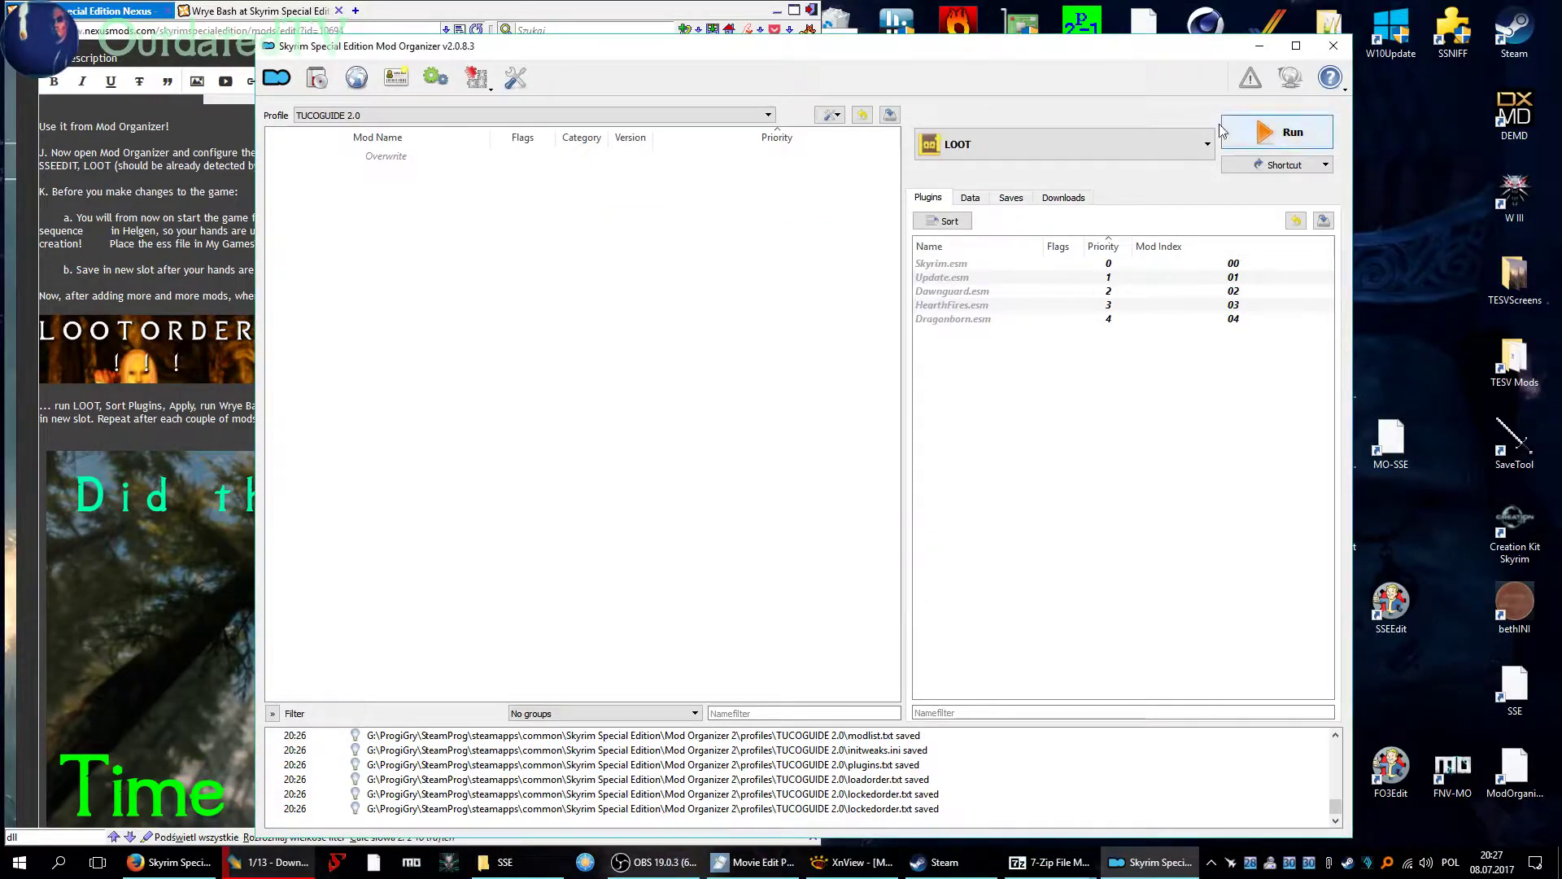
Select Wrye Bash as the active executable and create a toolbar shortcut for it.
click(1207, 145)
click(984, 290)
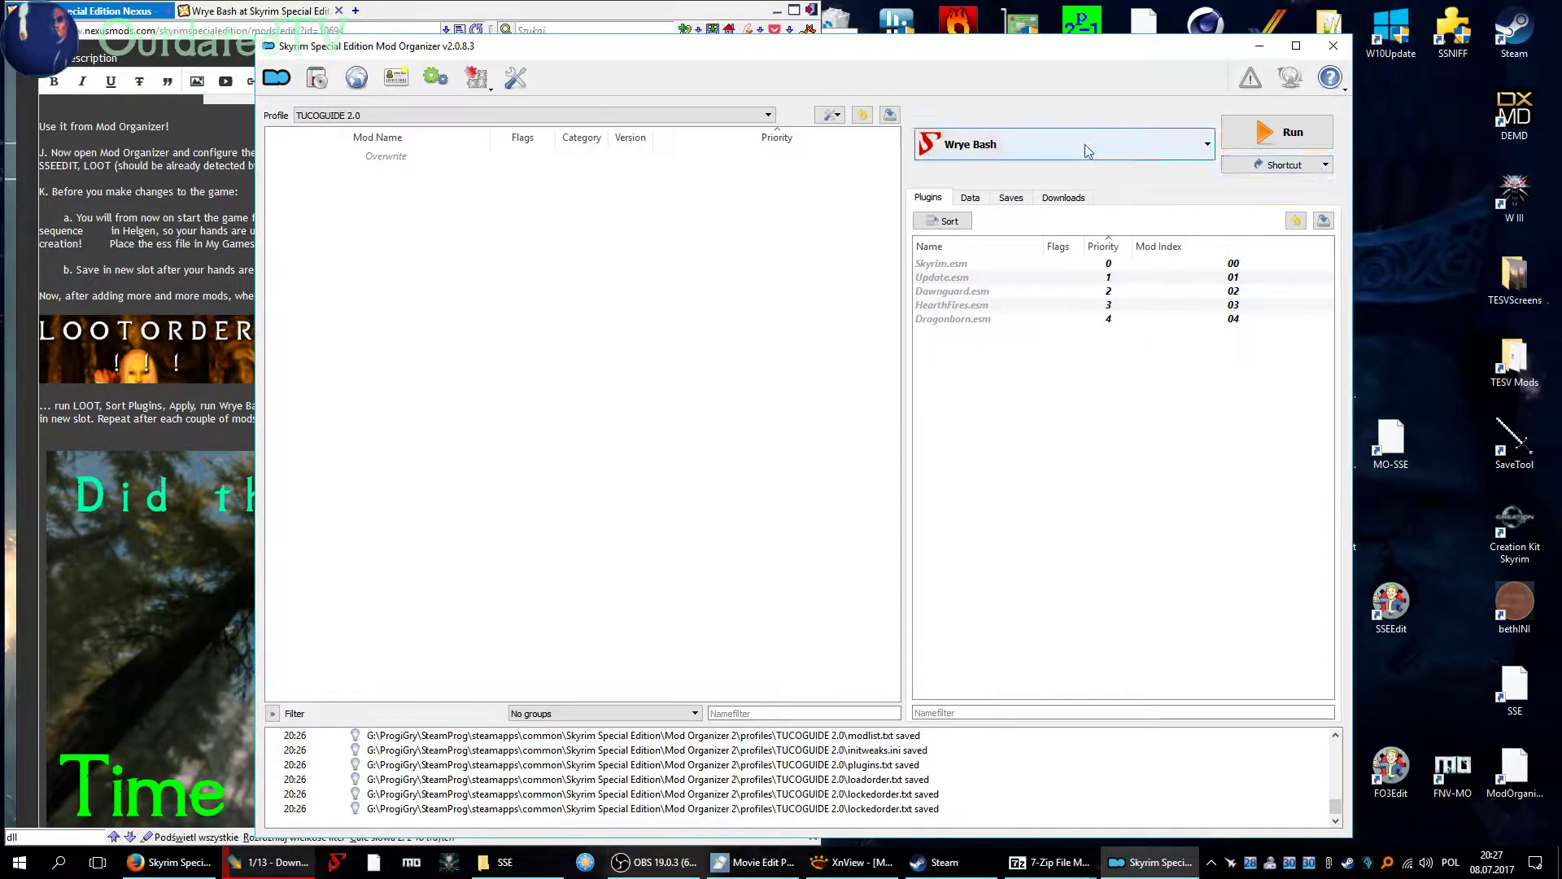
click(1172, 151)
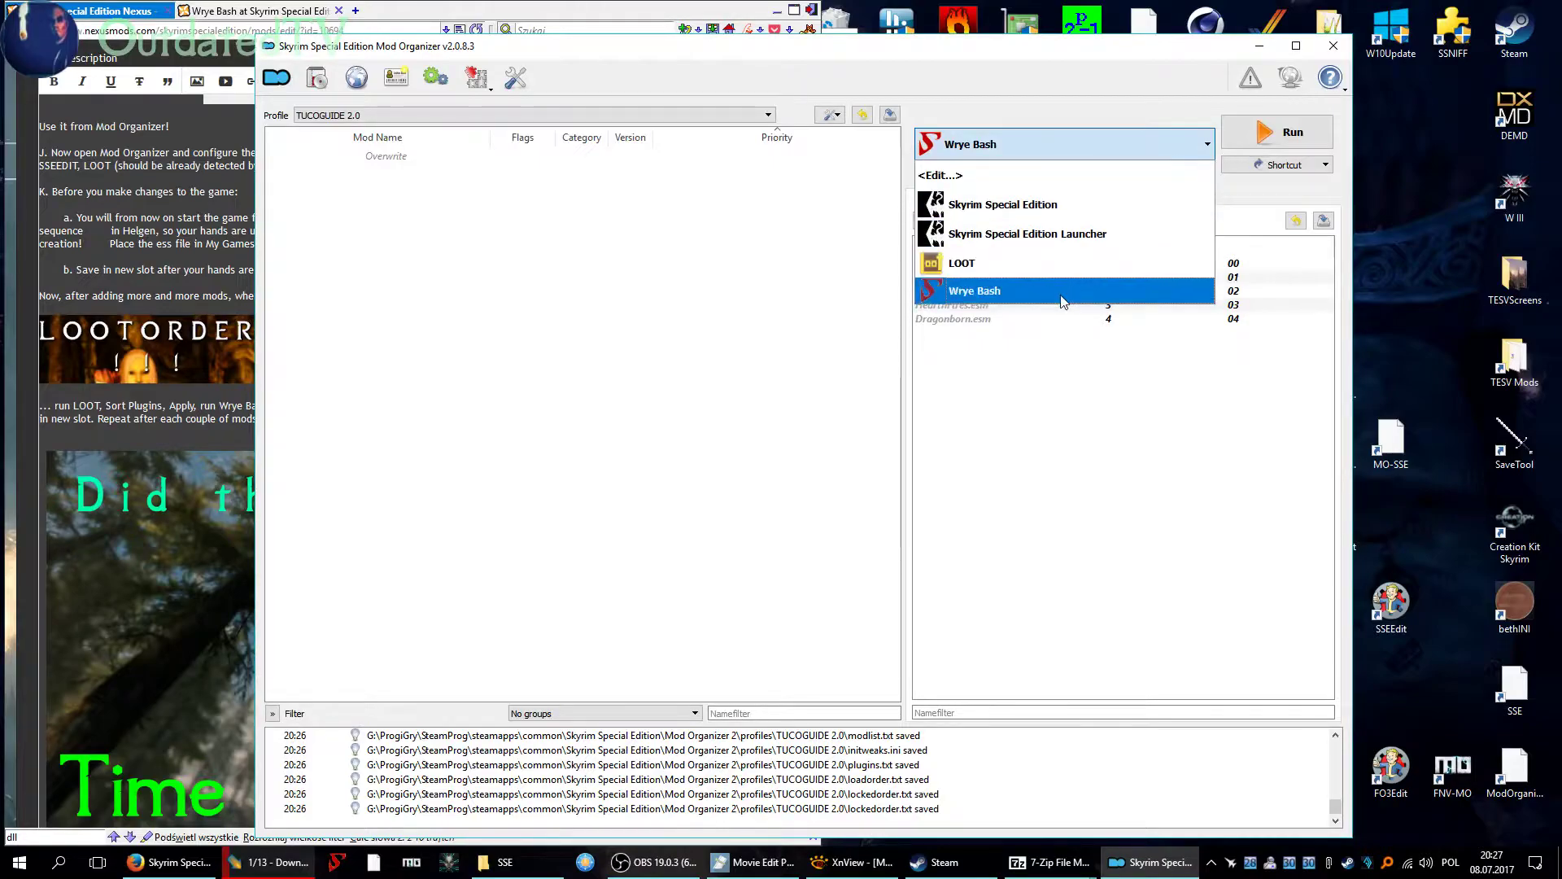
click(1117, 286)
click(1323, 165)
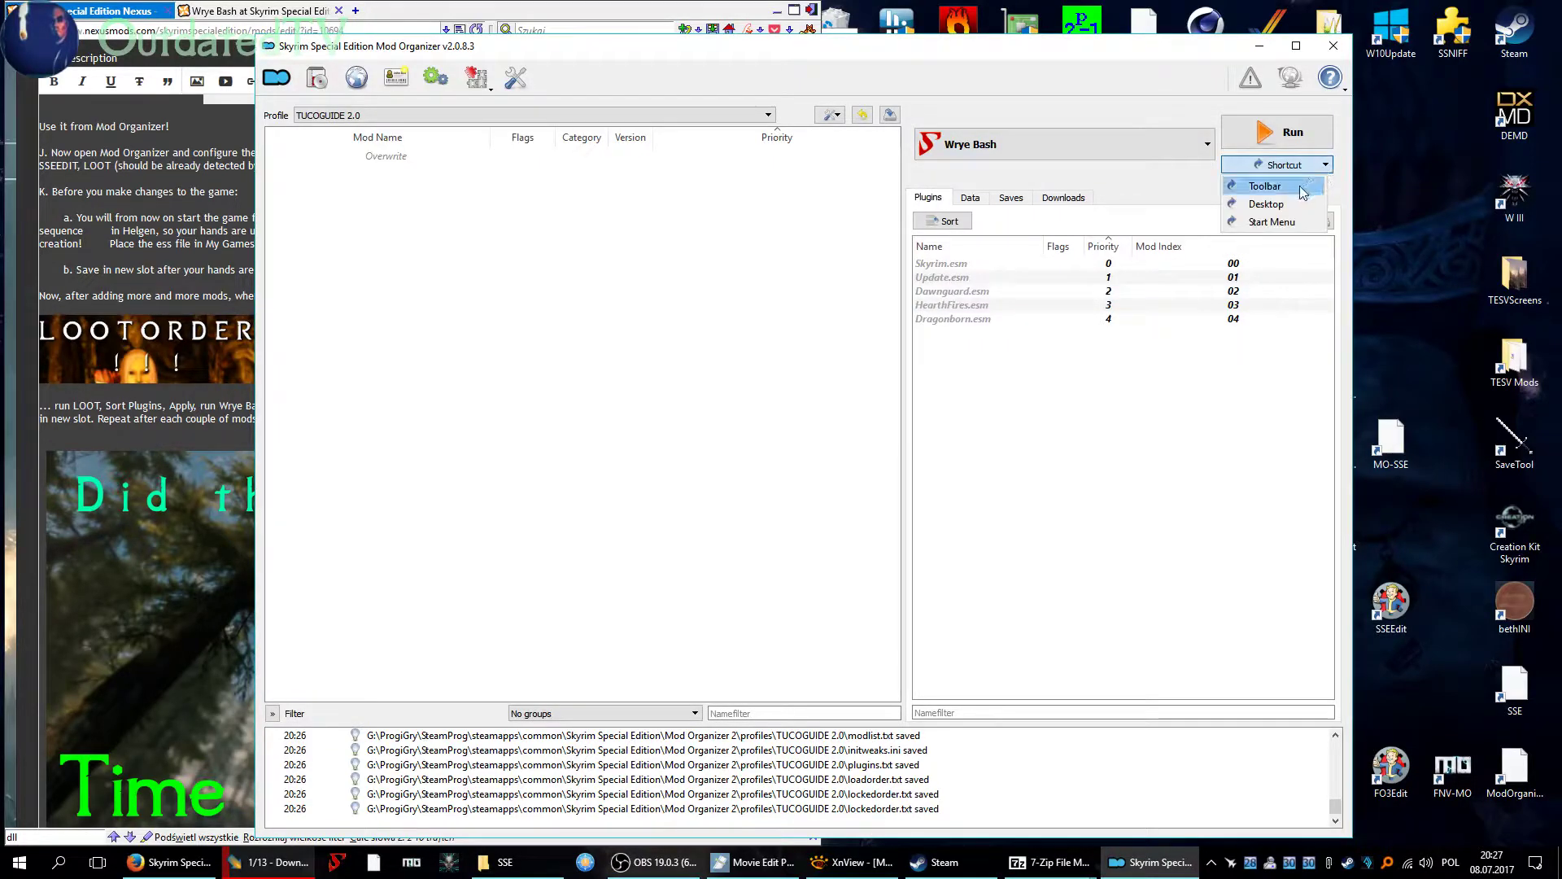
click(1257, 182)
Create a toolbar shortcut for LOOT in Mod Organizer and return to the guide in the browser.
click(1196, 146)
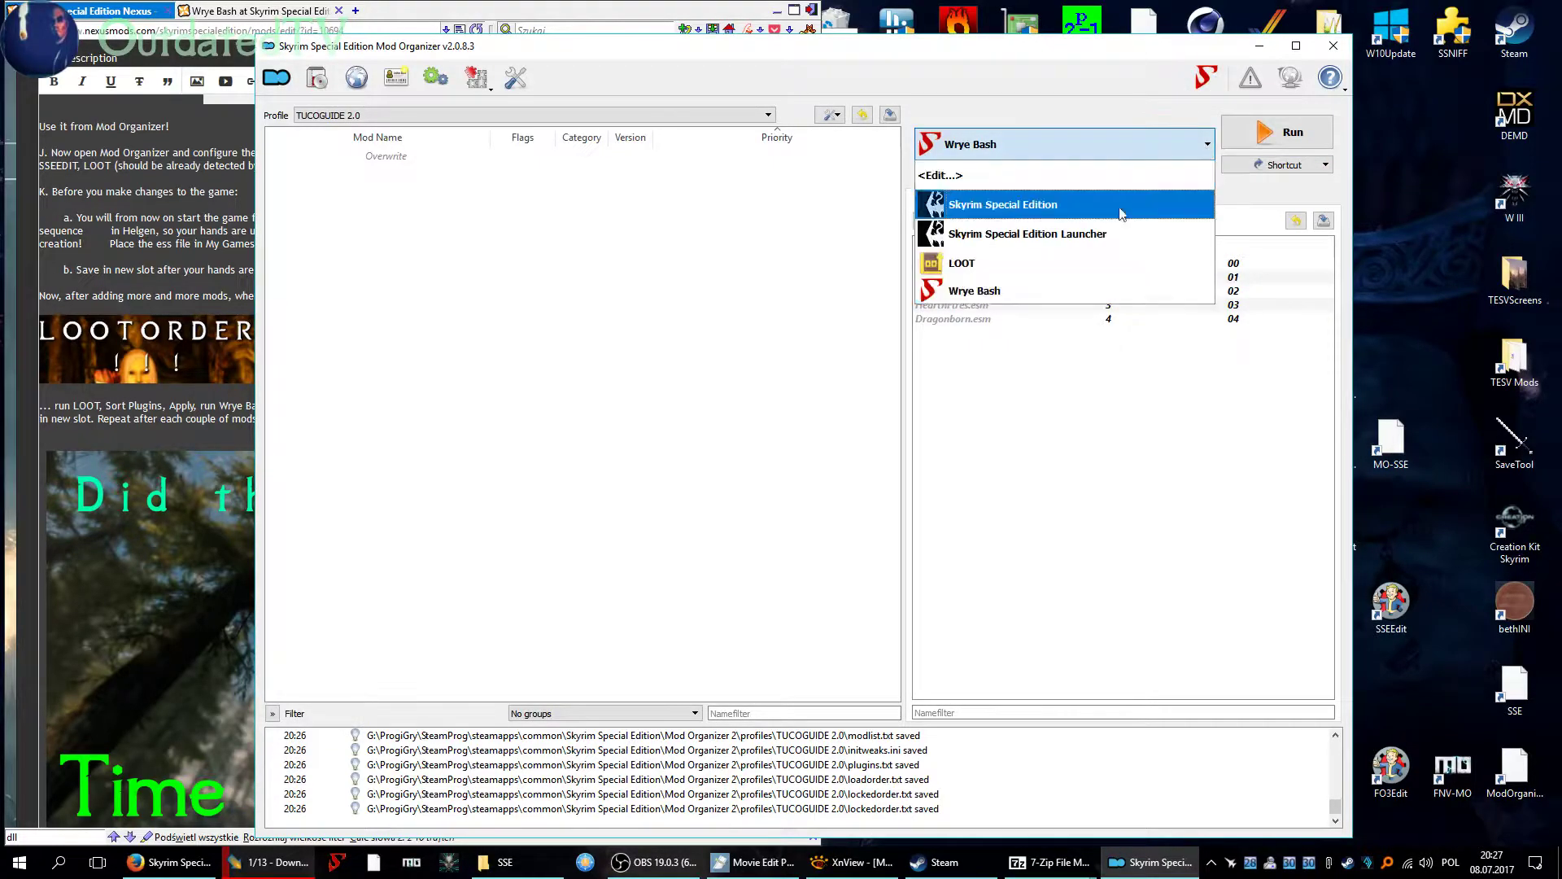
click(1104, 259)
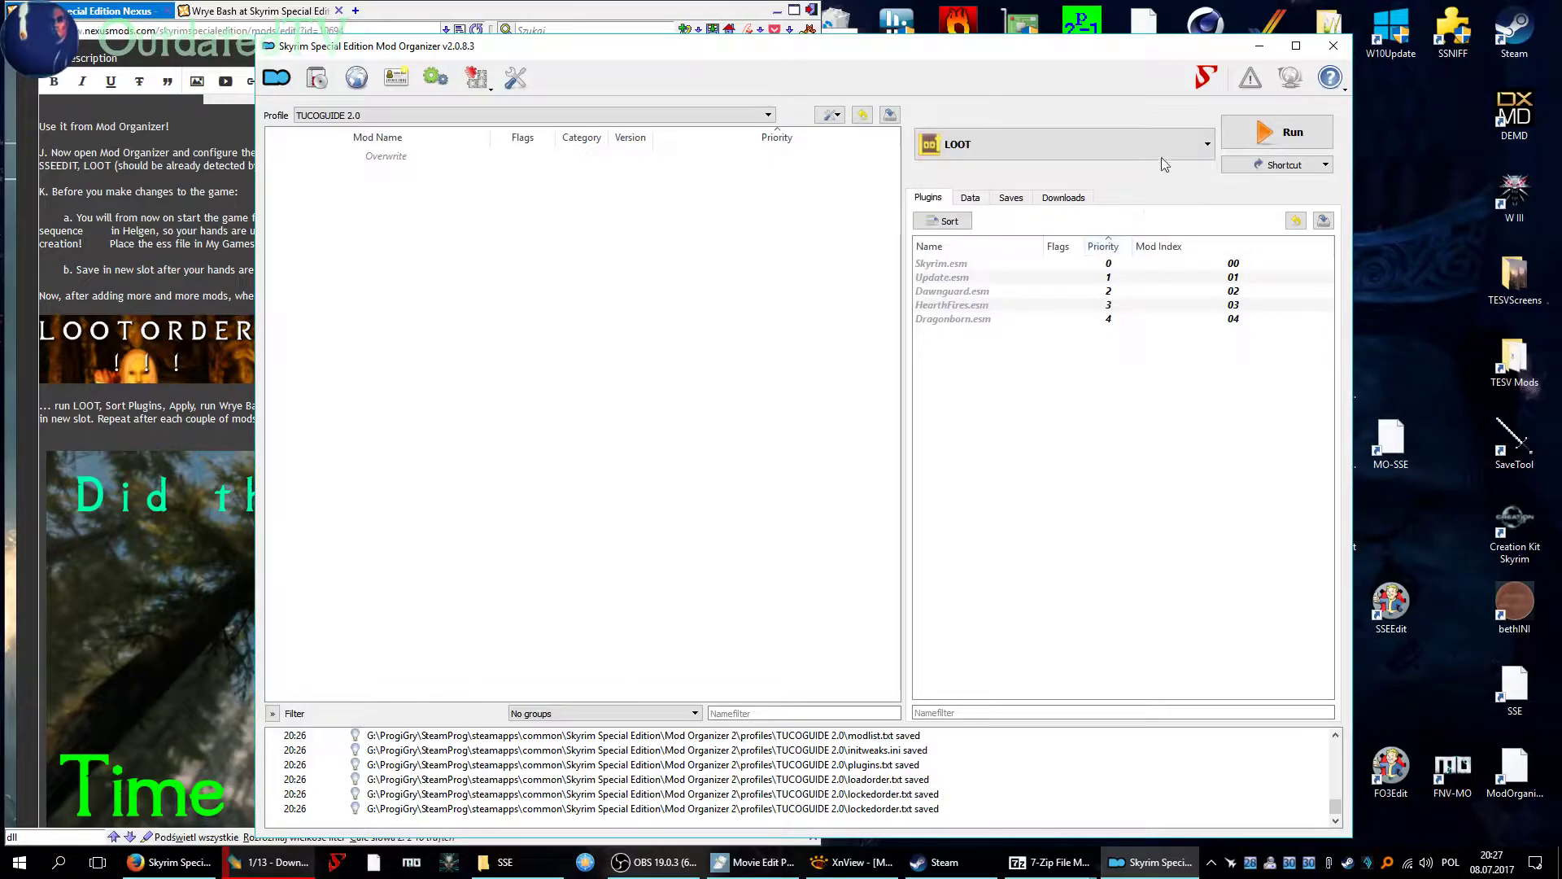
click(1300, 166)
click(1258, 182)
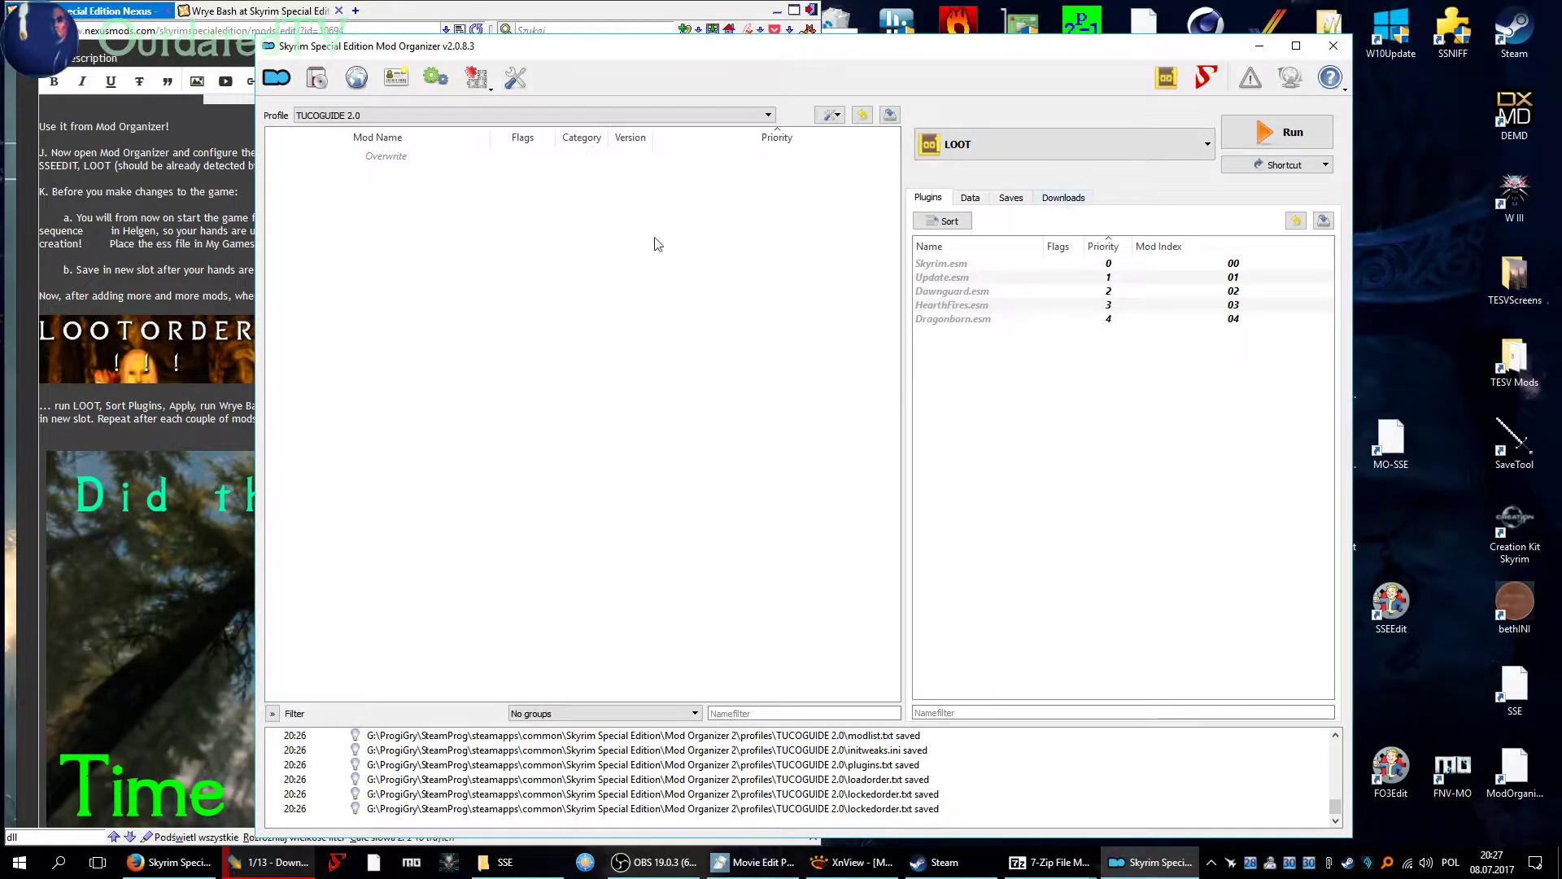
click(124, 259)
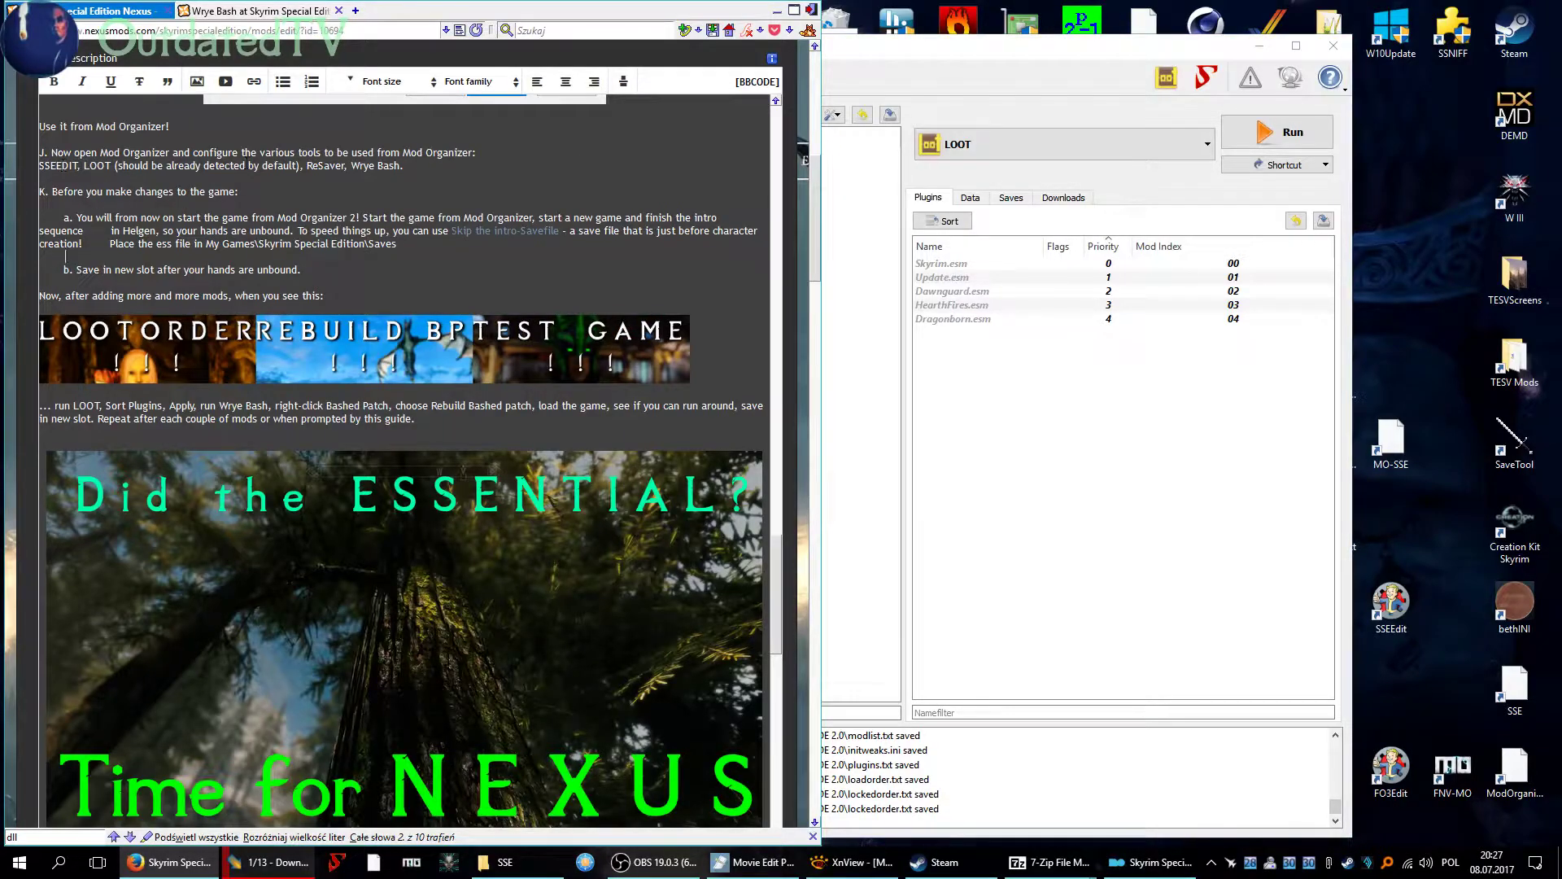
In Mod Organizer, start a new executable entry and choose SSEEdit.exe from the SSE\SSEEDIT32 folder as its binary.
click(1126, 411)
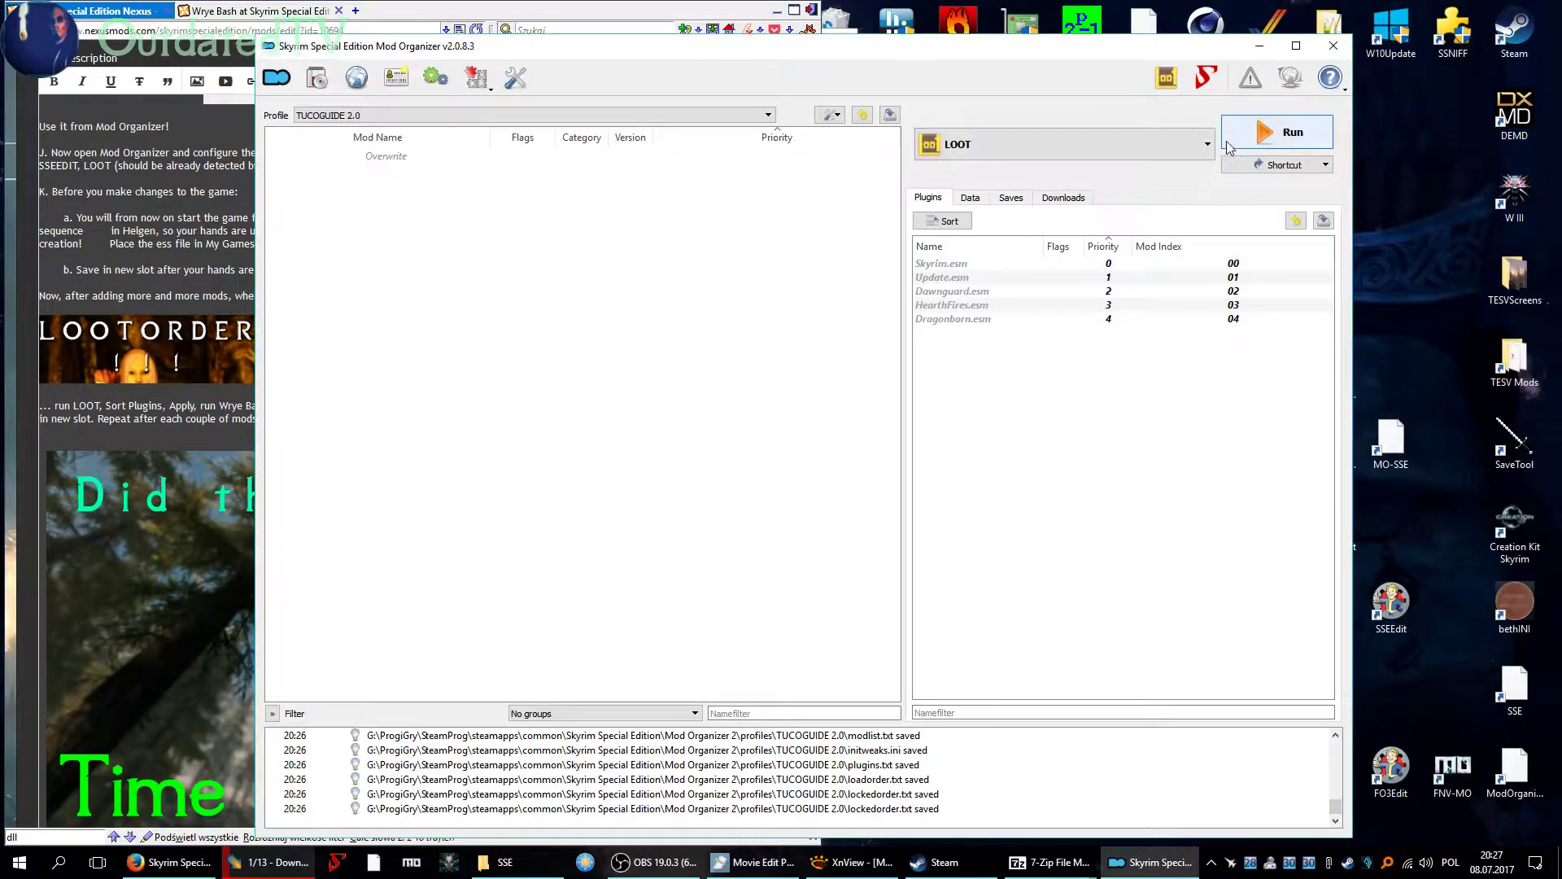
click(1205, 151)
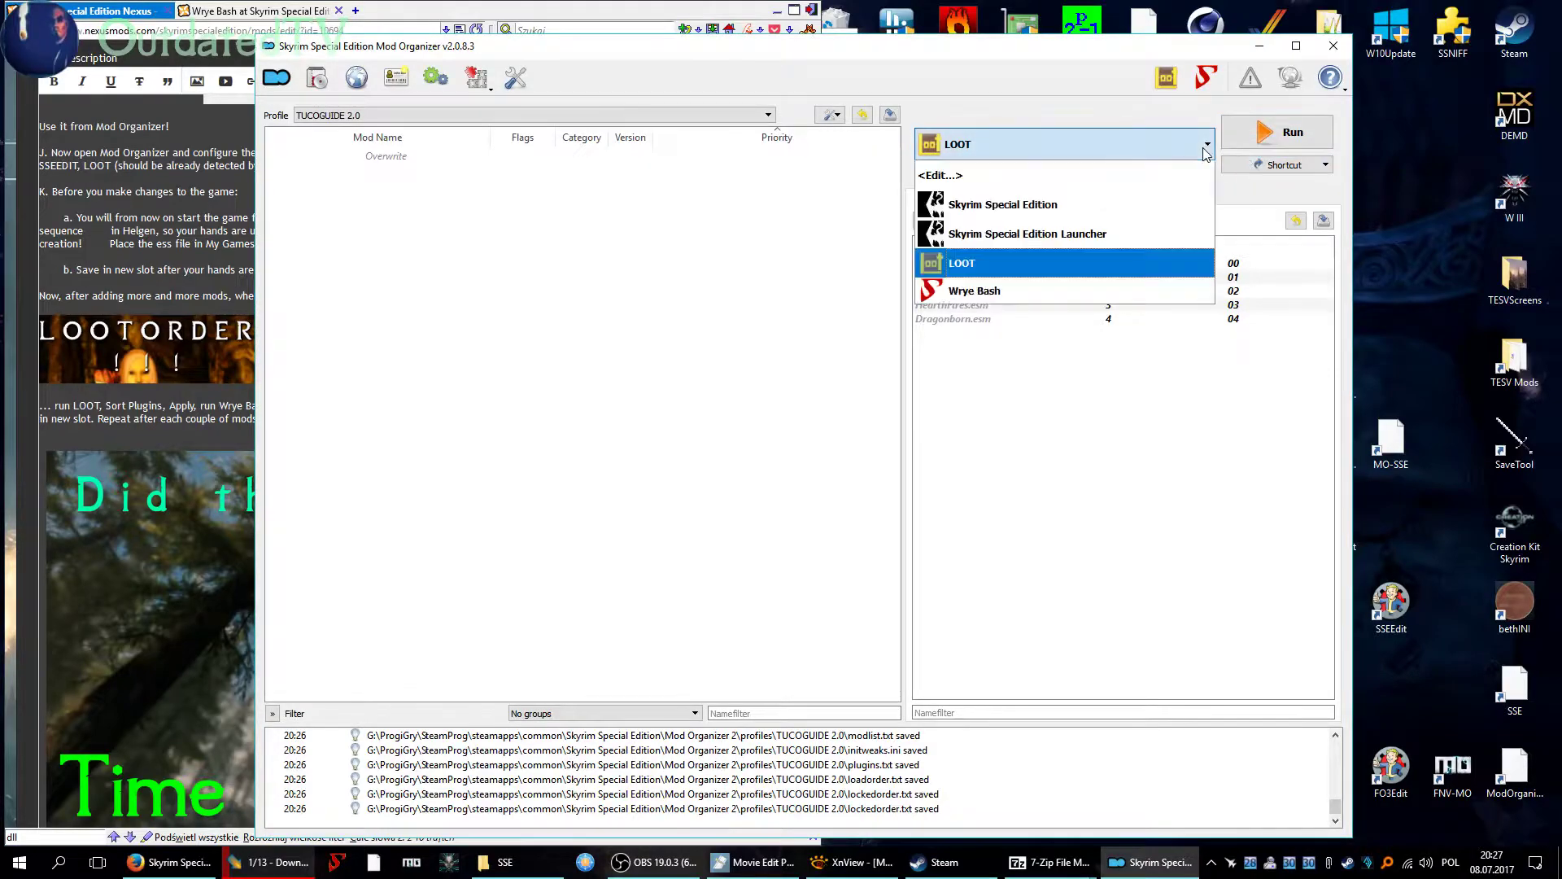
click(986, 176)
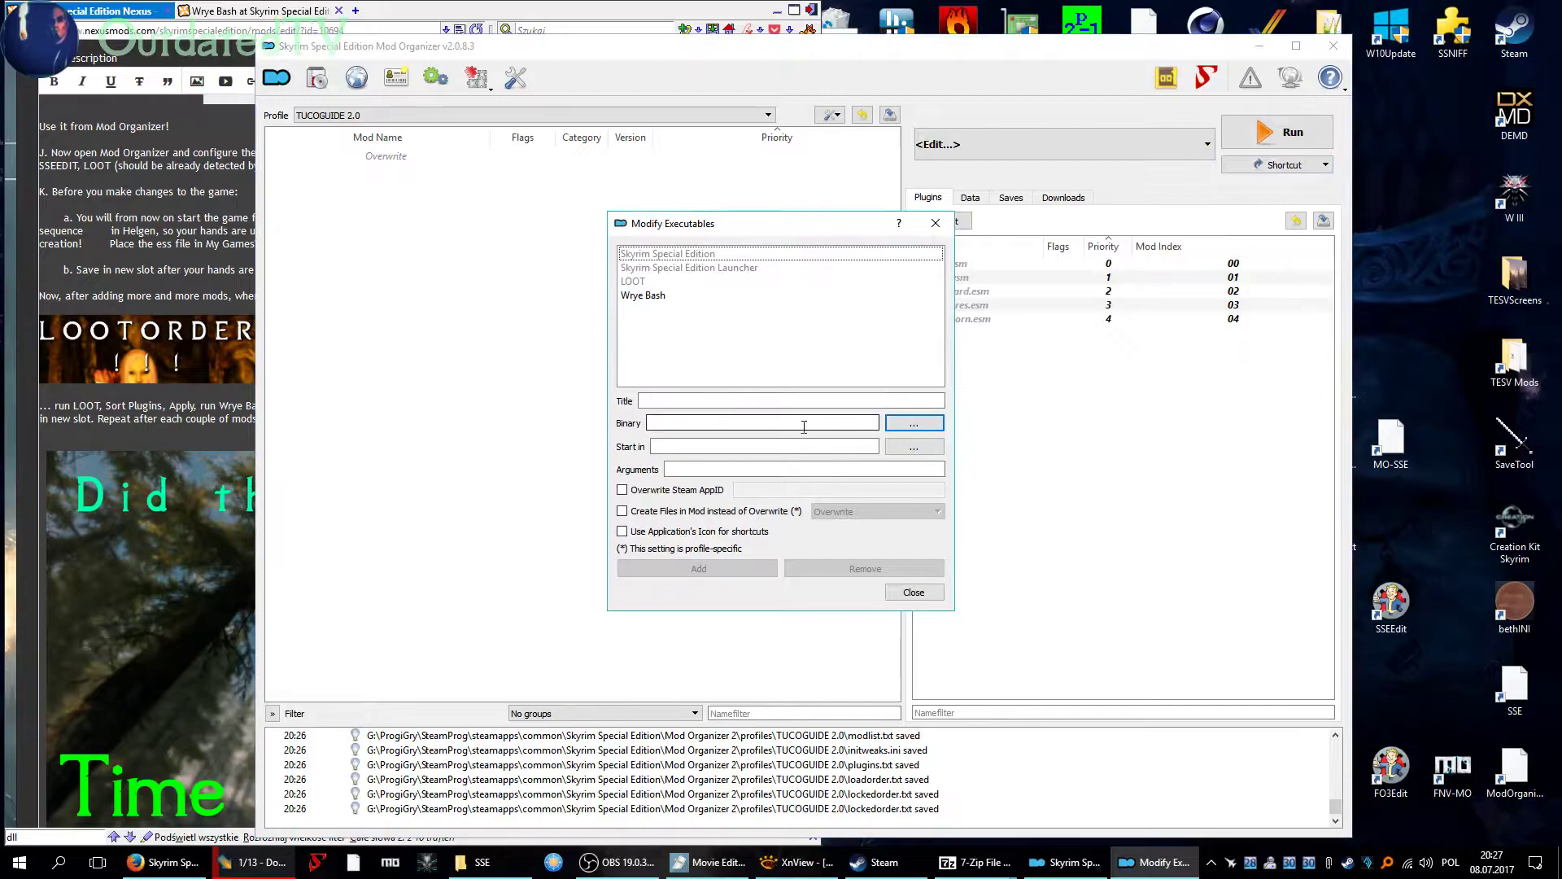
click(907, 423)
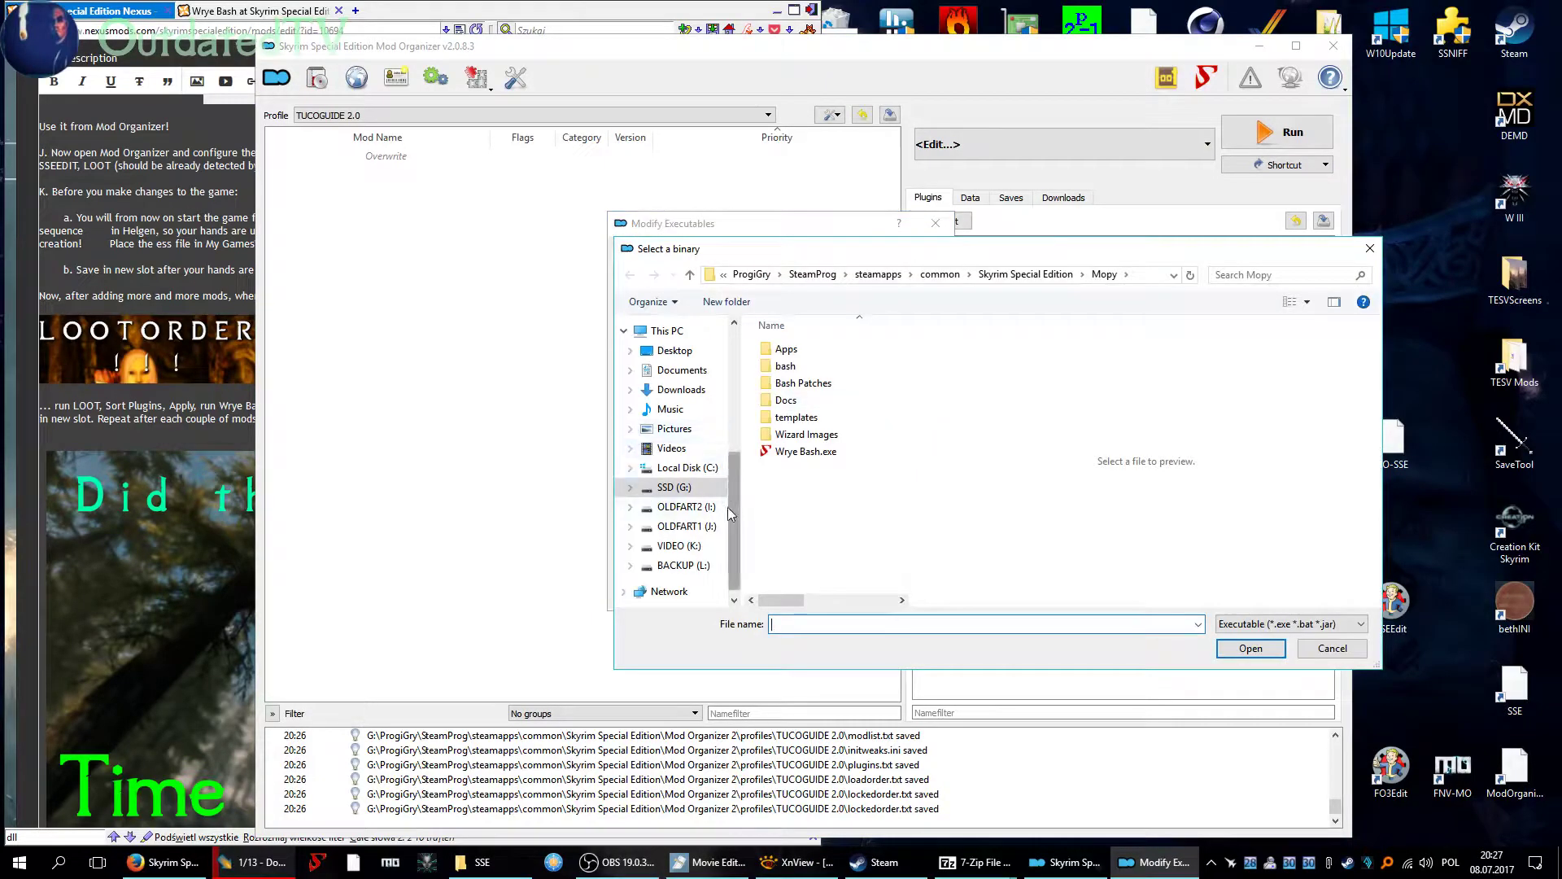
scroll(737, 427, up, 2)
scroll(735, 407, up, 2)
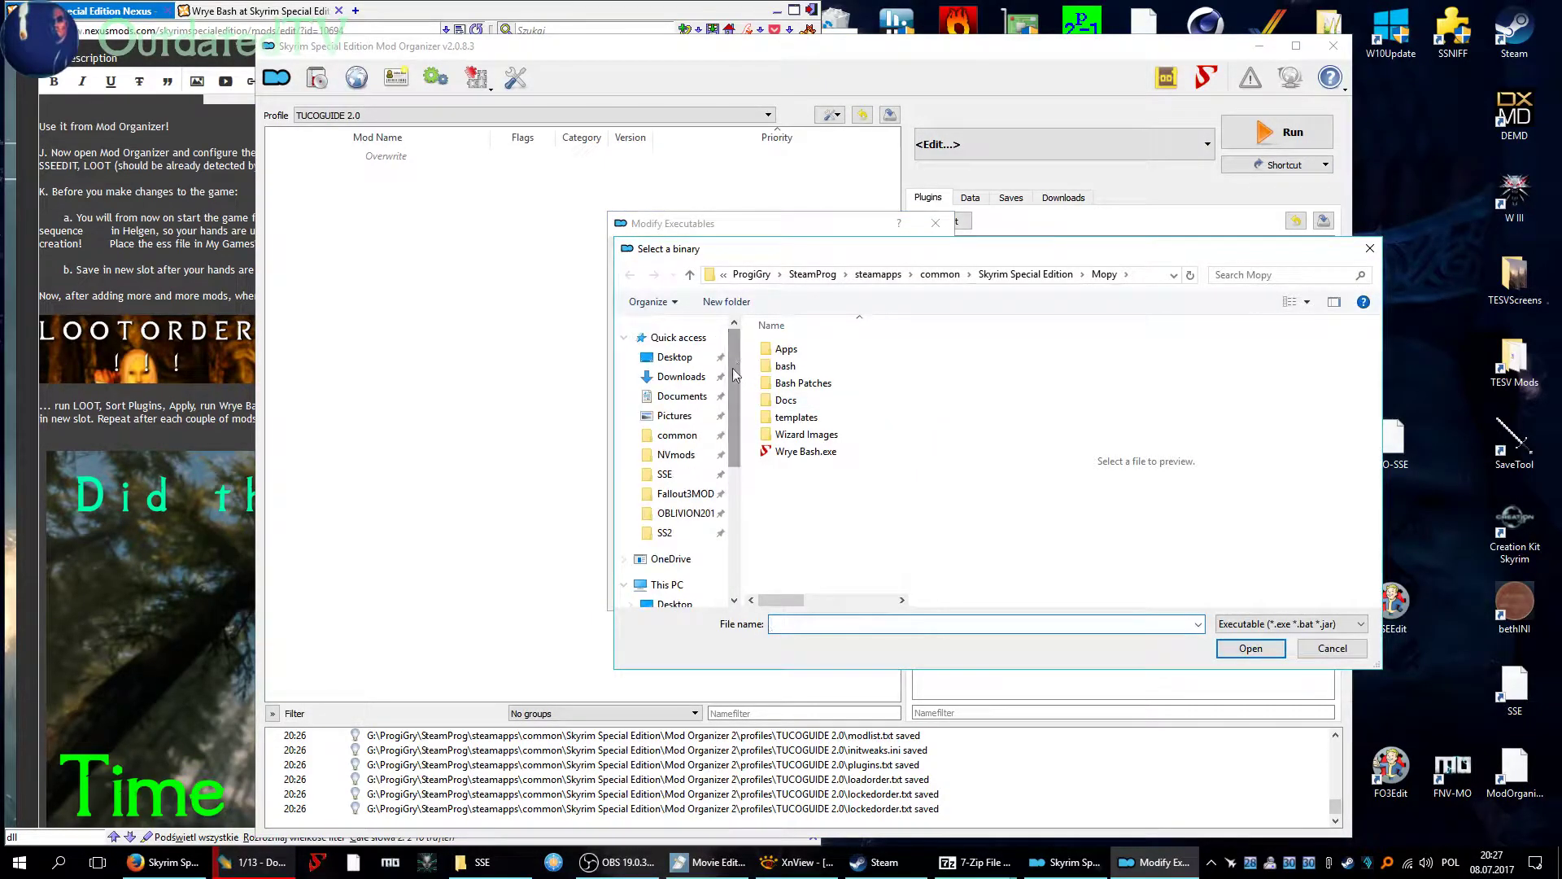
click(665, 474)
scroll(879, 399, down, 2)
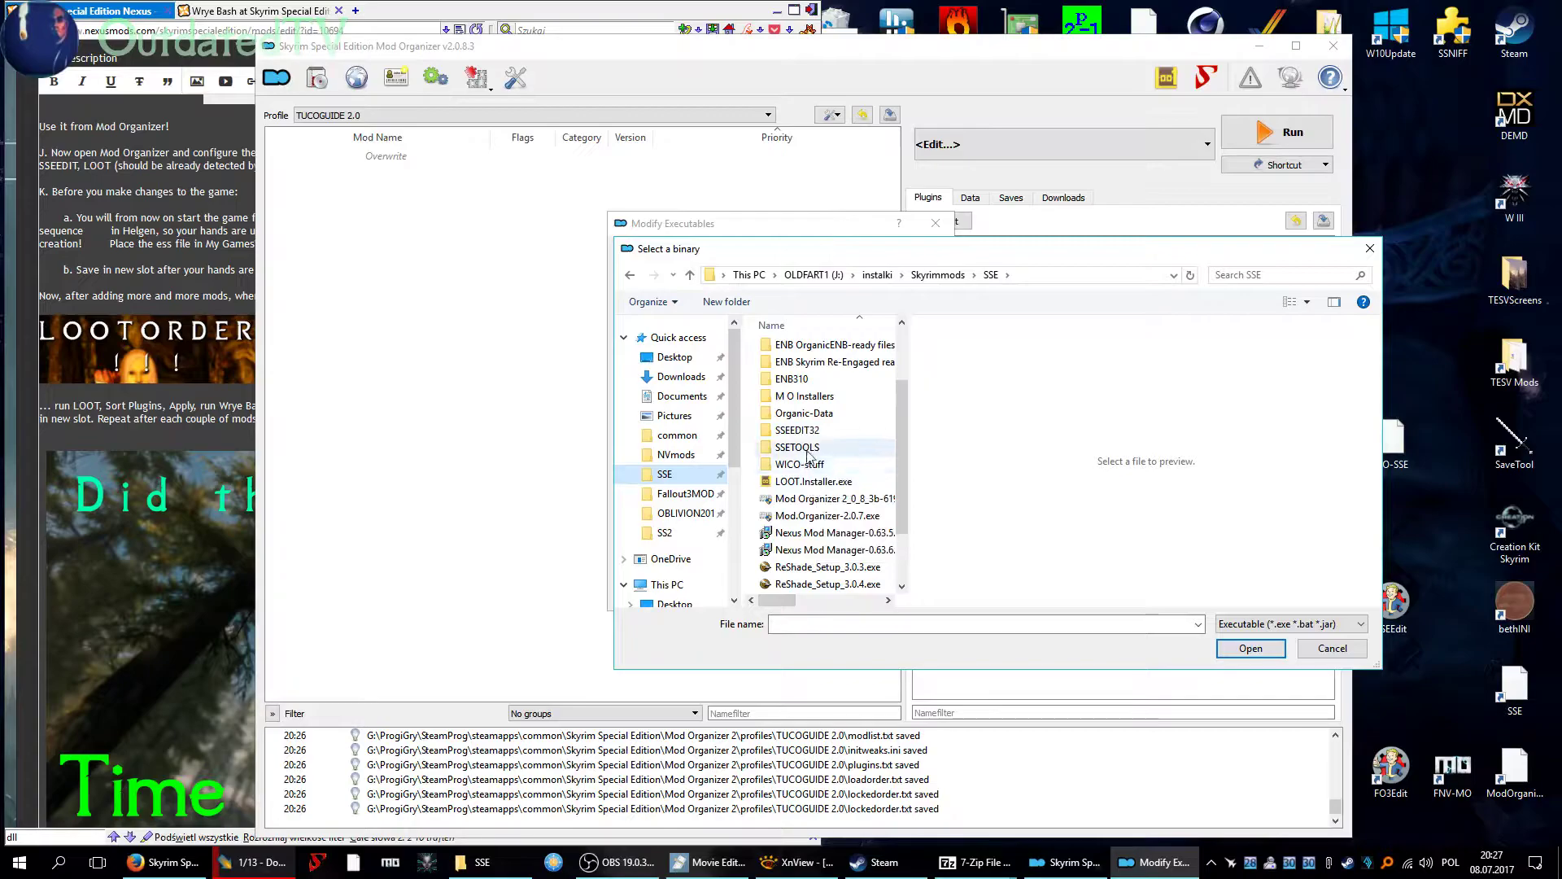
double_click(809, 435)
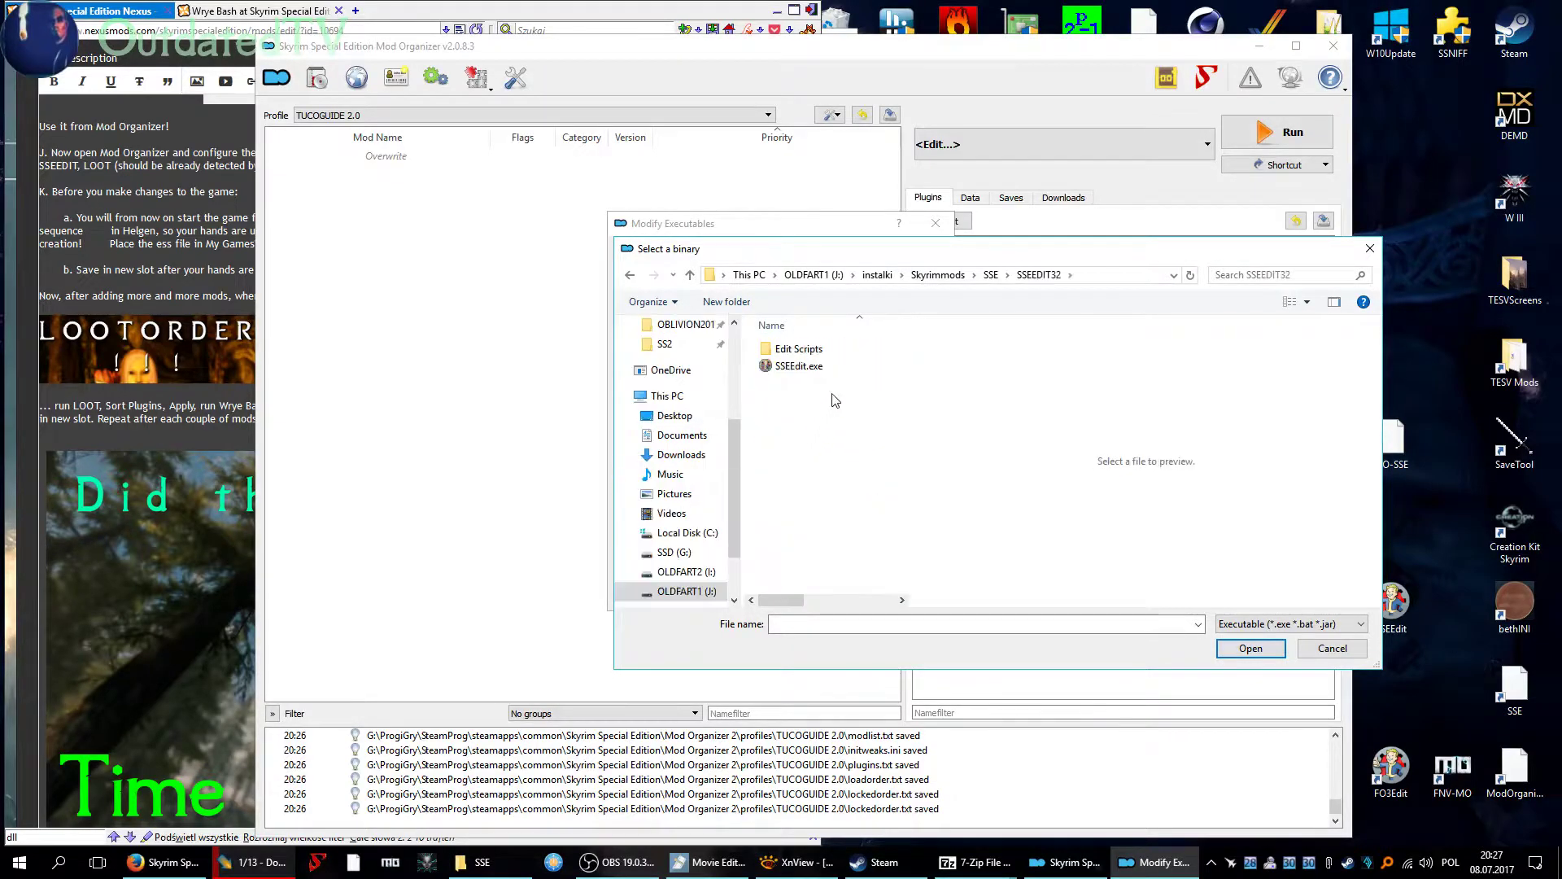
click(790, 370)
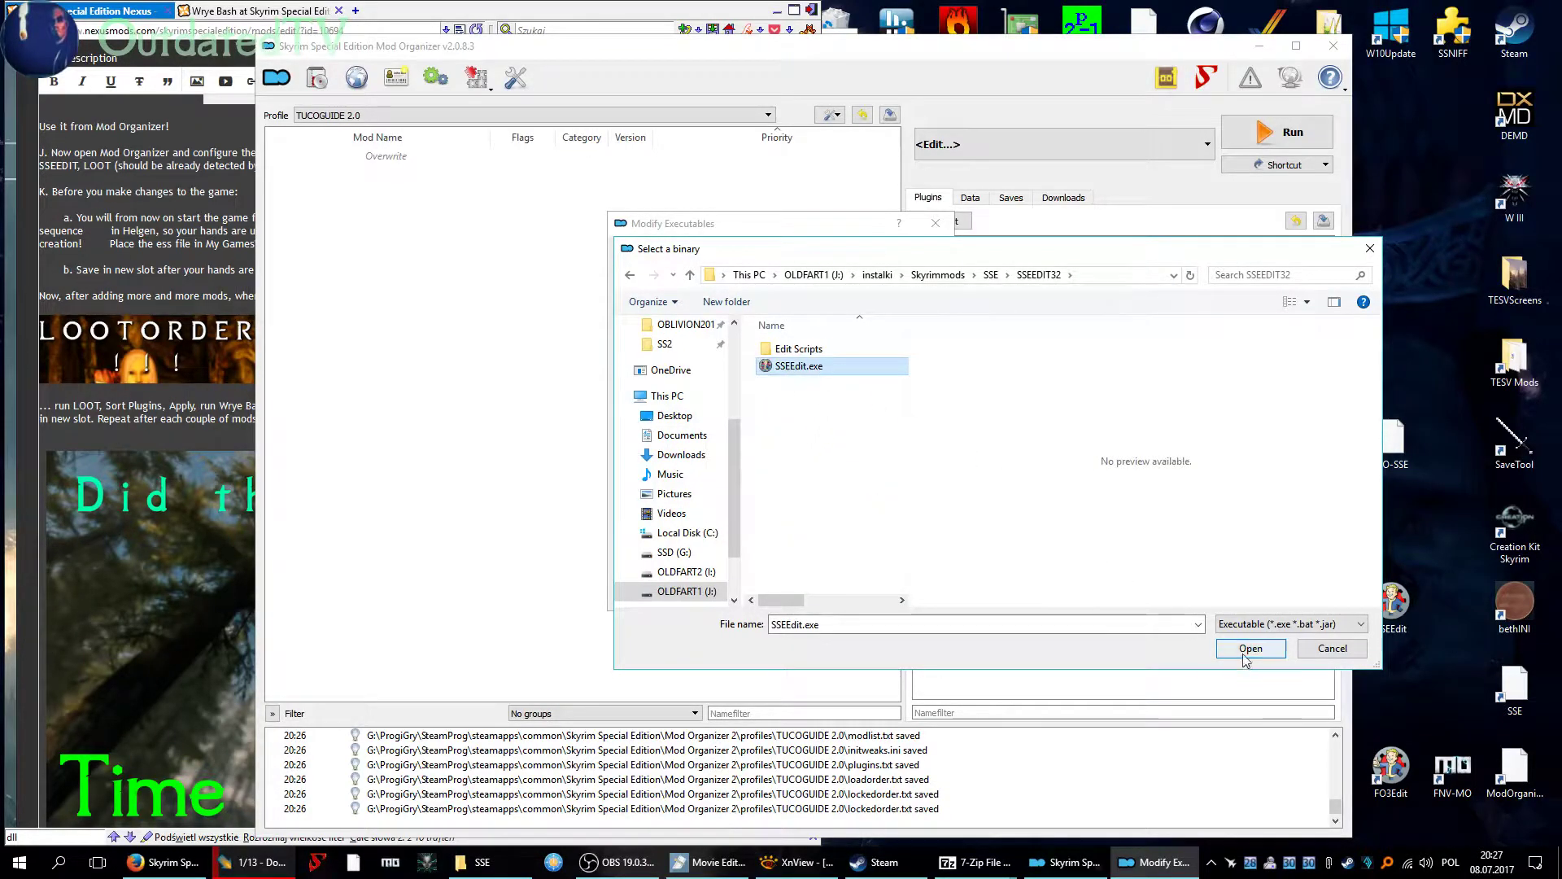
click(1246, 650)
Title the new executable SSEEDIT, add it to the list, and close the executables editor.
click(769, 401)
text(SSEEDIT)
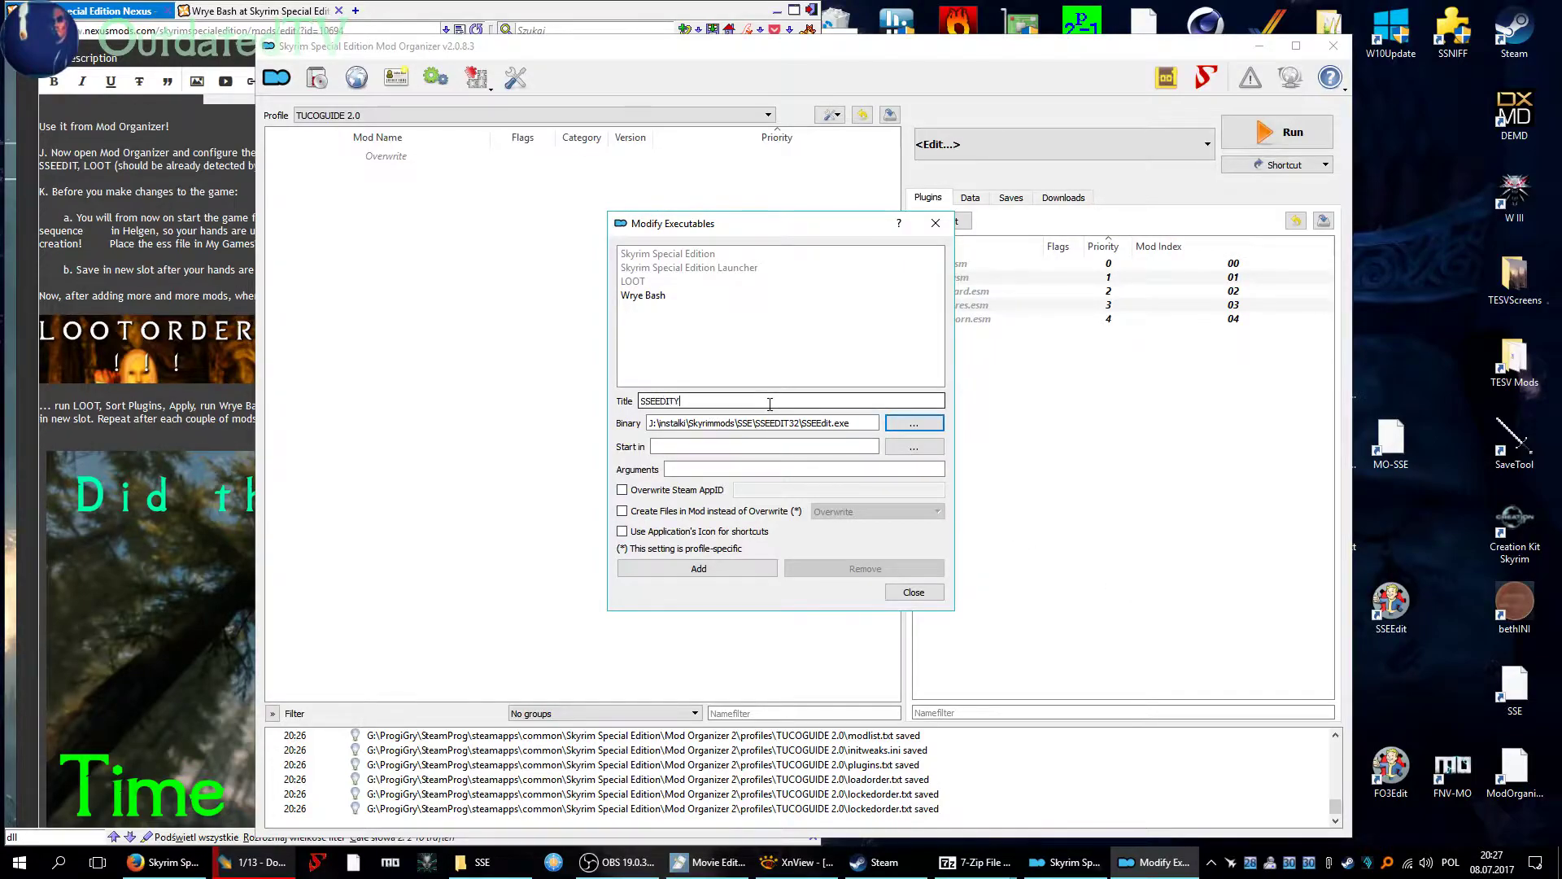
click(699, 569)
click(914, 591)
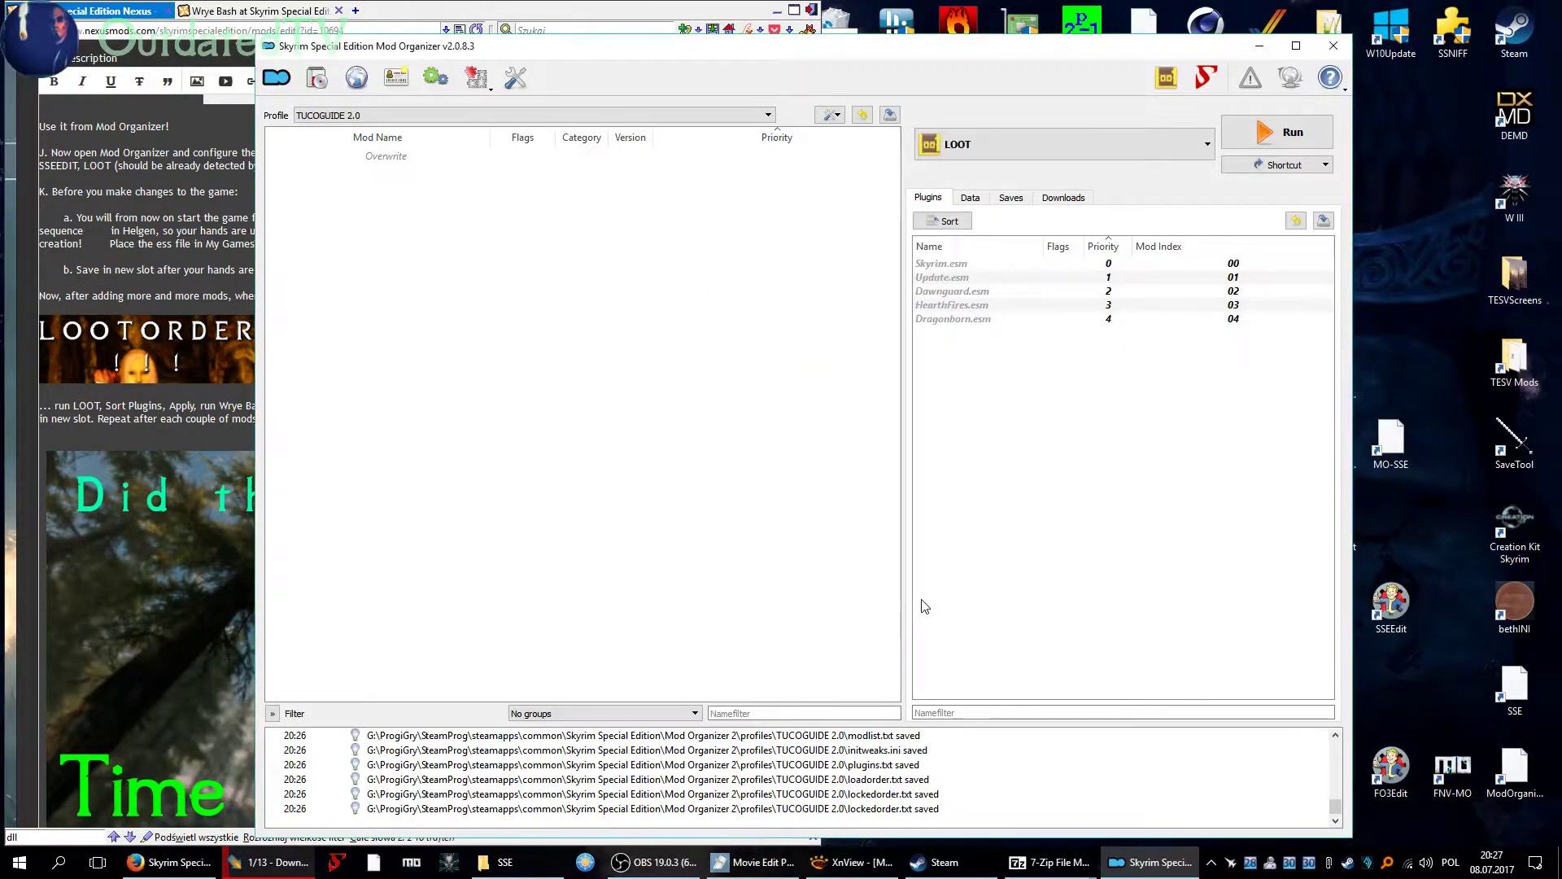
Create a toolbar shortcut for SSEEDIT in Mod Organizer and return to the guide in the browser.
click(1207, 147)
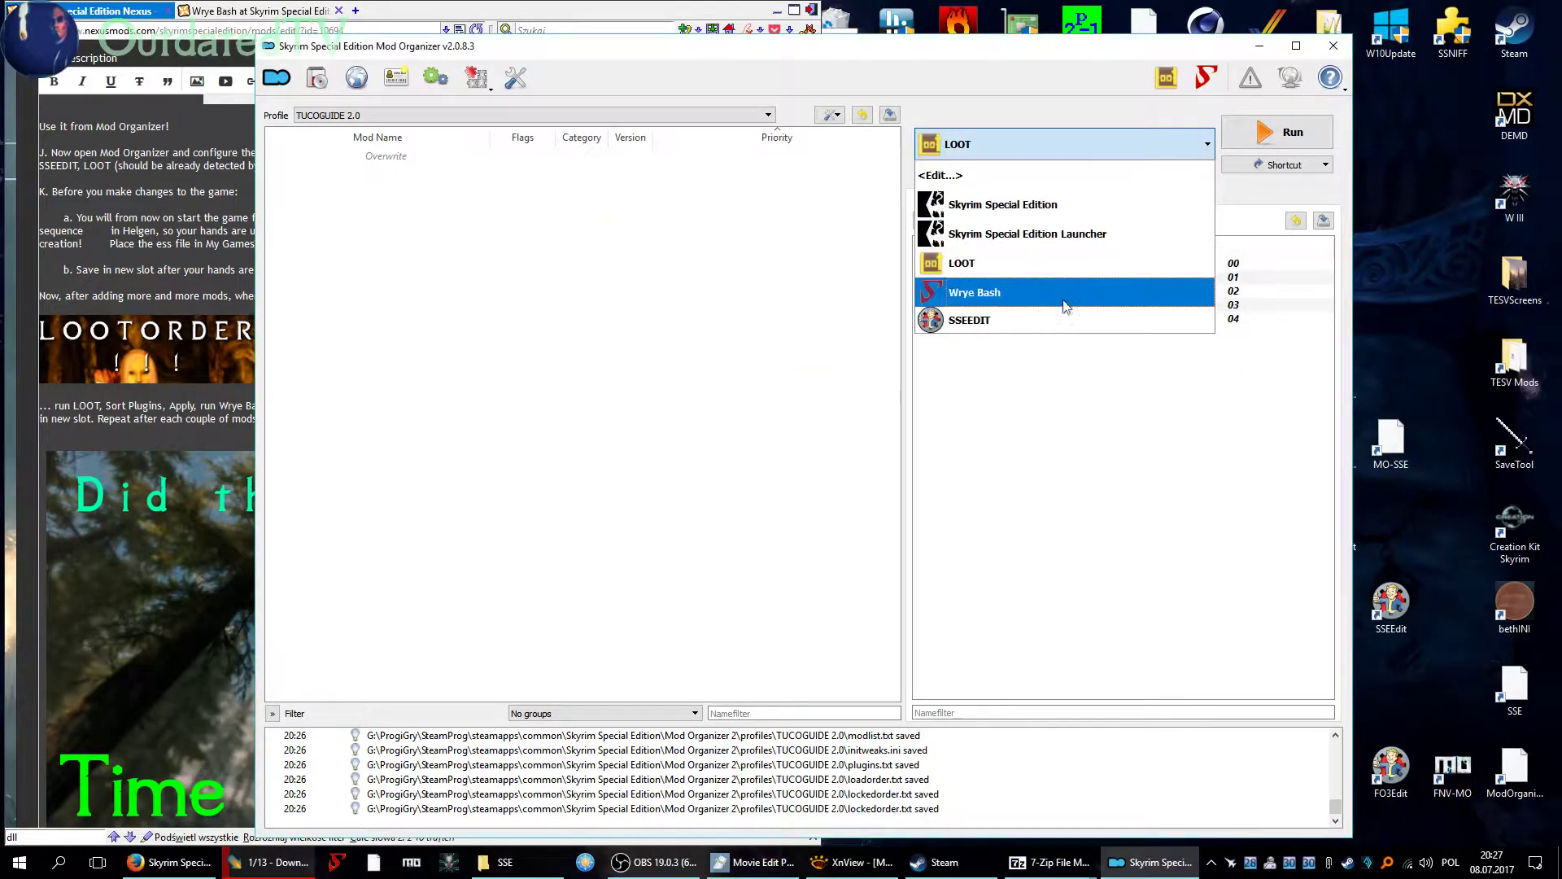
click(968, 319)
click(1285, 165)
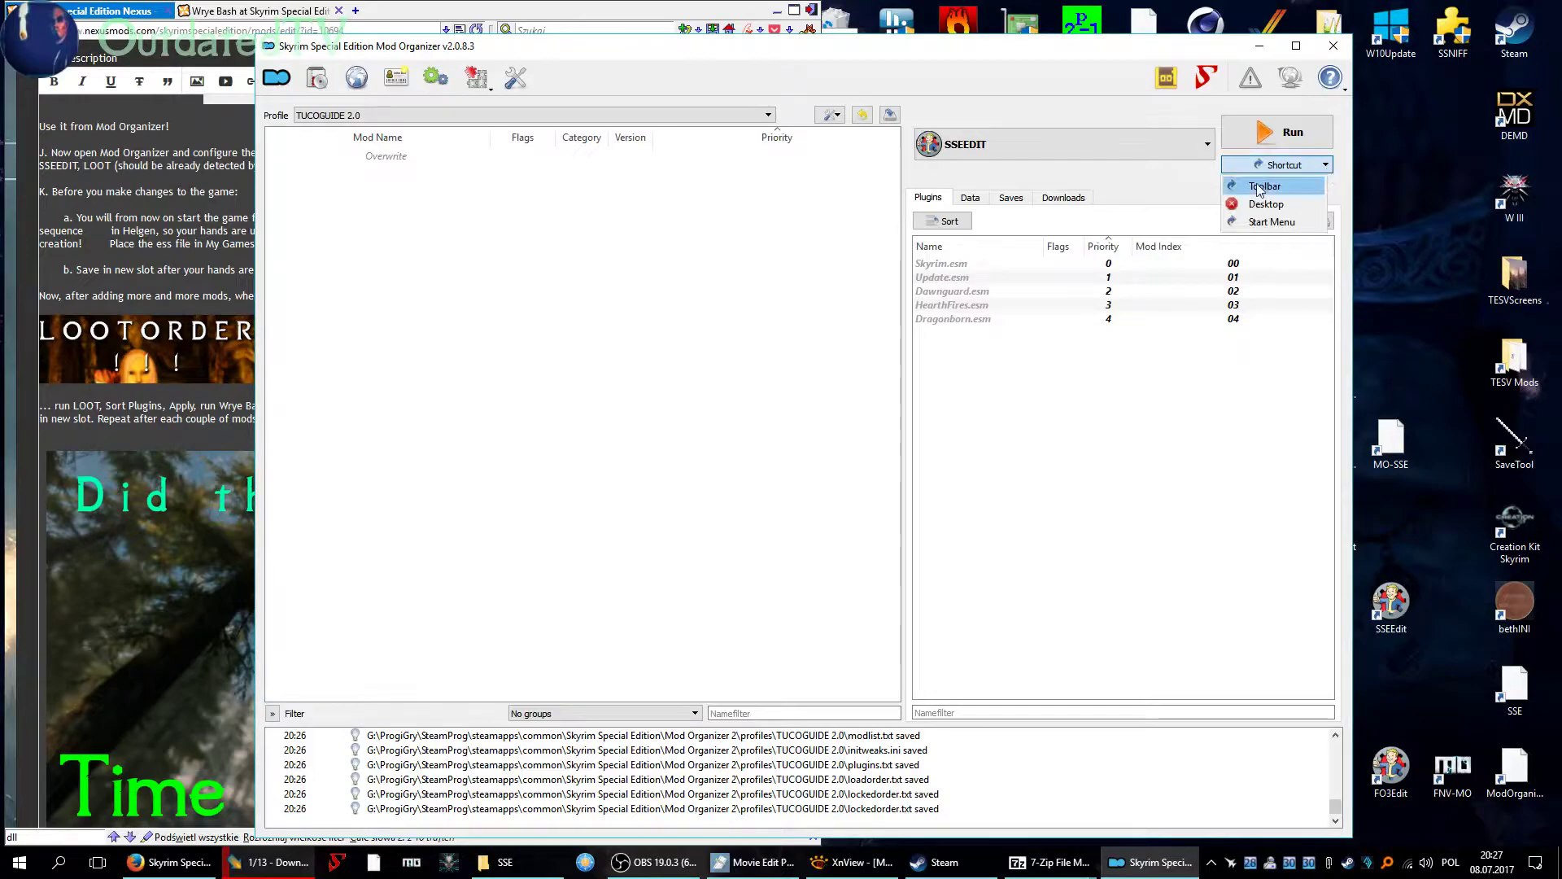
click(1266, 187)
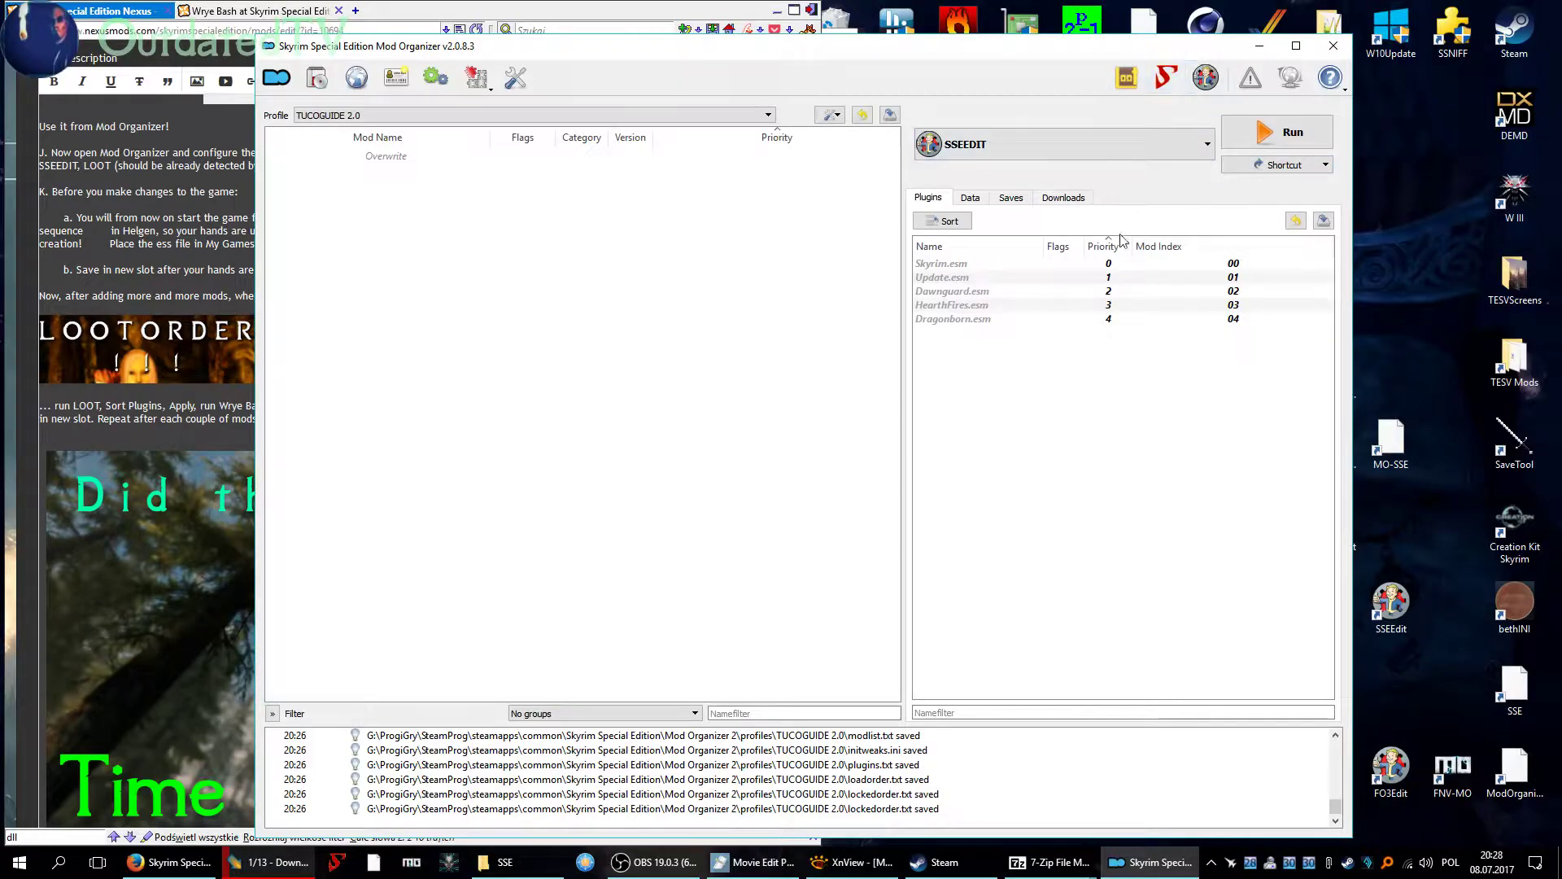
click(190, 175)
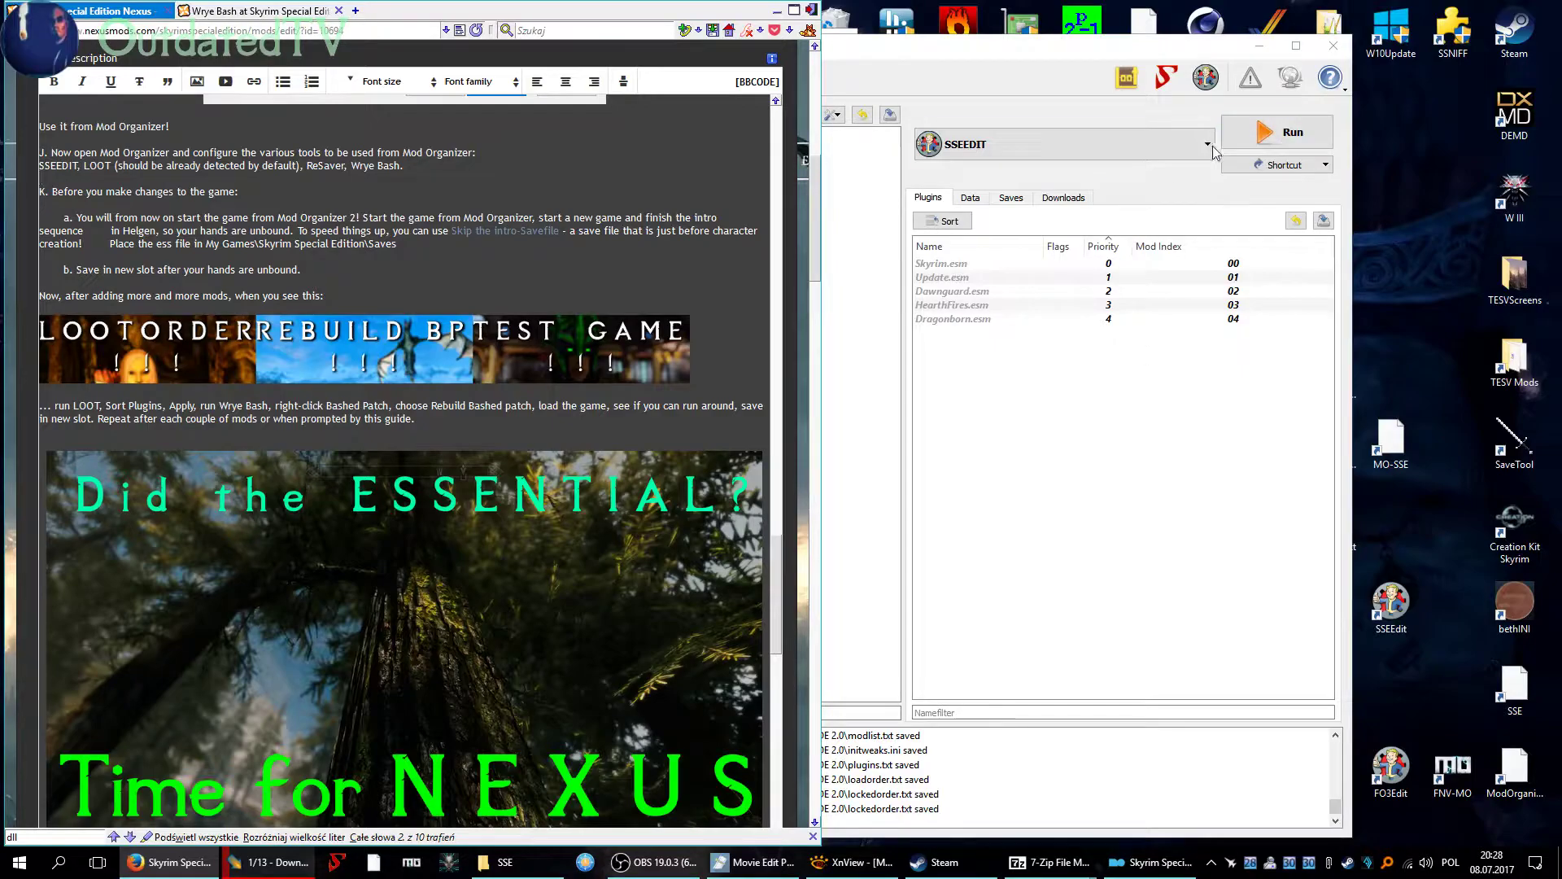
In Mod Organizer, start another executable entry and choose ReSaver.exe from the SSE\SSETOOLS folder as its binary.
click(984, 146)
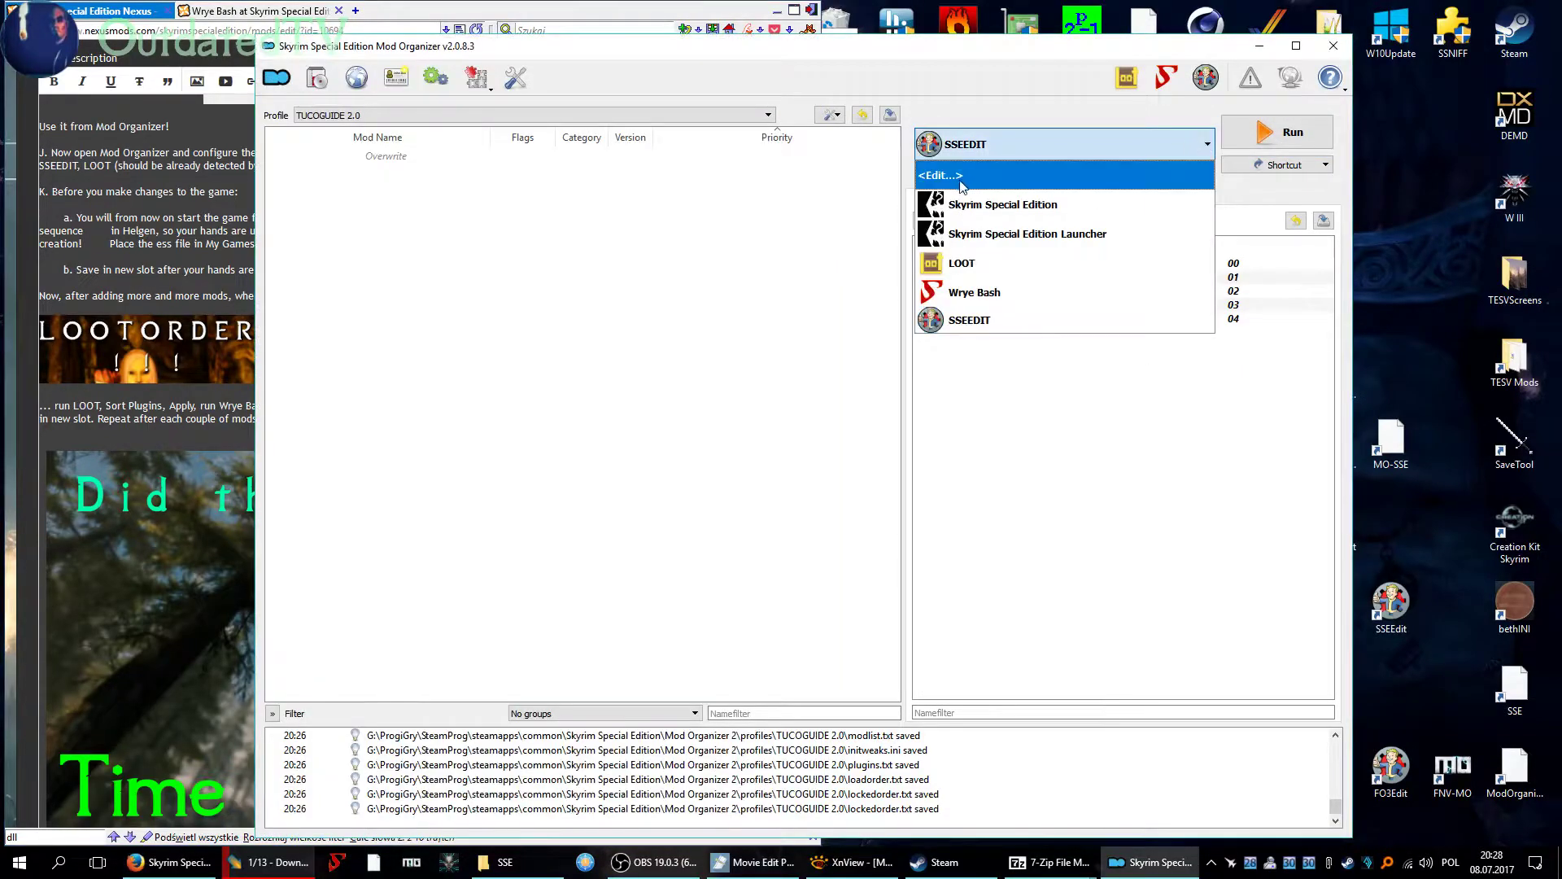
click(987, 176)
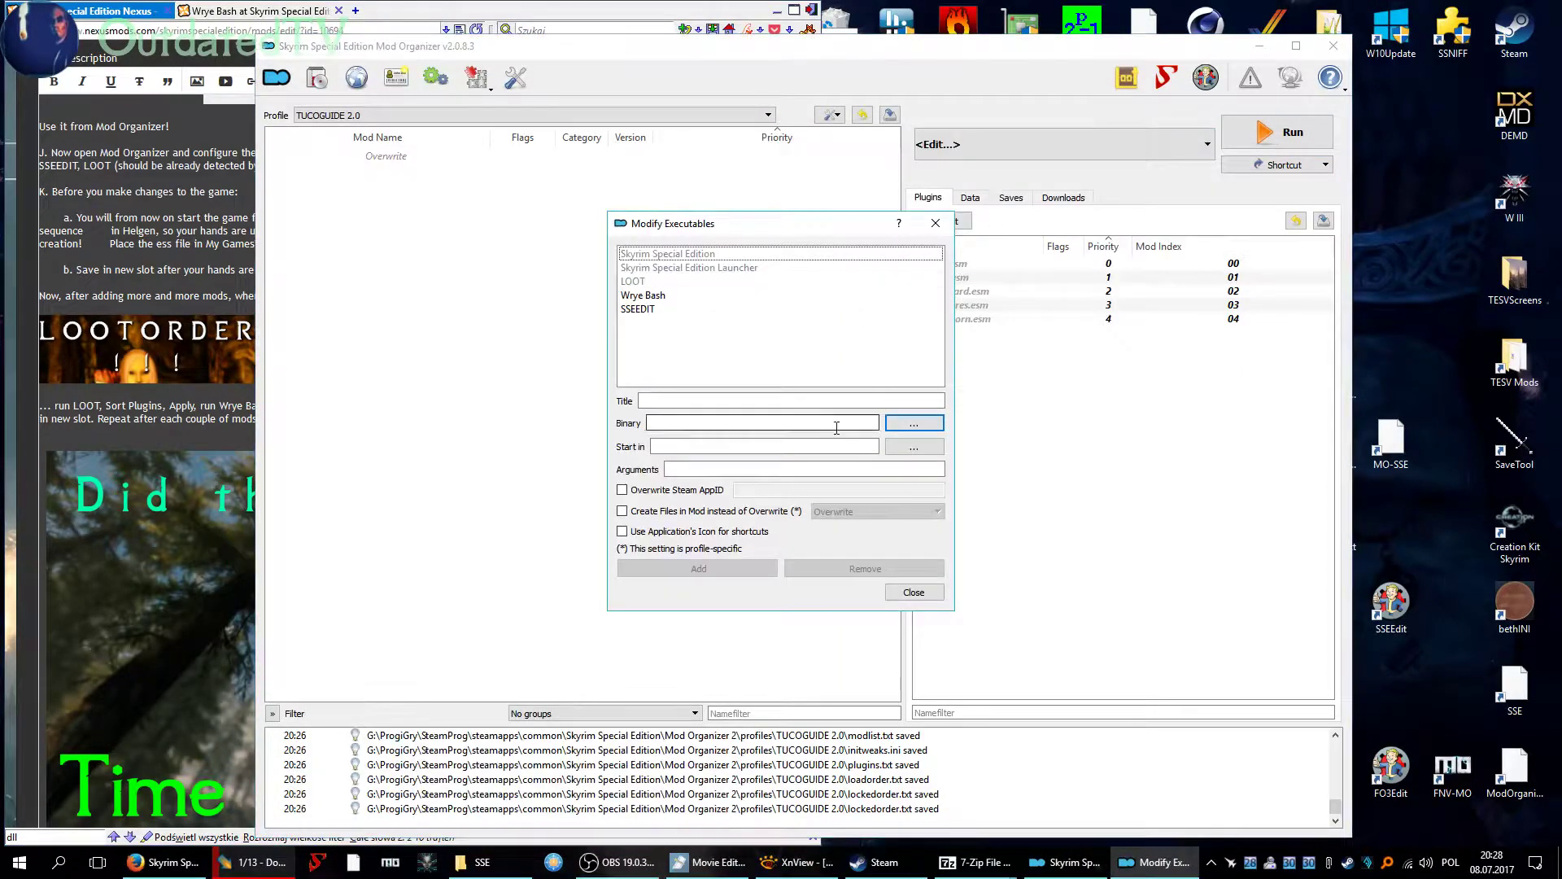
click(933, 425)
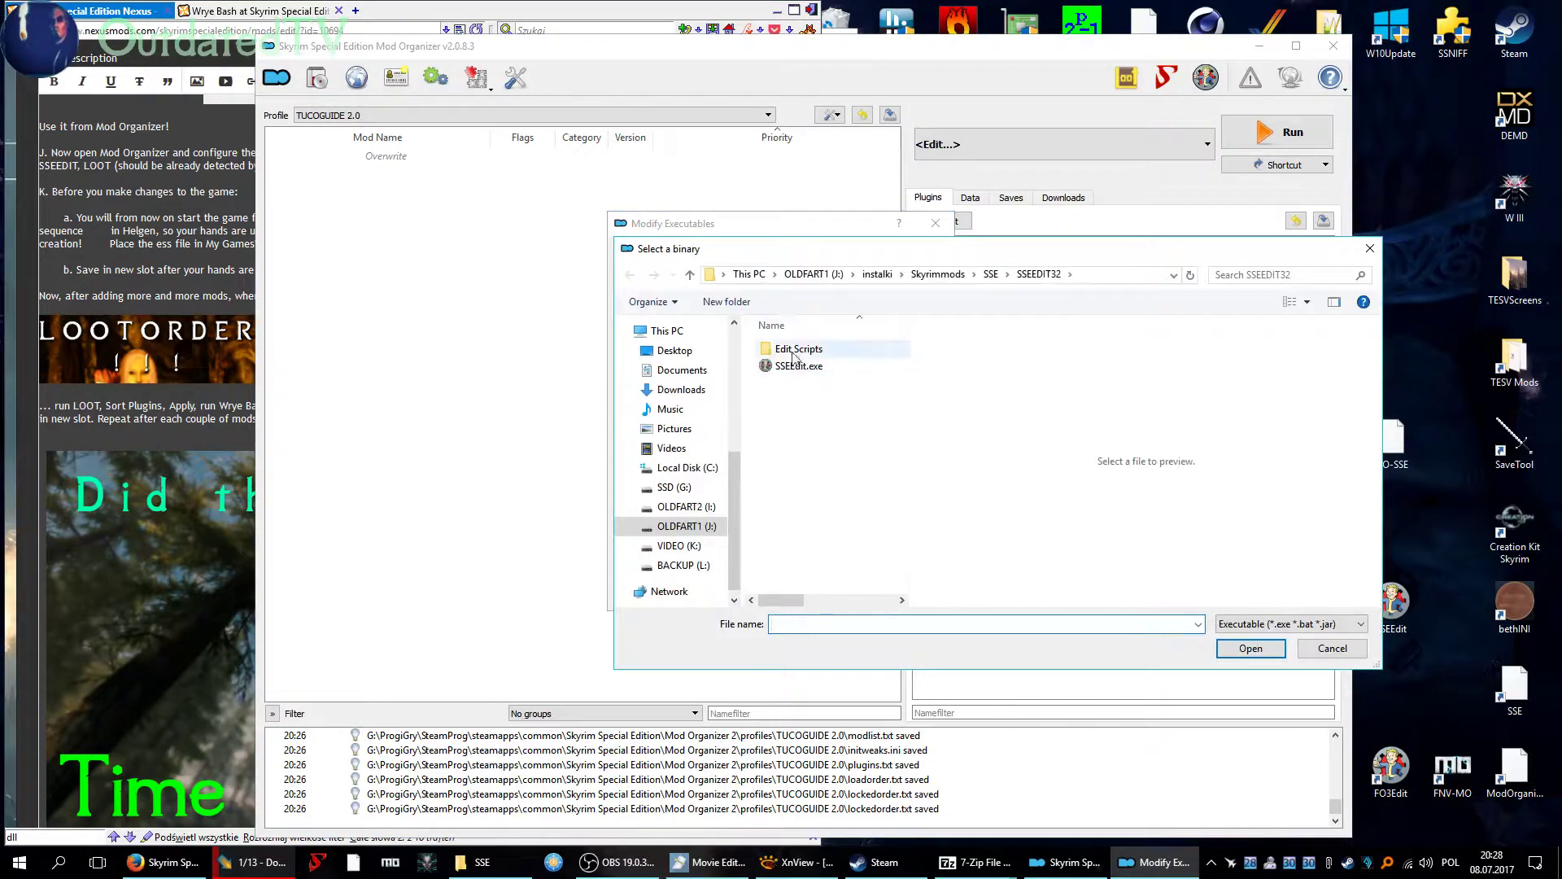
click(990, 275)
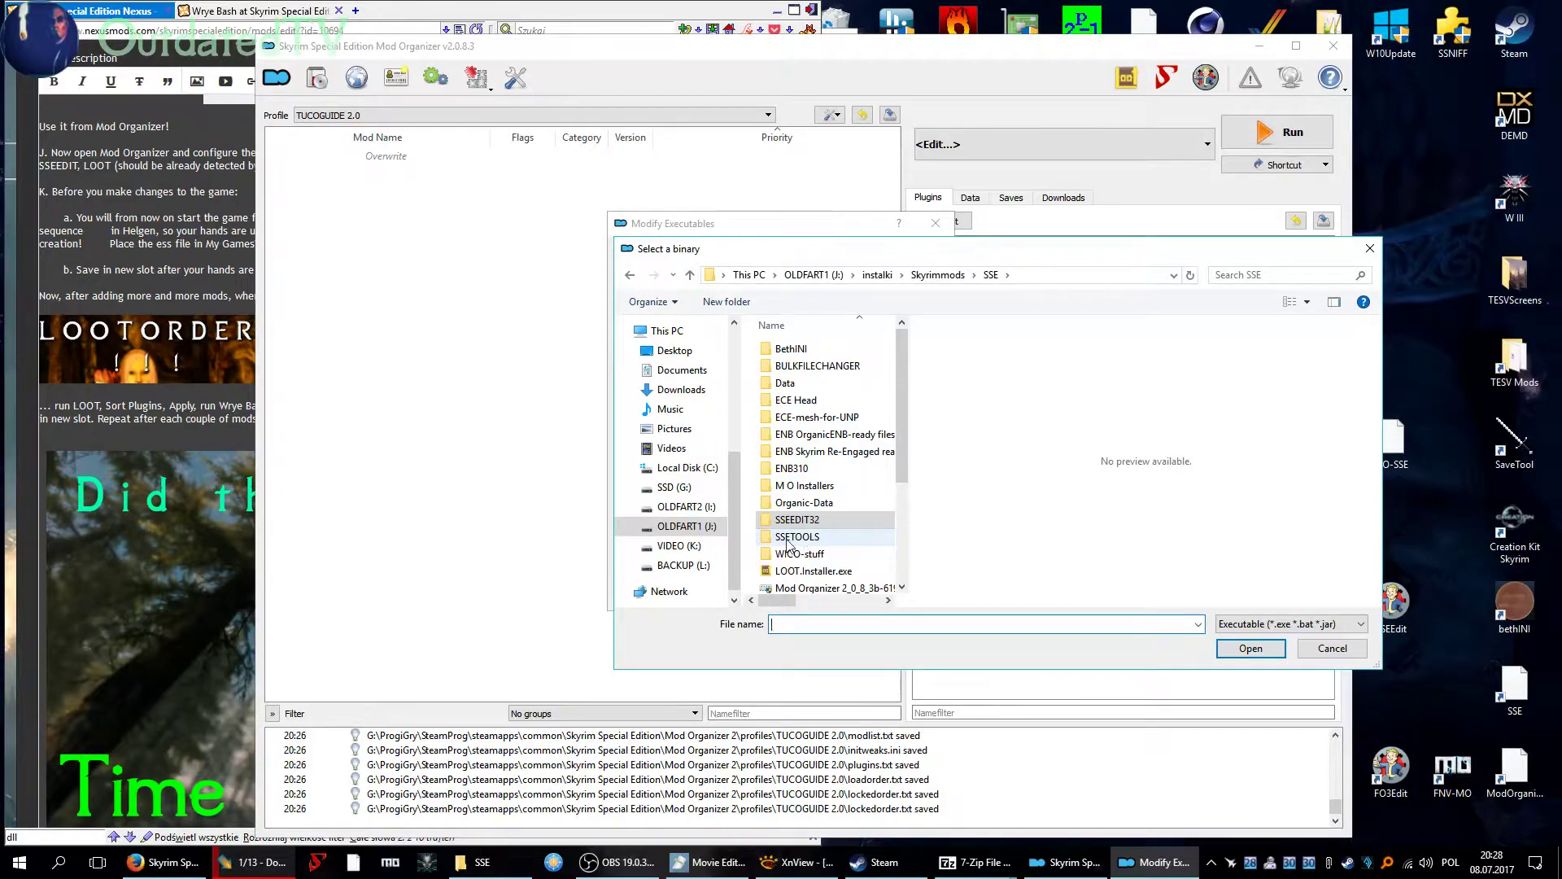
double_click(795, 537)
click(801, 366)
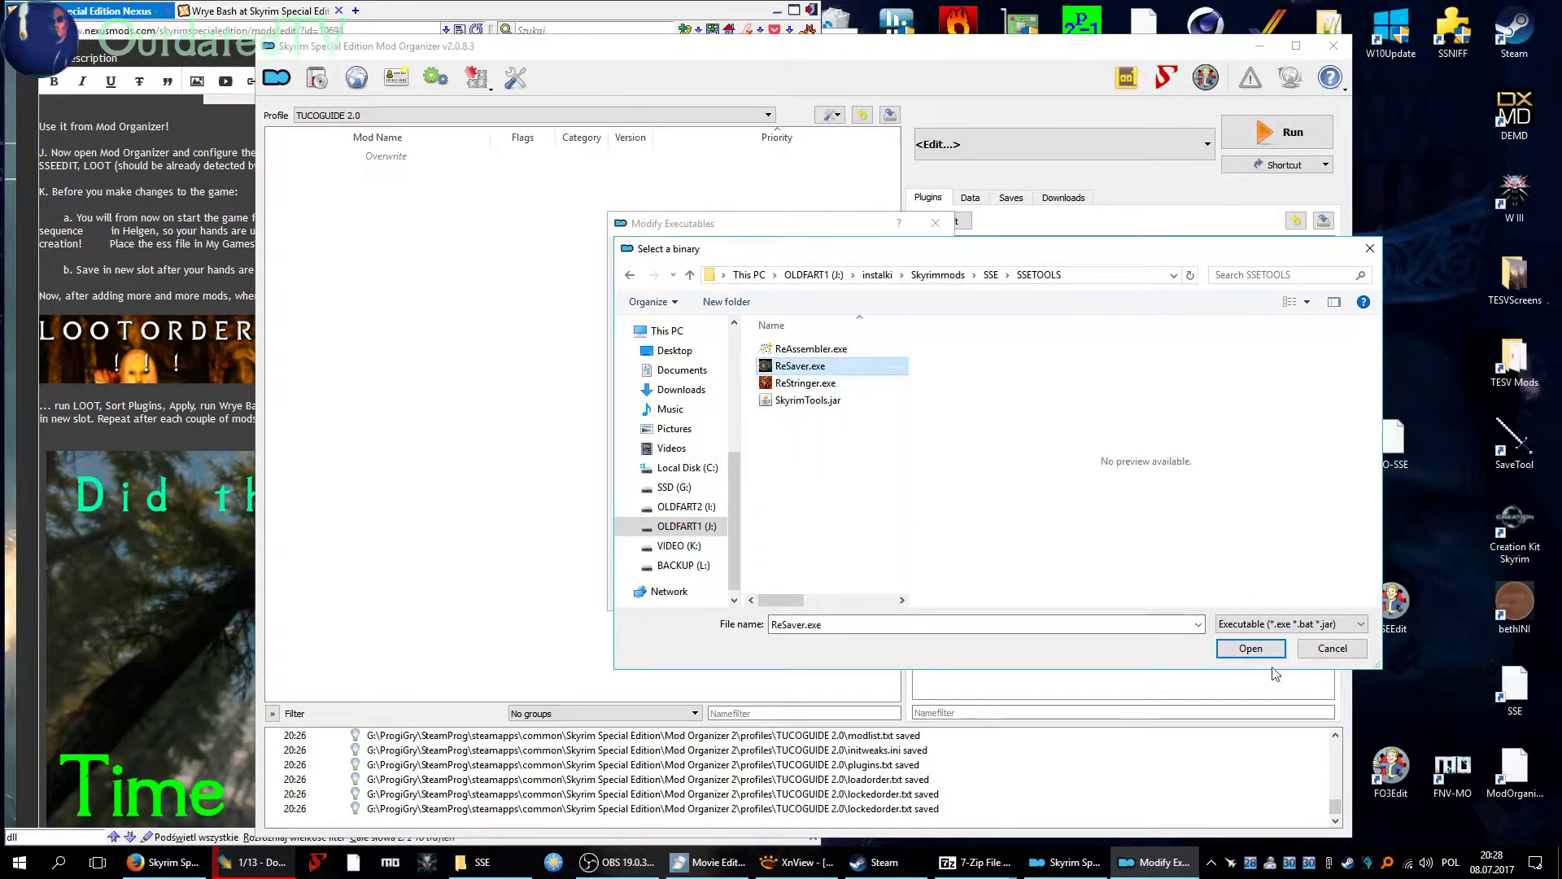
click(1251, 649)
Title the new executable ReSaver, add it to the list, and close the executables editor.
click(760, 400)
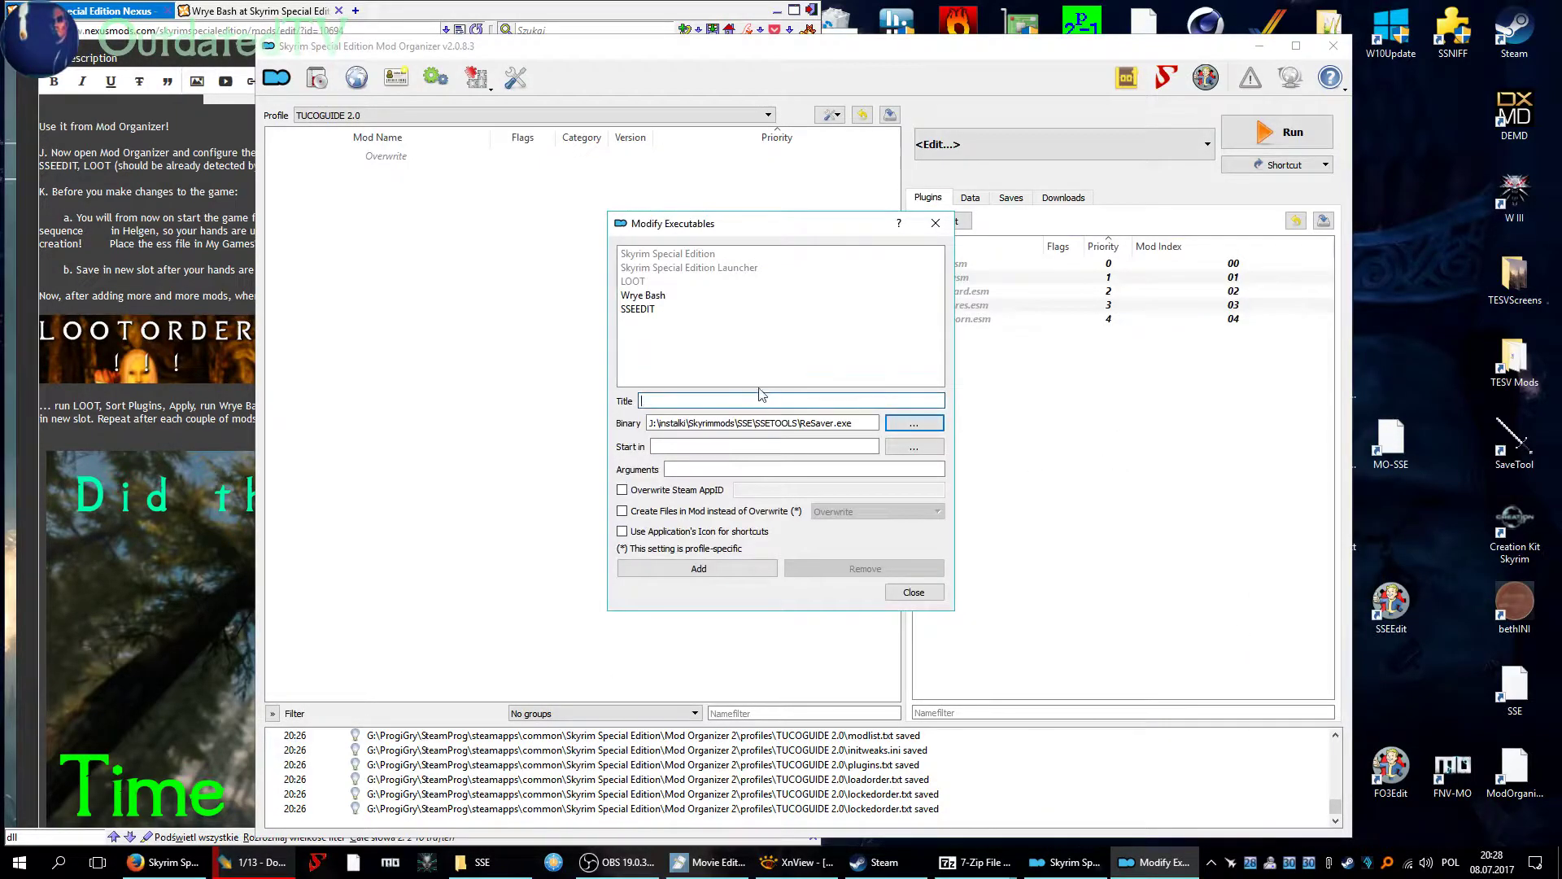
text(ReSaver)
click(710, 569)
click(914, 592)
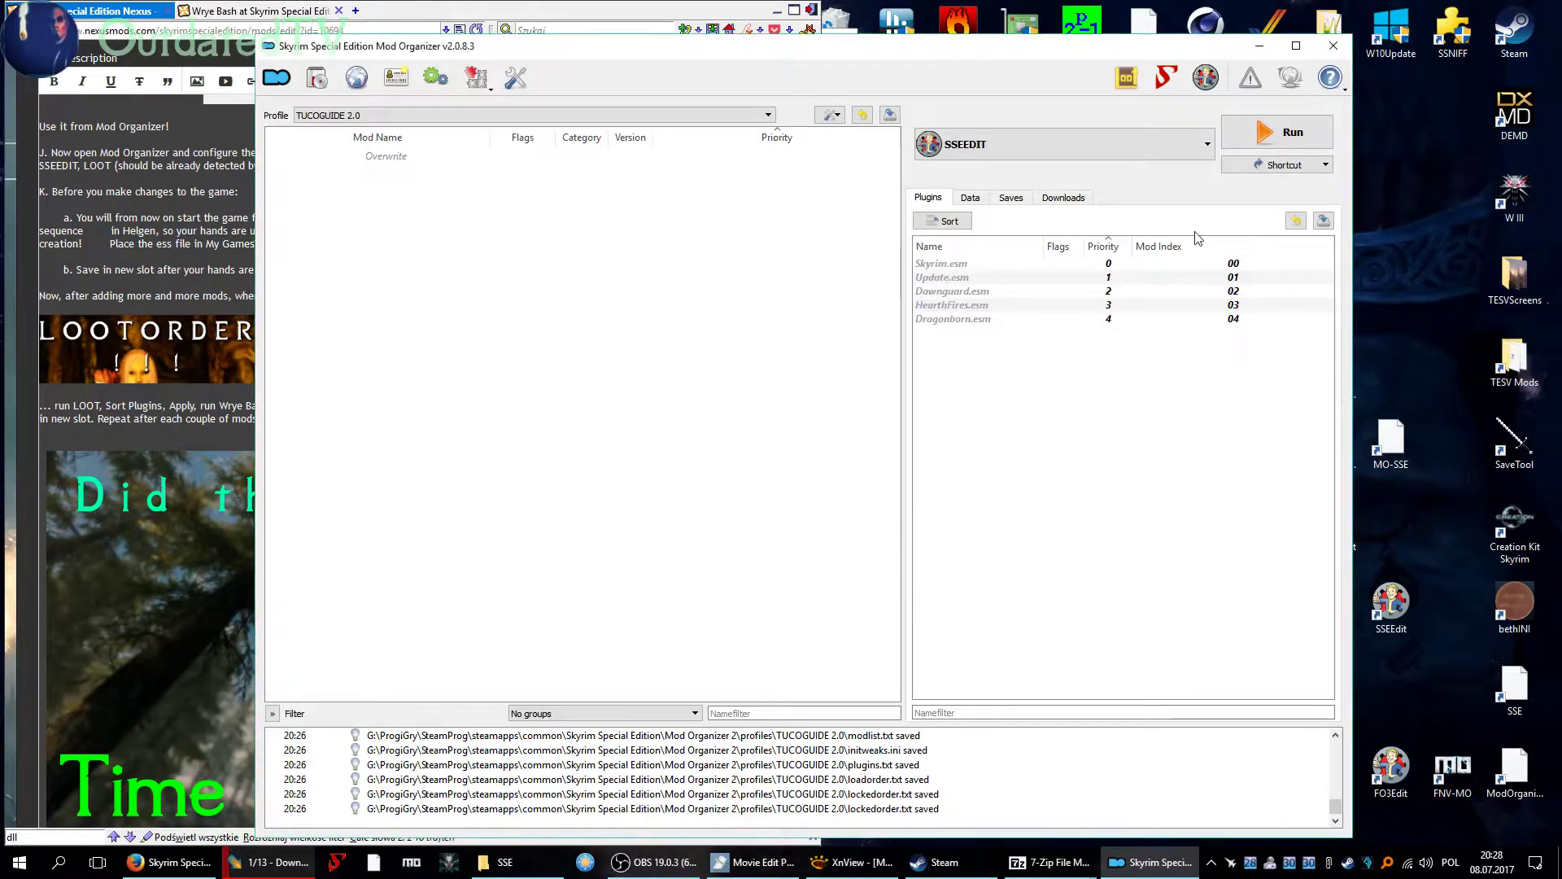
Select ReSaver as the active executable and create a toolbar shortcut for it.
click(1261, 162)
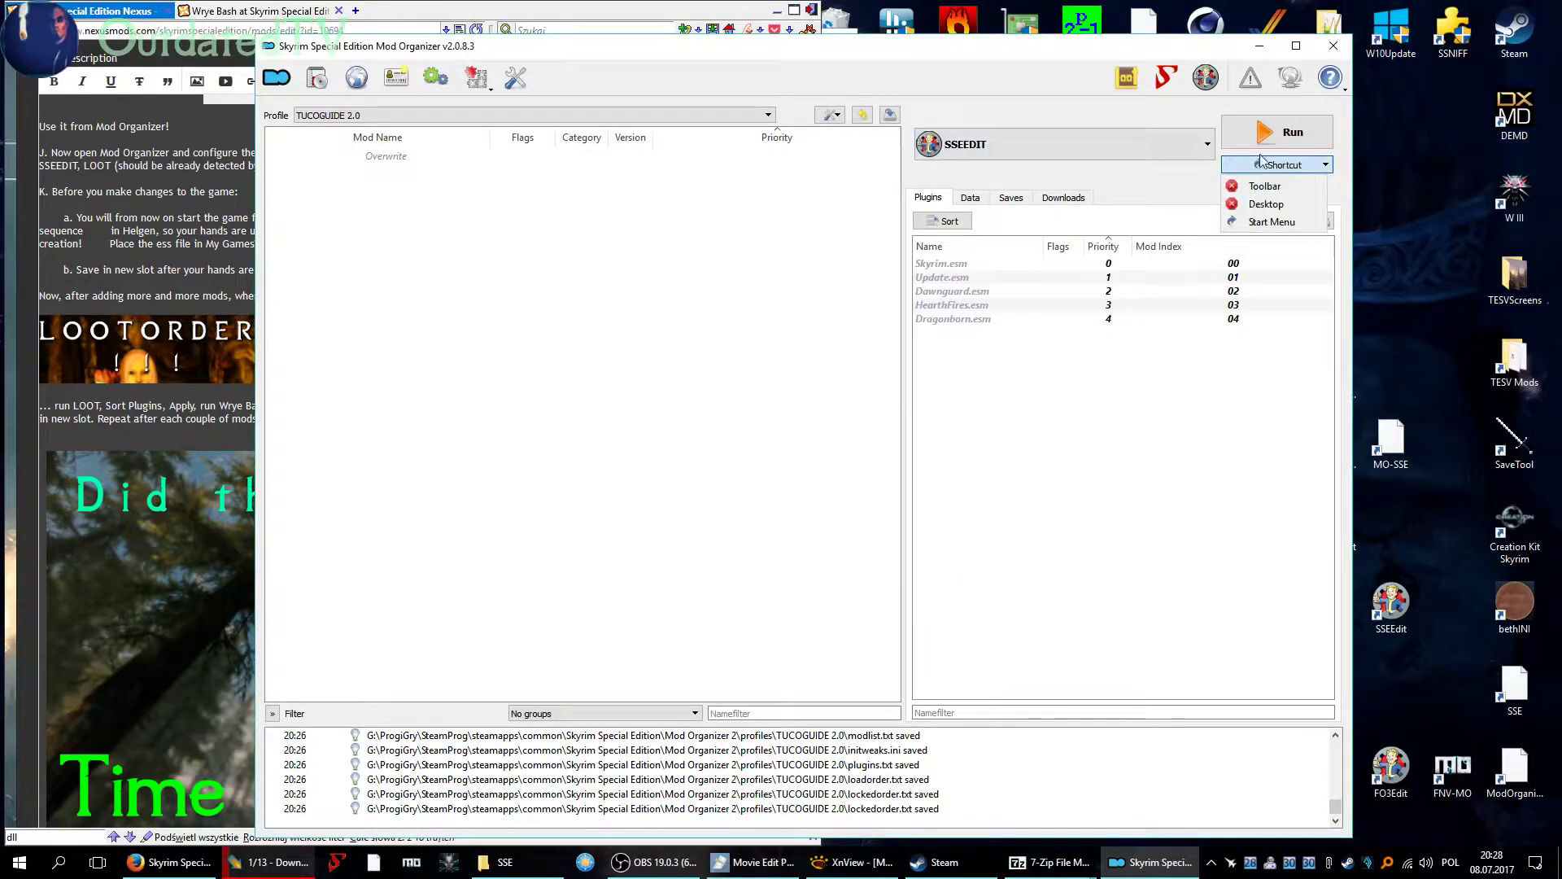
click(1172, 150)
click(1172, 151)
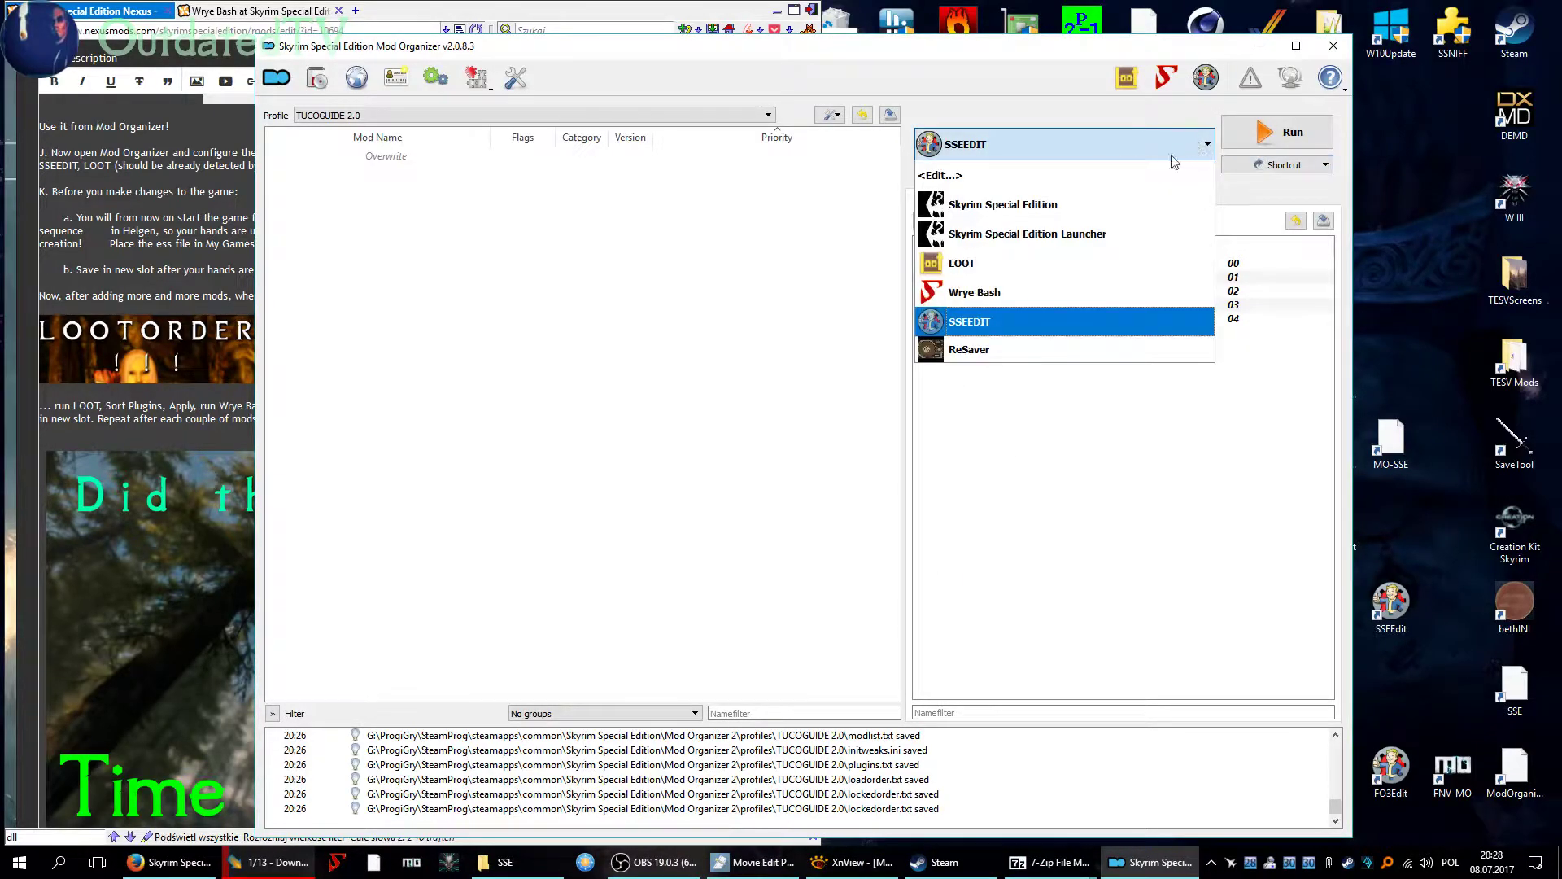
click(968, 354)
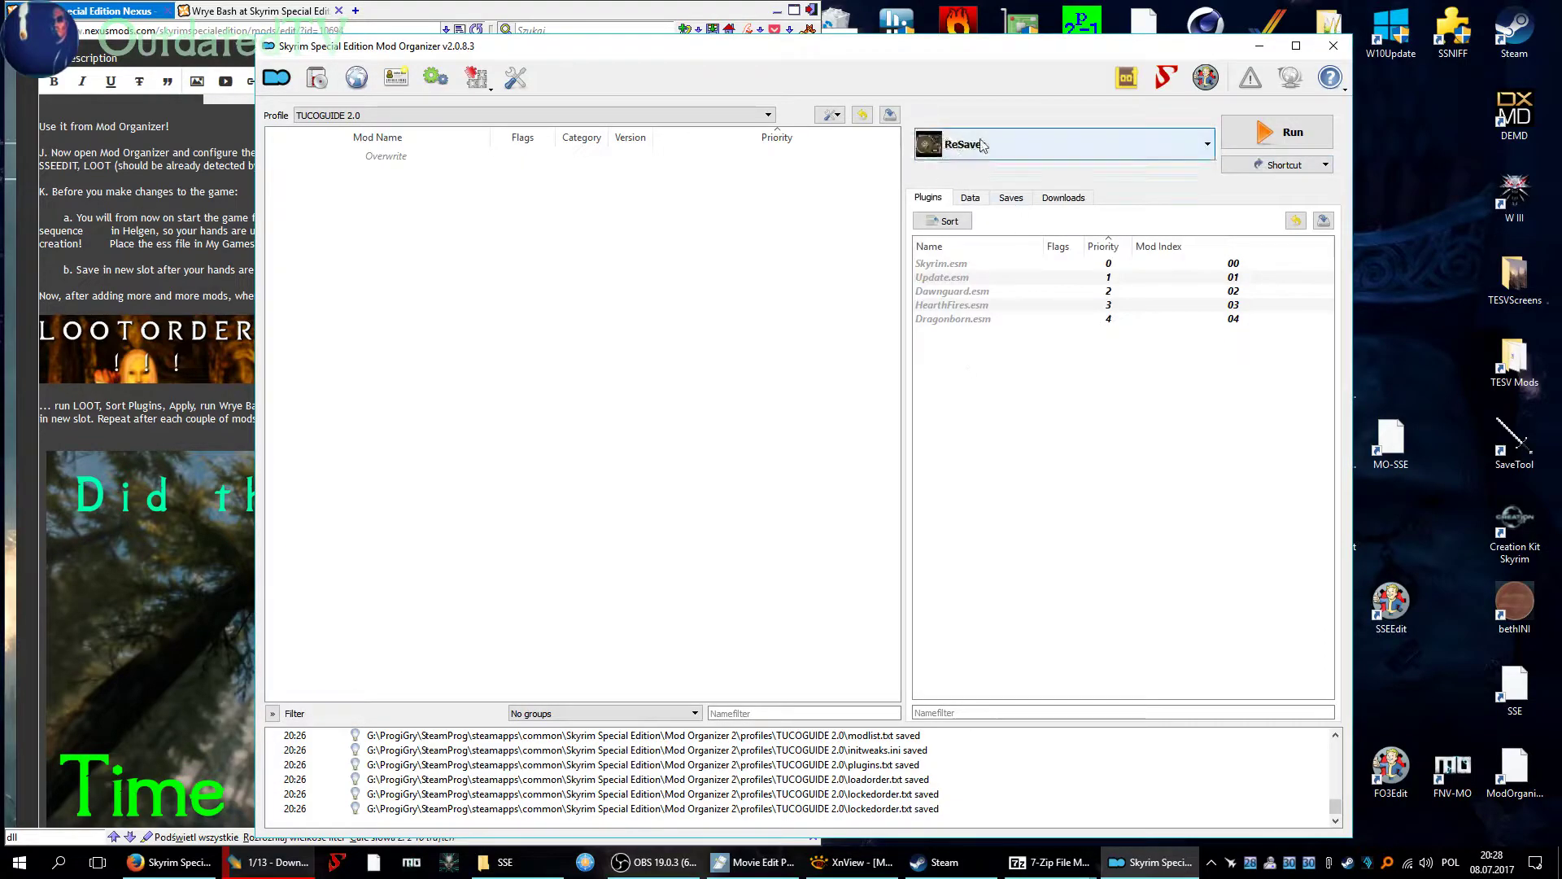
click(1257, 165)
click(1259, 191)
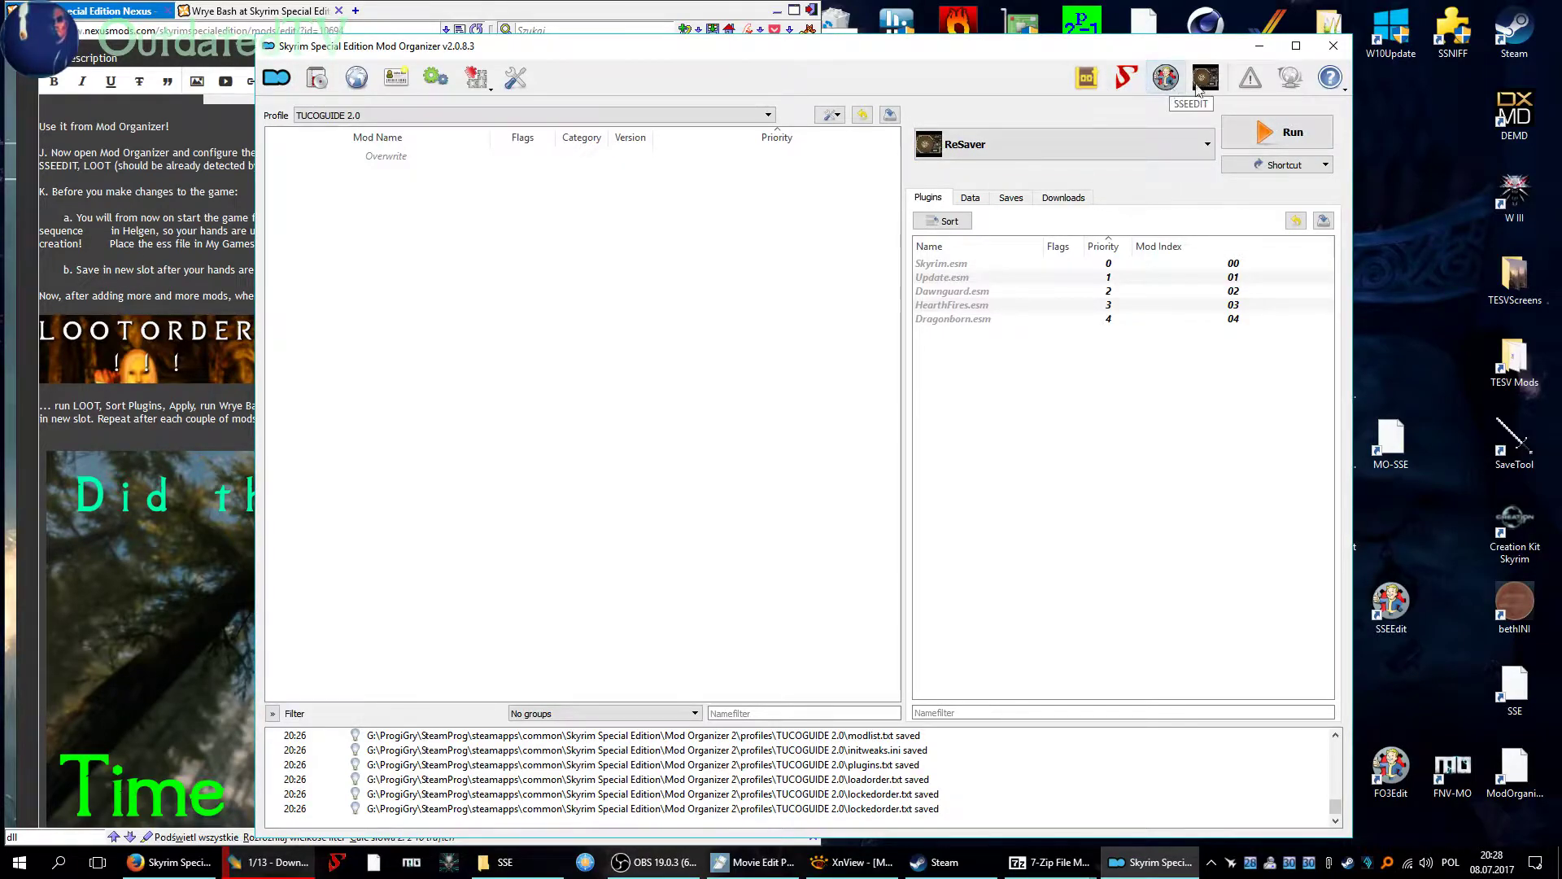
From the guide in the browser, open the Skip the intro-Savefile page in a new tab and download its main file manually.
click(135, 253)
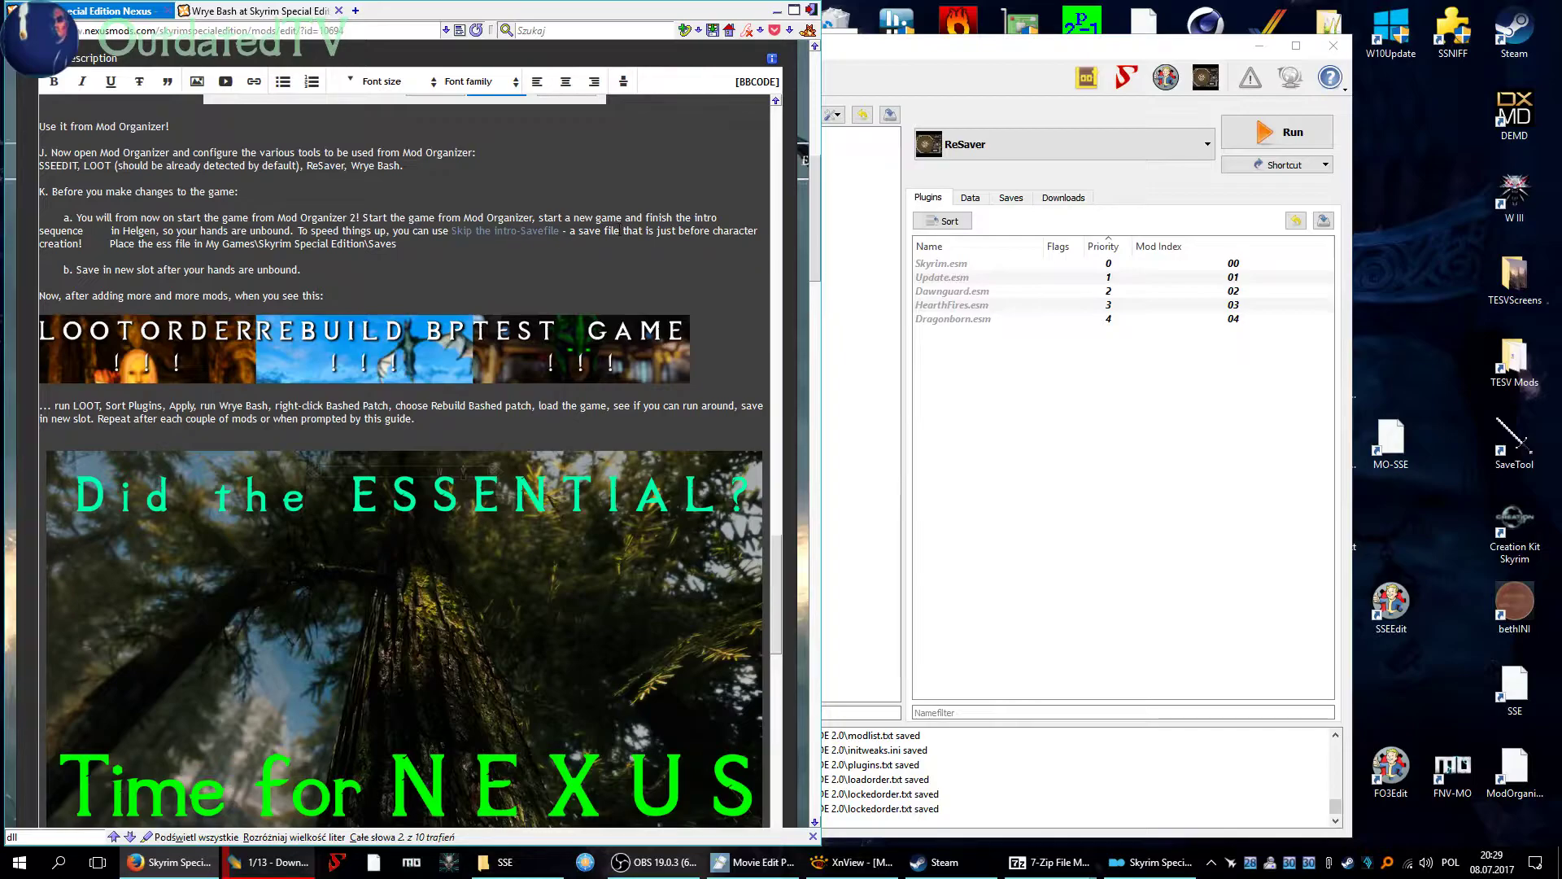
middle_click(505, 231)
click(257, 11)
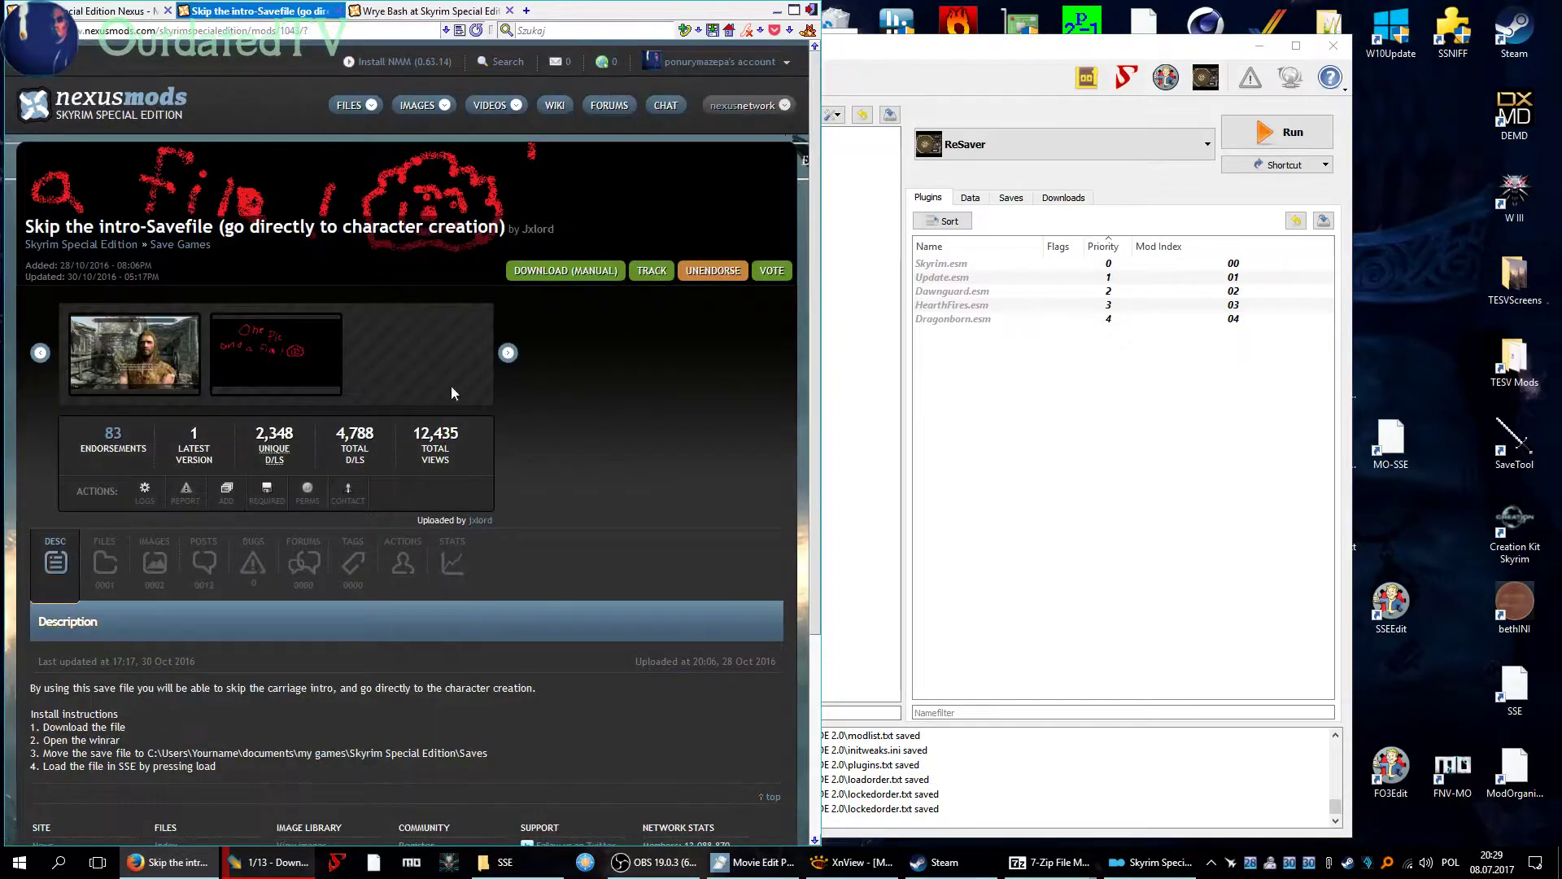
click(105, 563)
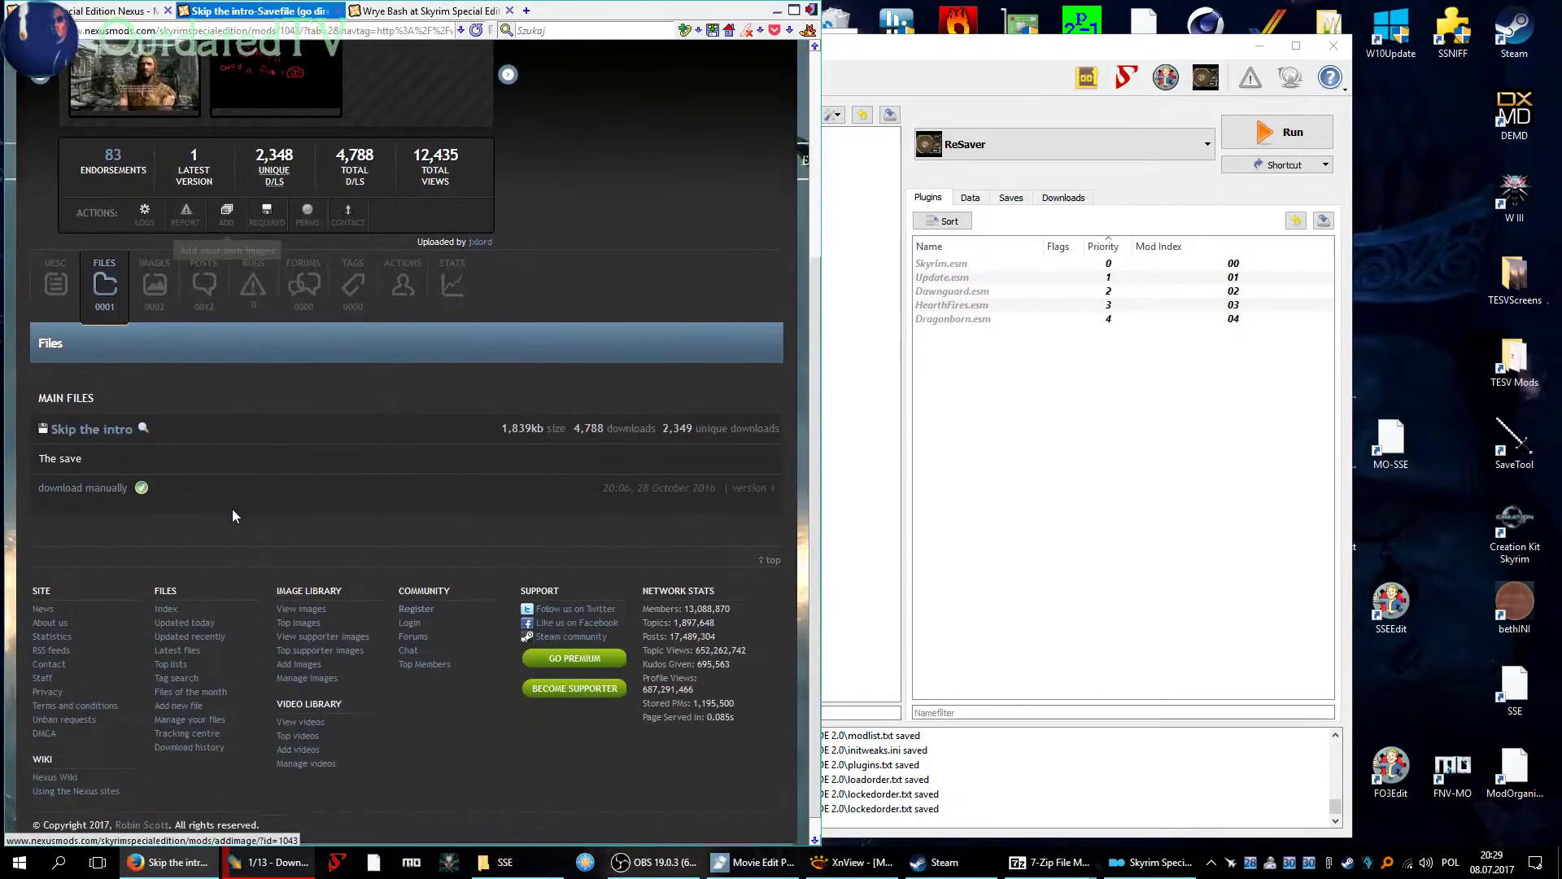
click(83, 487)
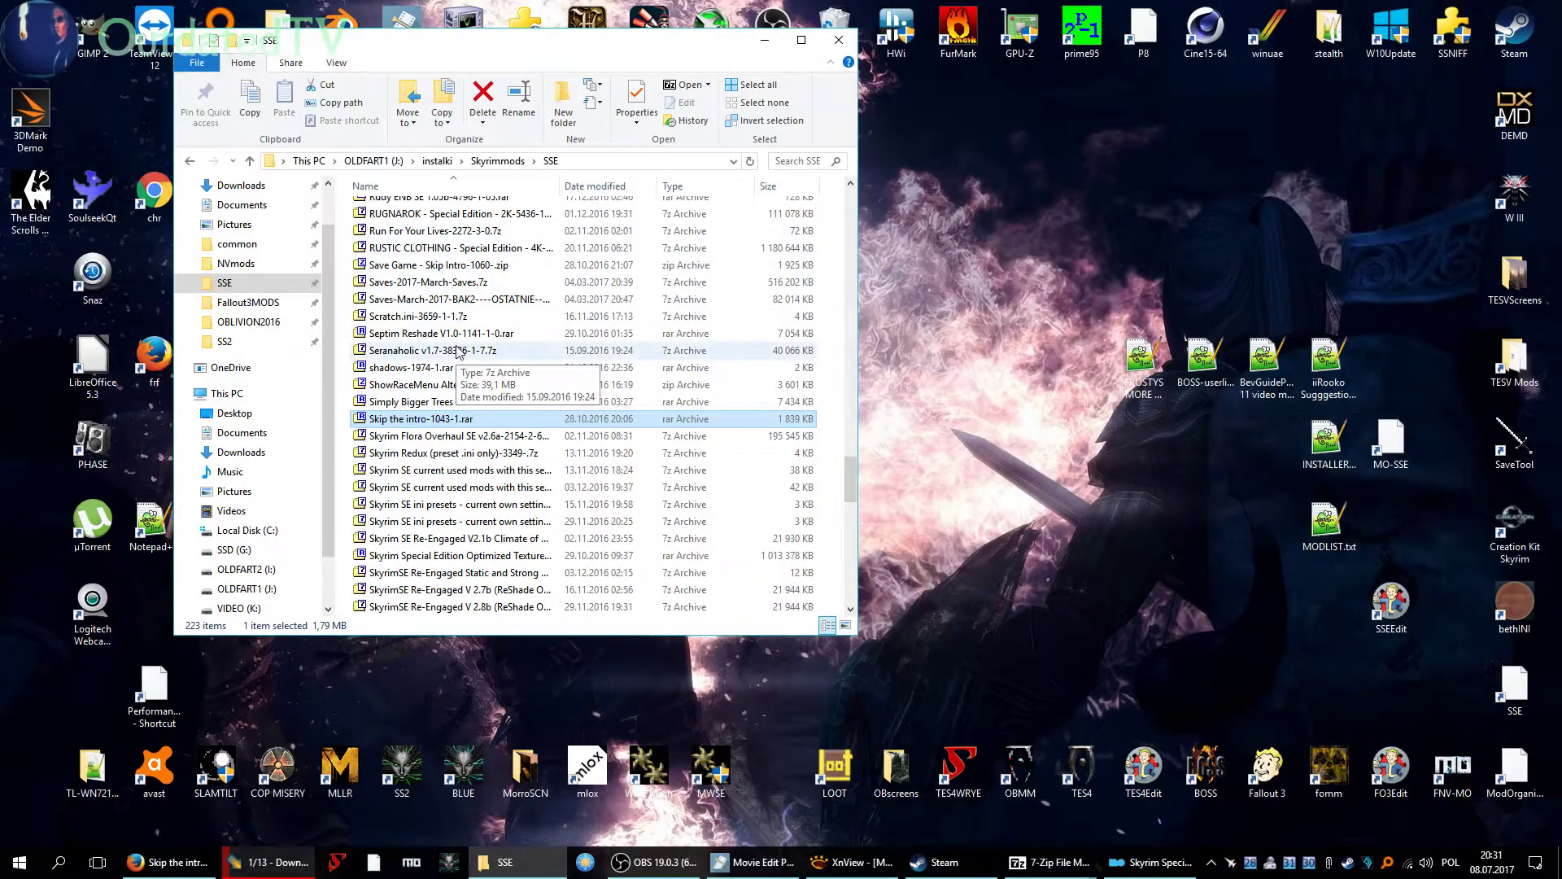
Open Mod Organizer through its MO-SSE desktop shortcut and check the directory paths in its settings.
double_click(1391, 440)
click(856, 441)
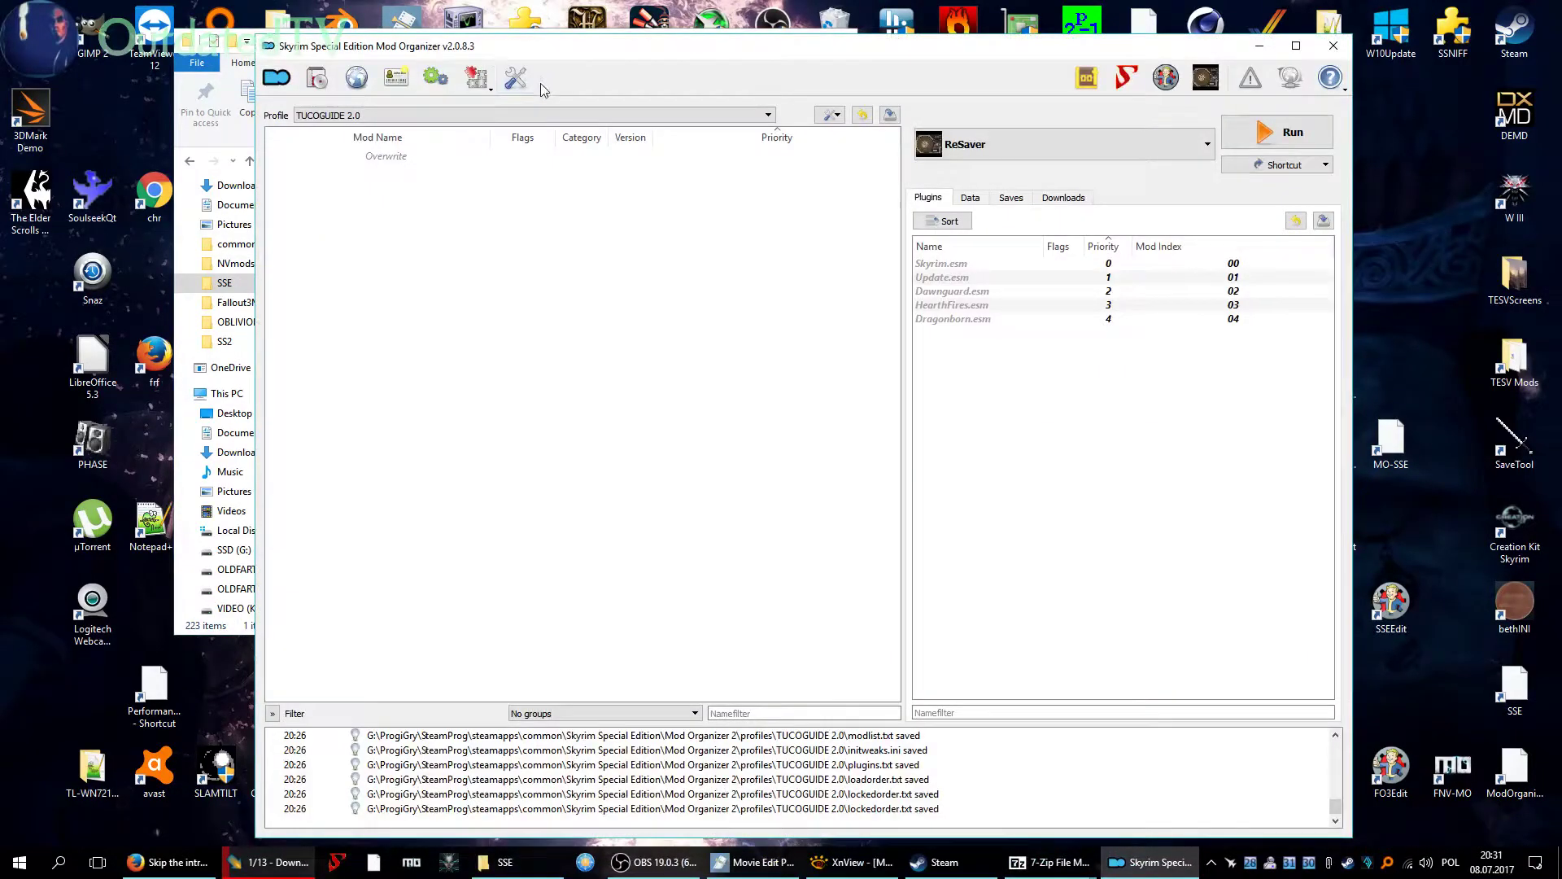
click(516, 78)
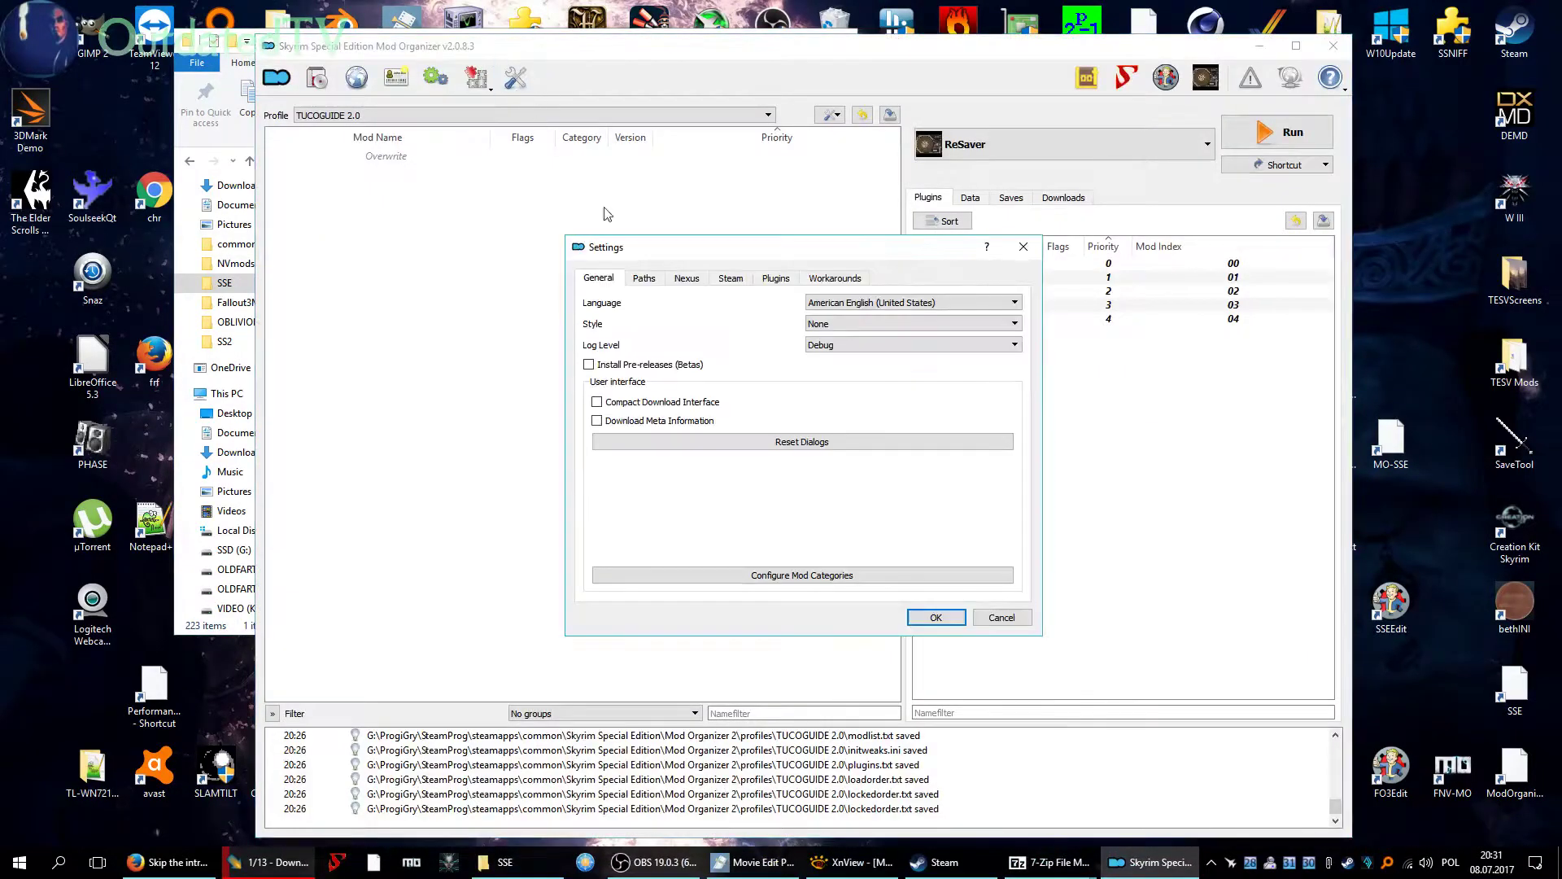
click(645, 278)
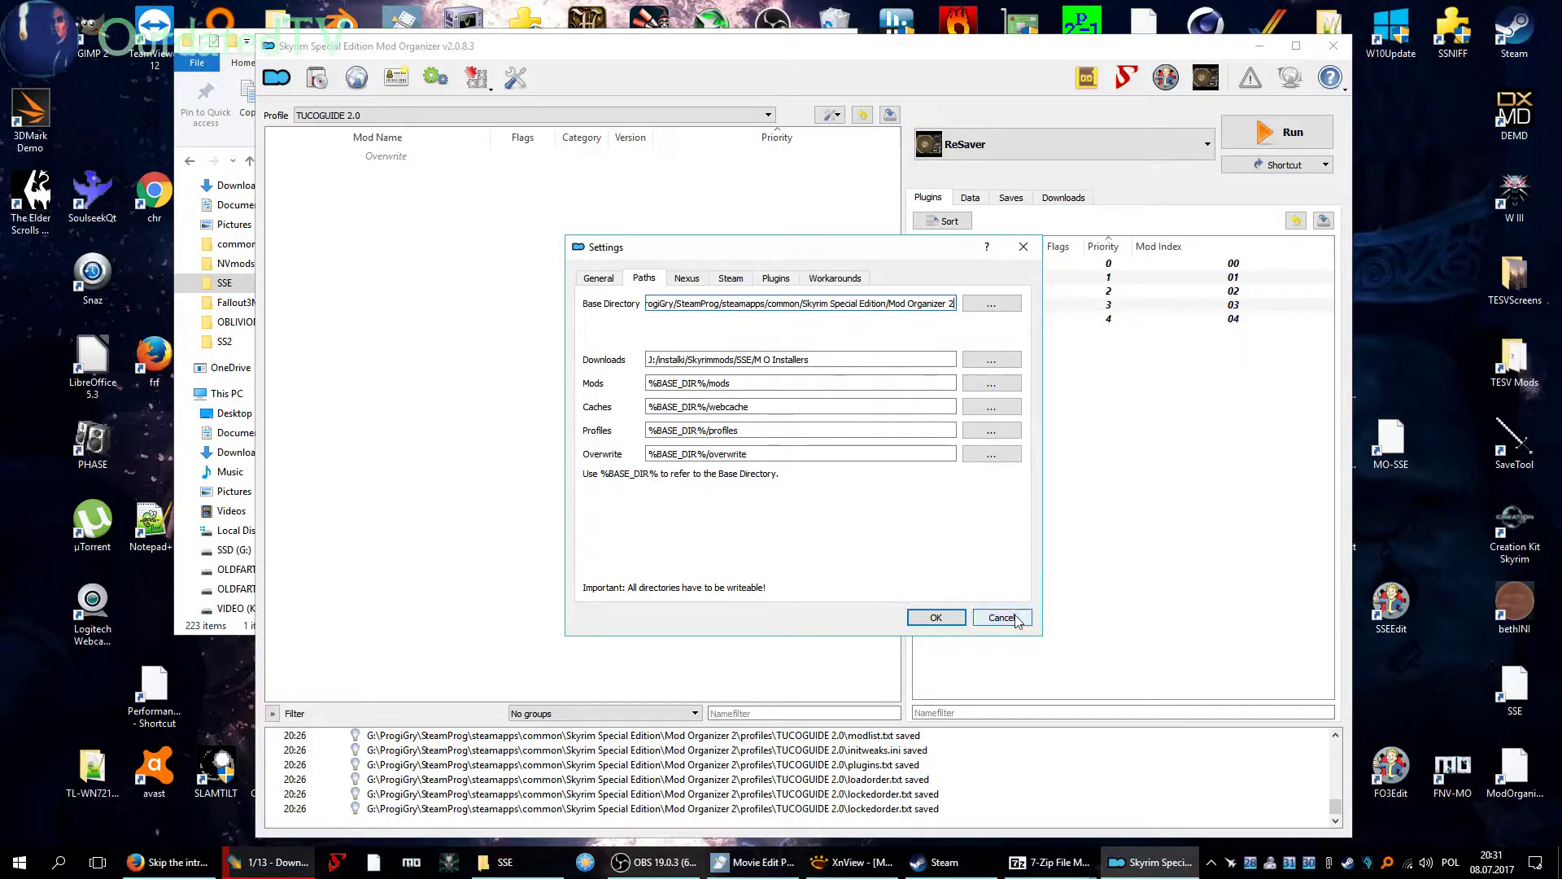
click(936, 617)
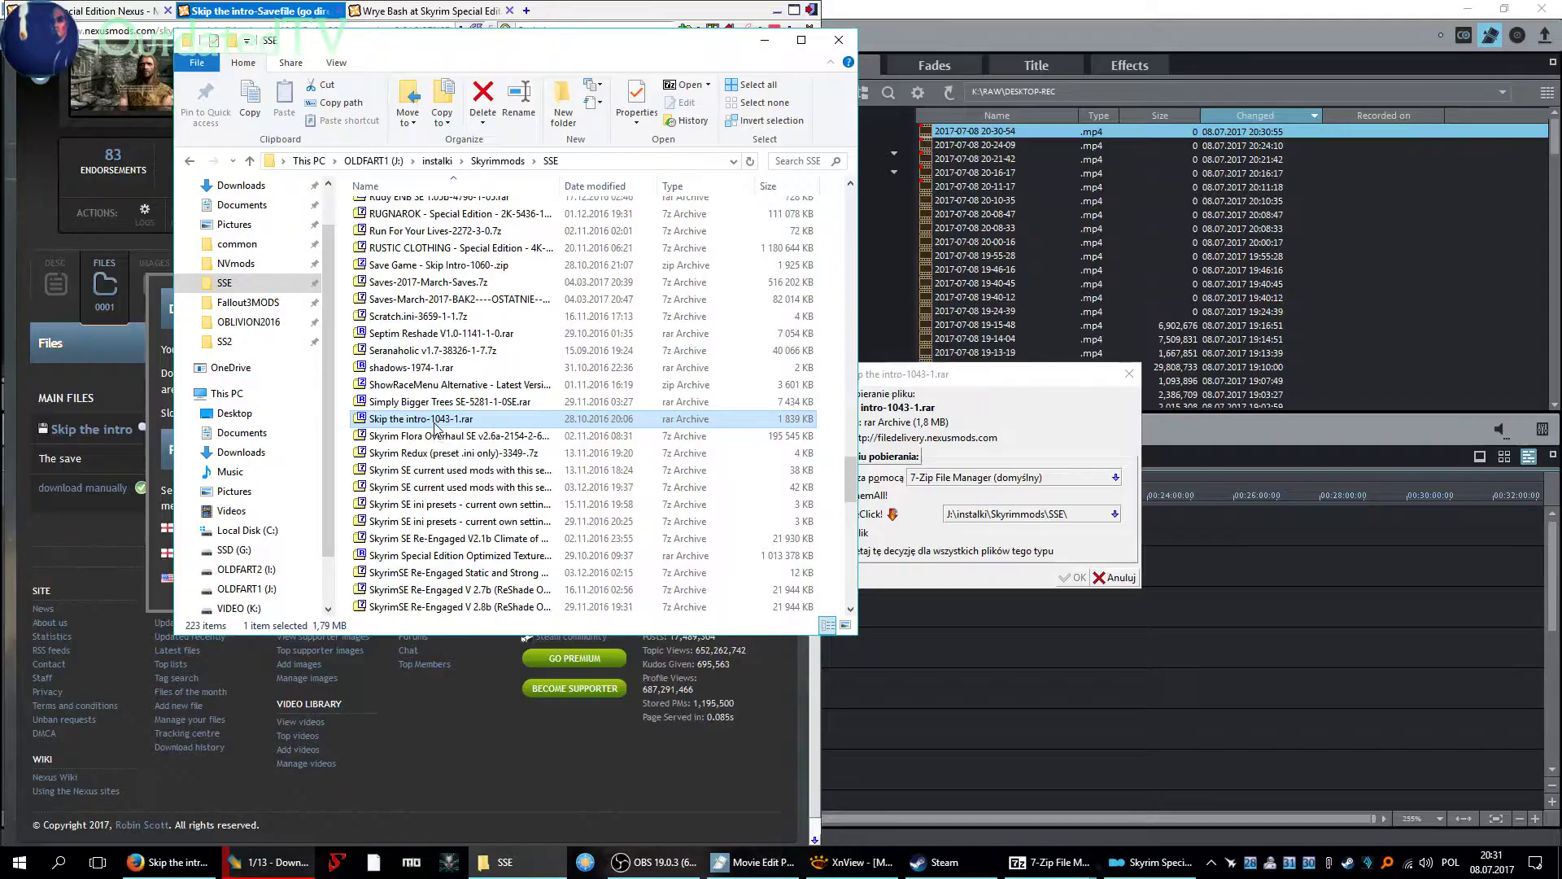
Open the Skip the intro-1043-1.rar archive beside the folder window and select the save file inside it.
double_click(413, 419)
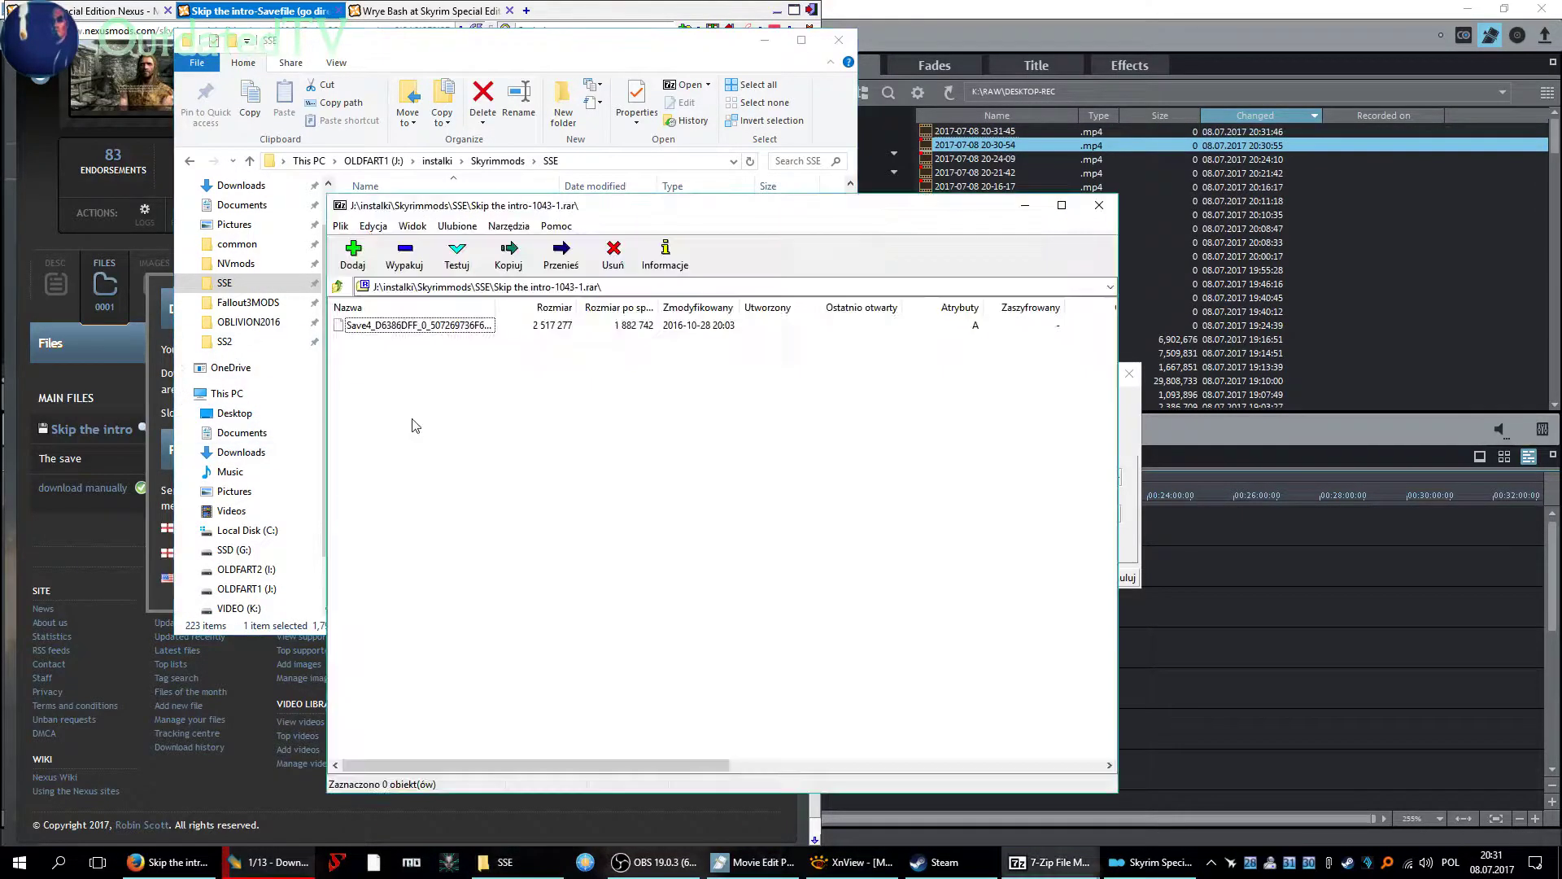
drag(456, 205, 1122, 139)
click(1086, 262)
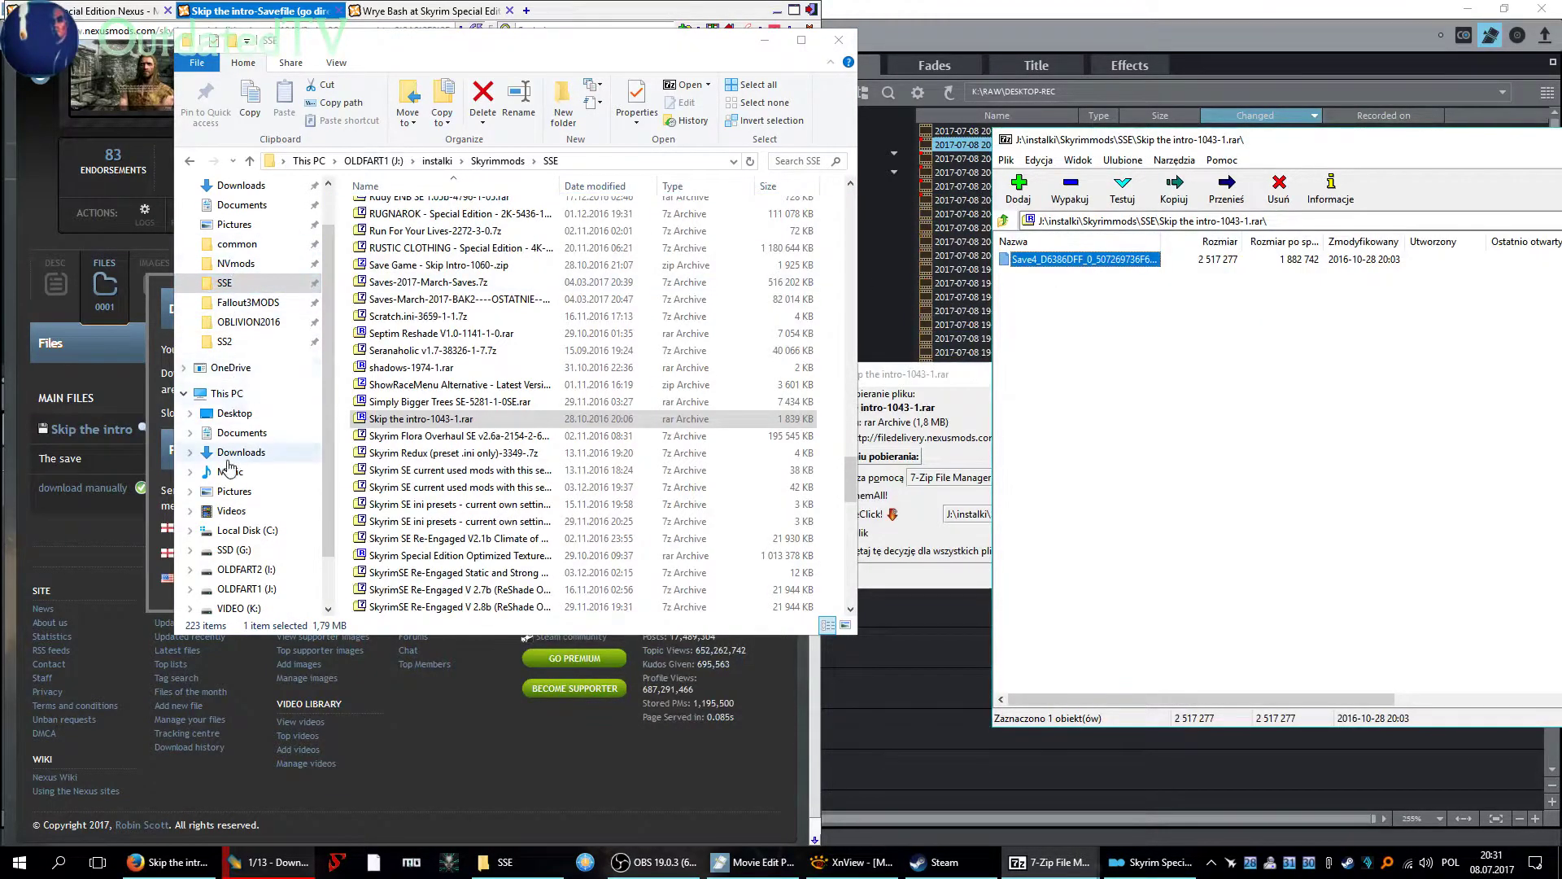
Copy the save file from the archive into the Saves folder under Documents, My games, Skyrim Special Edition.
click(241, 432)
click(393, 364)
double_click(391, 368)
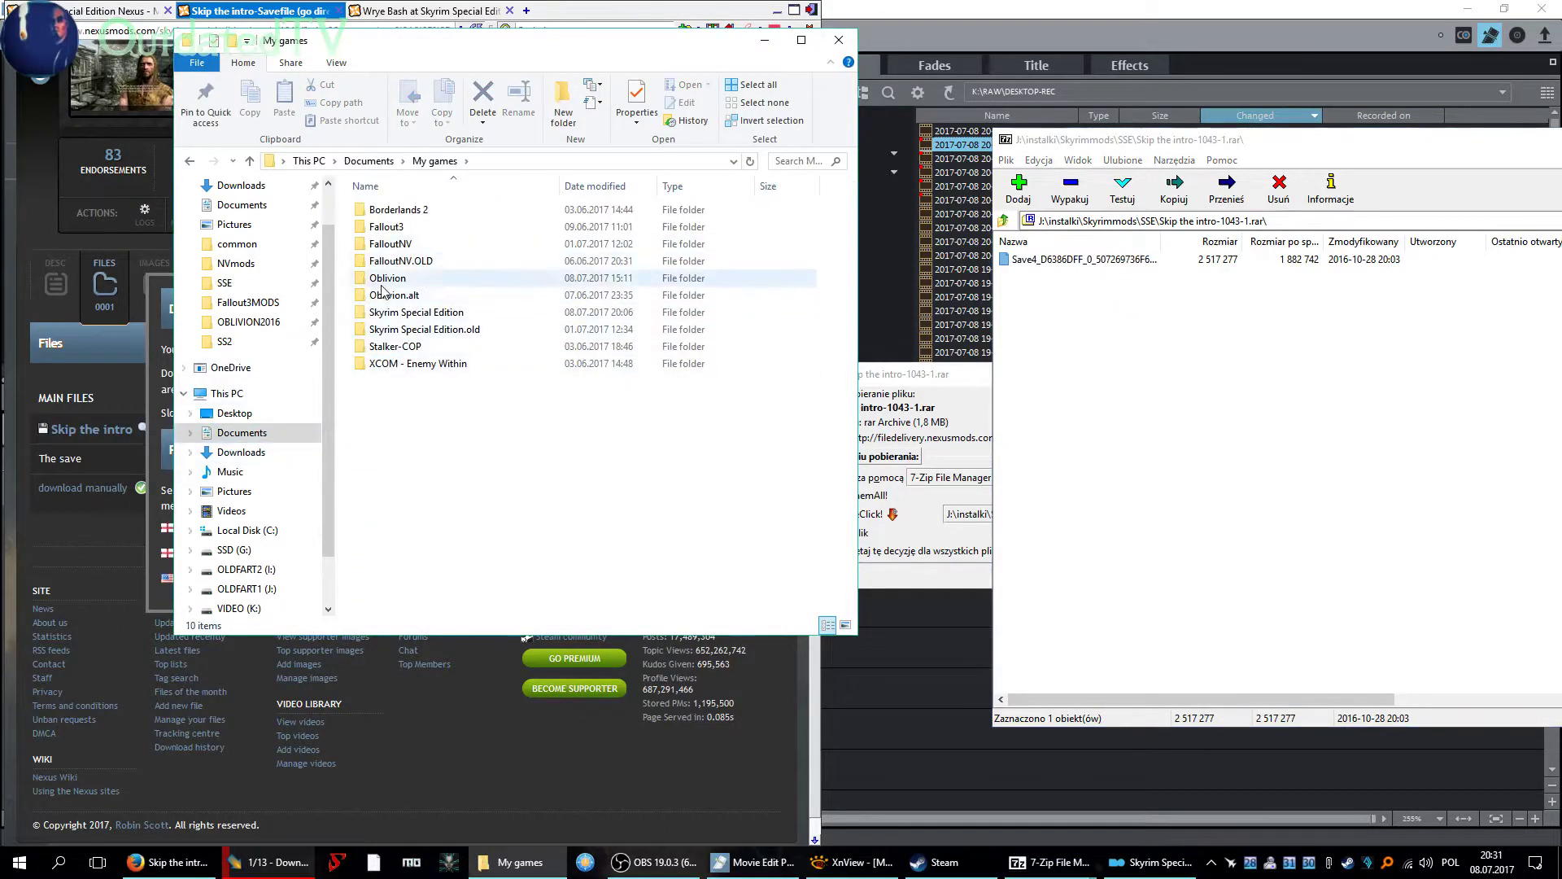
double_click(388, 313)
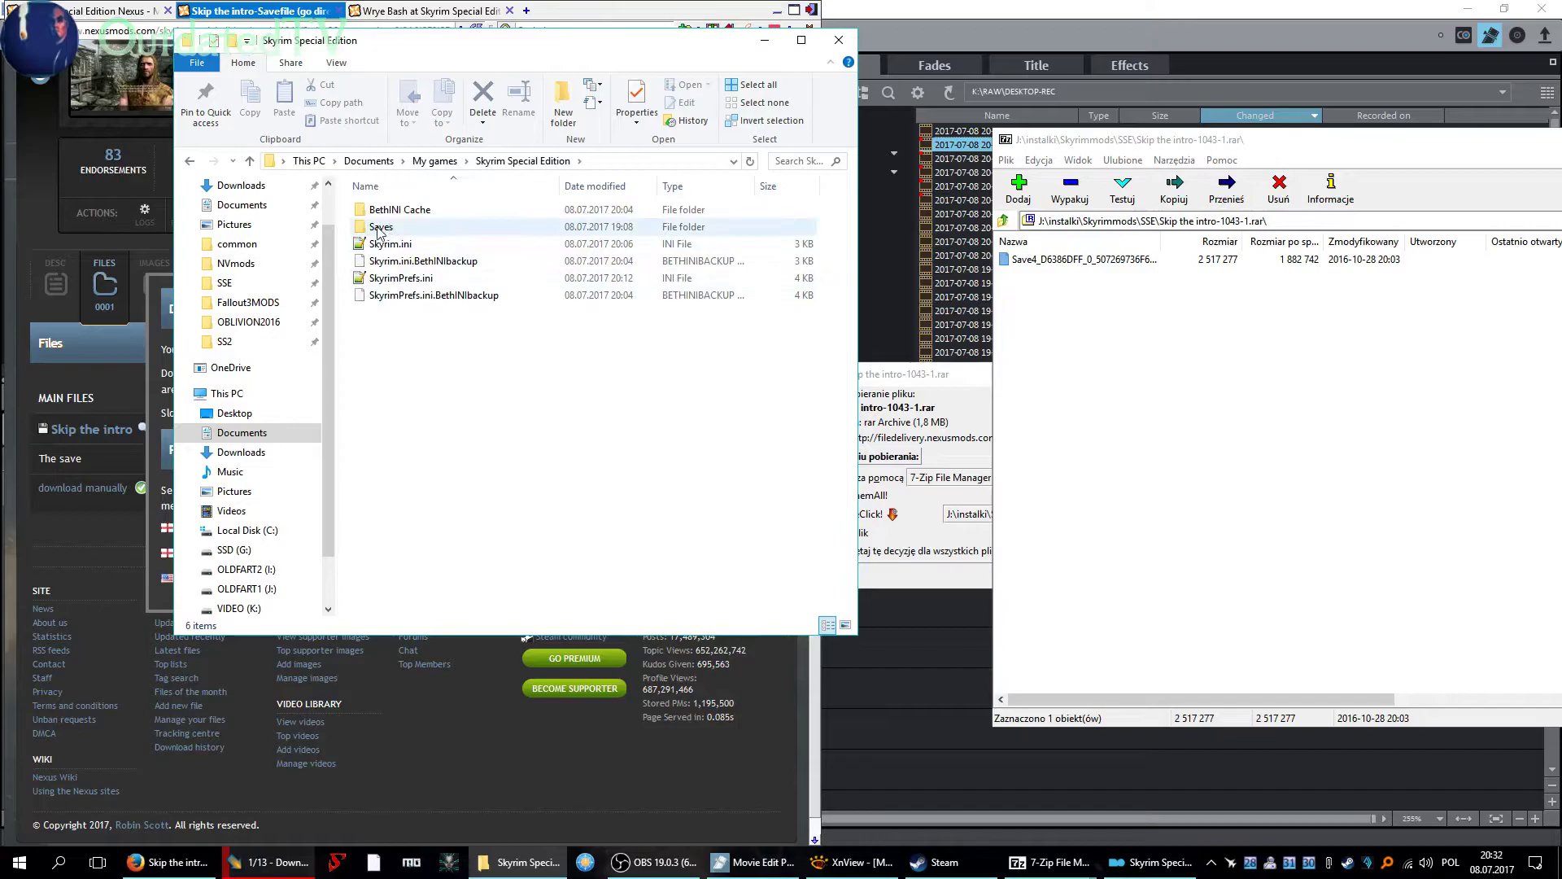
double_click(379, 231)
click(1016, 262)
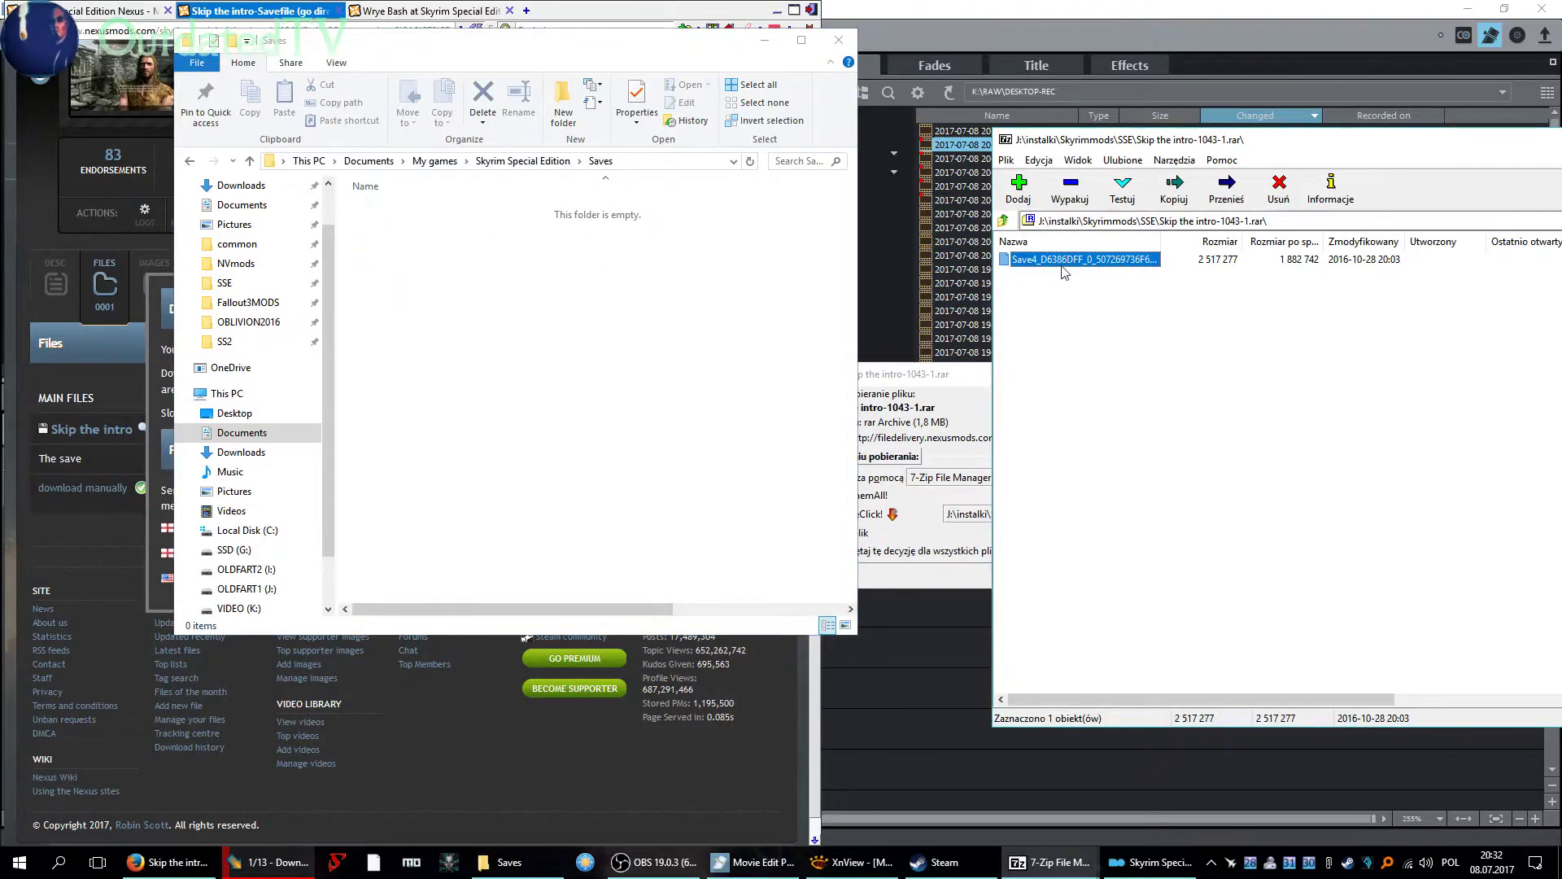
drag(1080, 269, 420, 275)
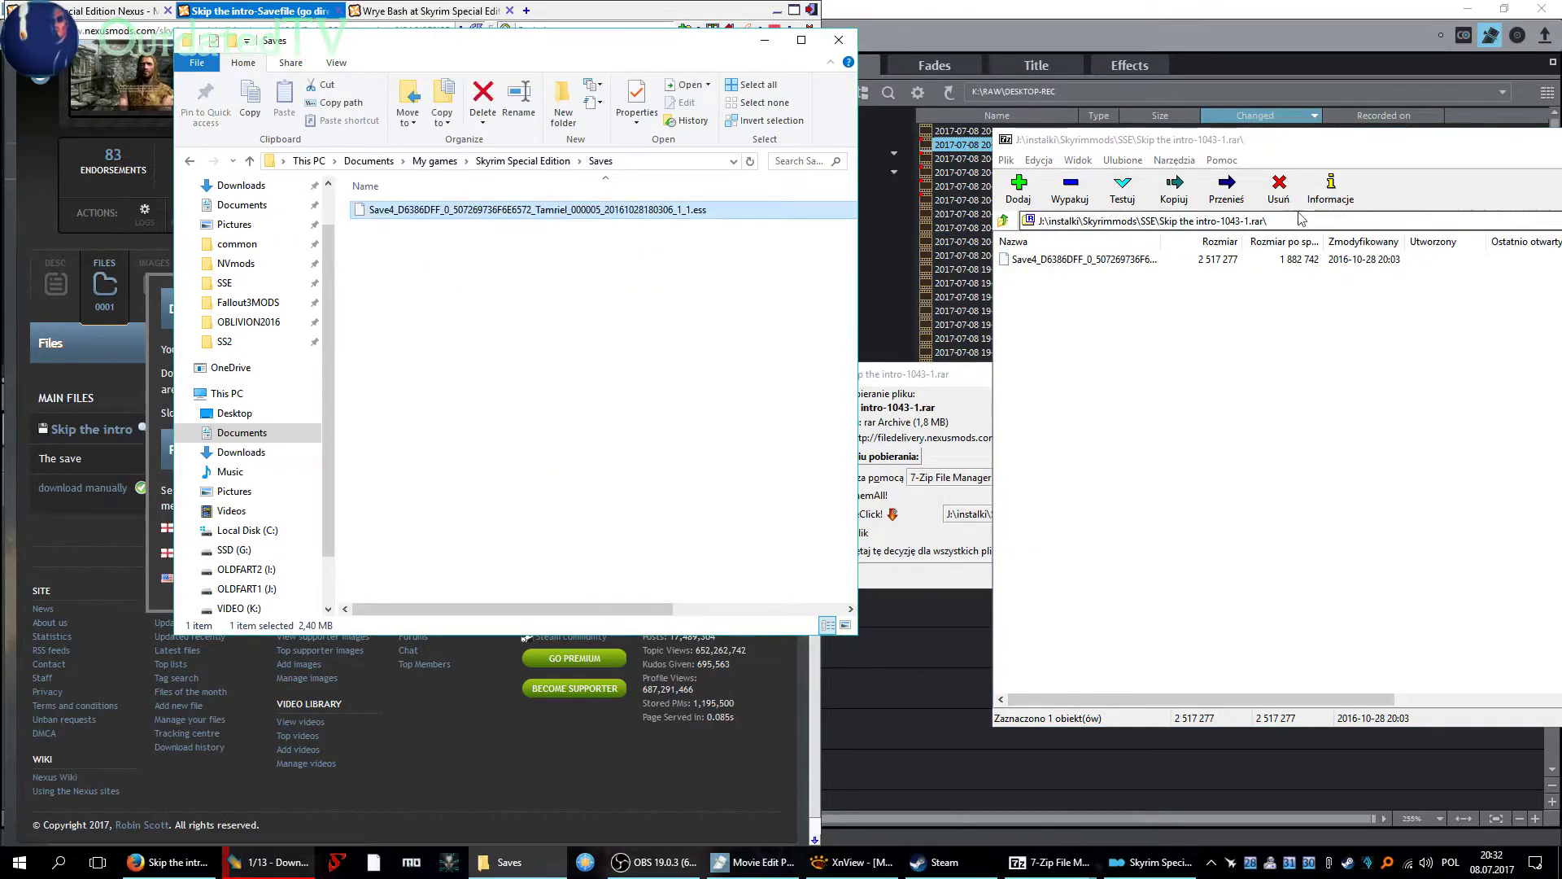
Close the Saves folder and archive windows, and cancel the pending Skip the intro download.
click(839, 40)
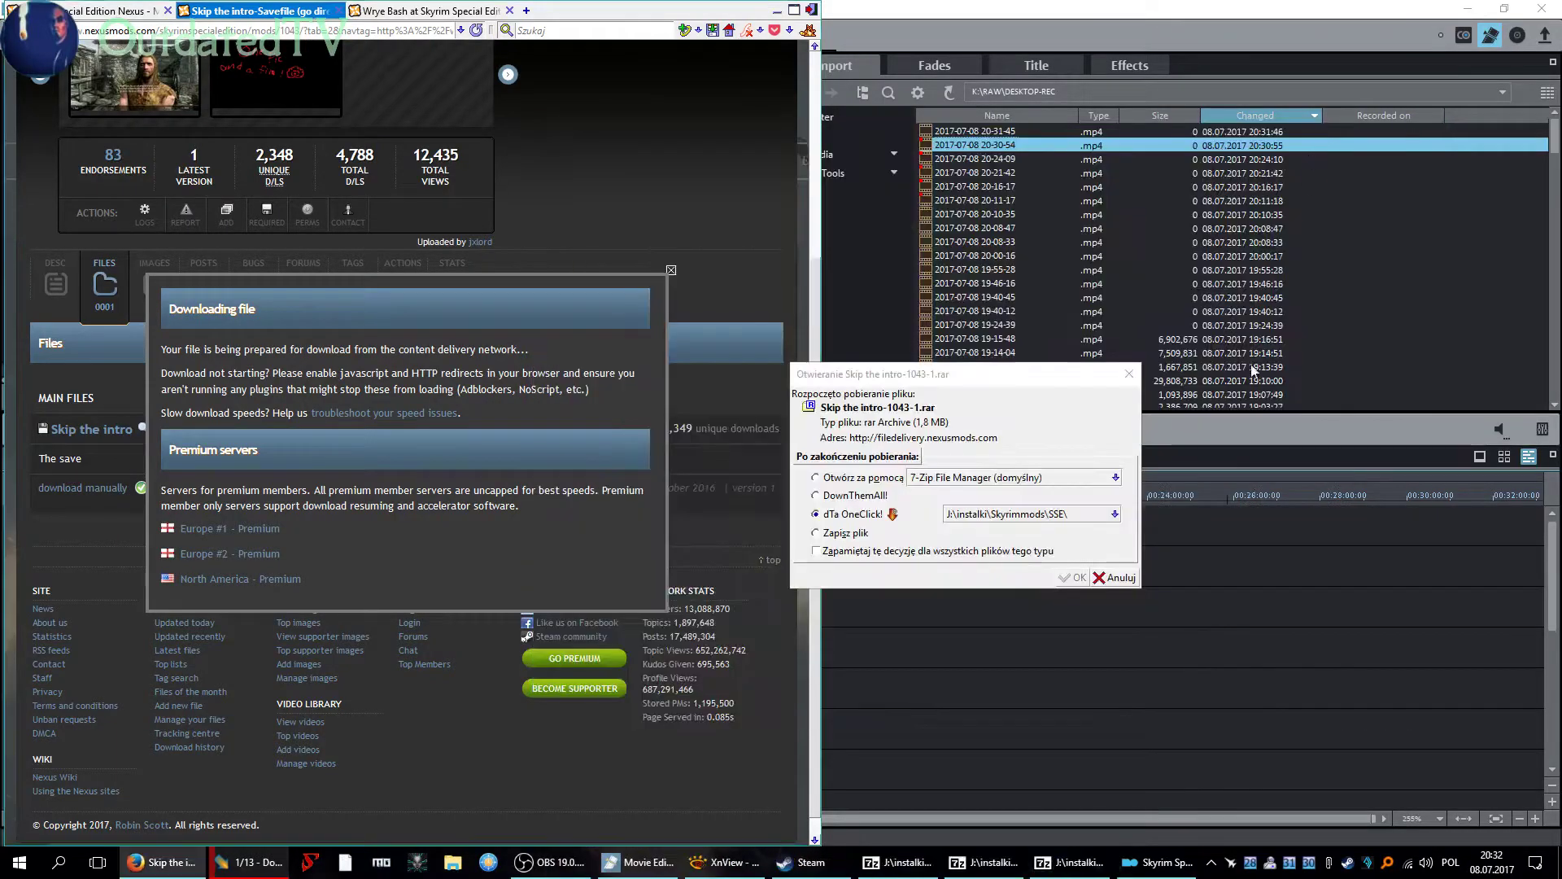
click(1326, 145)
click(1116, 577)
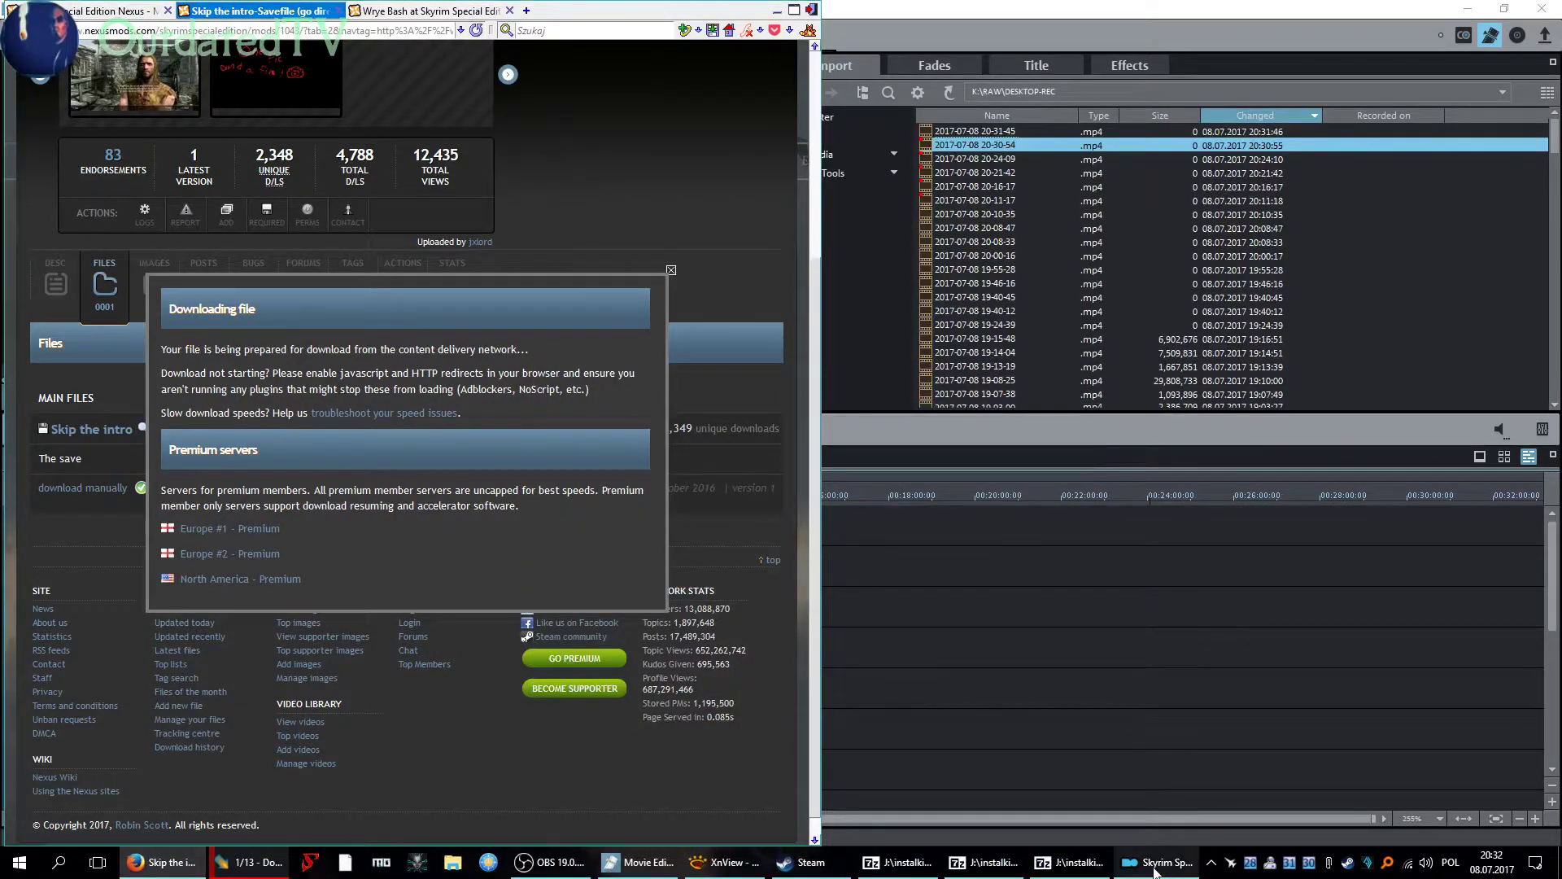
Switch to Mod Organizer, run Skyrim Special Edition from it, and load the Prisoner save.
click(1156, 862)
click(1468, 8)
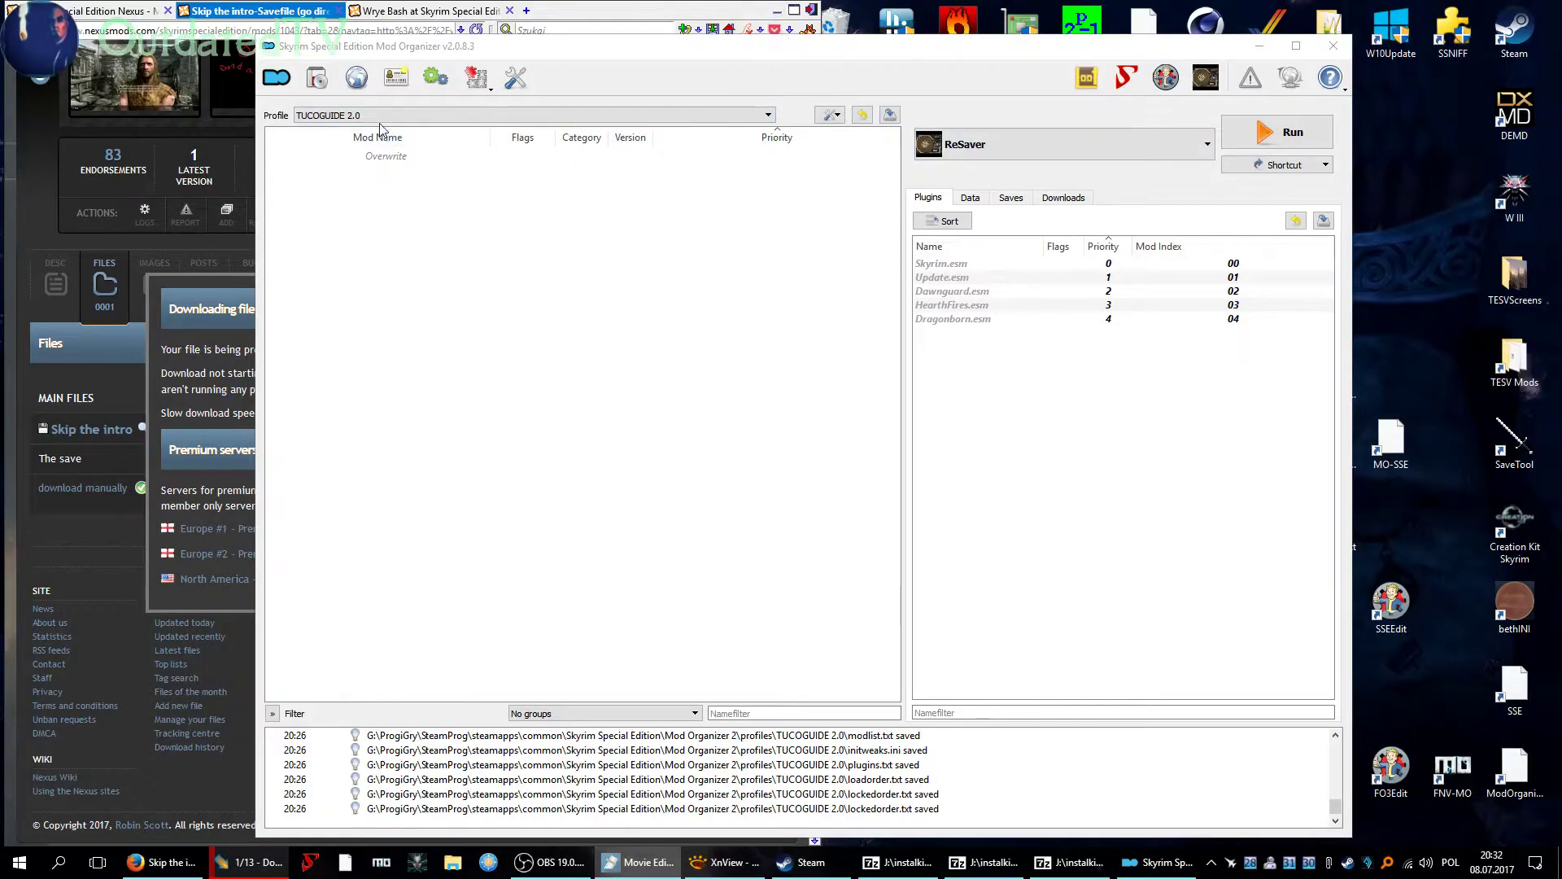
click(777, 10)
click(1109, 147)
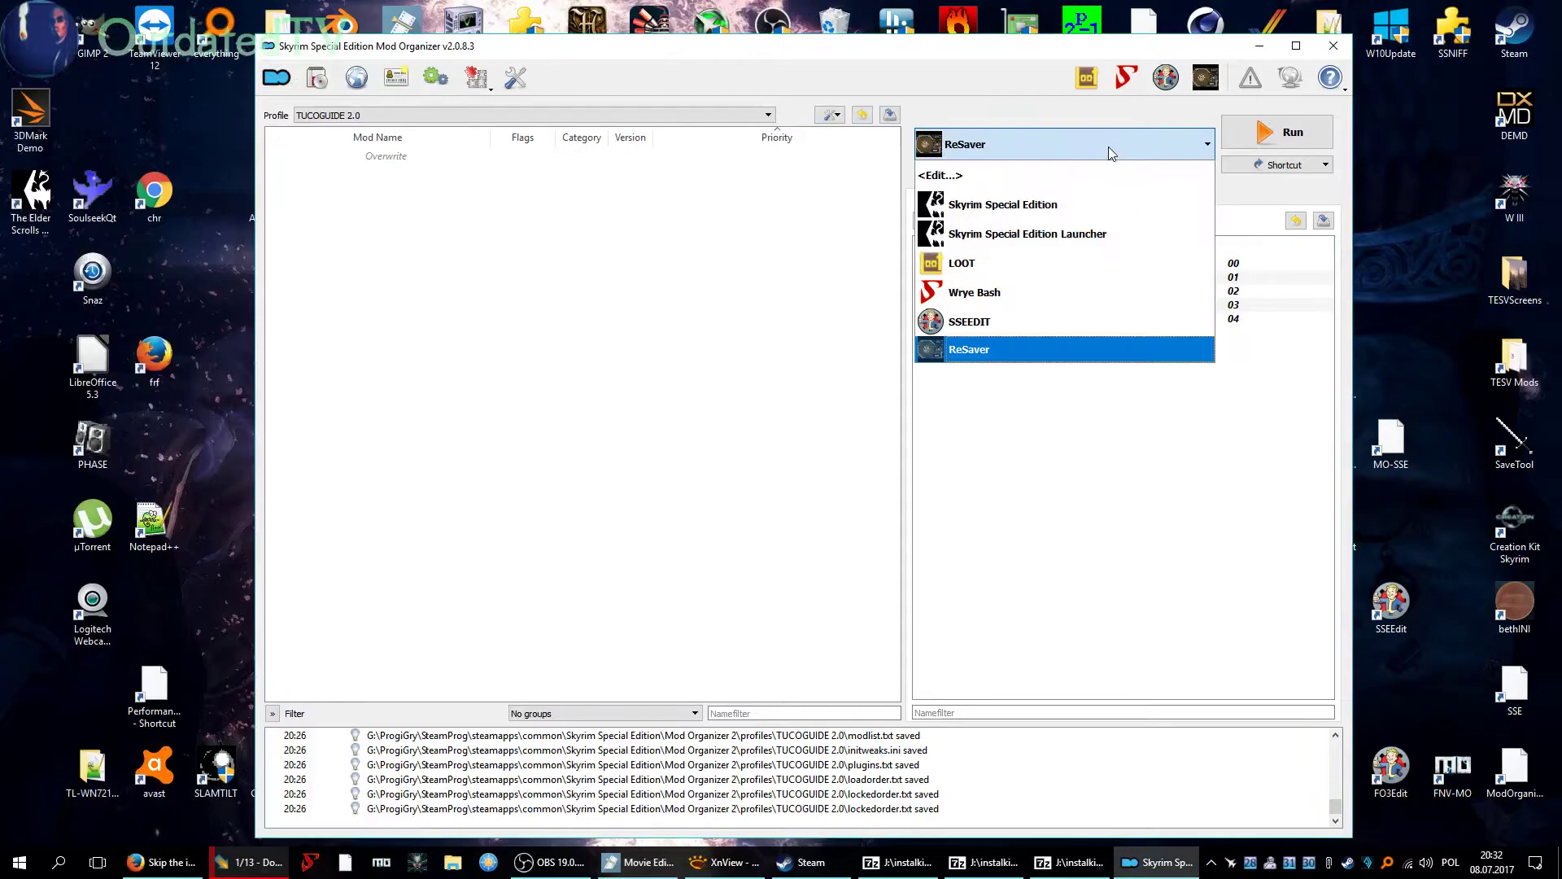
click(1003, 212)
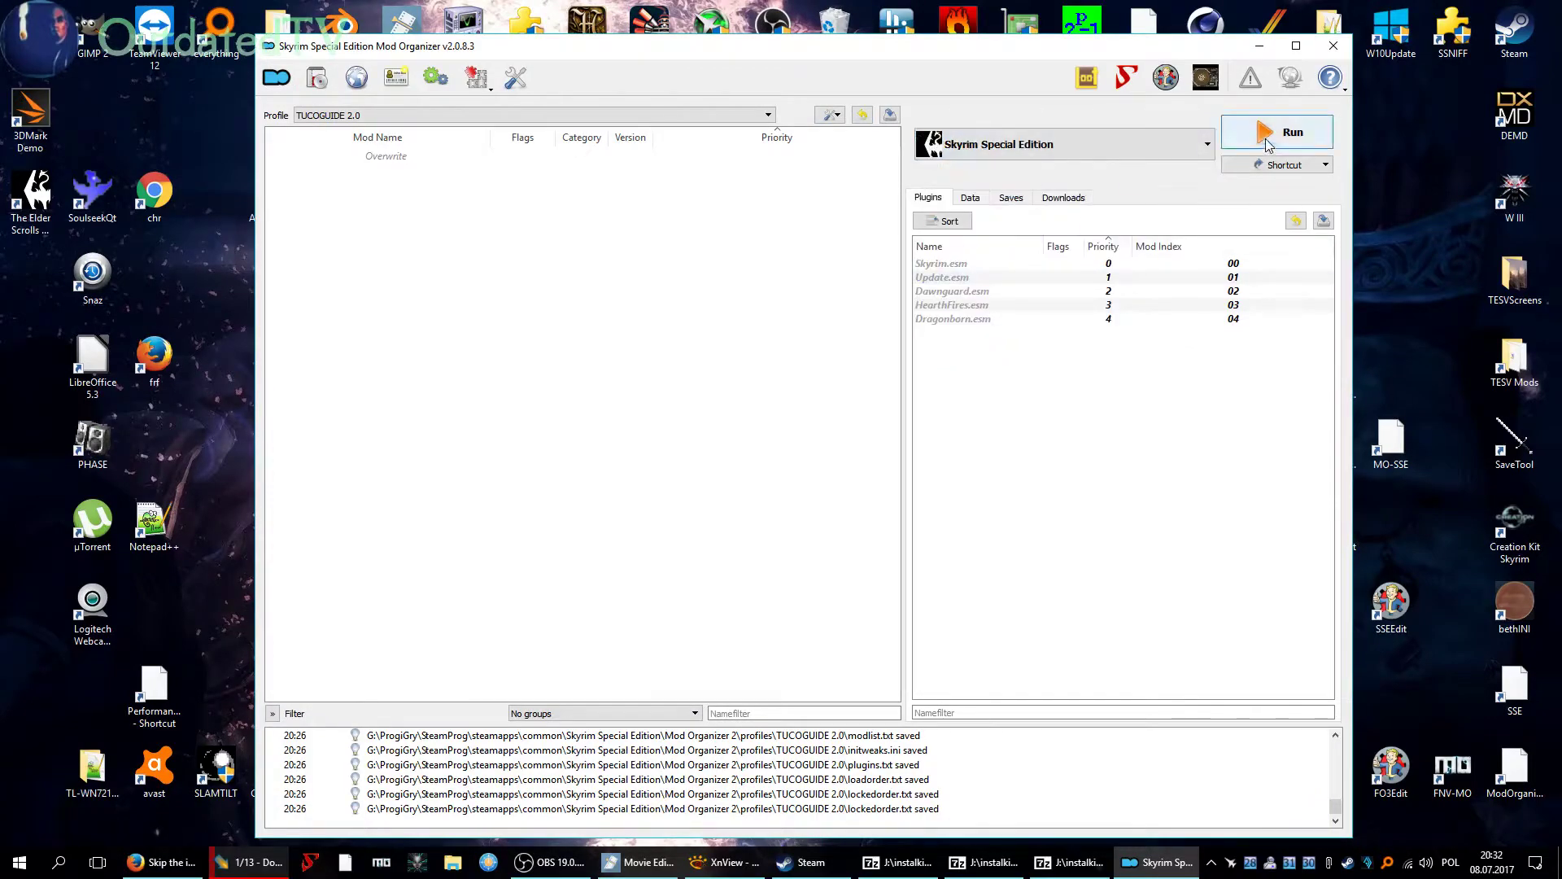
click(1278, 133)
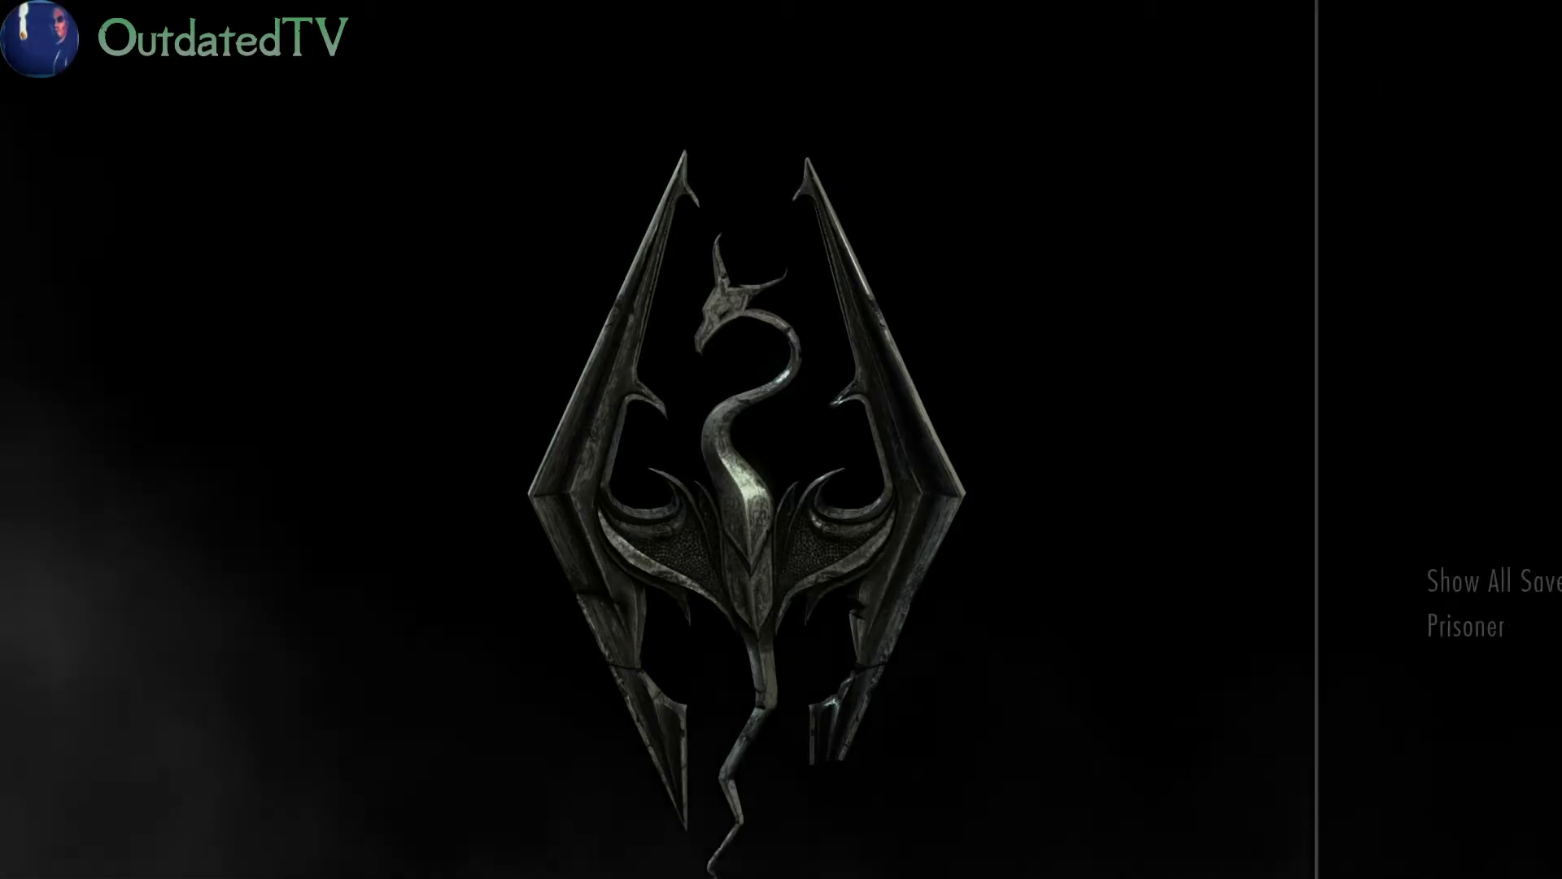
click(1464, 626)
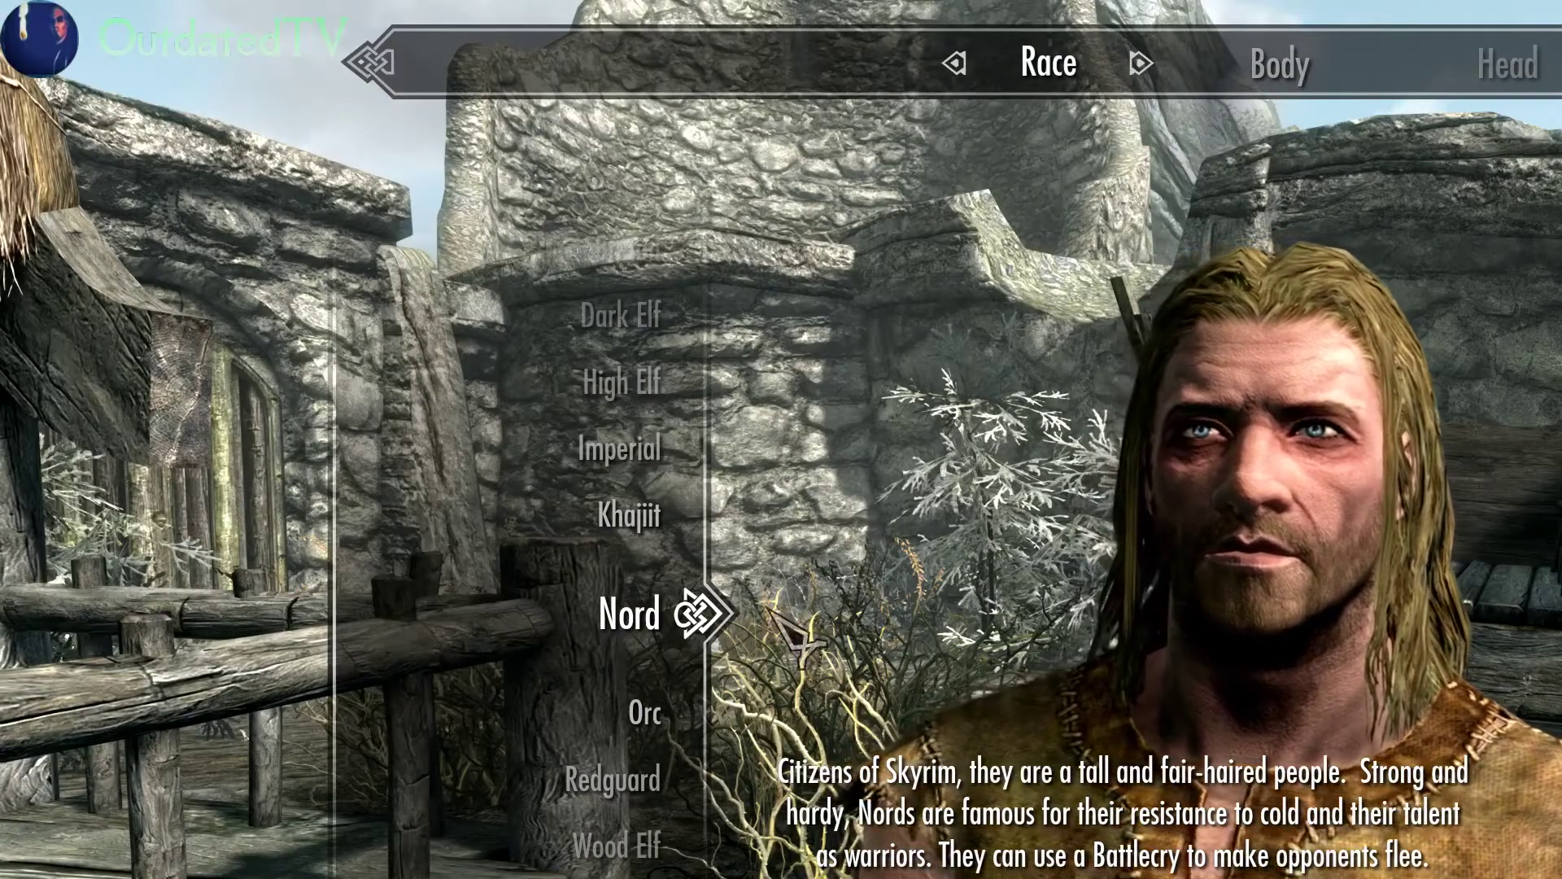
Make the character a Khajiit, finish character creation, and name the character TUCOTESTER.
click(641, 529)
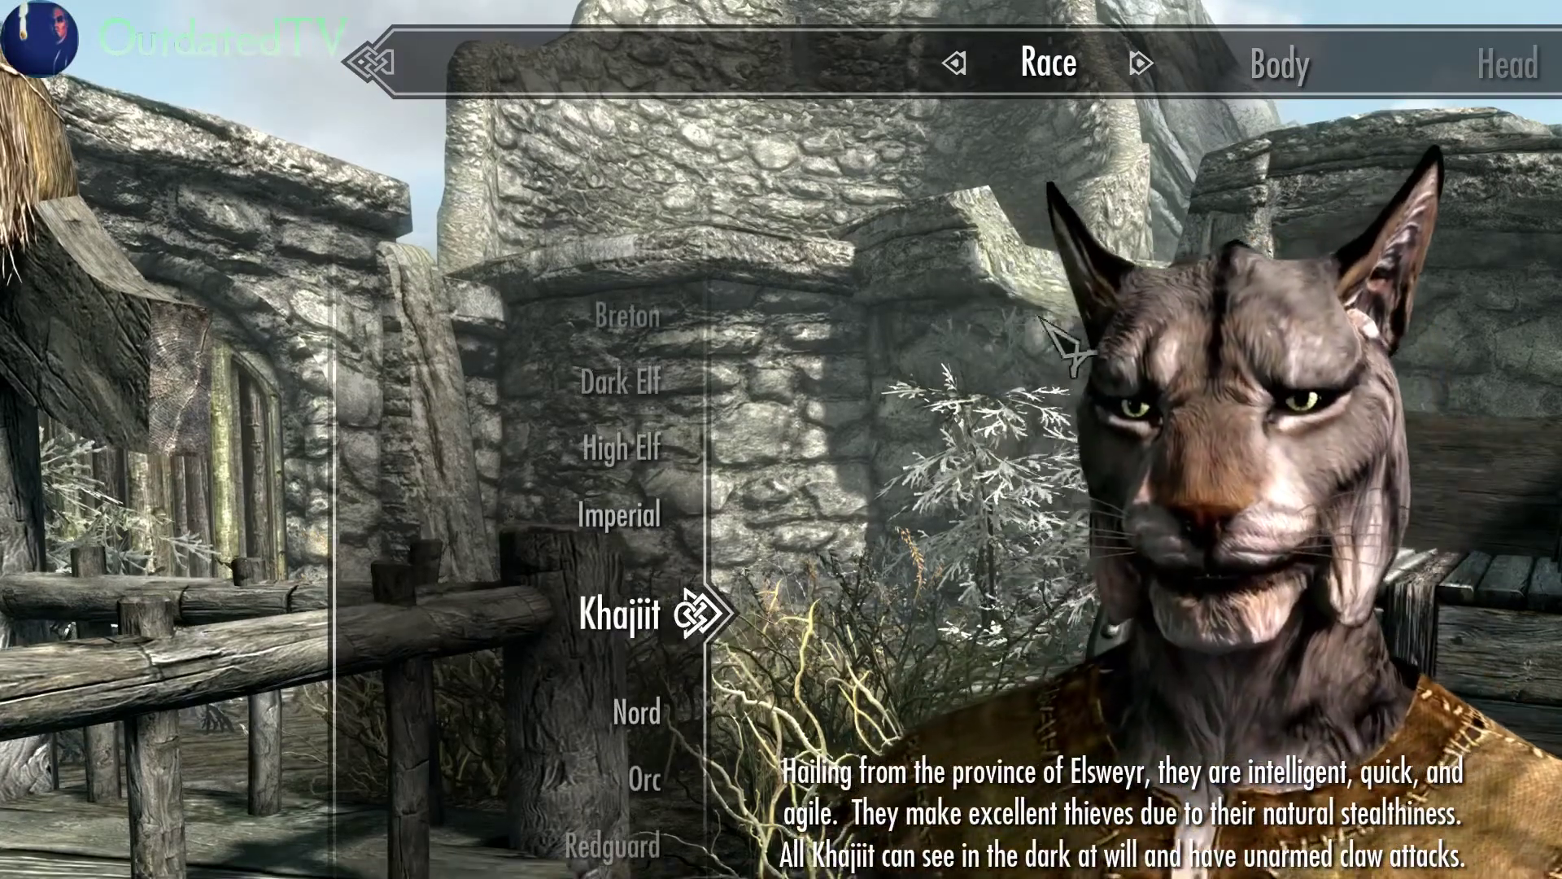
click(1301, 75)
key(r)
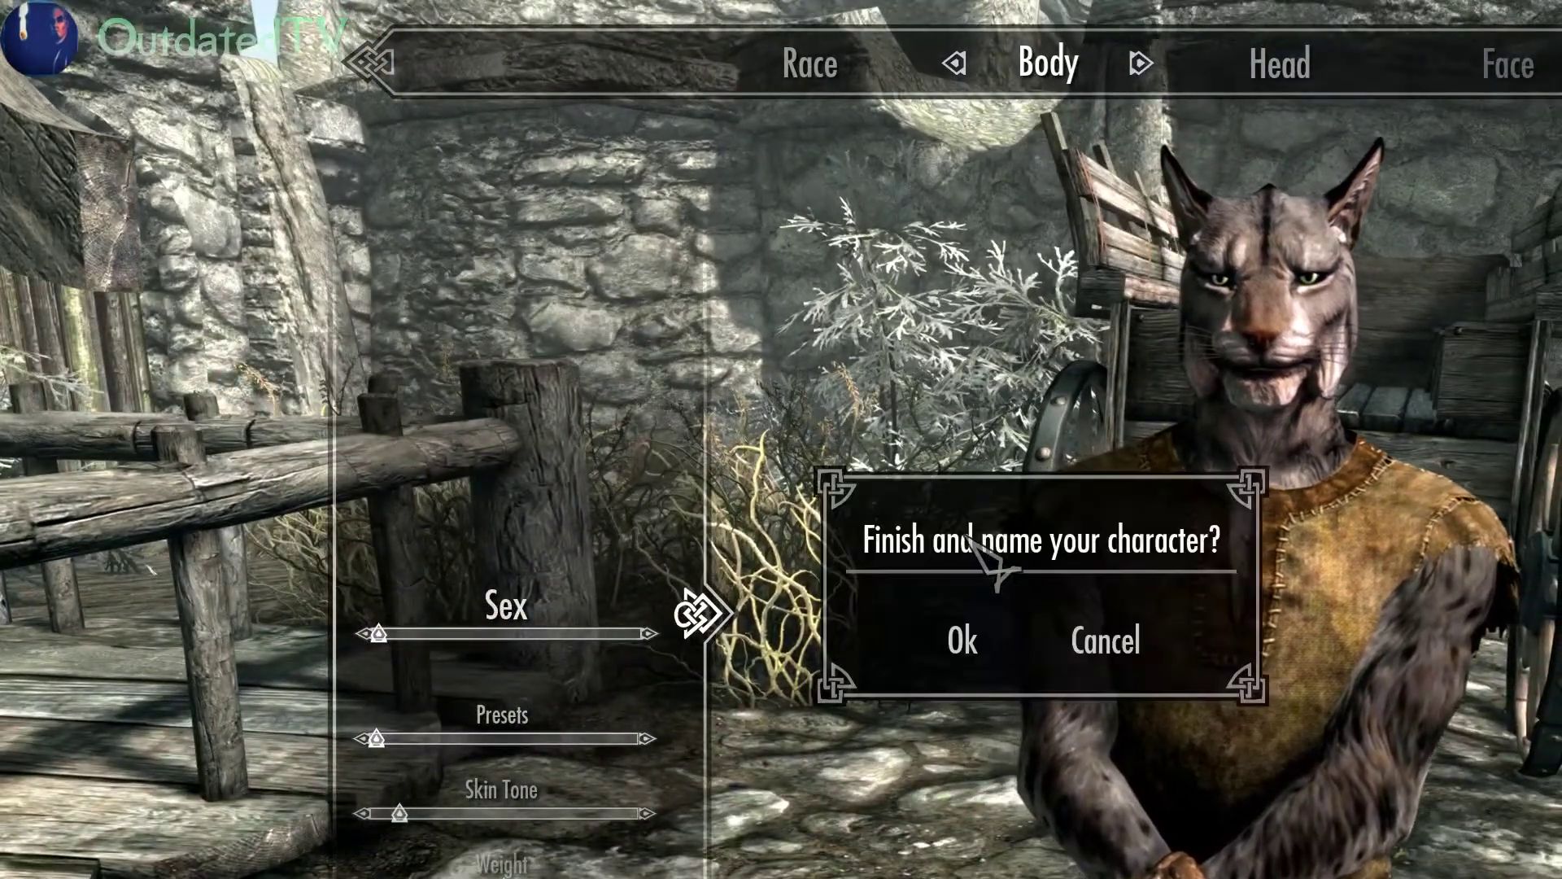
click(969, 639)
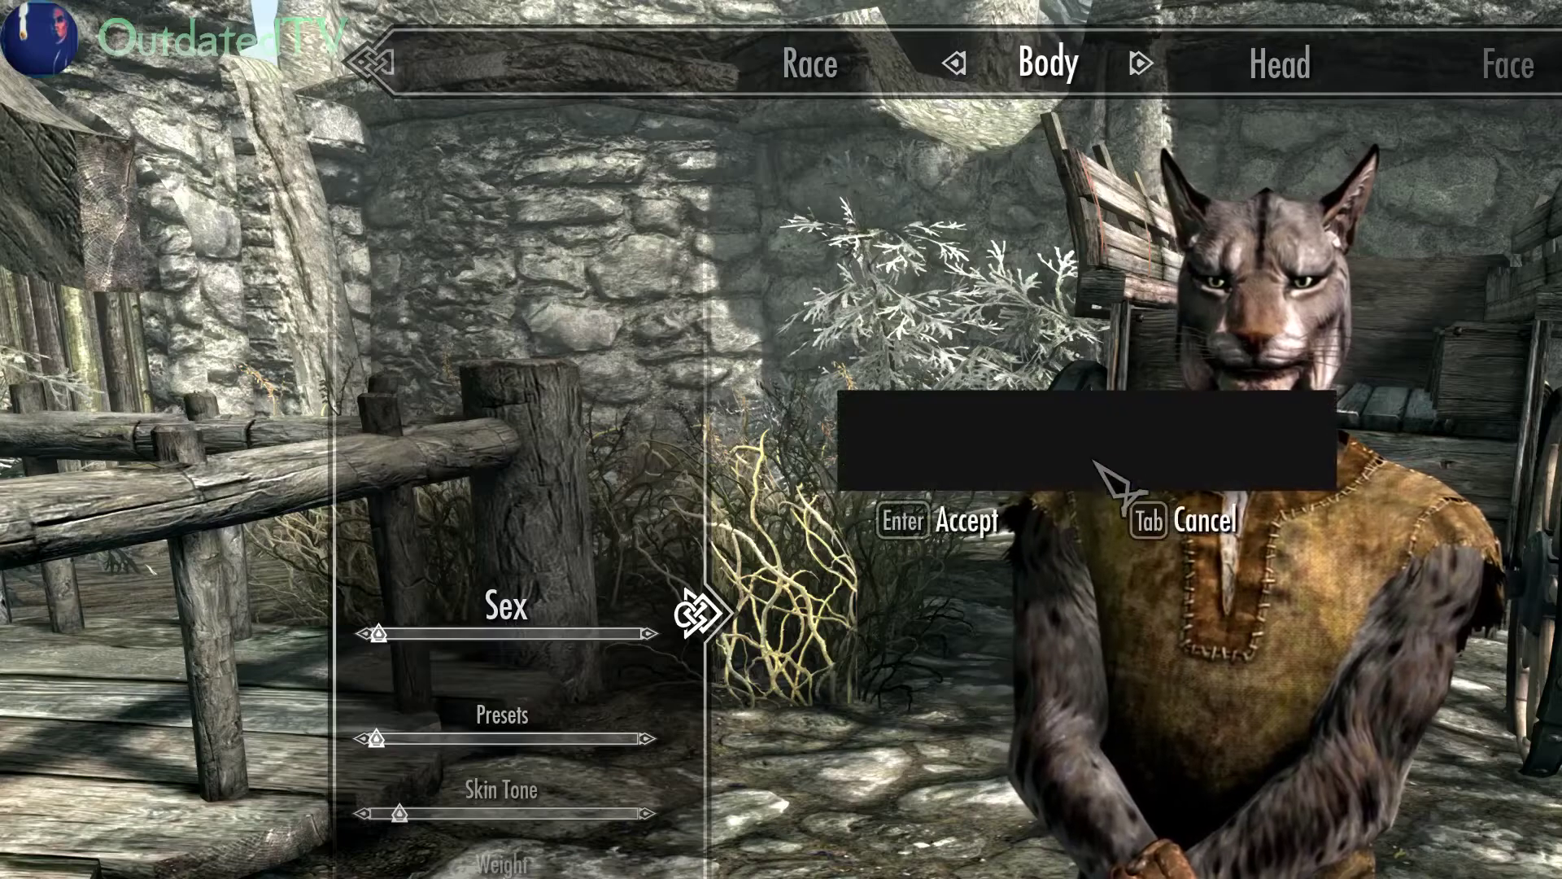
text(TUCOTESTER)
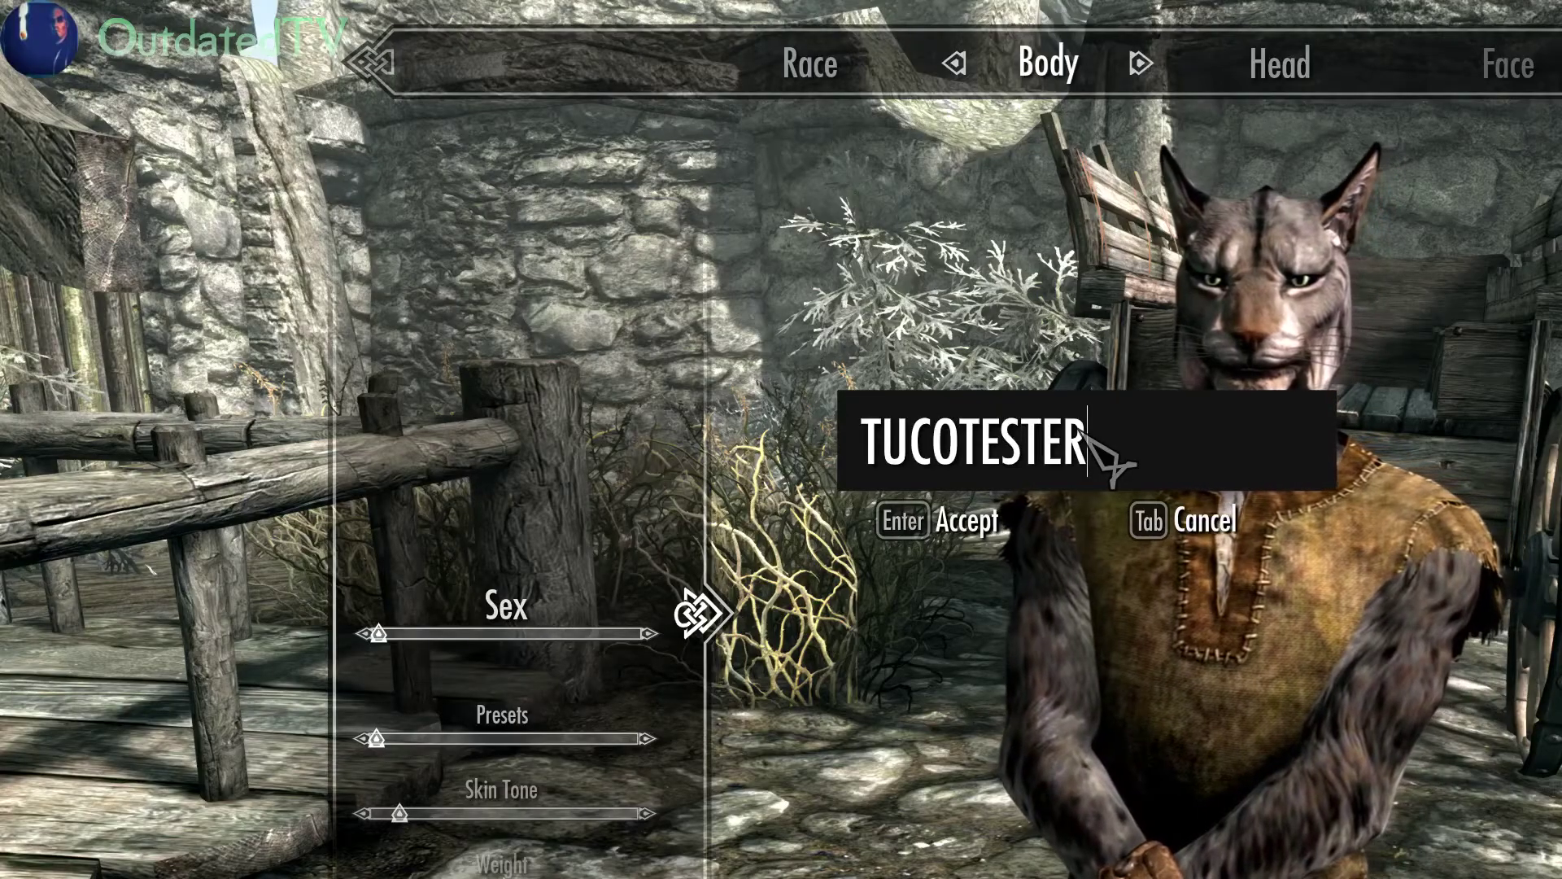
key(Return)
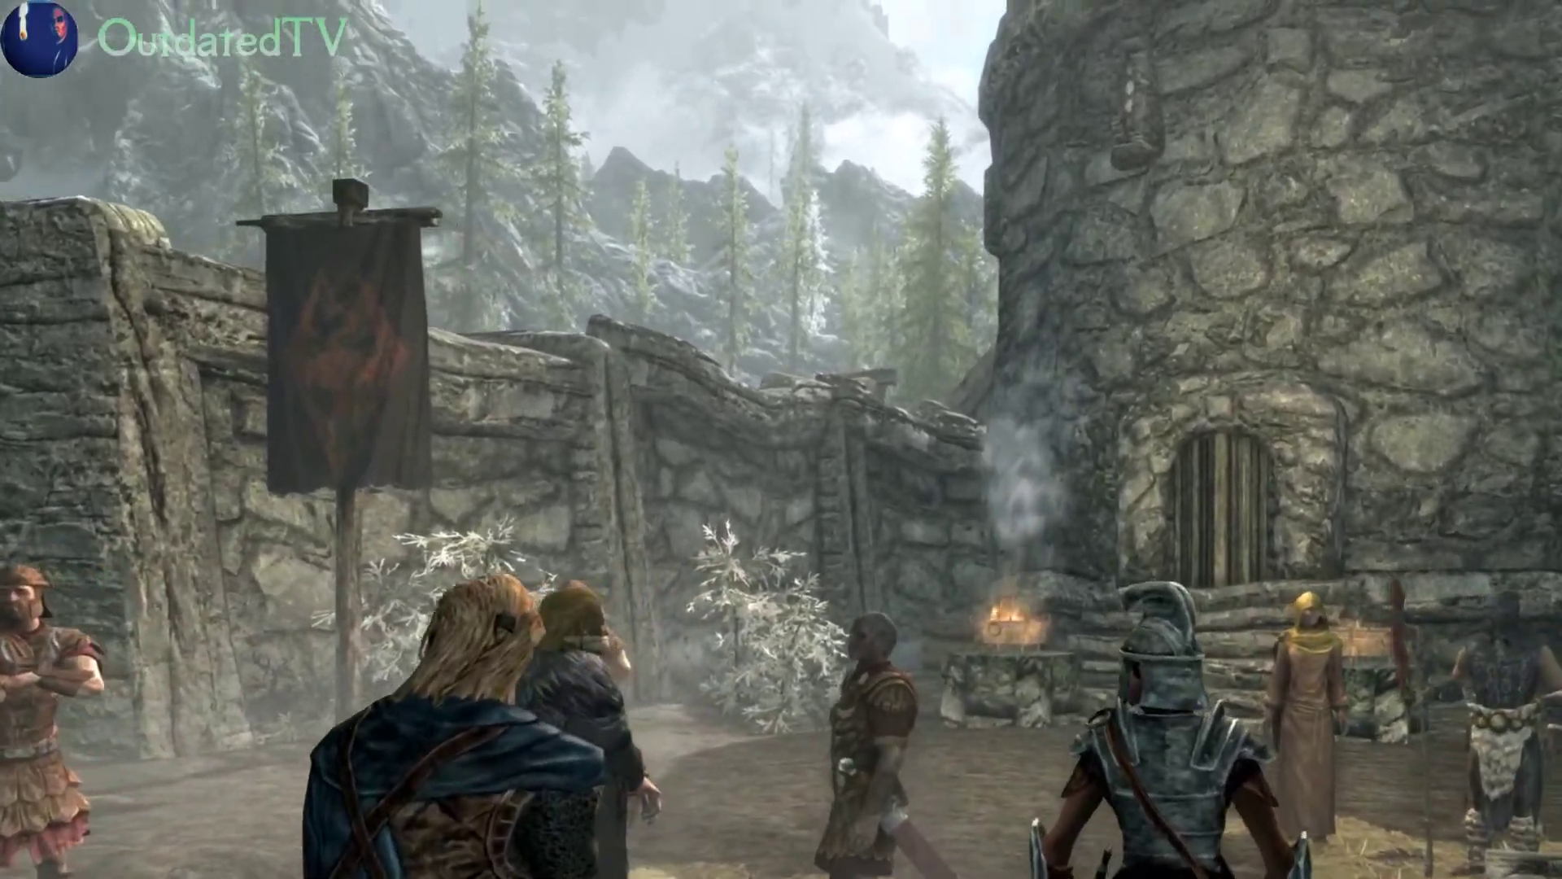
Save the current game and quit to the desktop.
key(Escape)
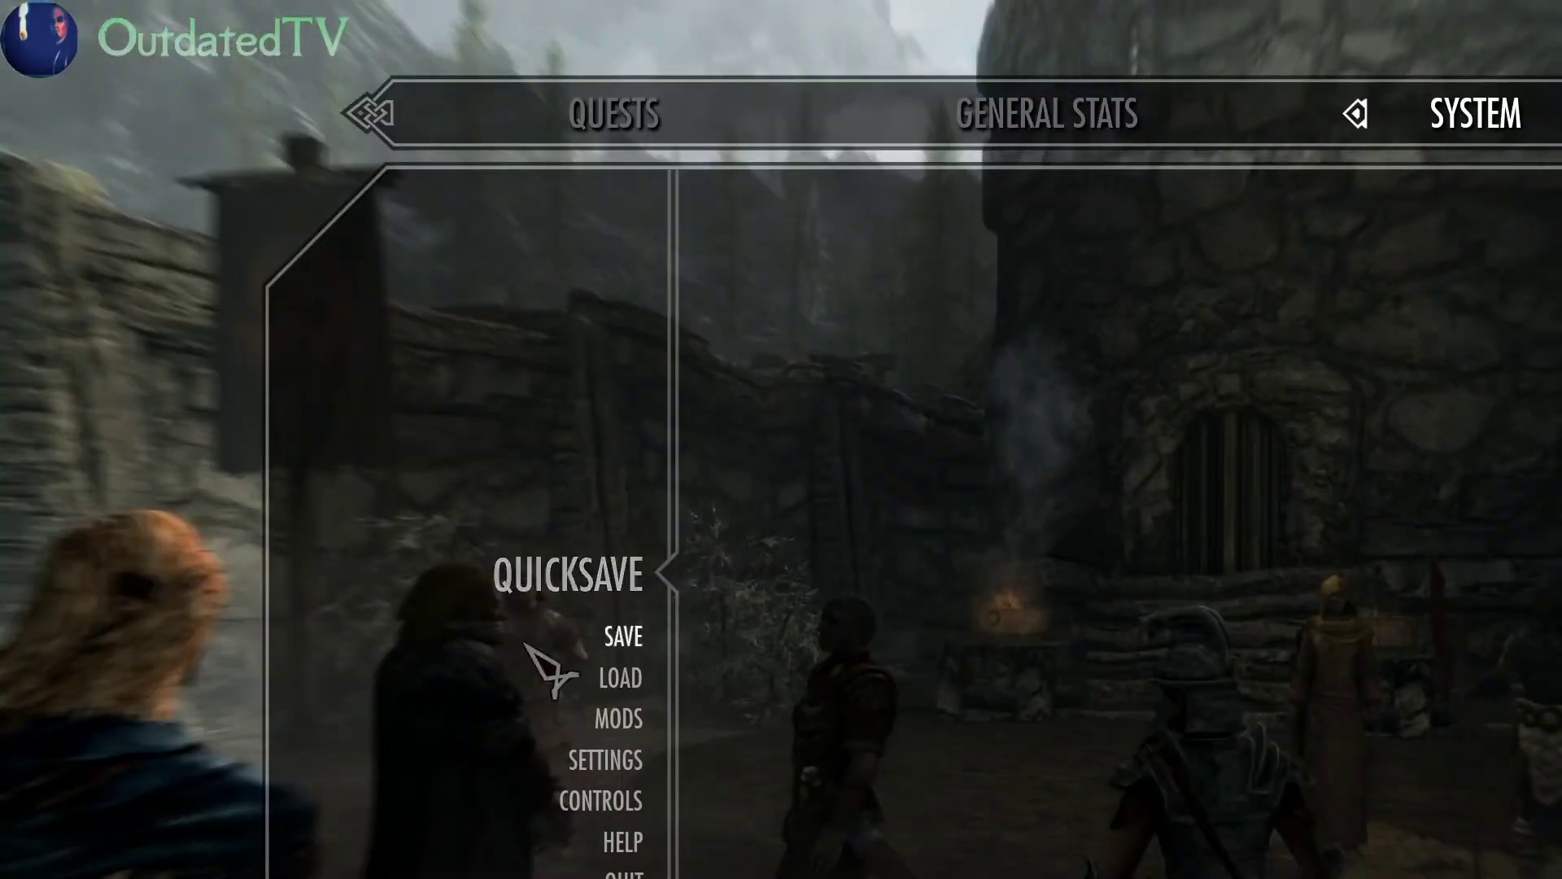
click(623, 636)
click(904, 326)
key(Escape)
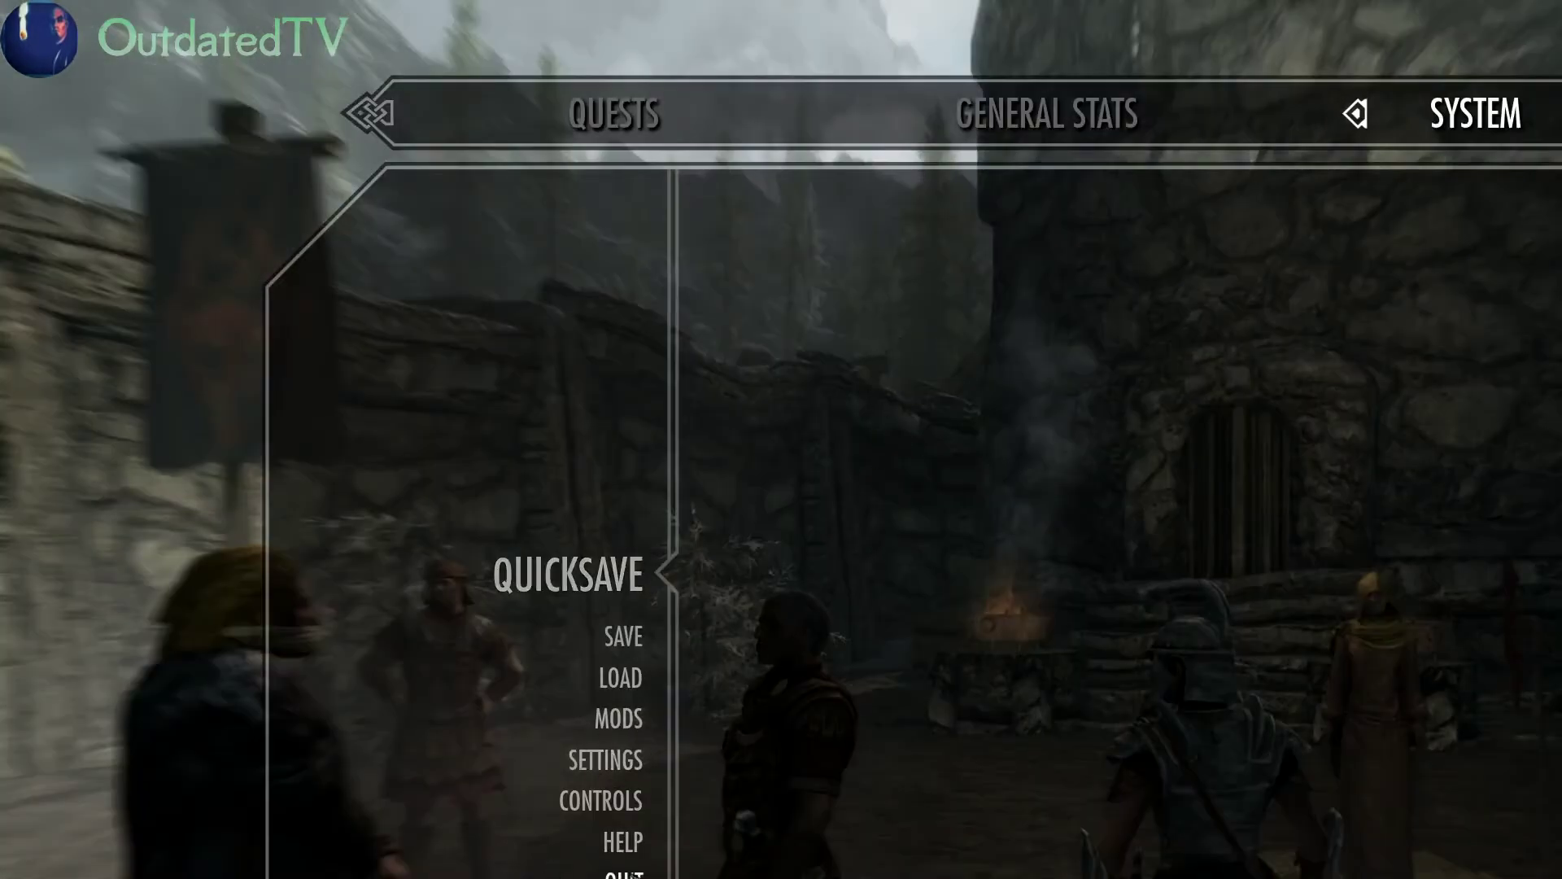
click(631, 875)
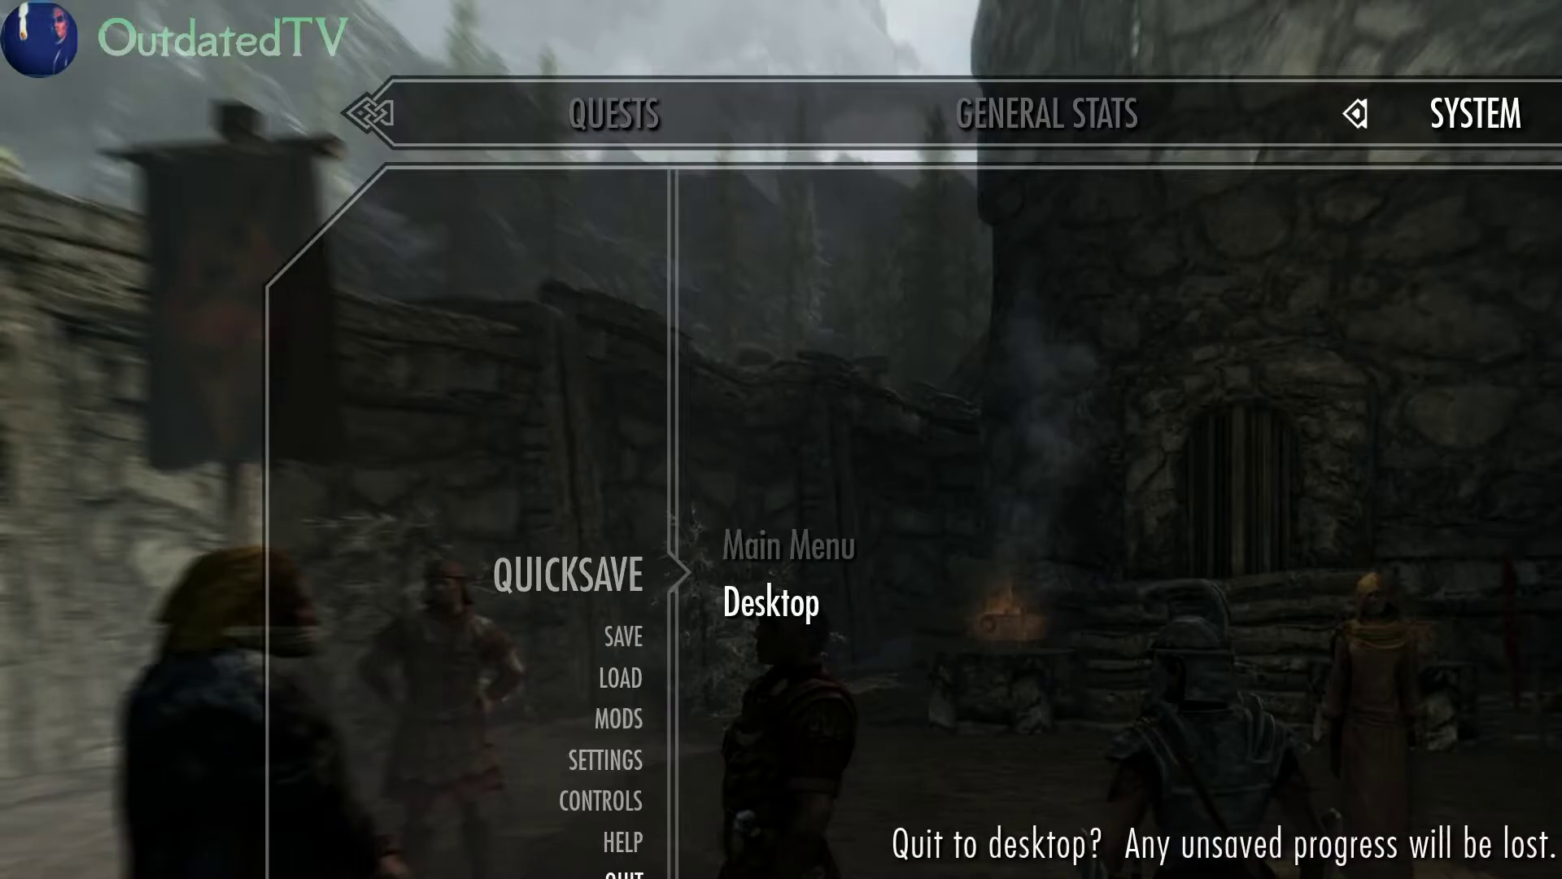